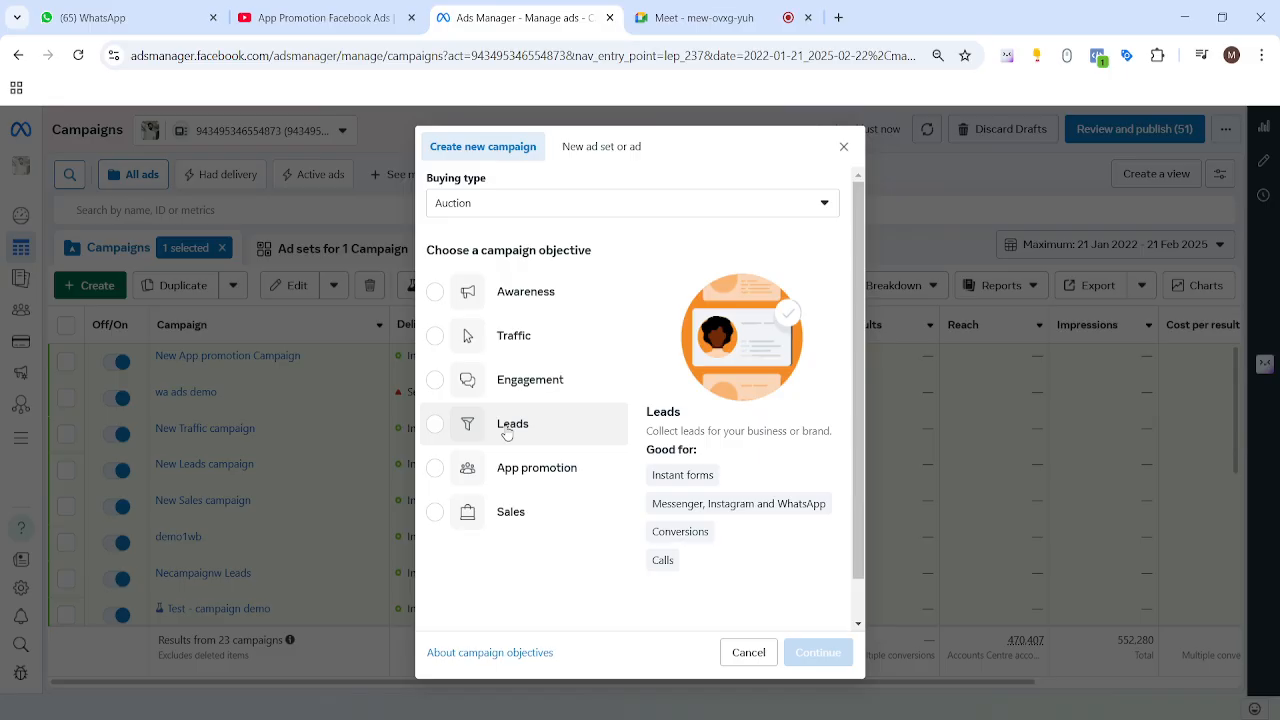
# Step: Pick Leads as the campaign objective, pointing out its Instant forms benefit, then go to Google Meet
pyautogui.click(507, 432)
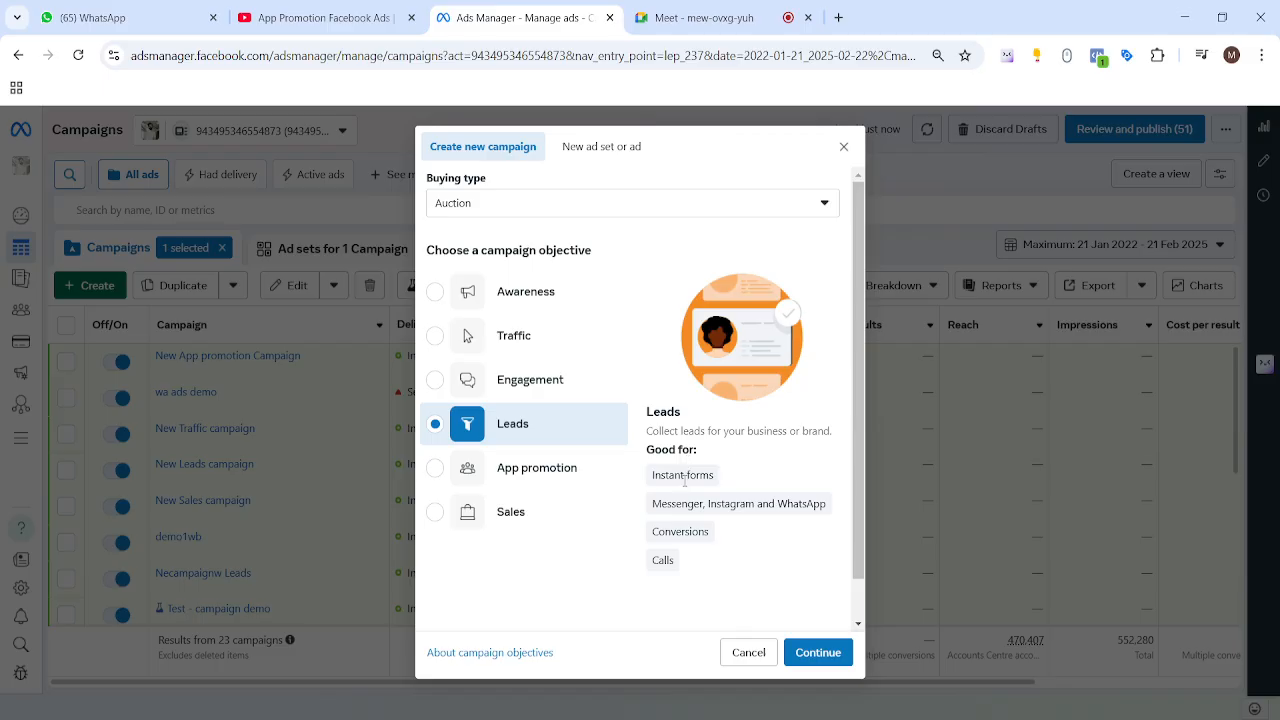
pyautogui.moveTo(651, 479); pyautogui.dragTo(802, 487)
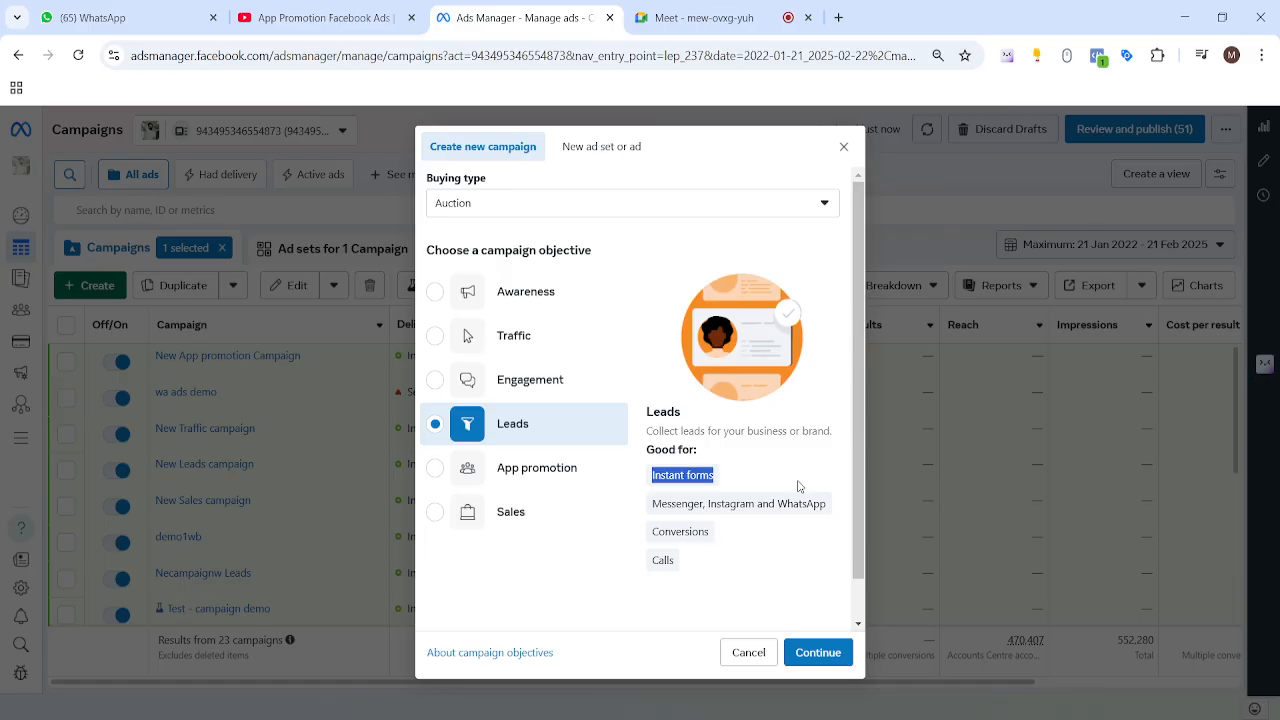
pyautogui.click(500, 428)
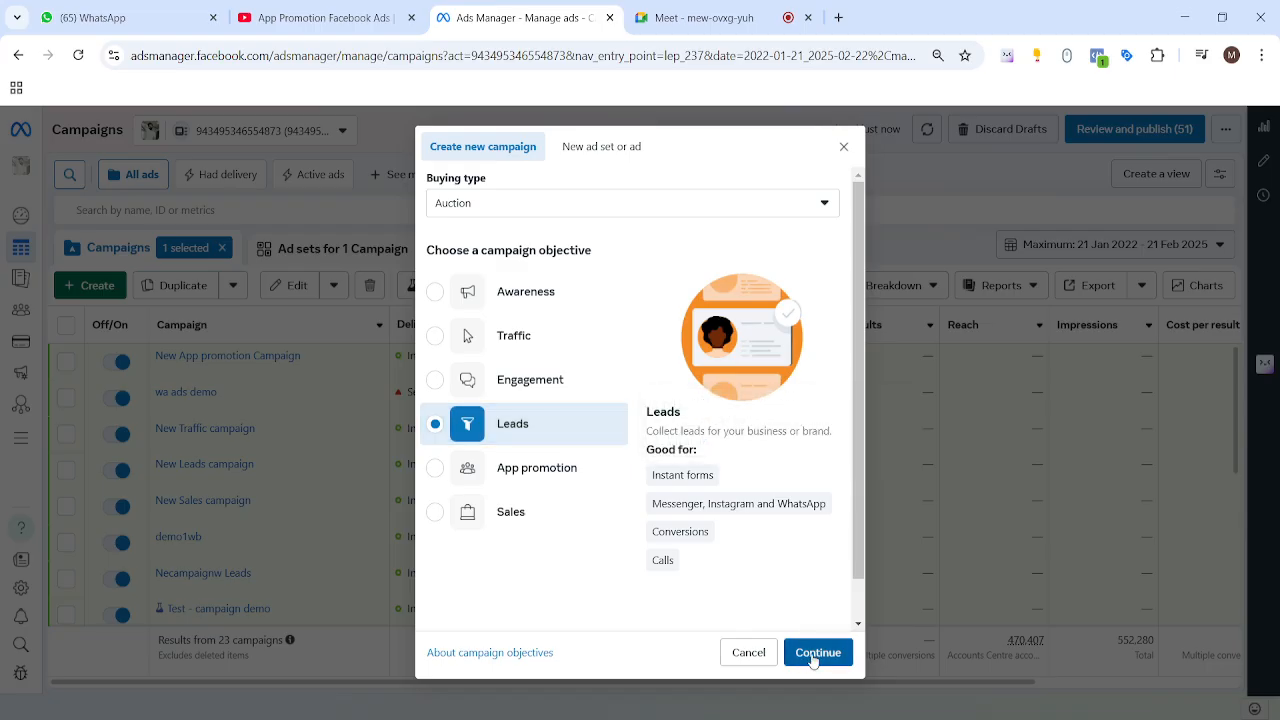
pyautogui.click(700, 17)
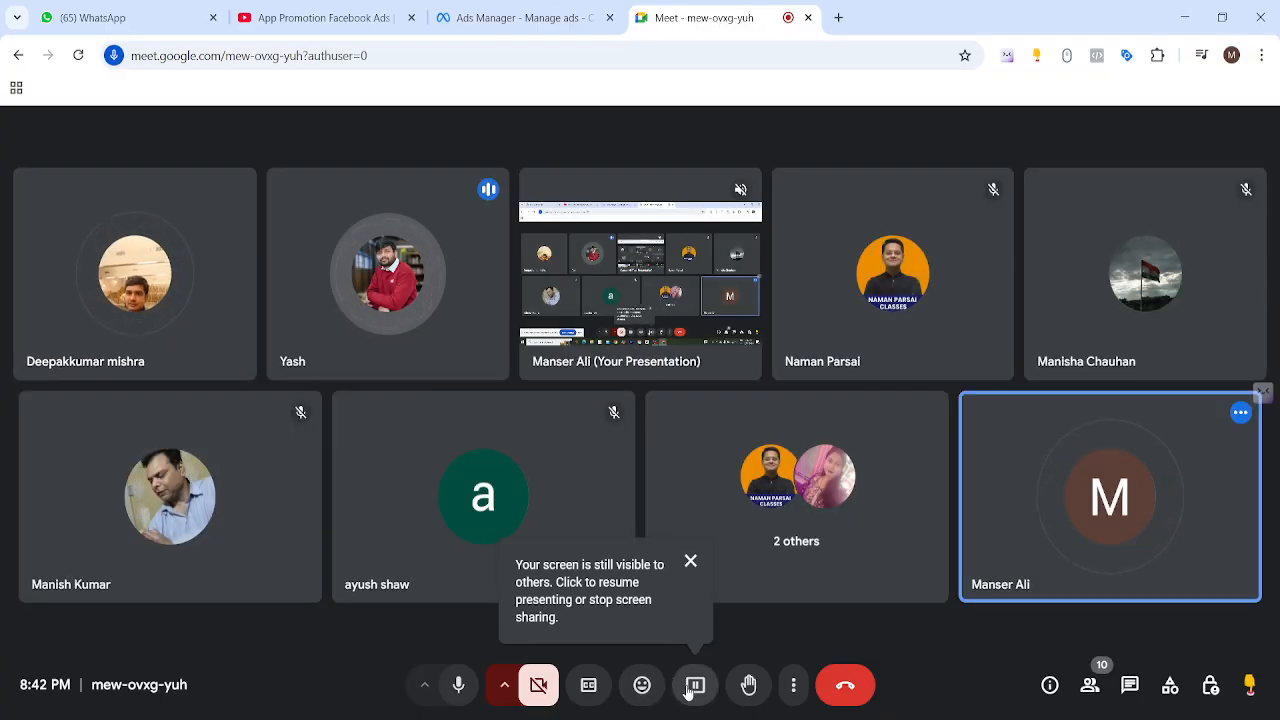
# Step: Resume presenting the screen in the Meet call and return to the Ads Manager tab
pyautogui.click(695, 685)
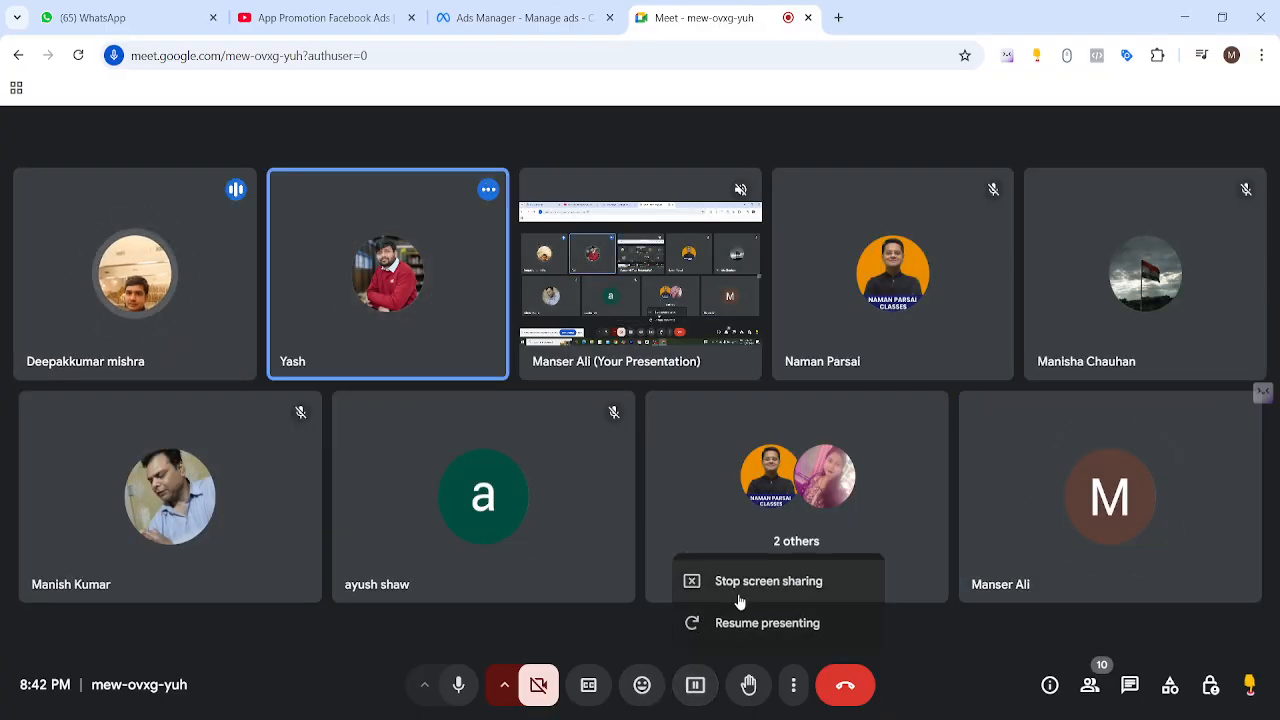
pyautogui.click(751, 628)
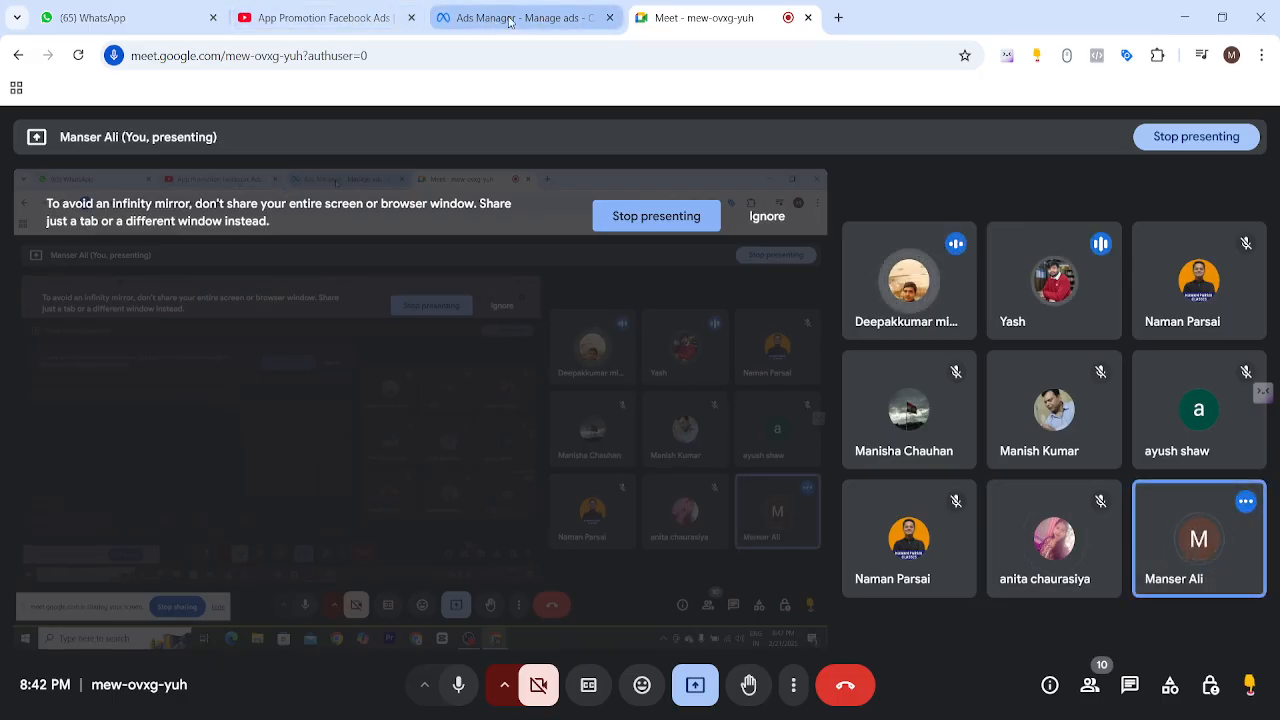
pyautogui.click(510, 20)
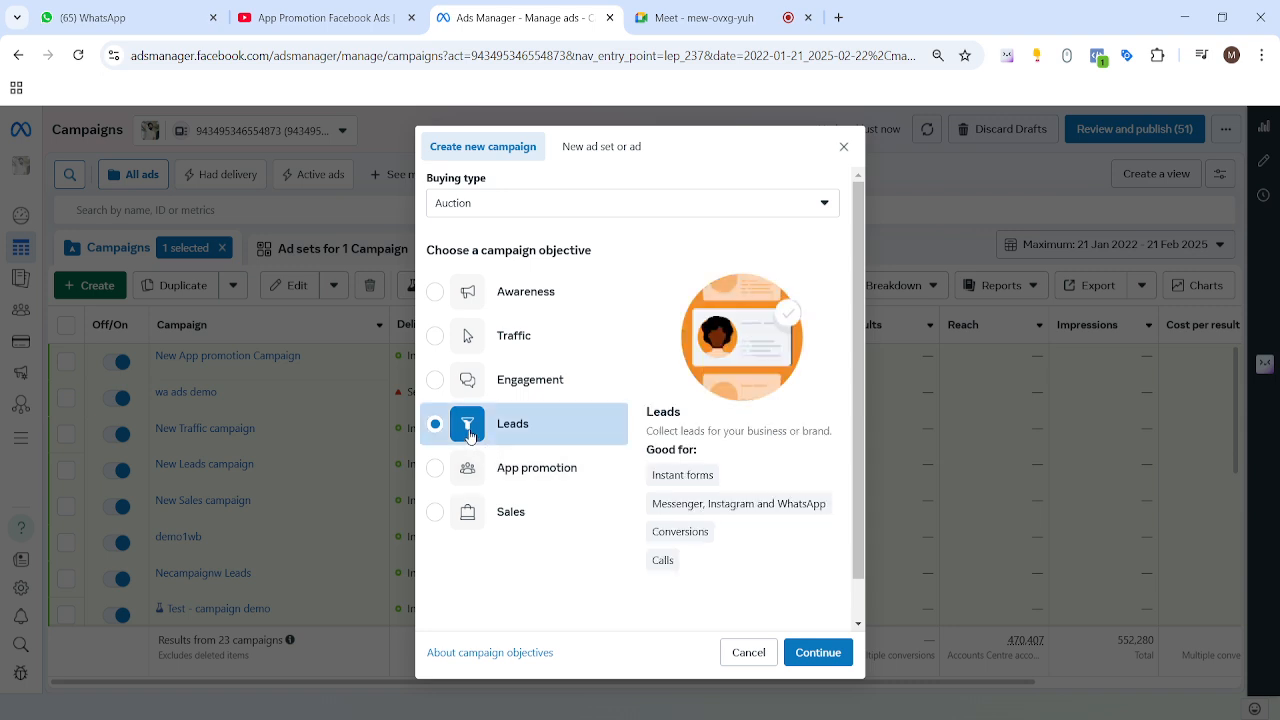
# Step: Confirm the Leads objective with Instant forms and continue to the New Leads campaign draft
pyautogui.moveTo(697, 484)
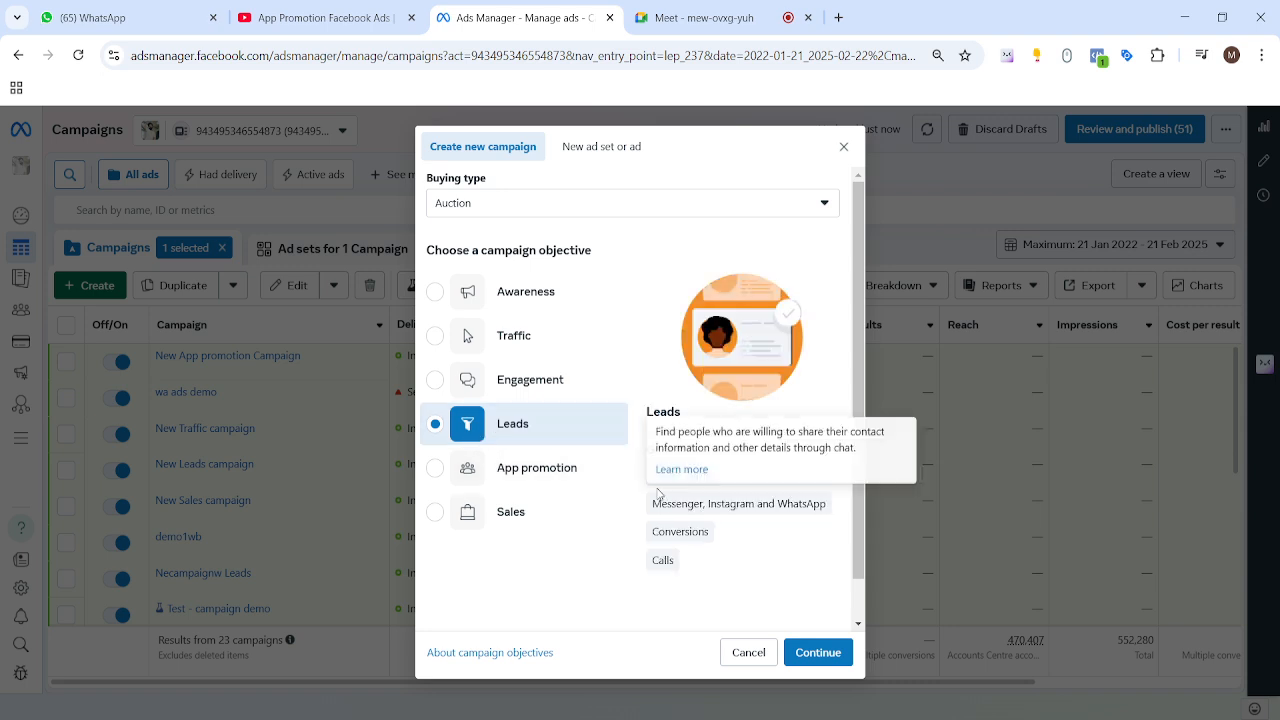
pyautogui.moveTo(645, 480); pyautogui.dragTo(720, 481)
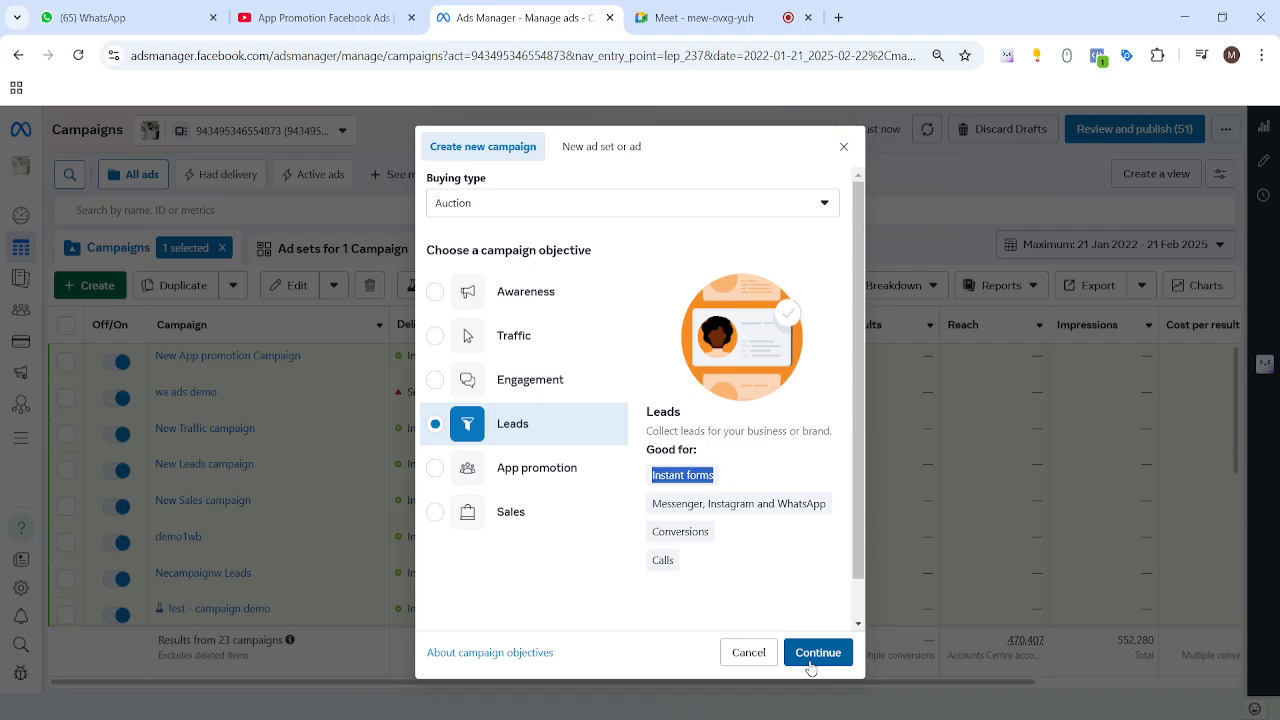
pyautogui.click(809, 656)
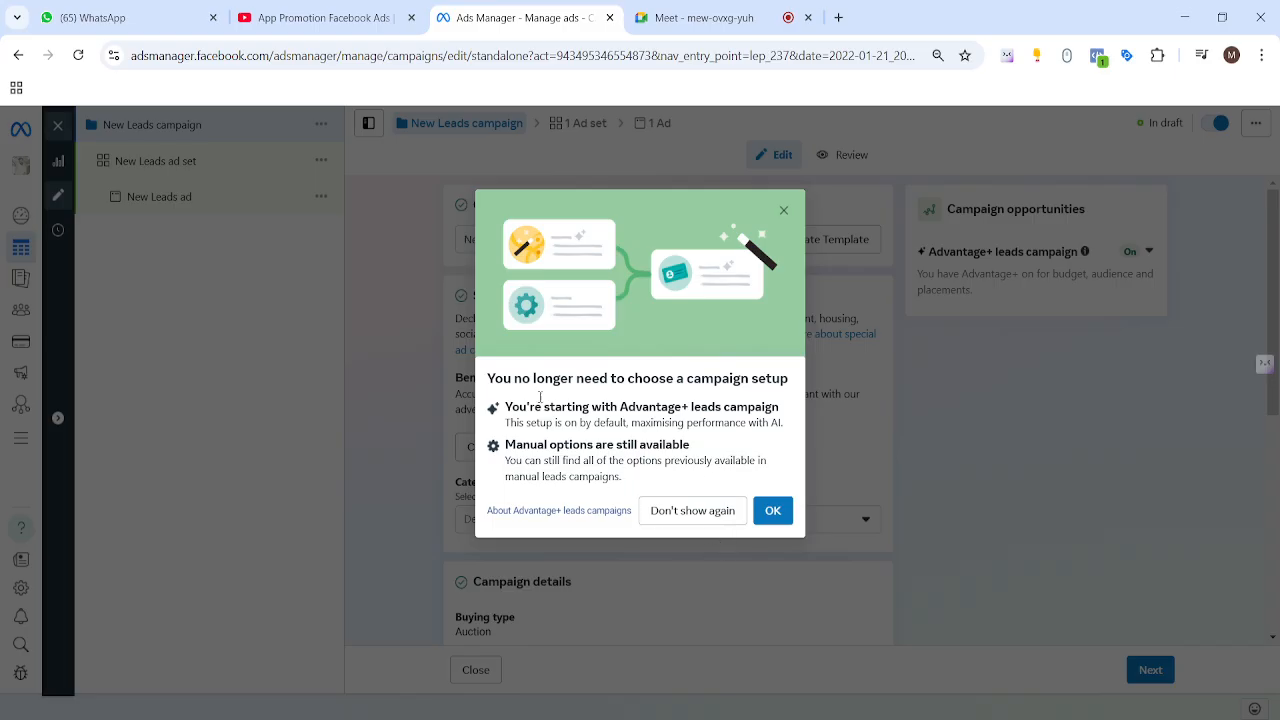
# Step: Read through the Advantage+ leads campaign notice and dismiss it with OK
pyautogui.moveTo(487, 378); pyautogui.dragTo(786, 468)
pyautogui.click(655, 440)
pyautogui.moveTo(503, 407)
pyautogui.mouseDown()
pyautogui.moveTo(608, 424)
pyautogui.moveTo(787, 414)
pyautogui.moveTo(748, 424)
pyautogui.moveTo(507, 409)
pyautogui.moveTo(516, 416)
pyautogui.mouseUp()
pyautogui.click(776, 440)
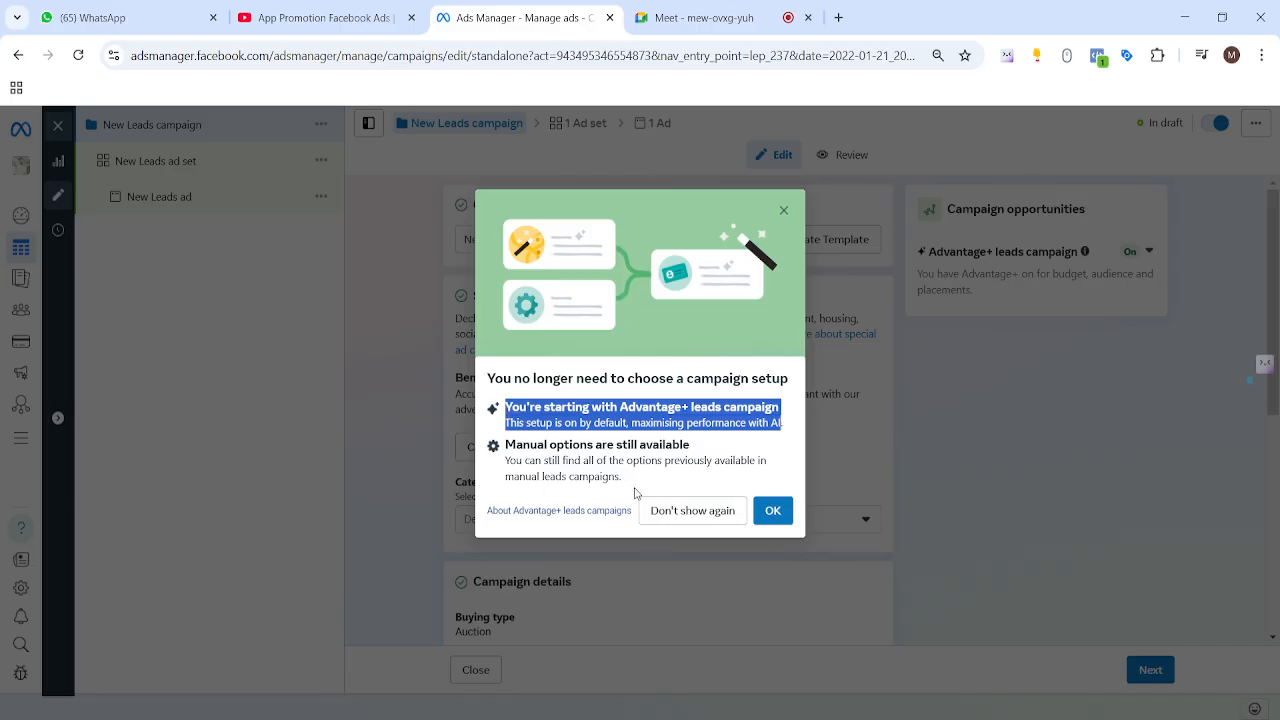
pyautogui.click(506, 450)
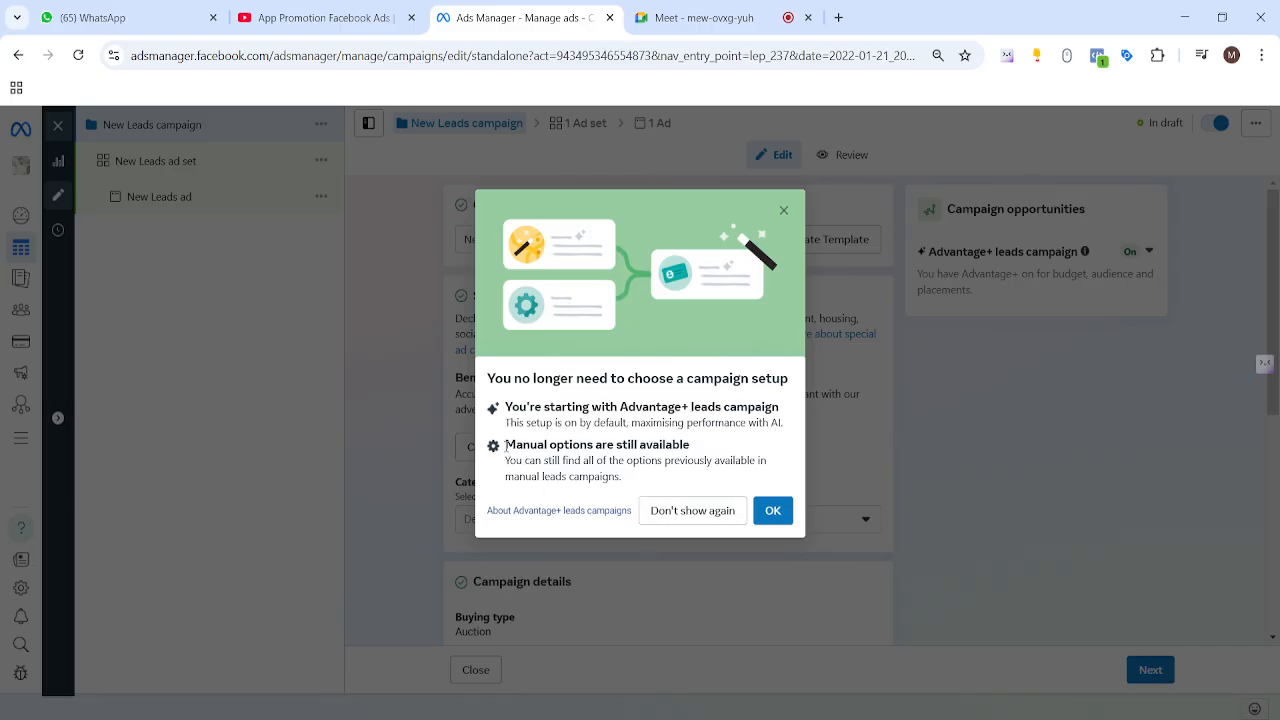
pyautogui.moveTo(506, 448); pyautogui.dragTo(637, 479)
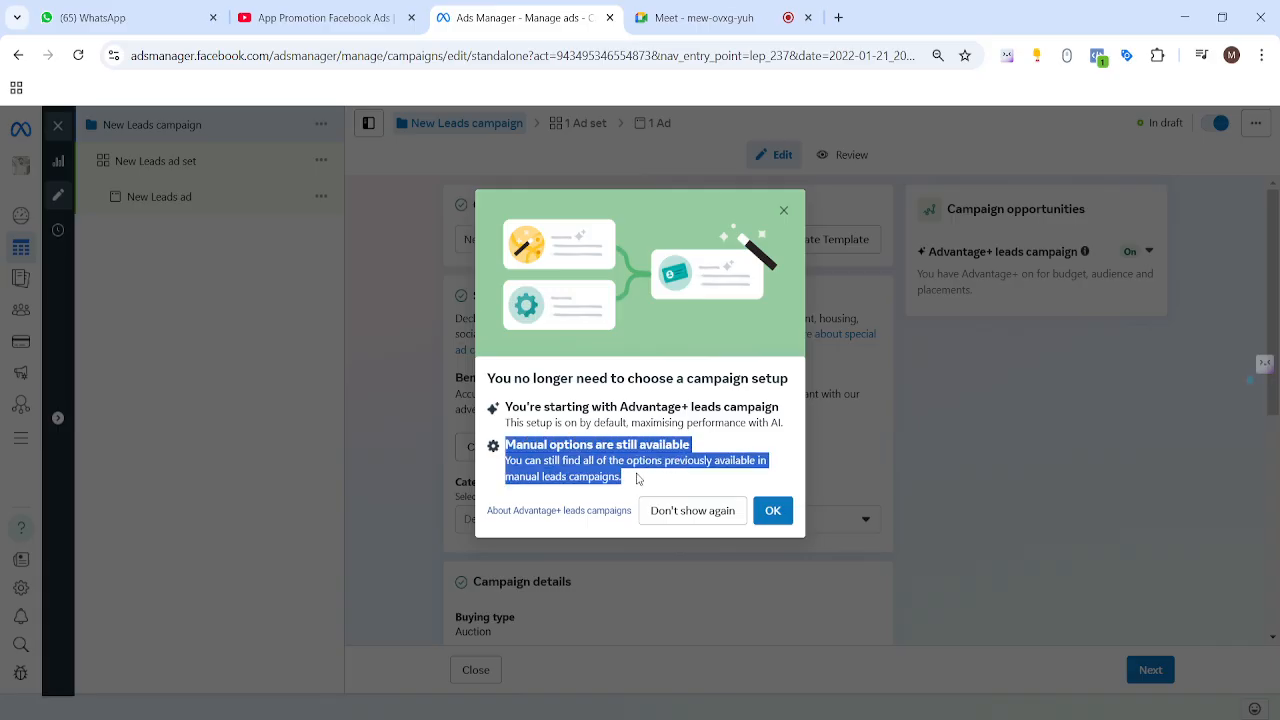
pyautogui.click(740, 427)
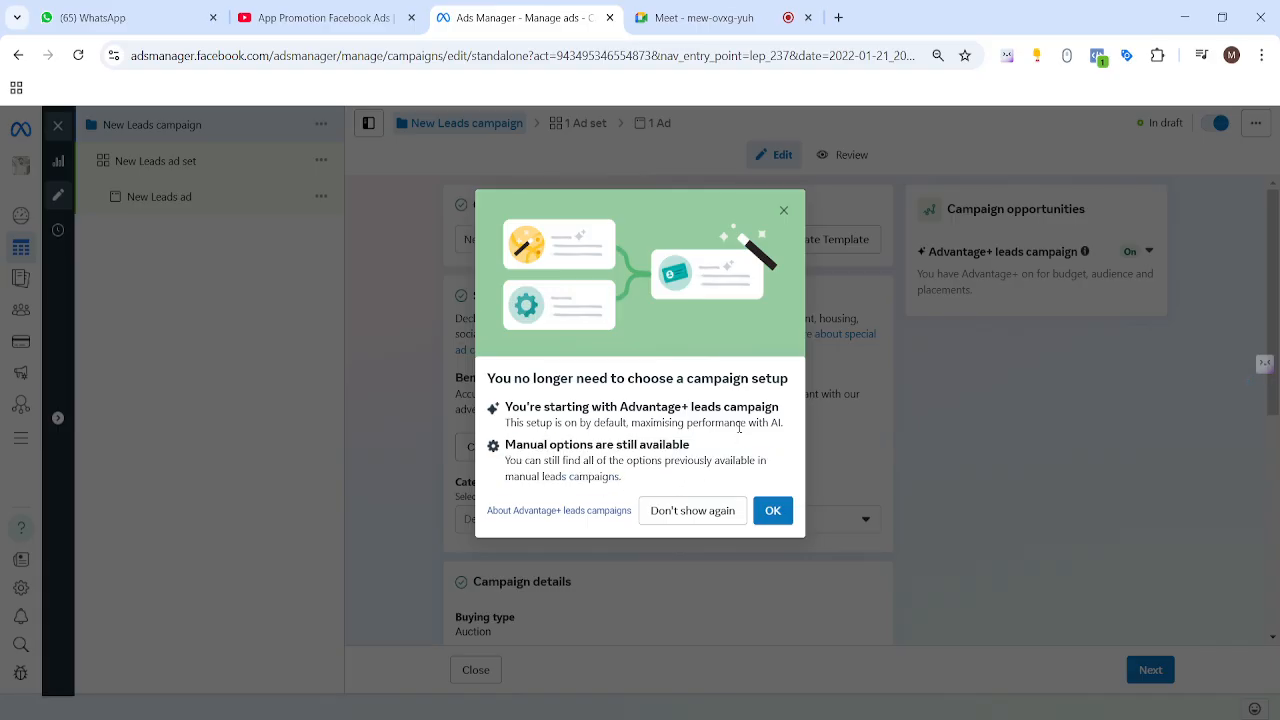
pyautogui.click(773, 512)
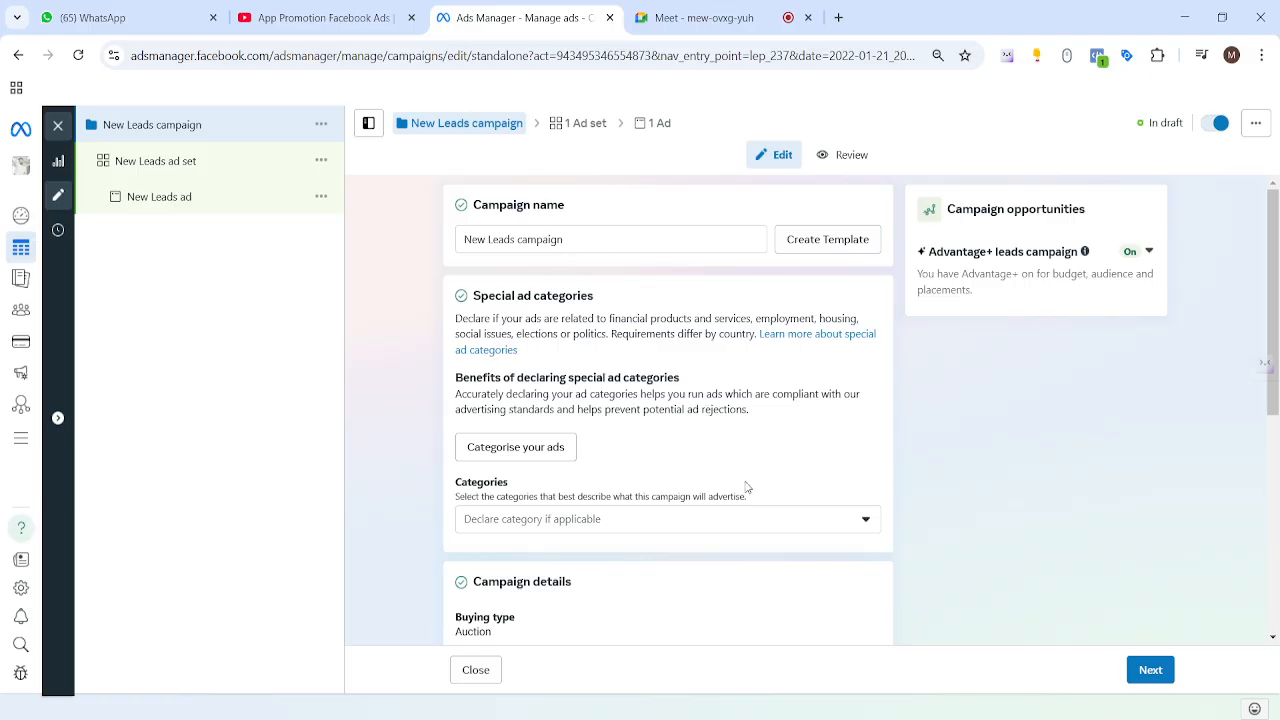
# Step: Scroll through Campaign details to check the Leads objective and ₹1,000.00 daily budget
pyautogui.scroll(-3, 638, 375)
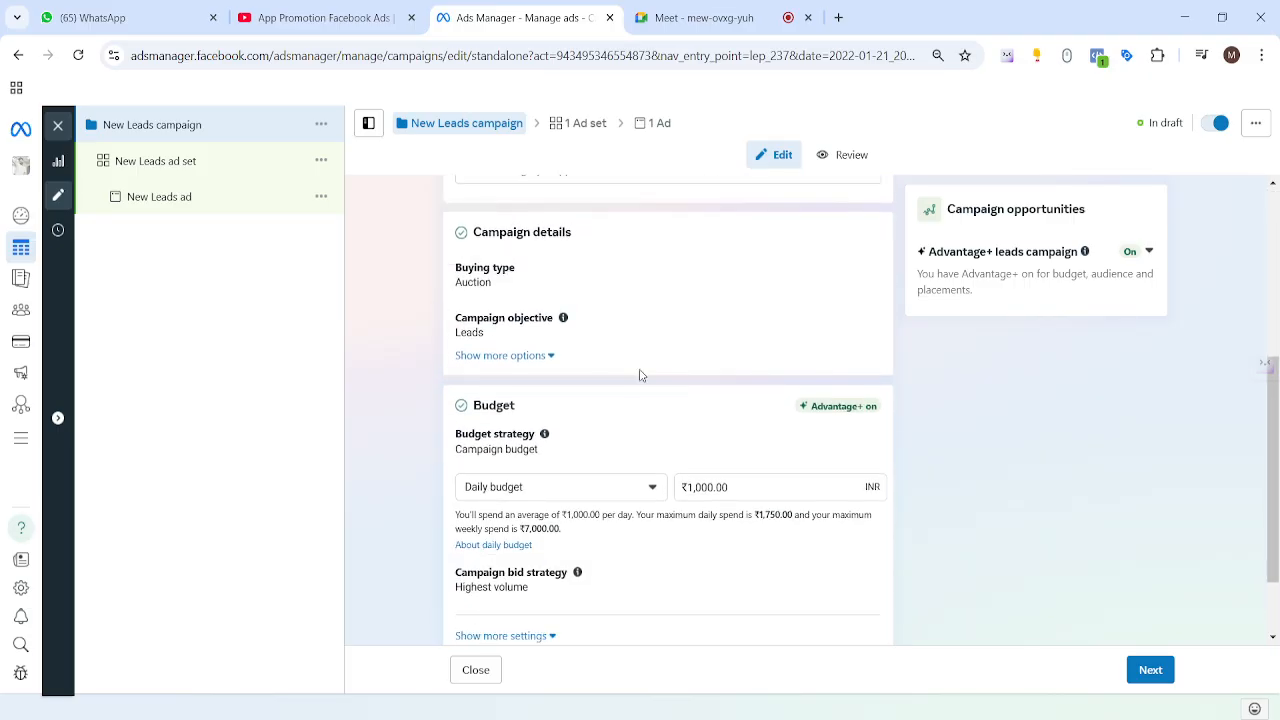
pyautogui.scroll(-1, 640, 374)
pyautogui.scroll(4, 640, 374)
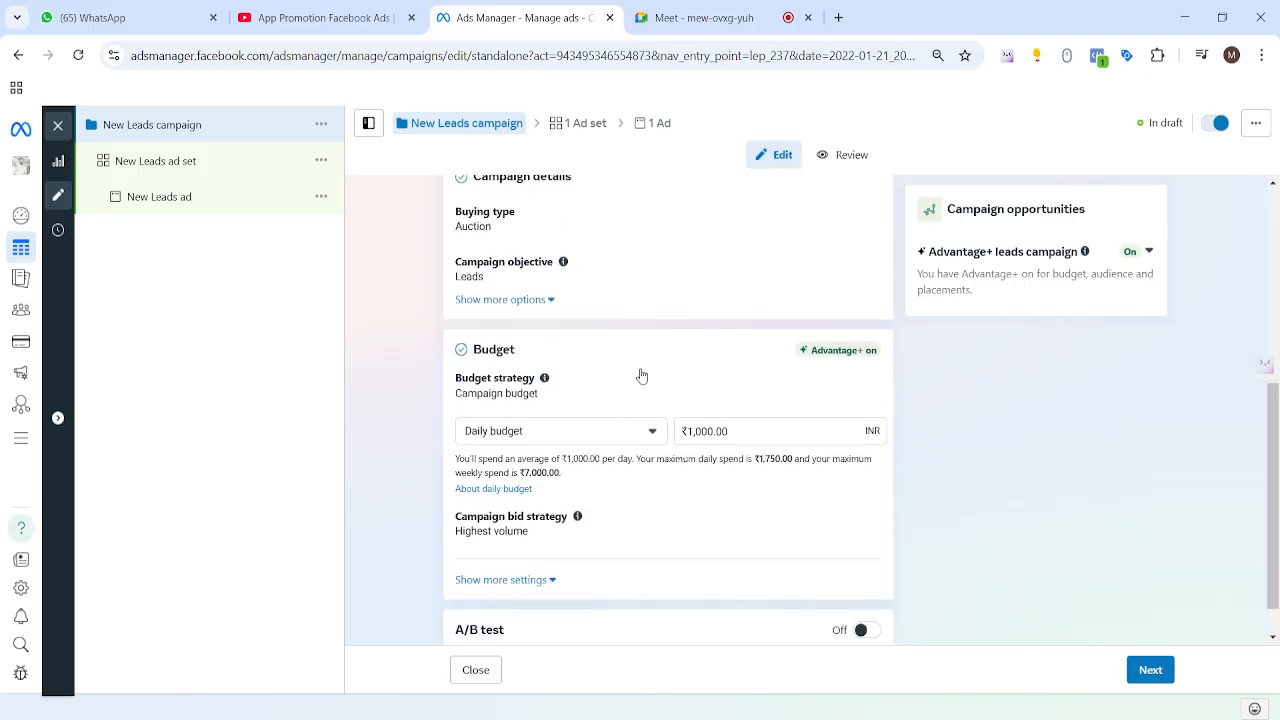
# Step: Open the New Leads ad set and set its conversion location to Instant forms
pyautogui.click(587, 127)
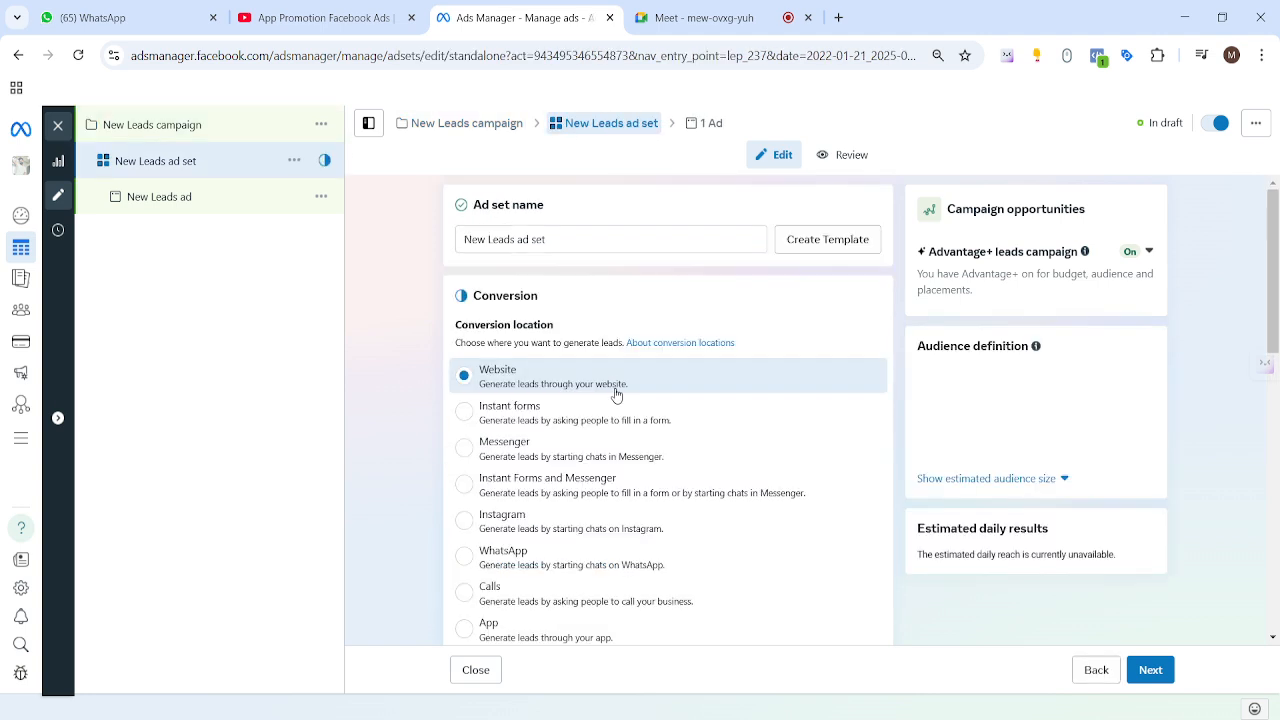
pyautogui.scroll(-2, 483, 306)
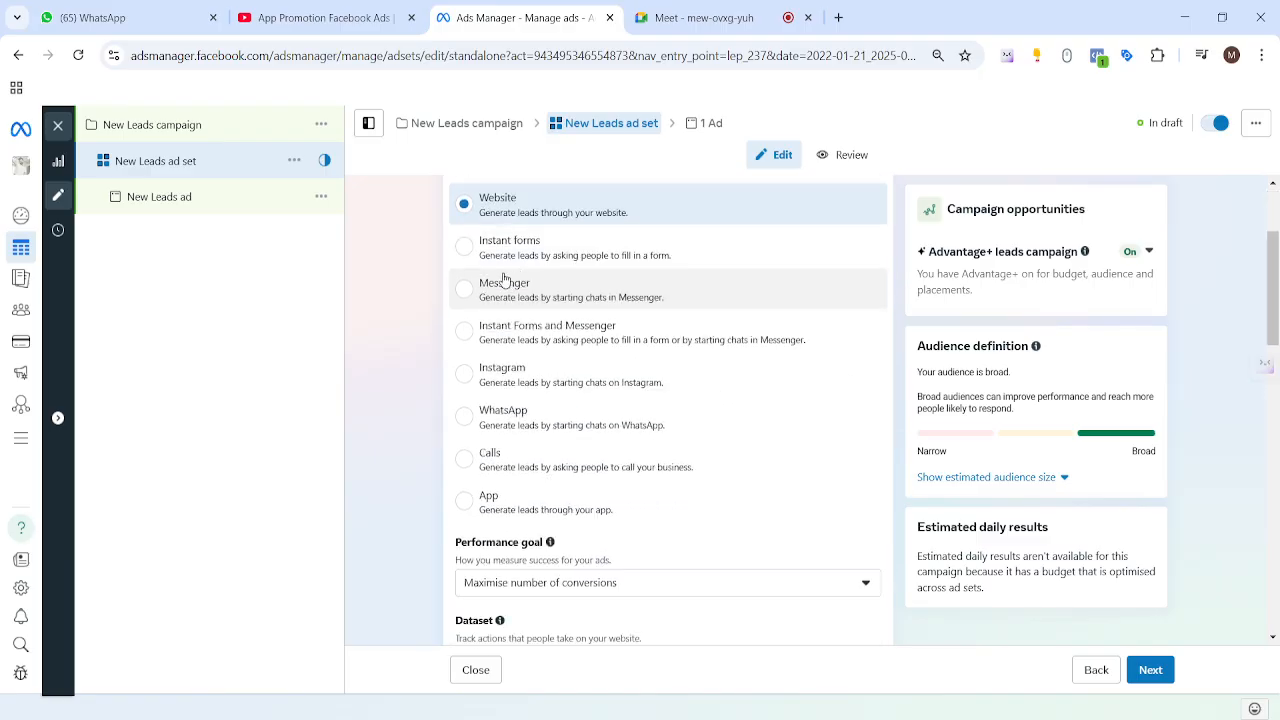
pyautogui.scroll(1, 503, 263)
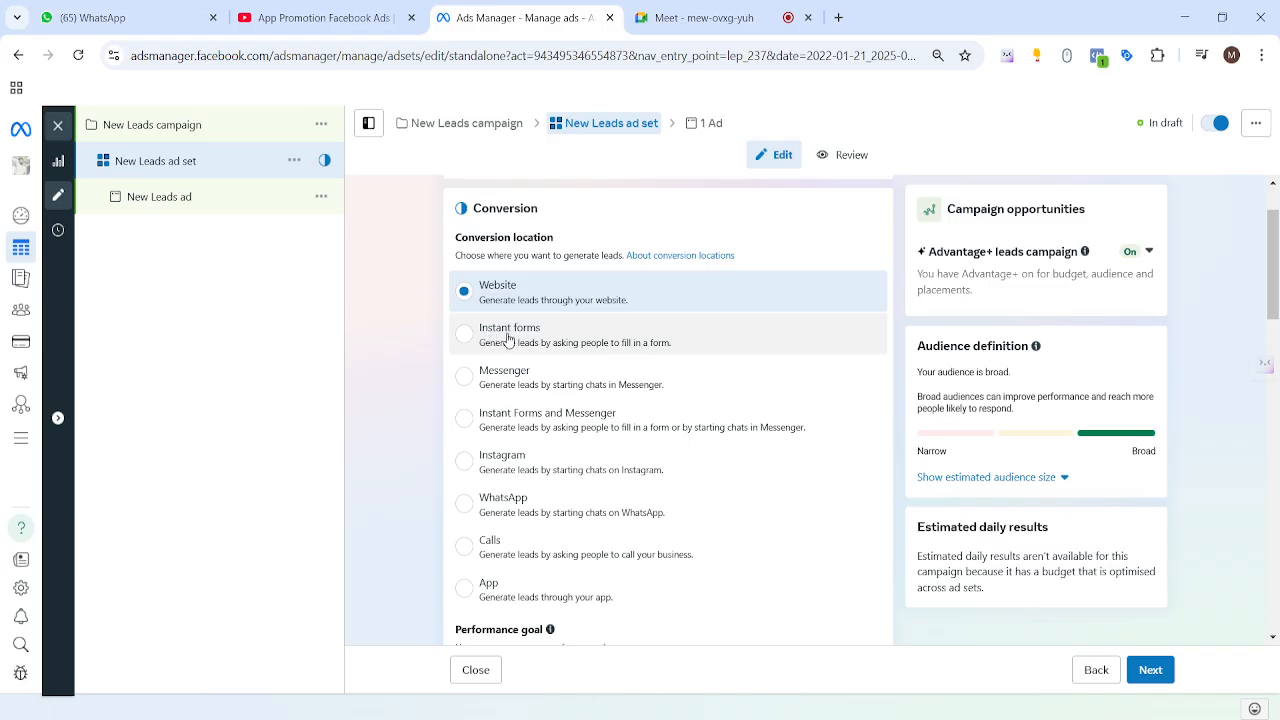
pyautogui.click(465, 338)
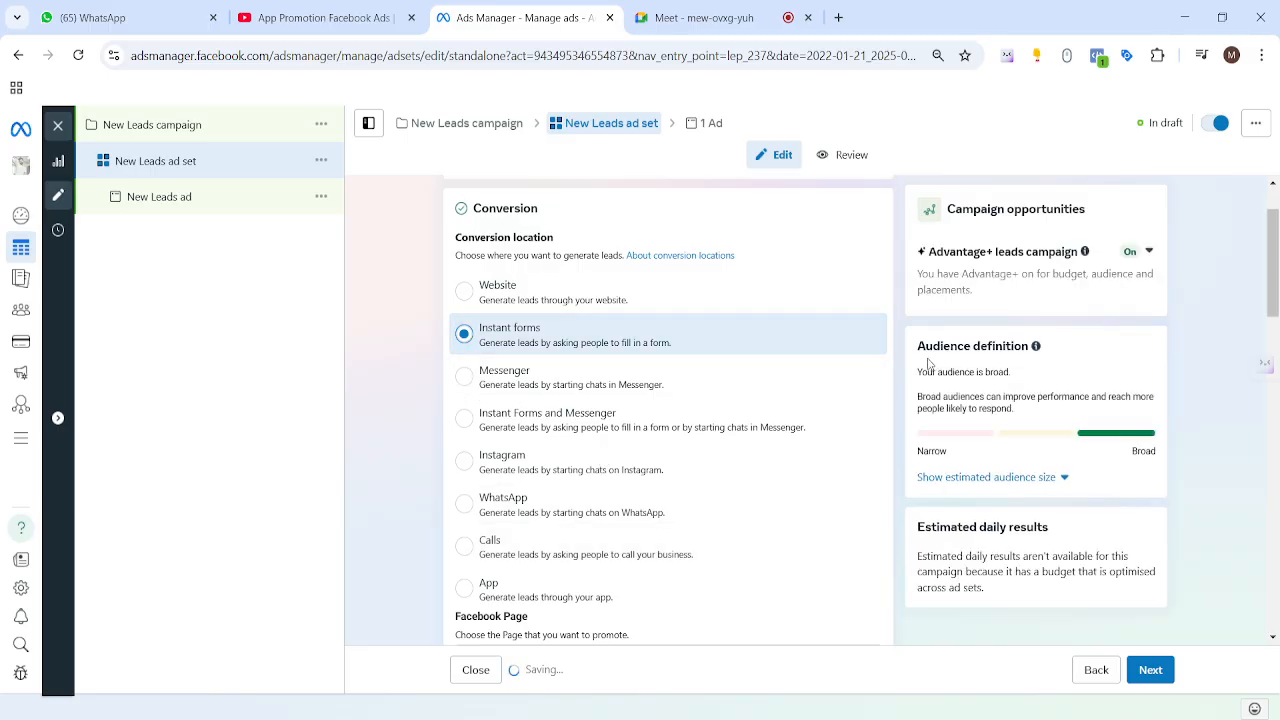
pyautogui.scroll(-4, 901, 350)
pyautogui.scroll(-1, 901, 350)
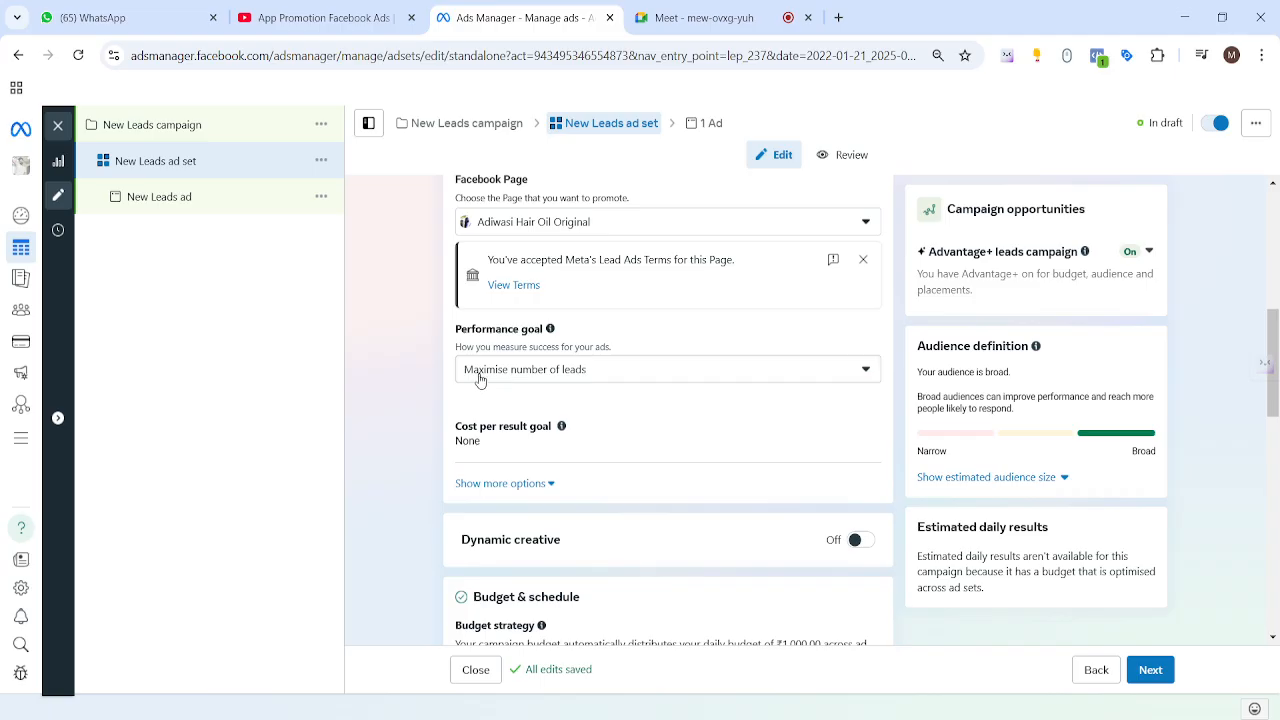
# Step: Keep Maximise number of leads as the performance goal, then review schedule, audience and placements
pyautogui.click(866, 378)
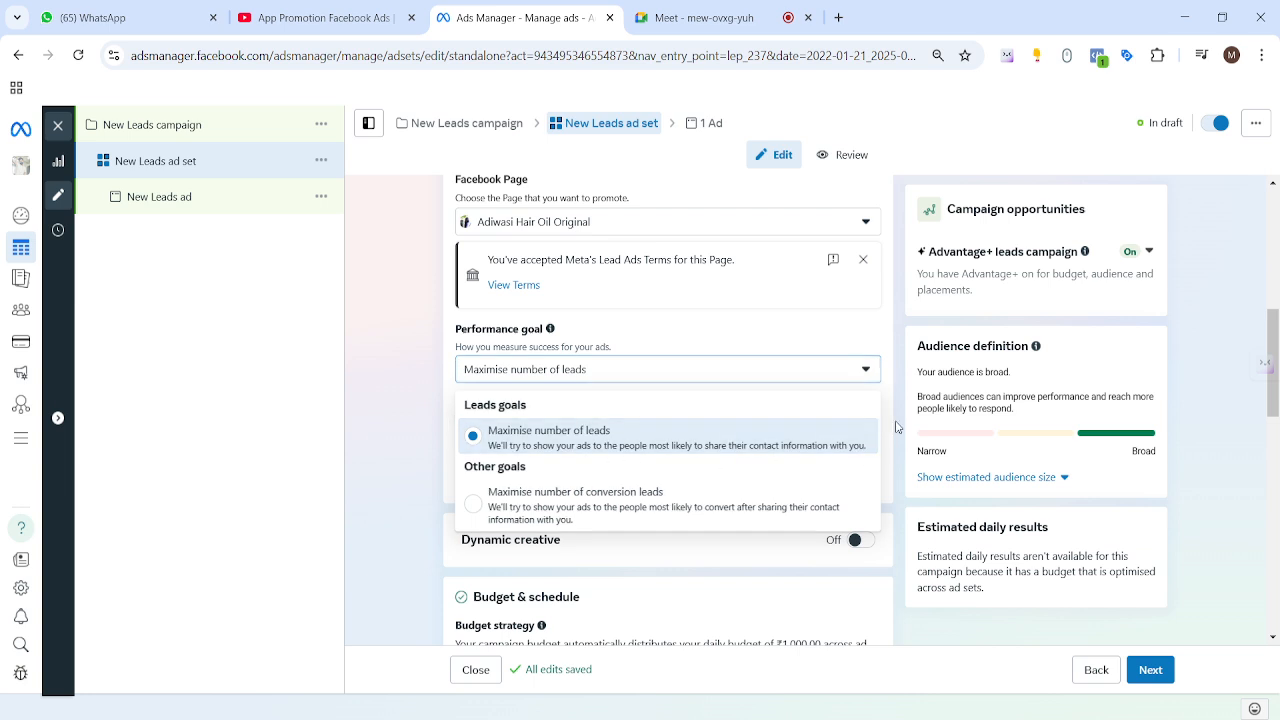
pyautogui.click(871, 451)
pyautogui.scroll(-4, 880, 430)
pyautogui.scroll(-3, 697, 433)
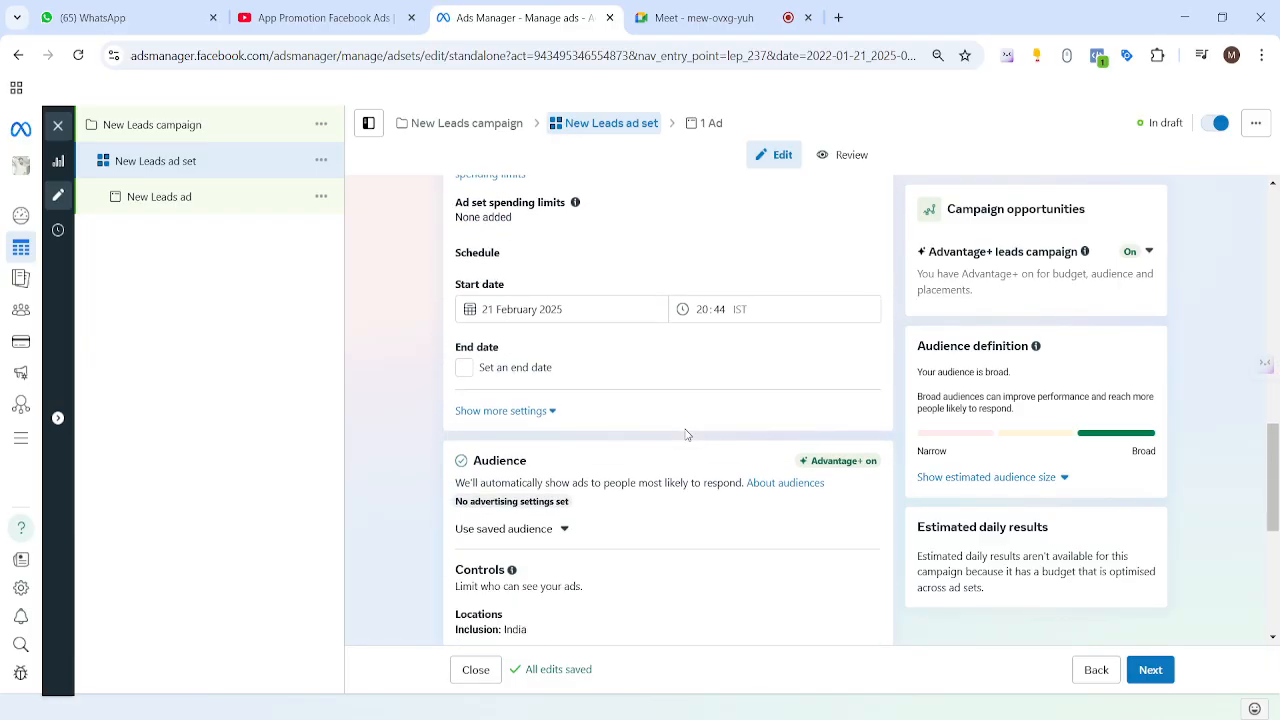
pyautogui.scroll(2, 654, 357)
pyautogui.scroll(-2, 705, 452)
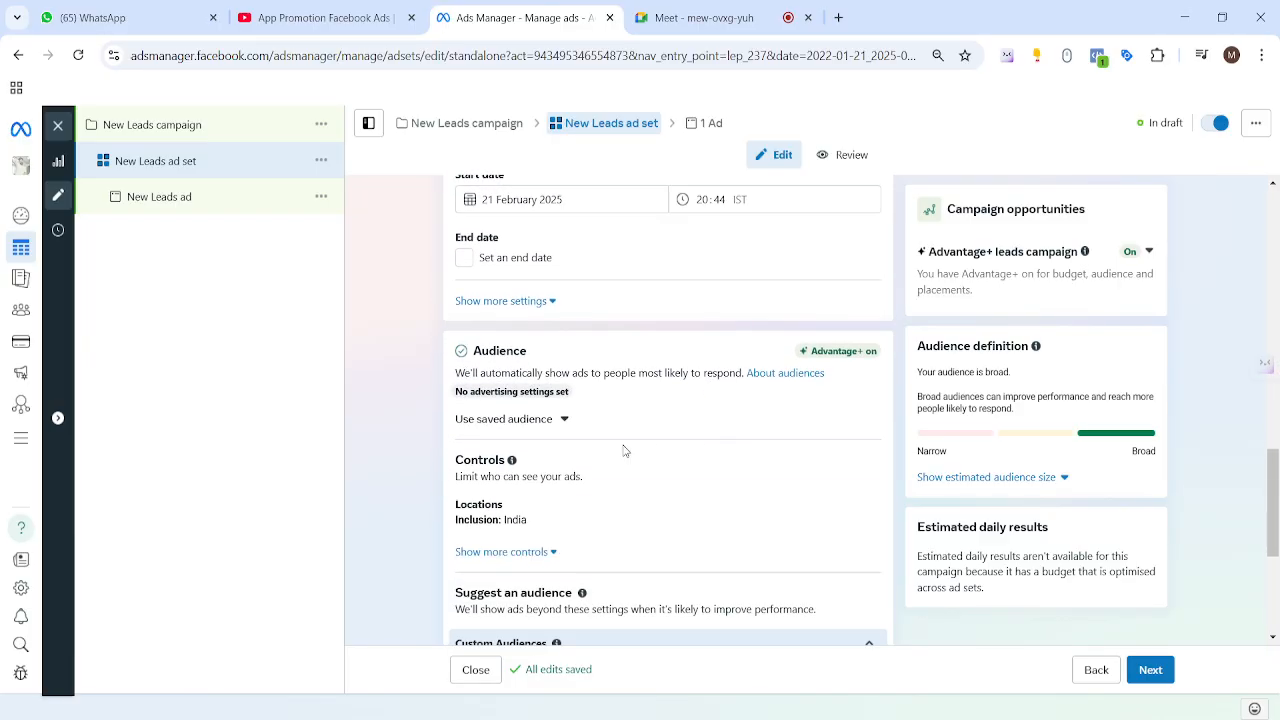
pyautogui.scroll(-4, 700, 490)
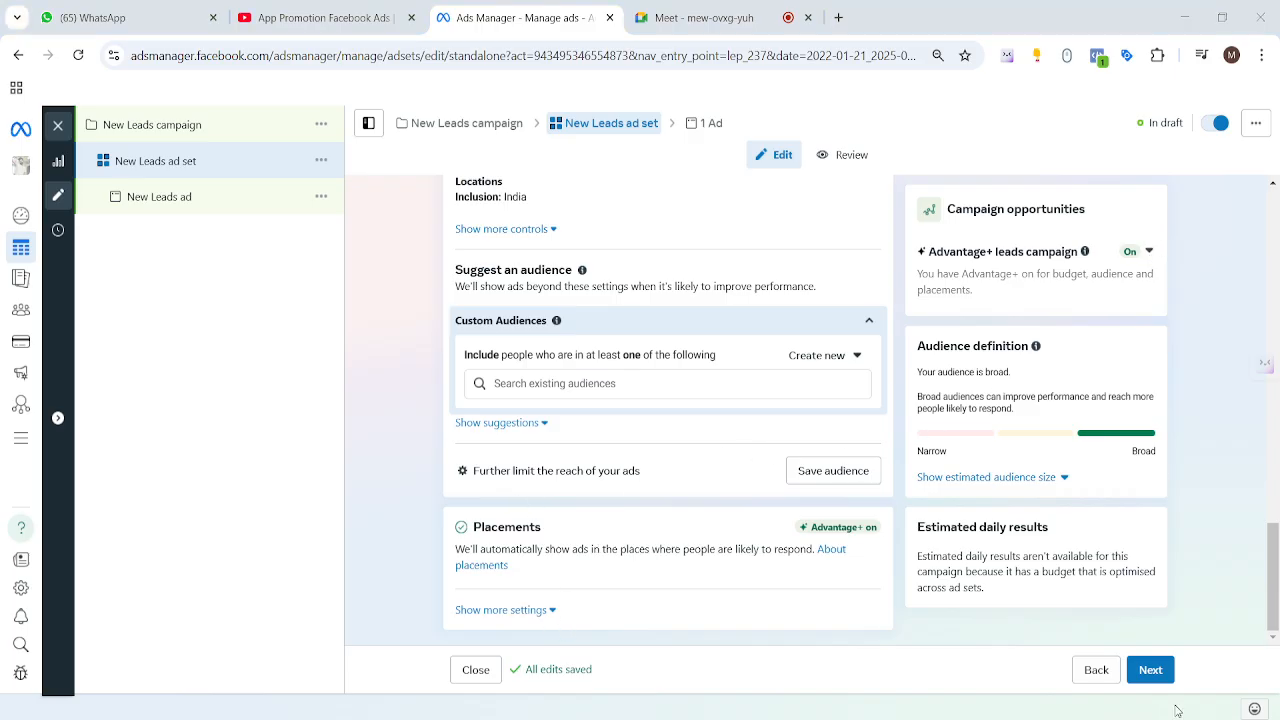
pyautogui.click(1148, 670)
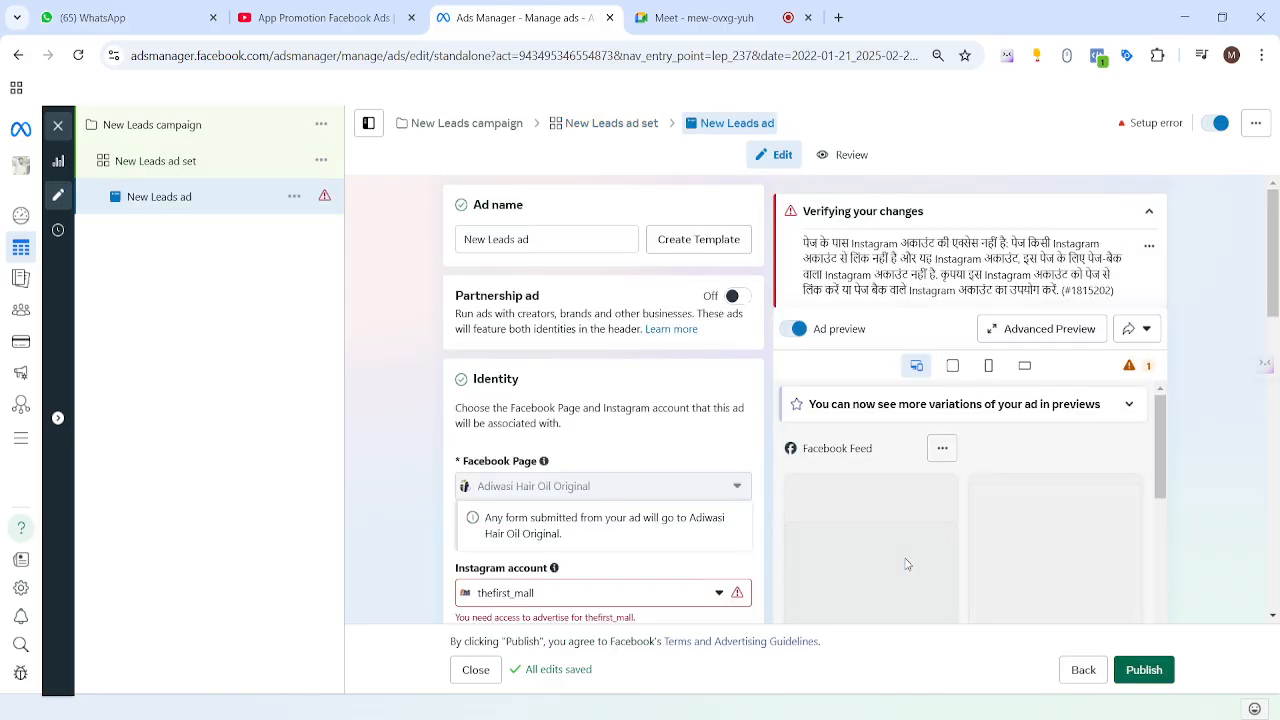
pyautogui.scroll(-2, 420, 452)
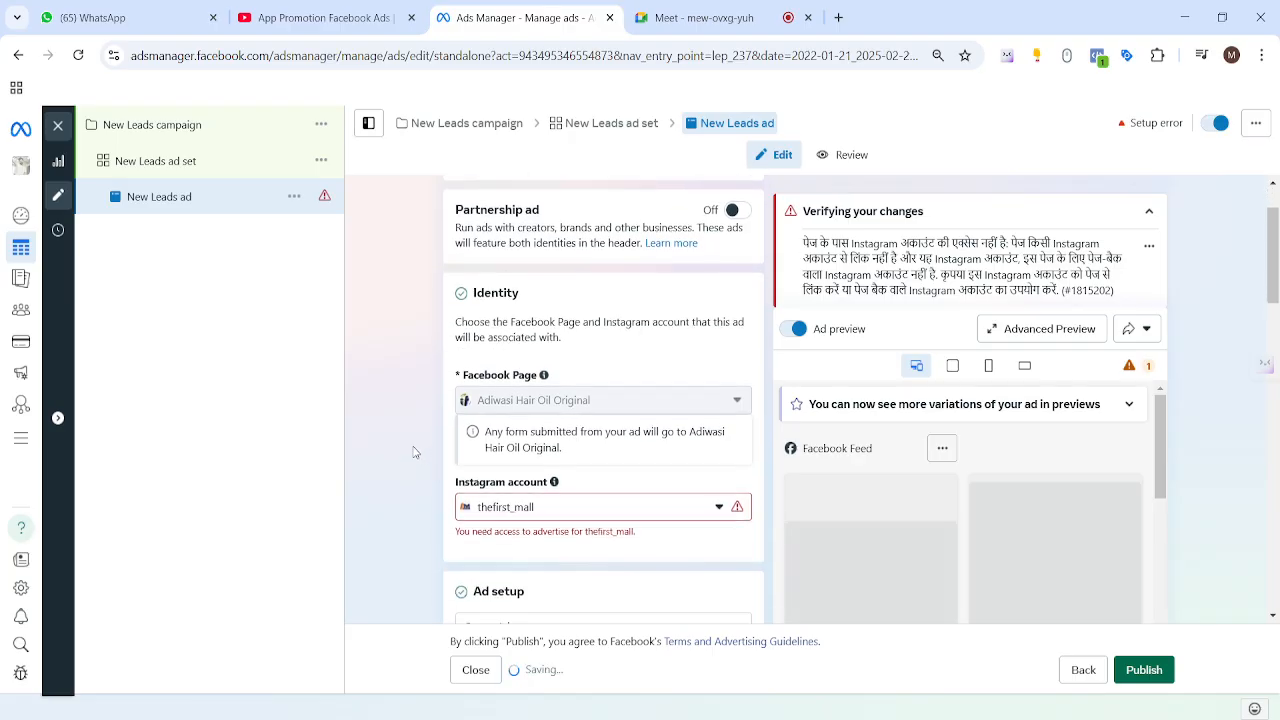
pyautogui.scroll(-1, 418, 450)
pyautogui.scroll(2, 512, 386)
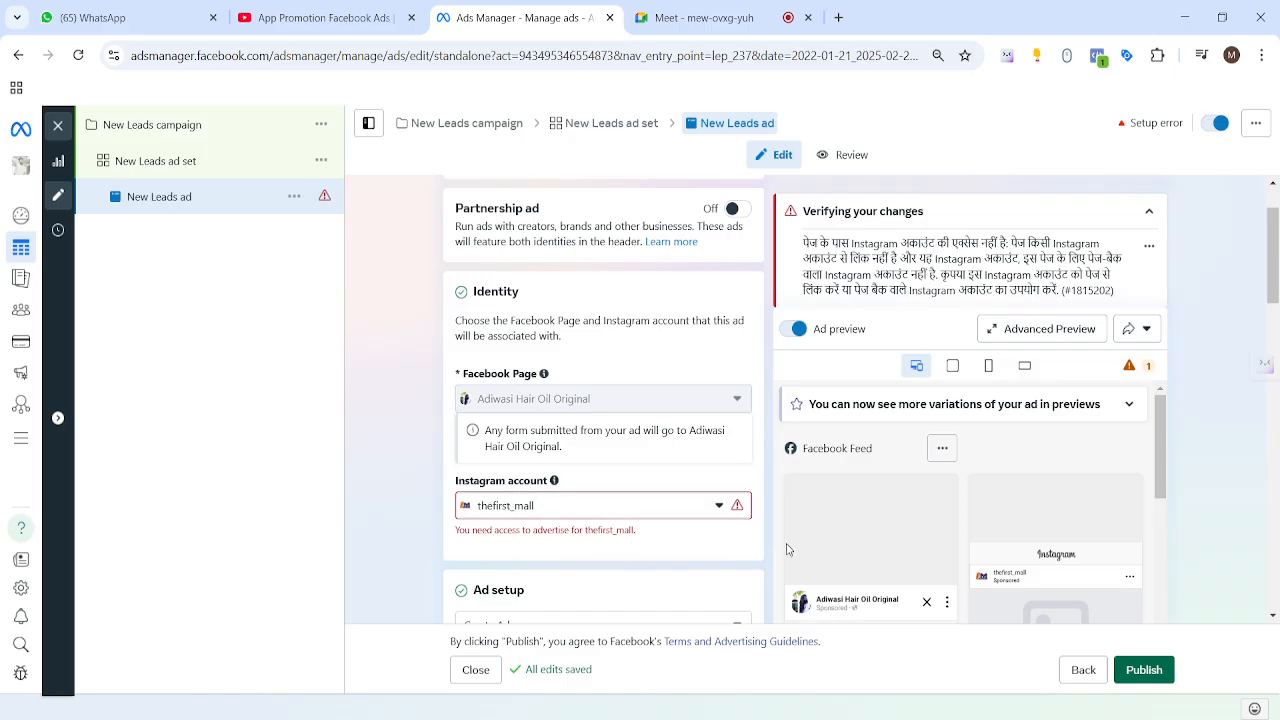
pyautogui.scroll(-3, 755, 477)
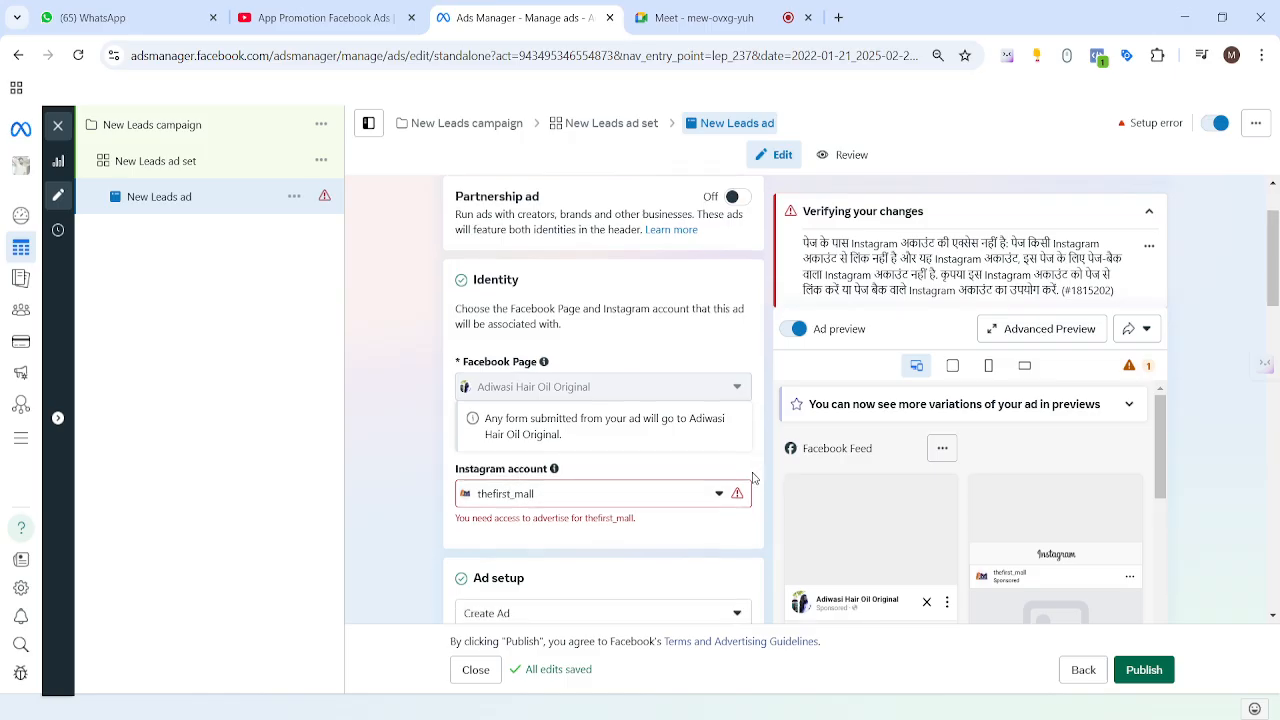
pyautogui.scroll(-1, 752, 479)
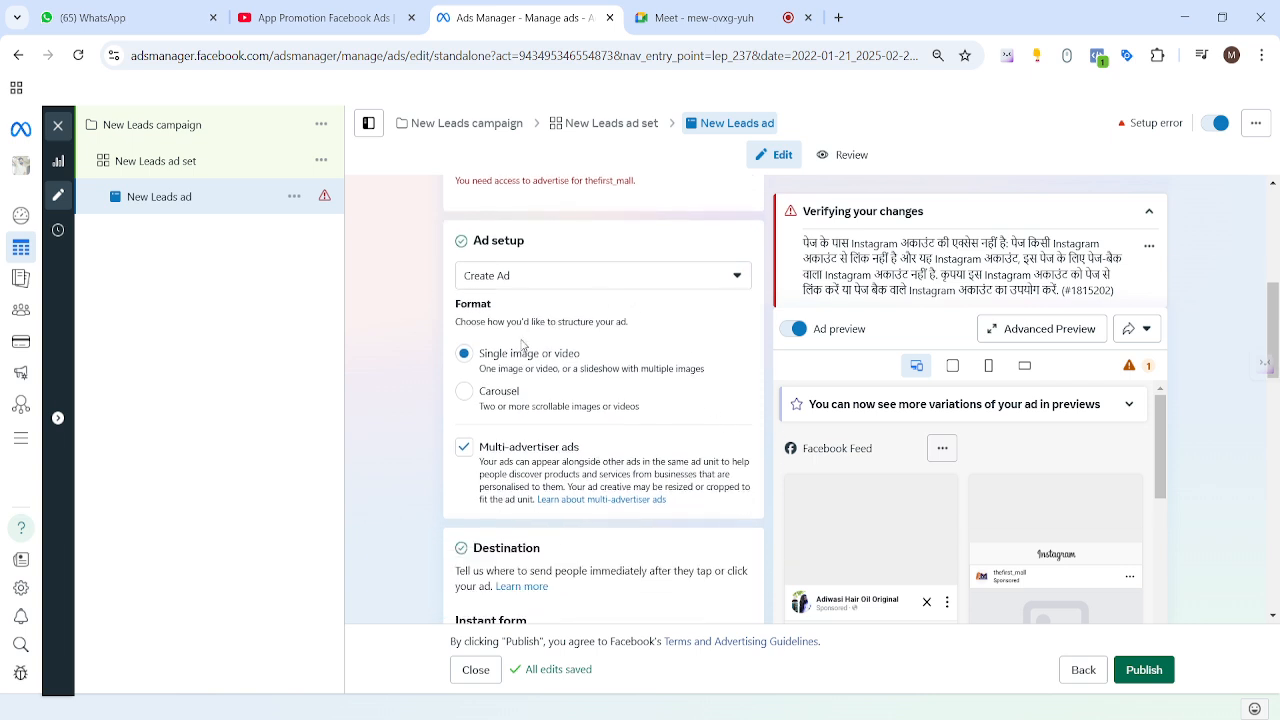
pyautogui.moveTo(477, 356); pyautogui.dragTo(522, 357)
pyautogui.scroll(-1, 726, 376)
pyautogui.scroll(-3, 729, 376)
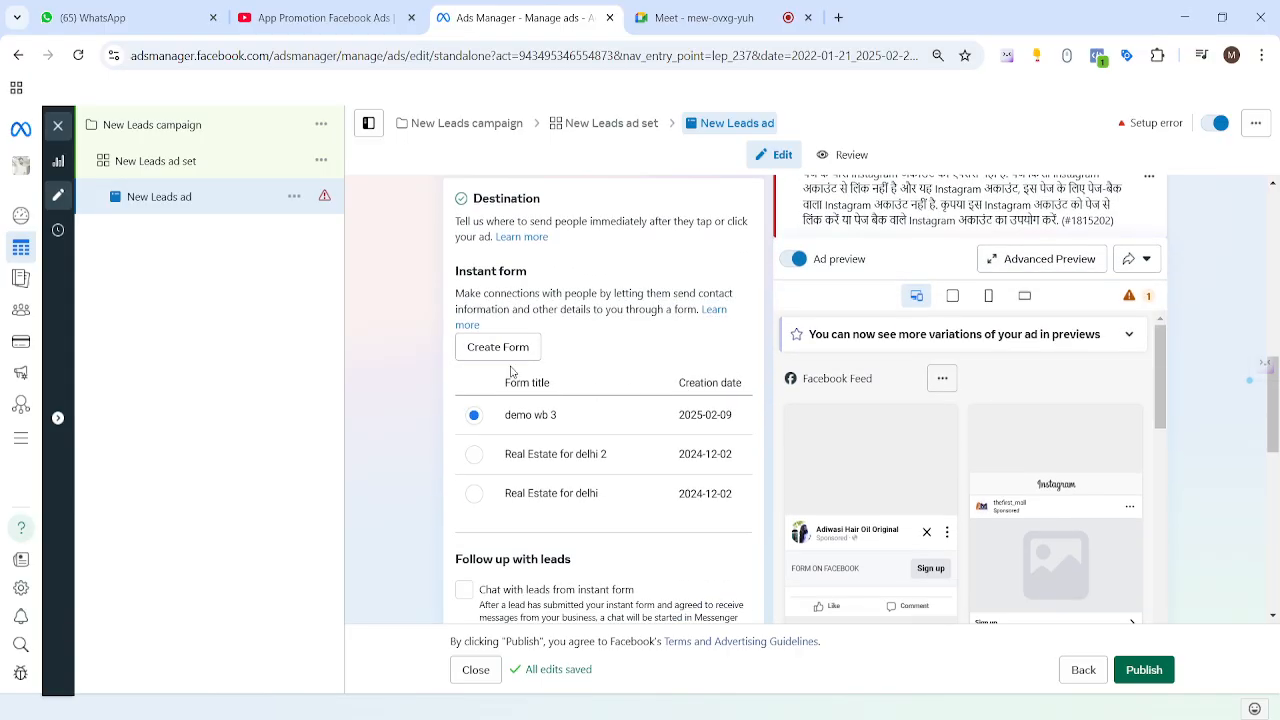
pyautogui.scroll(3, 655, 363)
pyautogui.scroll(1, 640, 360)
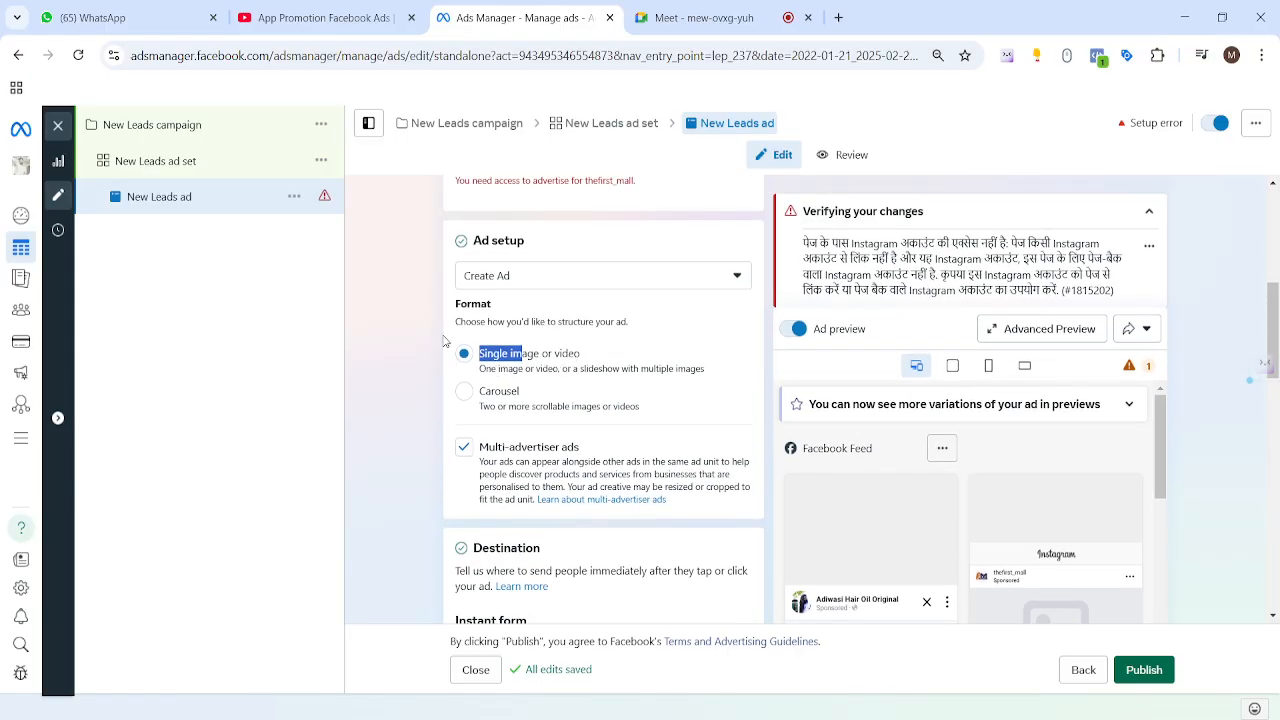
pyautogui.moveTo(447, 321); pyautogui.dragTo(512, 321)
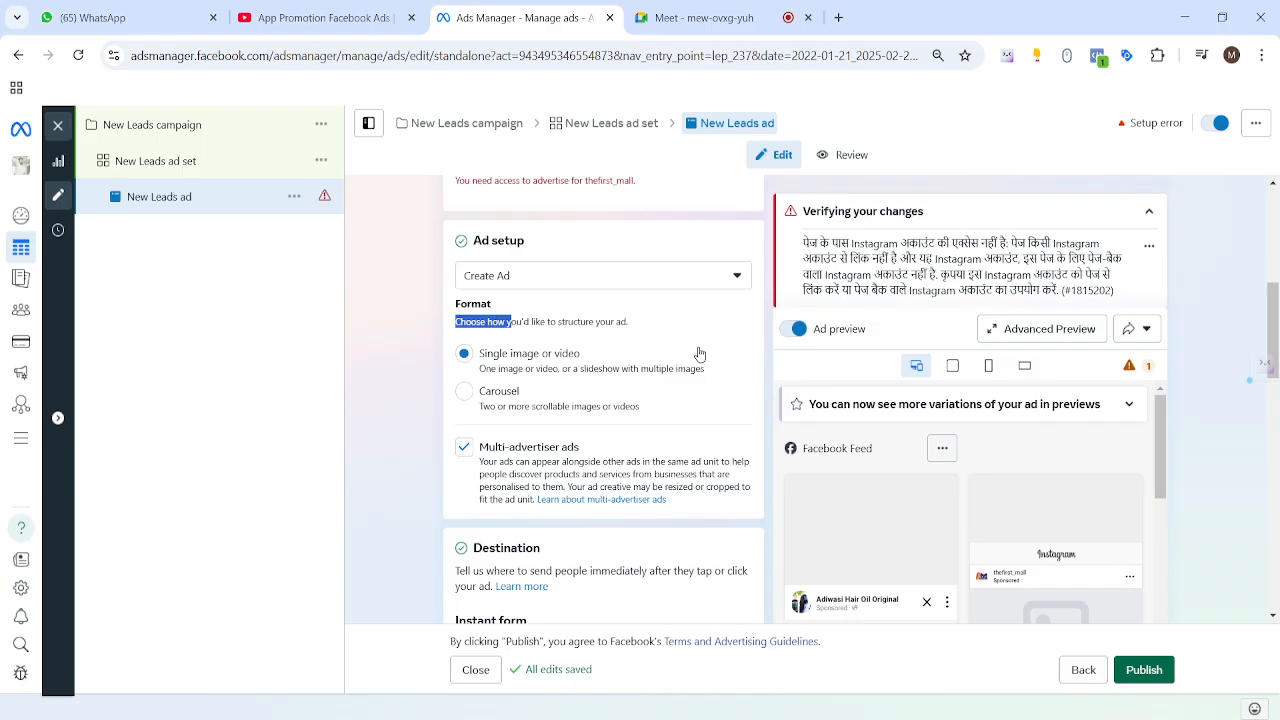
pyautogui.scroll(-3, 694, 354)
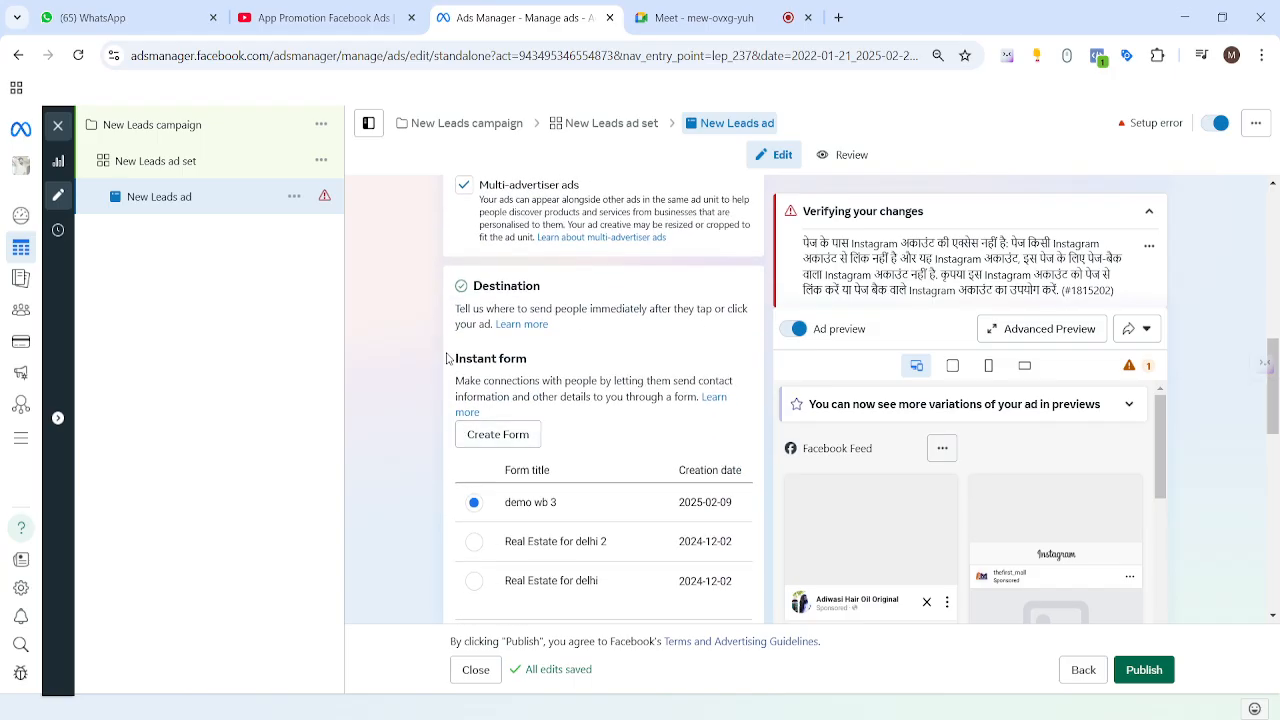
# Step: Scroll down to the Destination section and confirm the demo wb 3 instant form is selected
pyautogui.moveTo(449, 358); pyautogui.dragTo(530, 360)
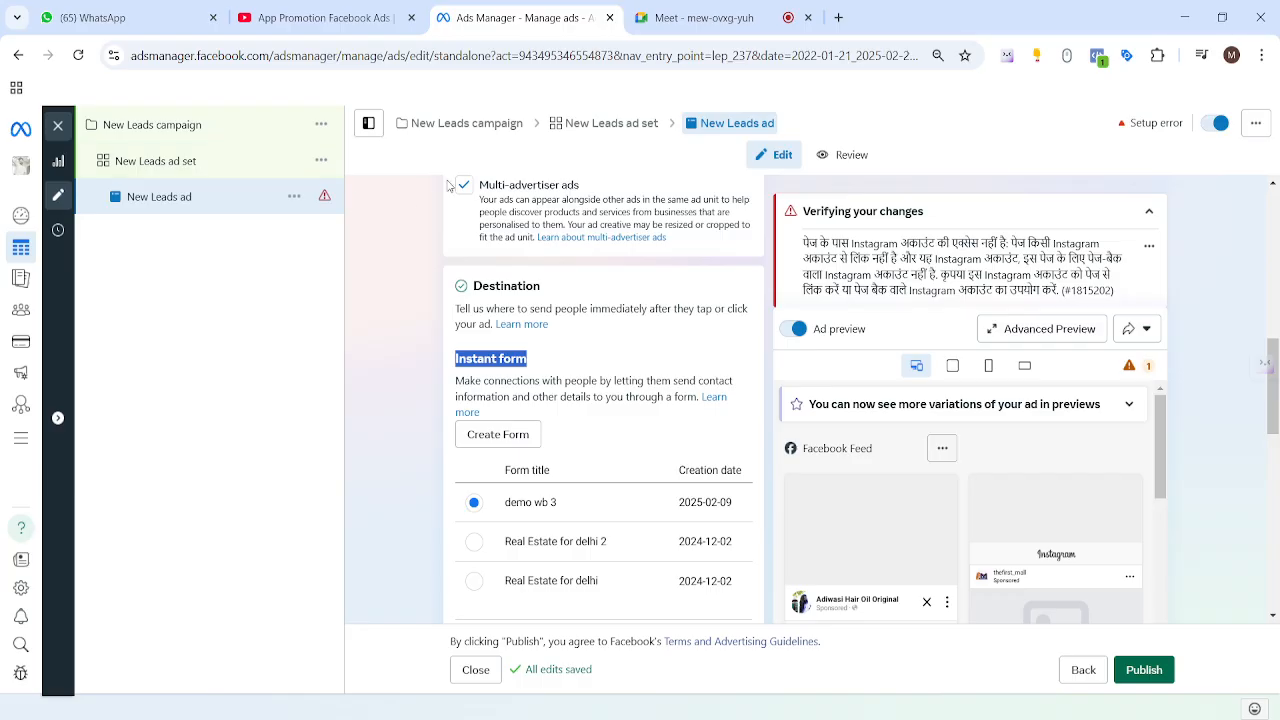
pyautogui.scroll(-1, 620, 400)
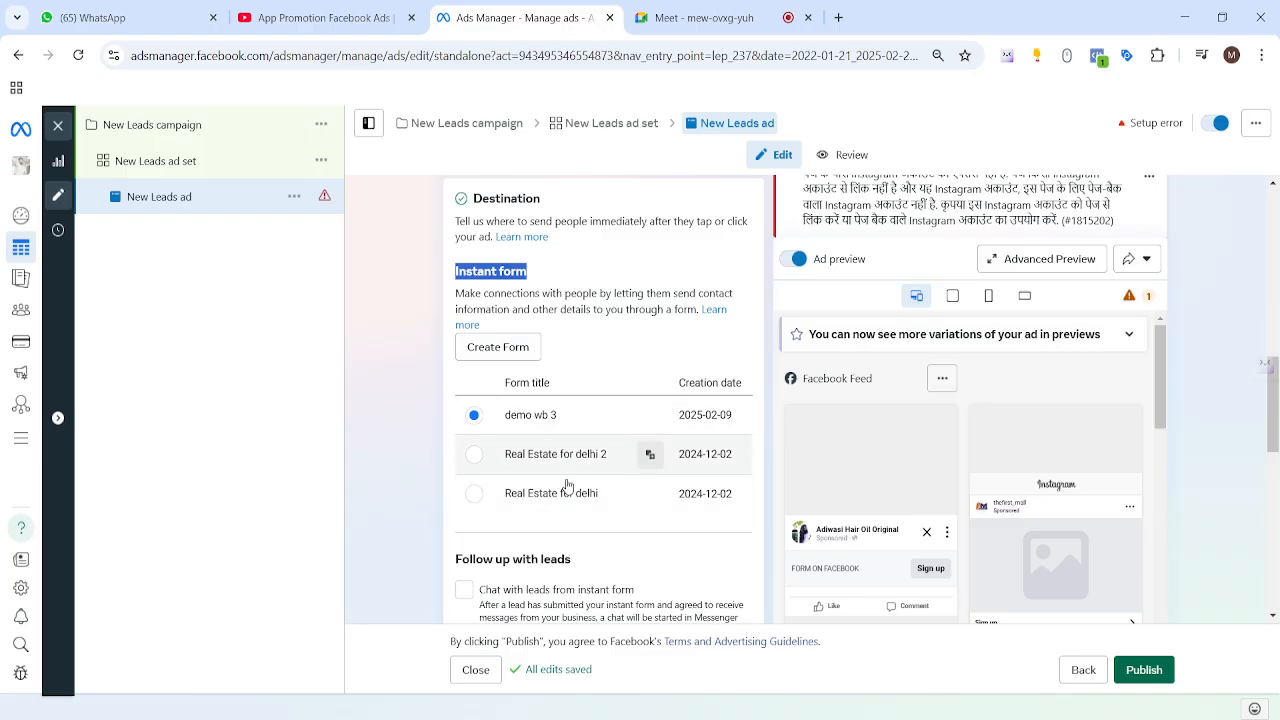
pyautogui.scroll(1, 597, 475)
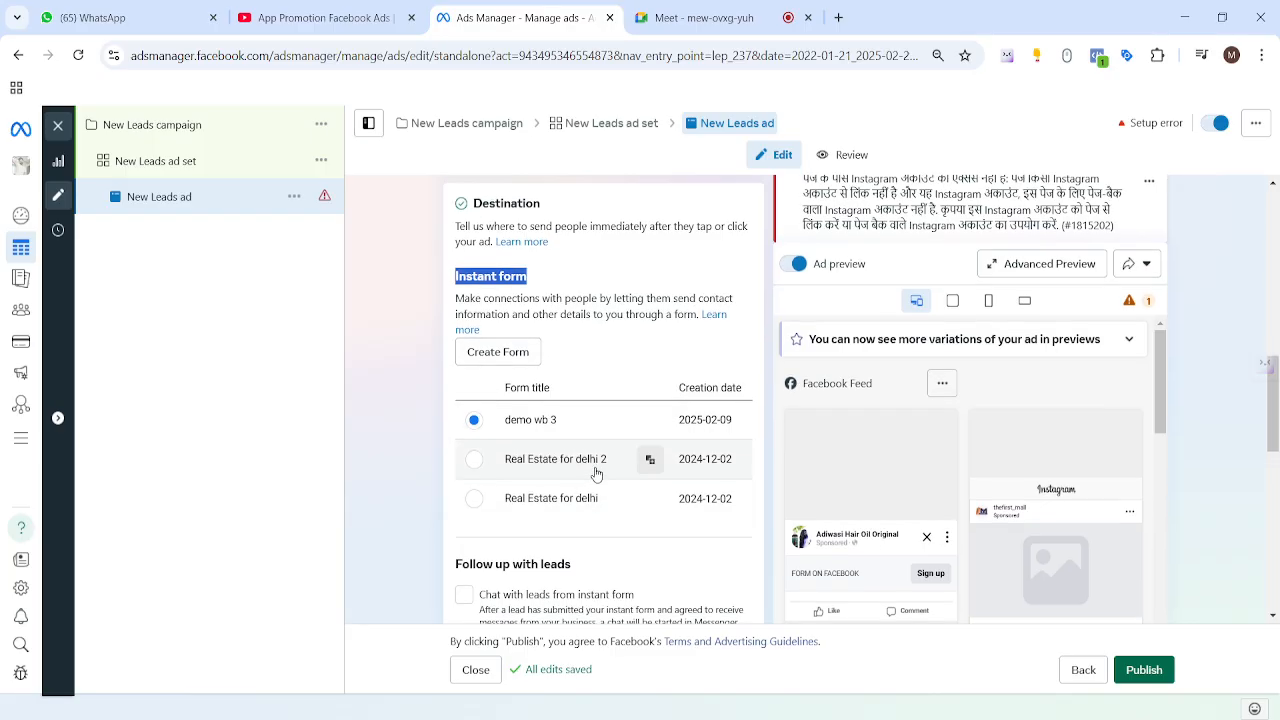
pyautogui.scroll(2, 595, 588)
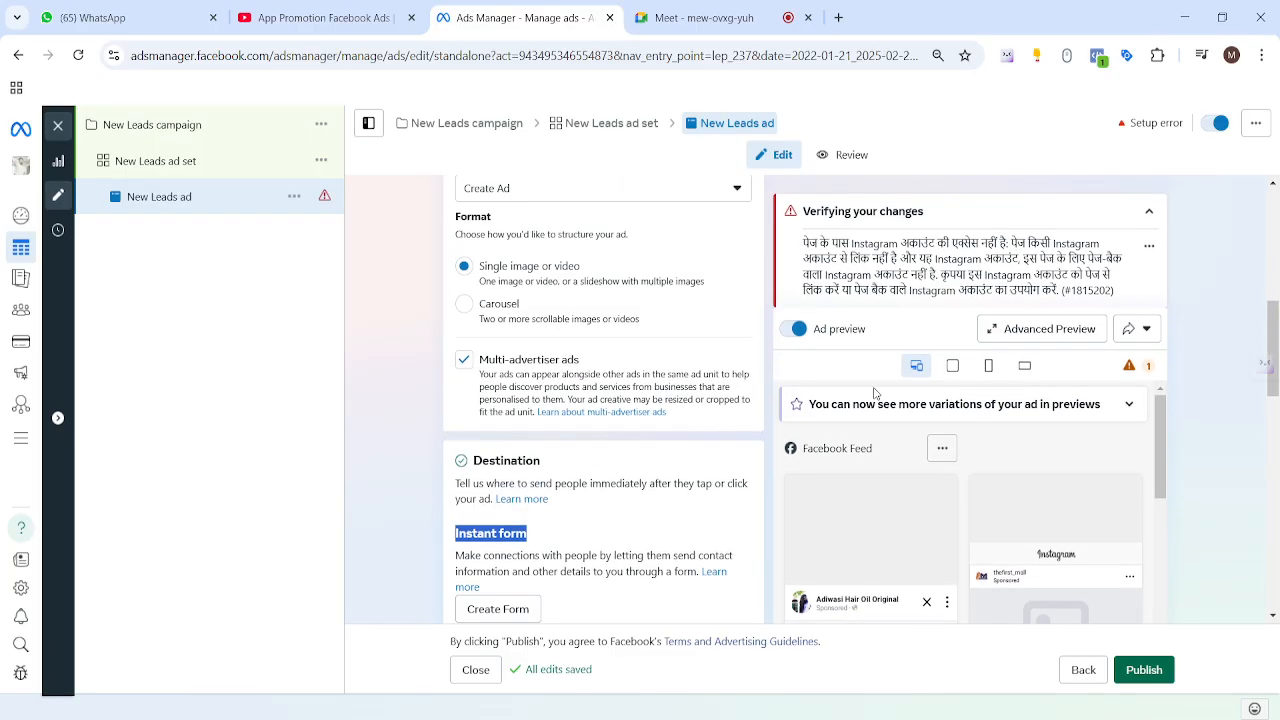
pyautogui.scroll(-1, 860, 430)
pyautogui.scroll(-5, 630, 460)
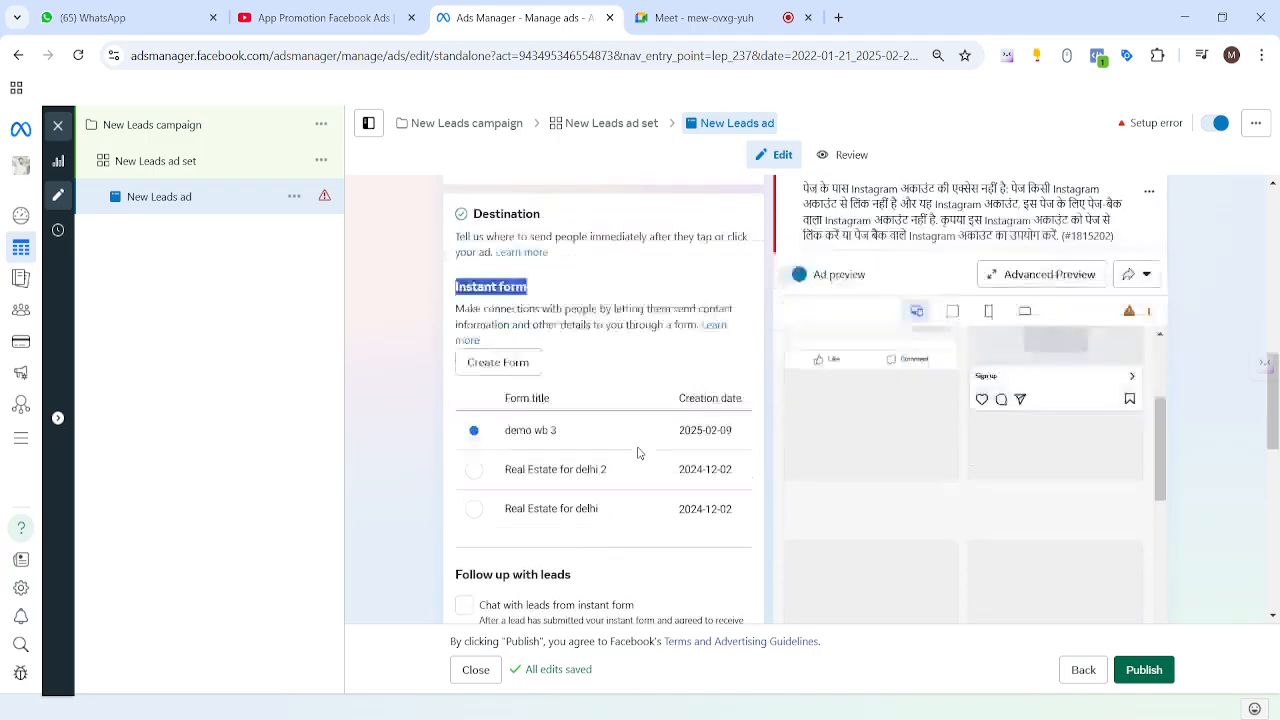
pyautogui.scroll(1, 613, 345)
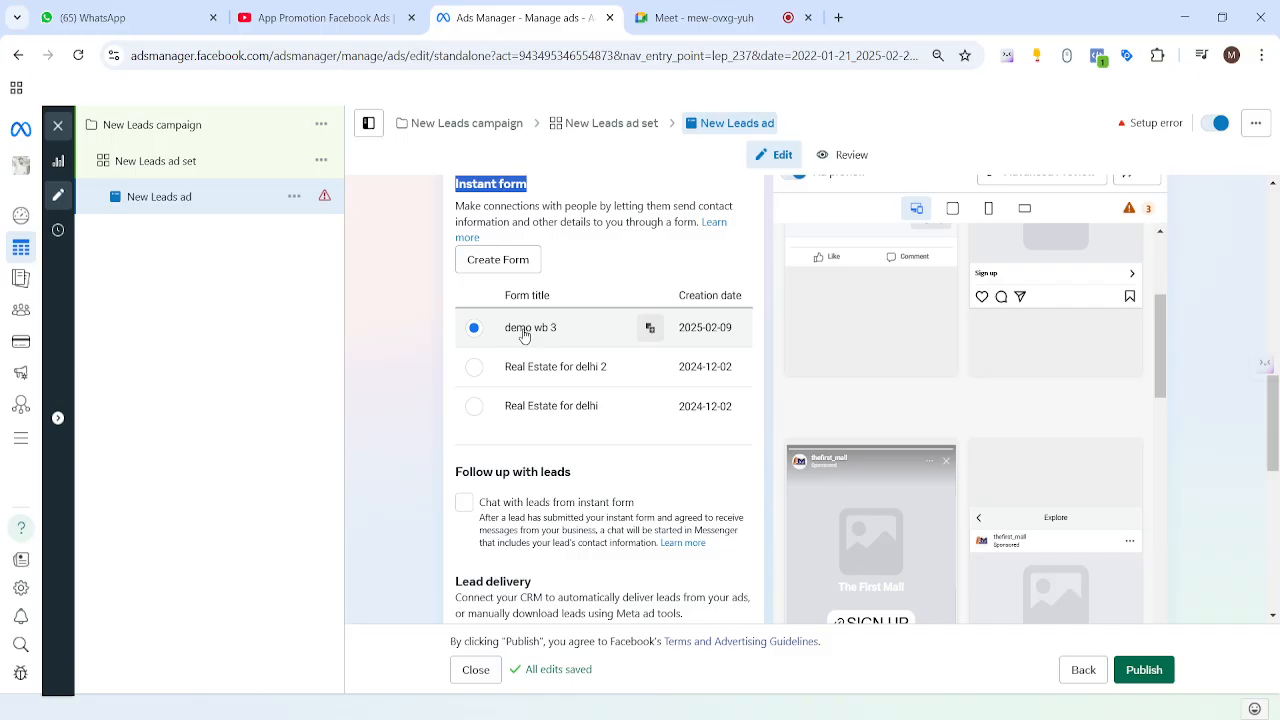
pyautogui.scroll(-10, 770, 417)
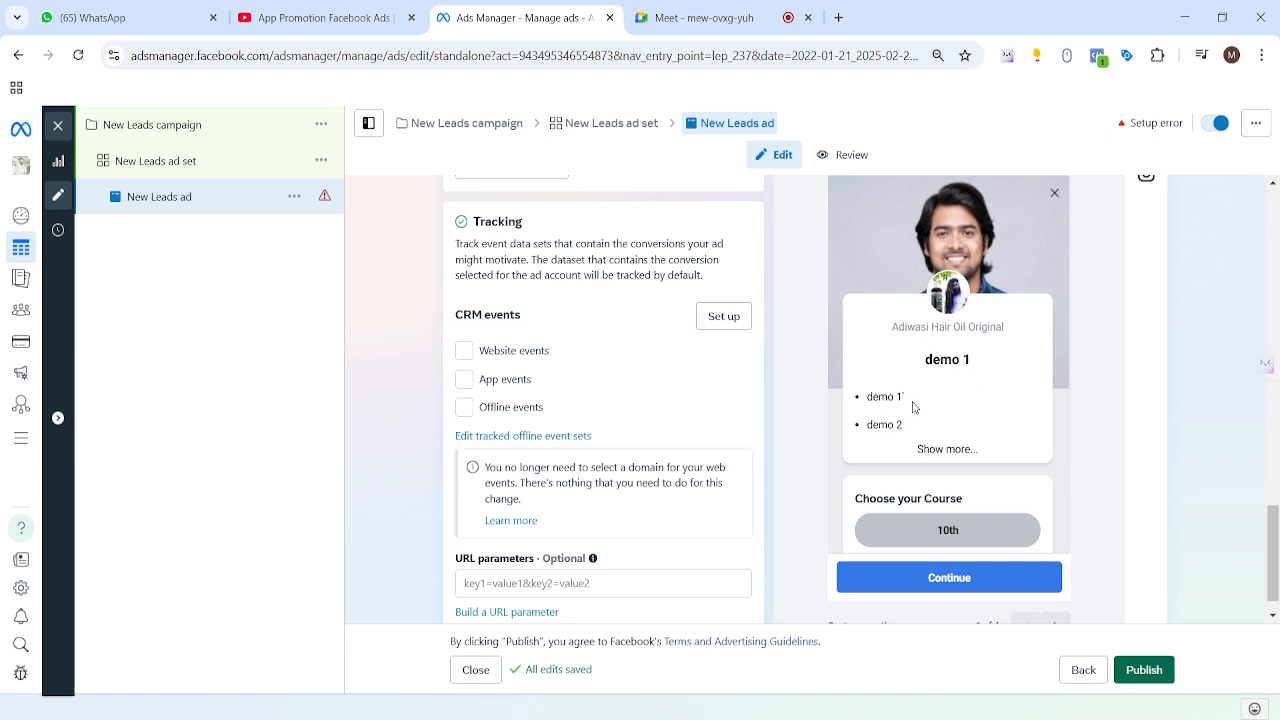
pyautogui.scroll(-1, 948, 495)
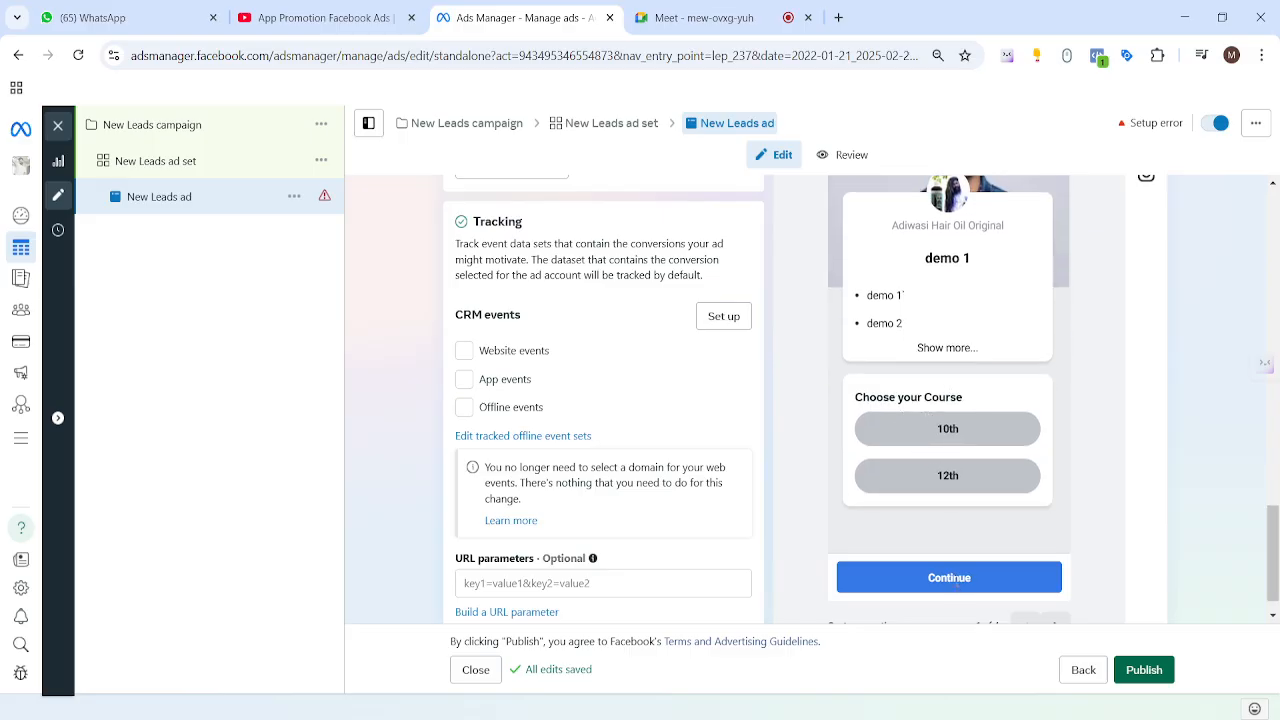
pyautogui.scroll(-1, 1046, 517)
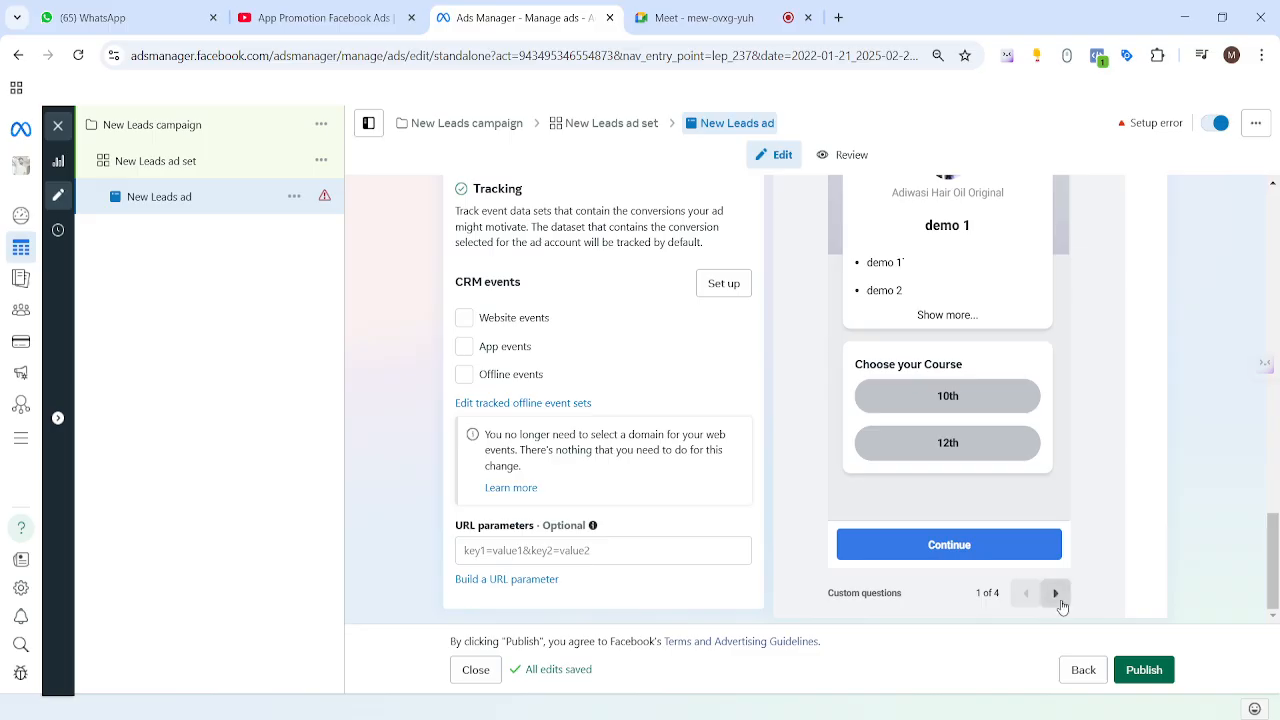
# Step: Step the form preview through contact information and privacy policy to the thank-you screen
pyautogui.click(1055, 594)
pyautogui.scroll(1, 1065, 515)
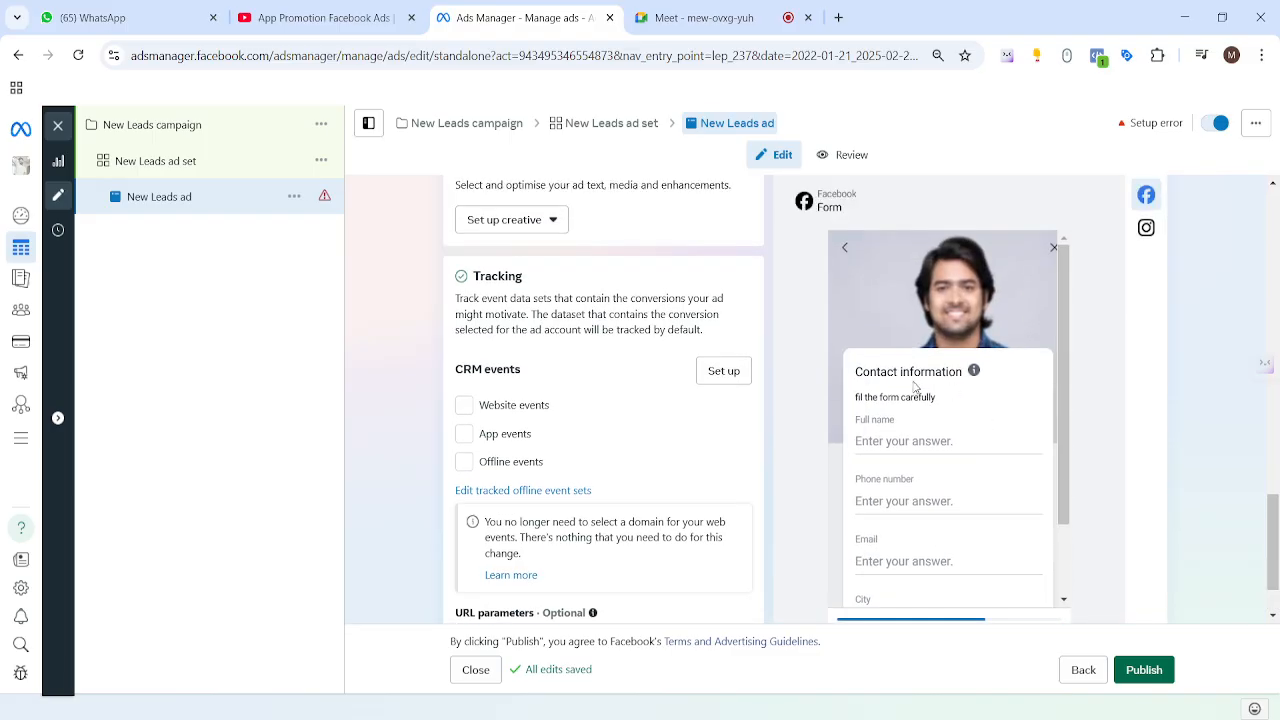
pyautogui.moveTo(846, 386); pyautogui.dragTo(1030, 522)
pyautogui.click(867, 457)
pyautogui.scroll(-1, 903, 502)
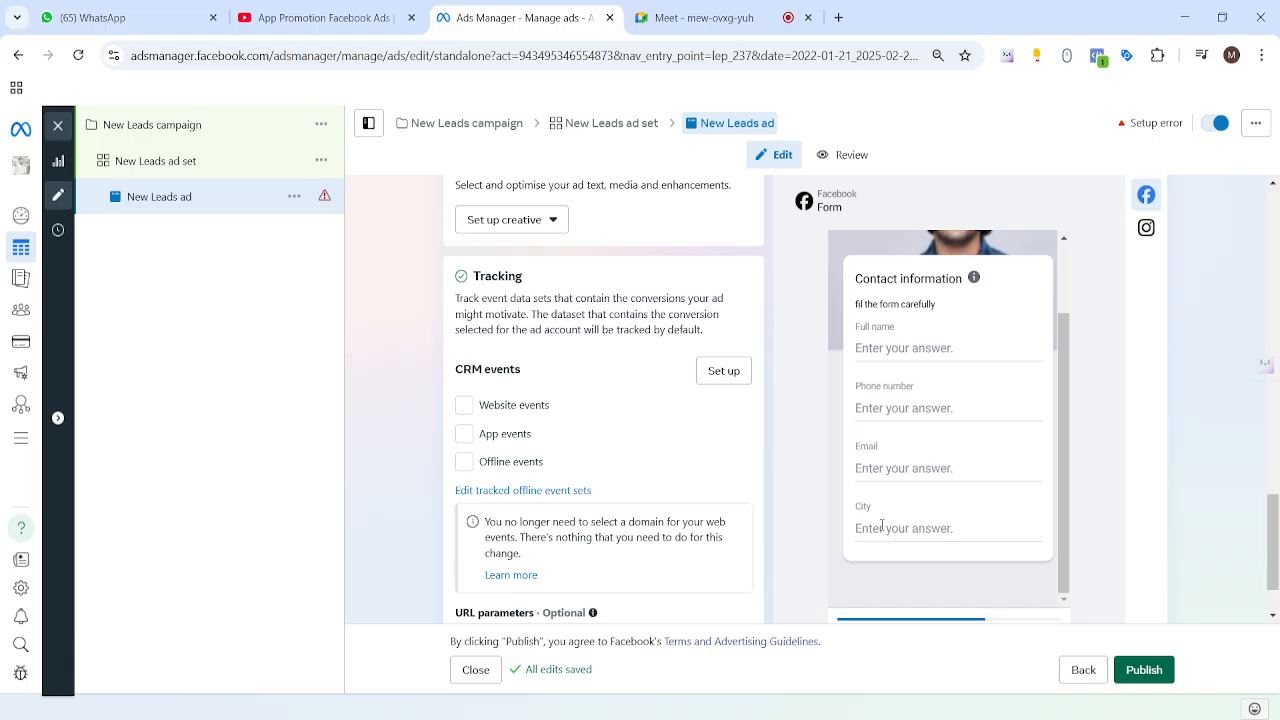
pyautogui.scroll(-1, 935, 510)
pyautogui.click(1055, 593)
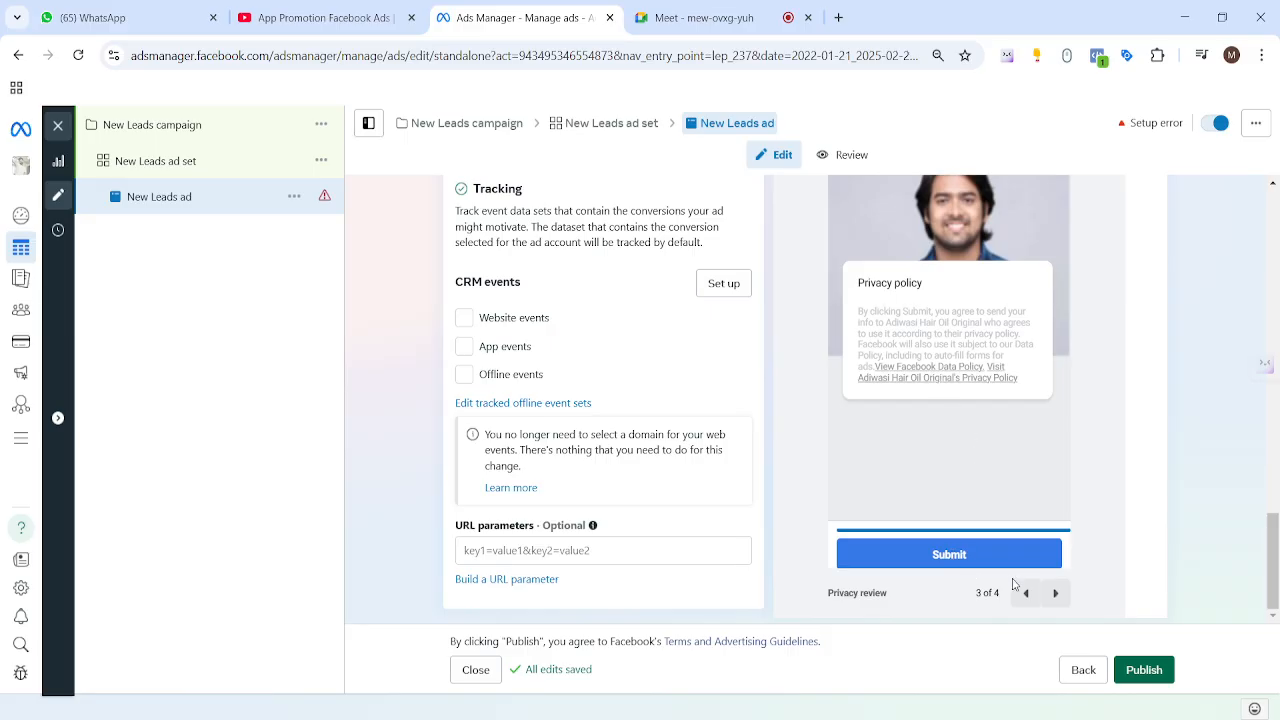
pyautogui.click(1055, 593)
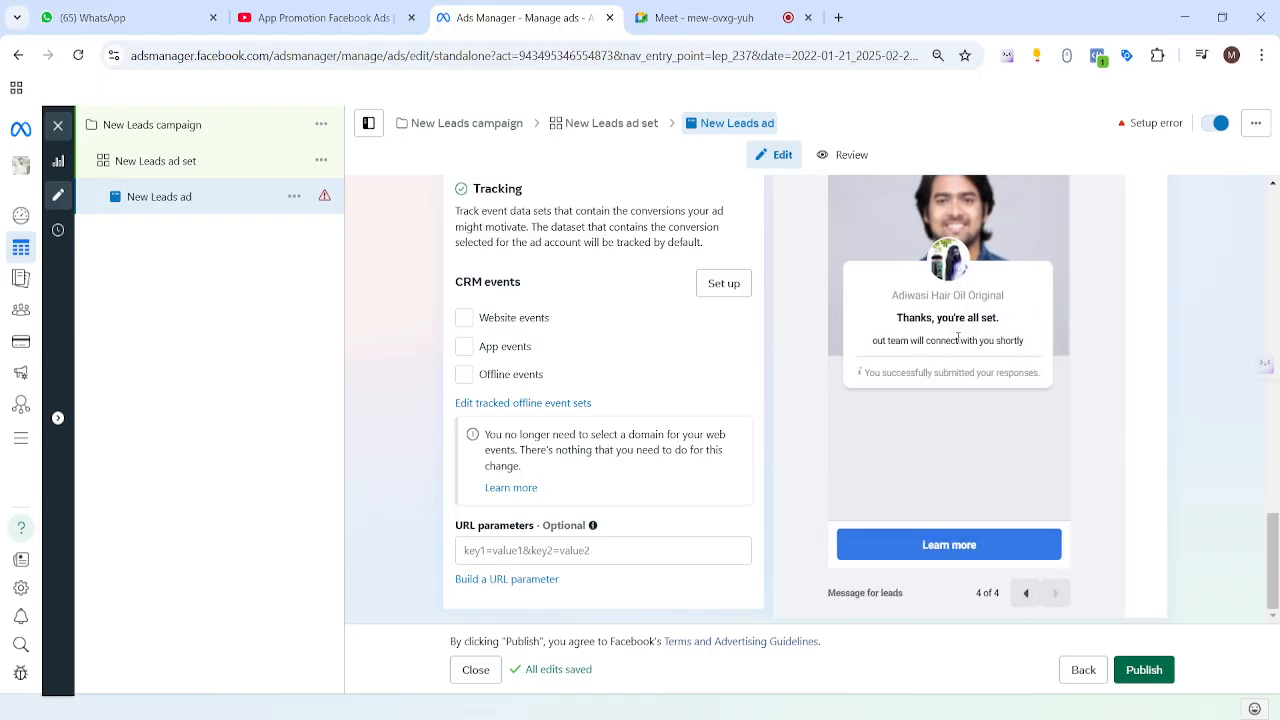
pyautogui.moveTo(891, 319); pyautogui.dragTo(1024, 357)
pyautogui.click(1024, 357)
pyautogui.scroll(2, 960, 549)
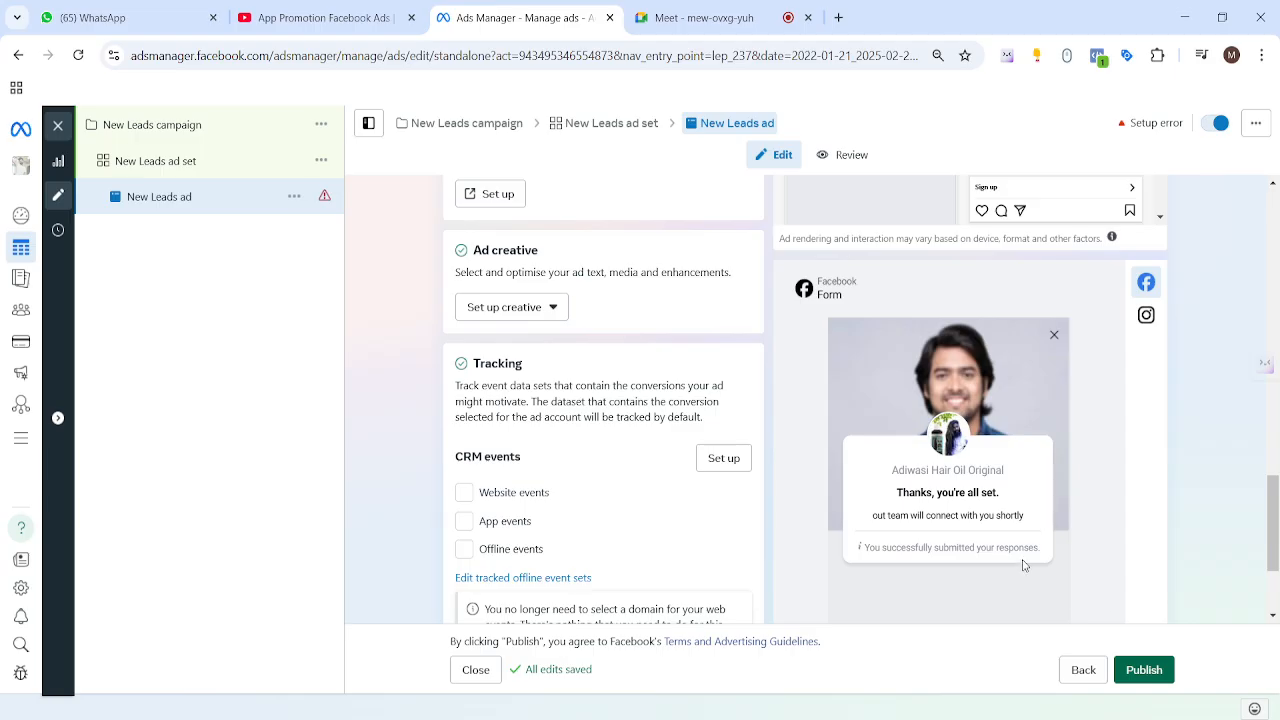
# Step: Look over the placement previews, then create a new instant form from the Instant form section
pyautogui.scroll(5, 1010, 517)
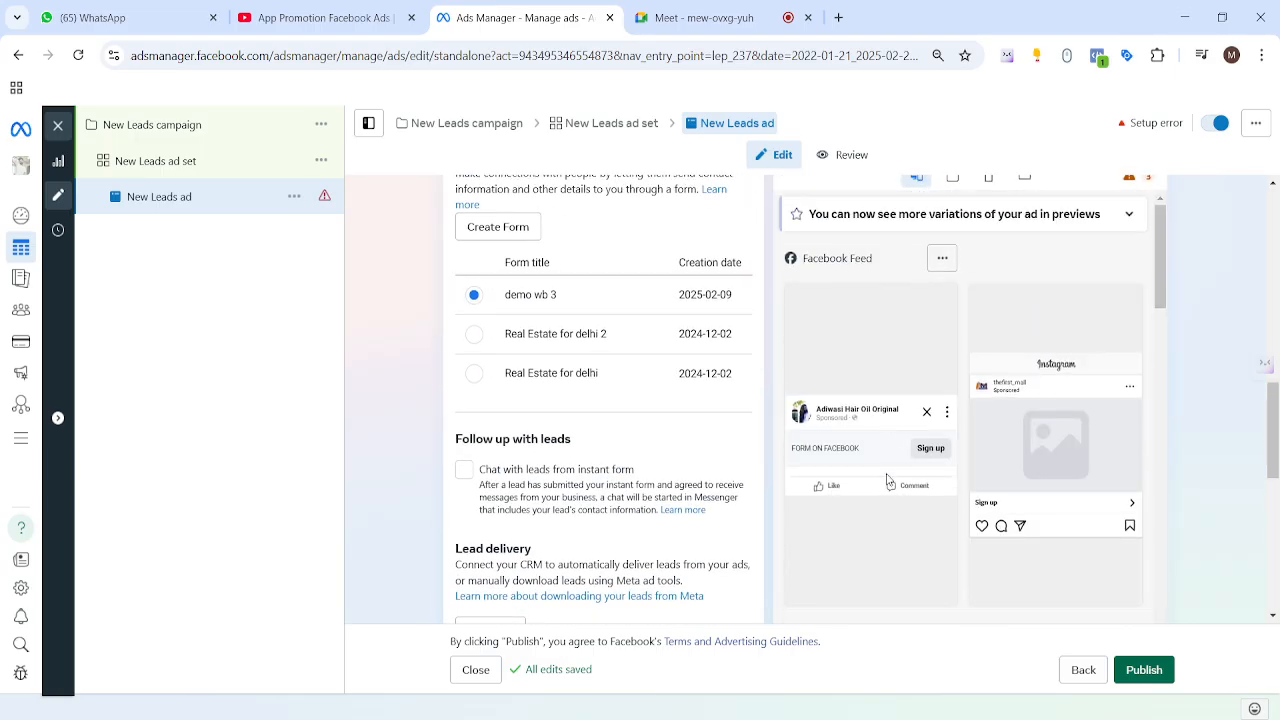
pyautogui.scroll(-10, 935, 460)
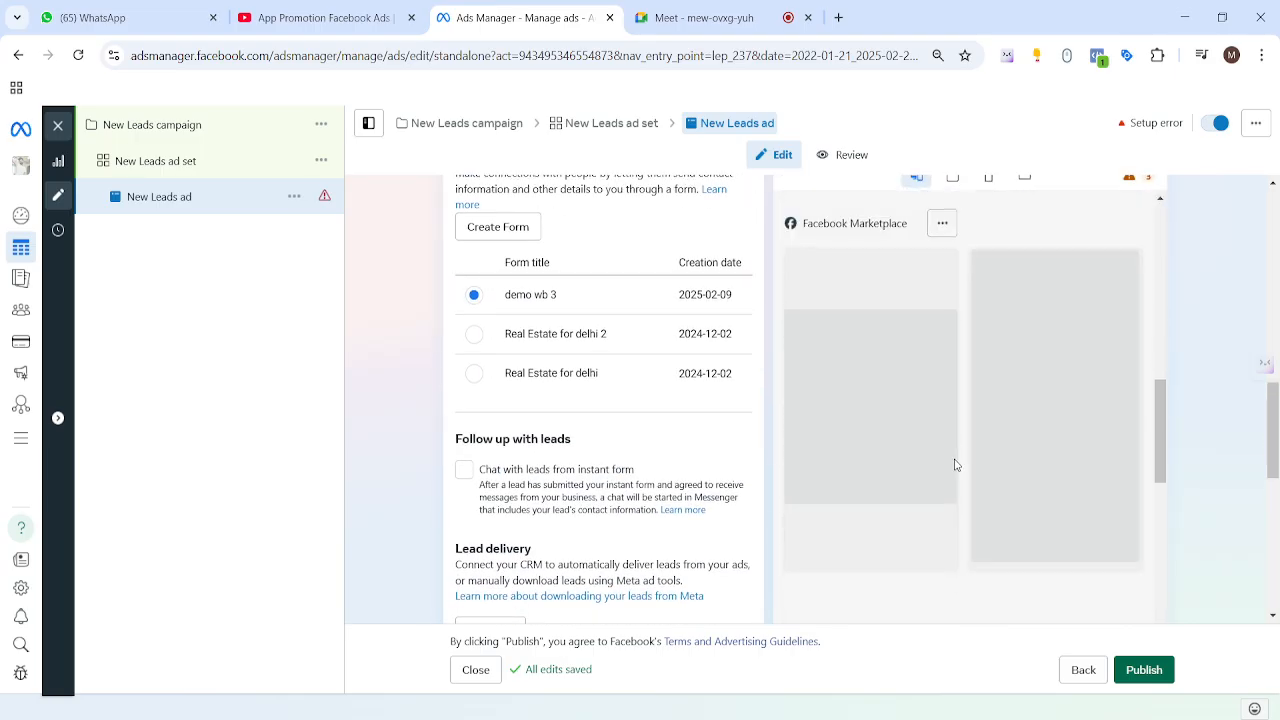
pyautogui.scroll(-5, 1024, 487)
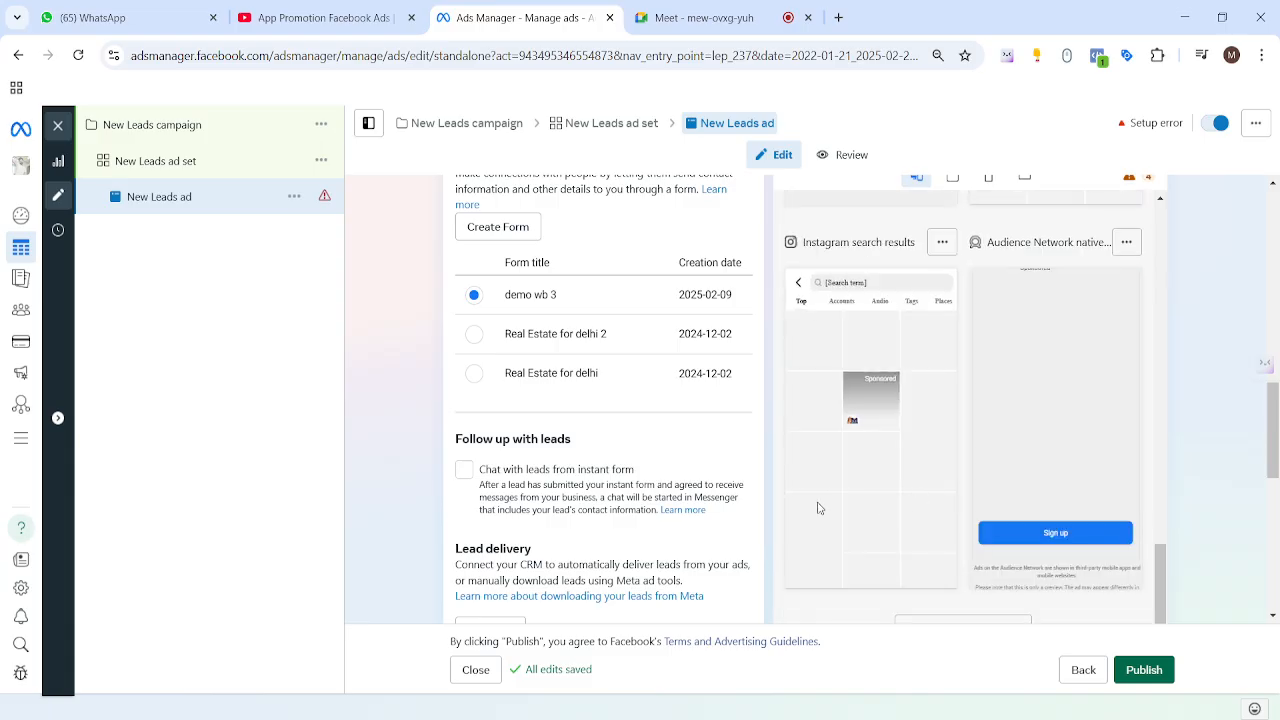
pyautogui.scroll(-5, 740, 512)
pyautogui.scroll(-1, 740, 512)
pyautogui.scroll(1, 929, 414)
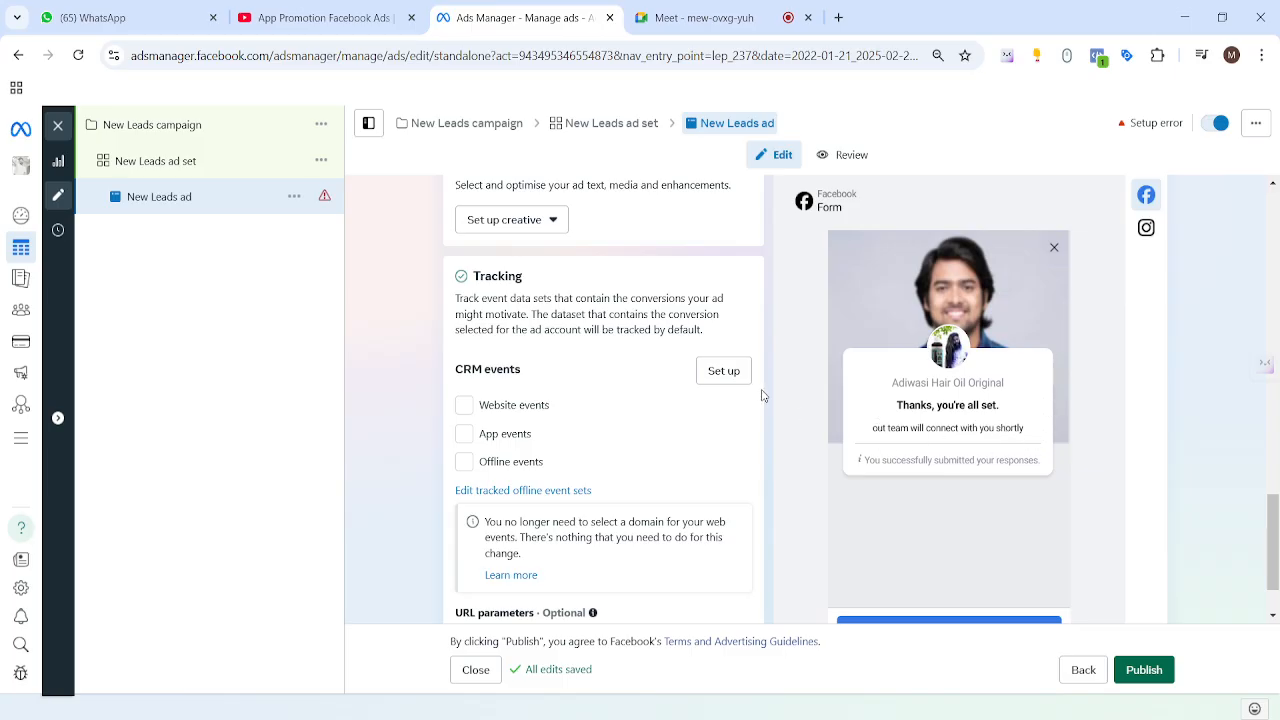
pyautogui.scroll(10, 766, 397)
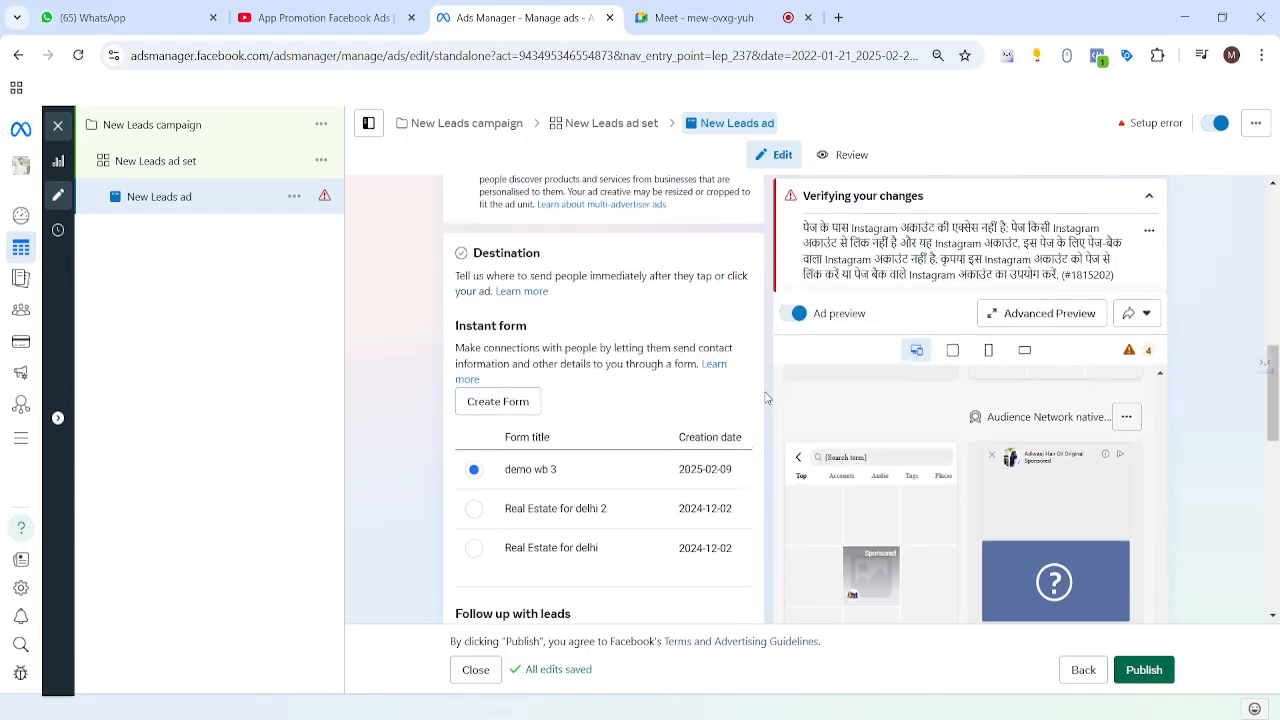
pyautogui.scroll(-4, 766, 397)
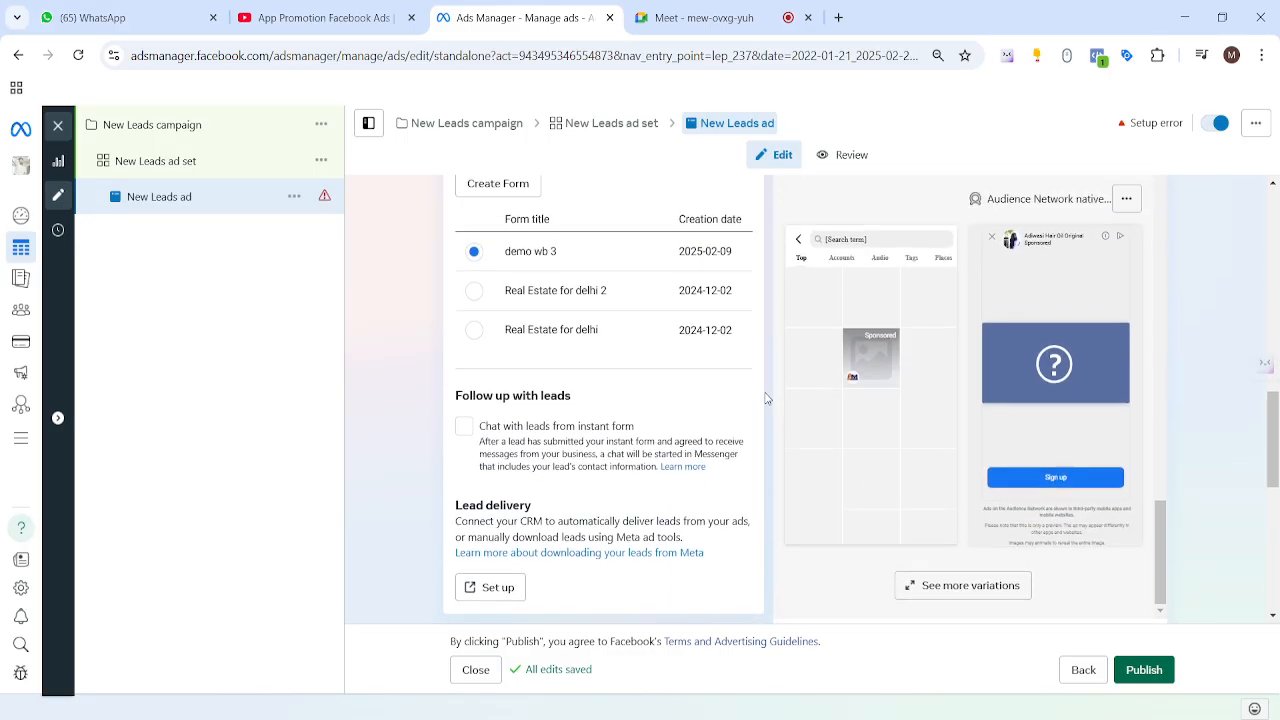
pyautogui.scroll(2, 766, 397)
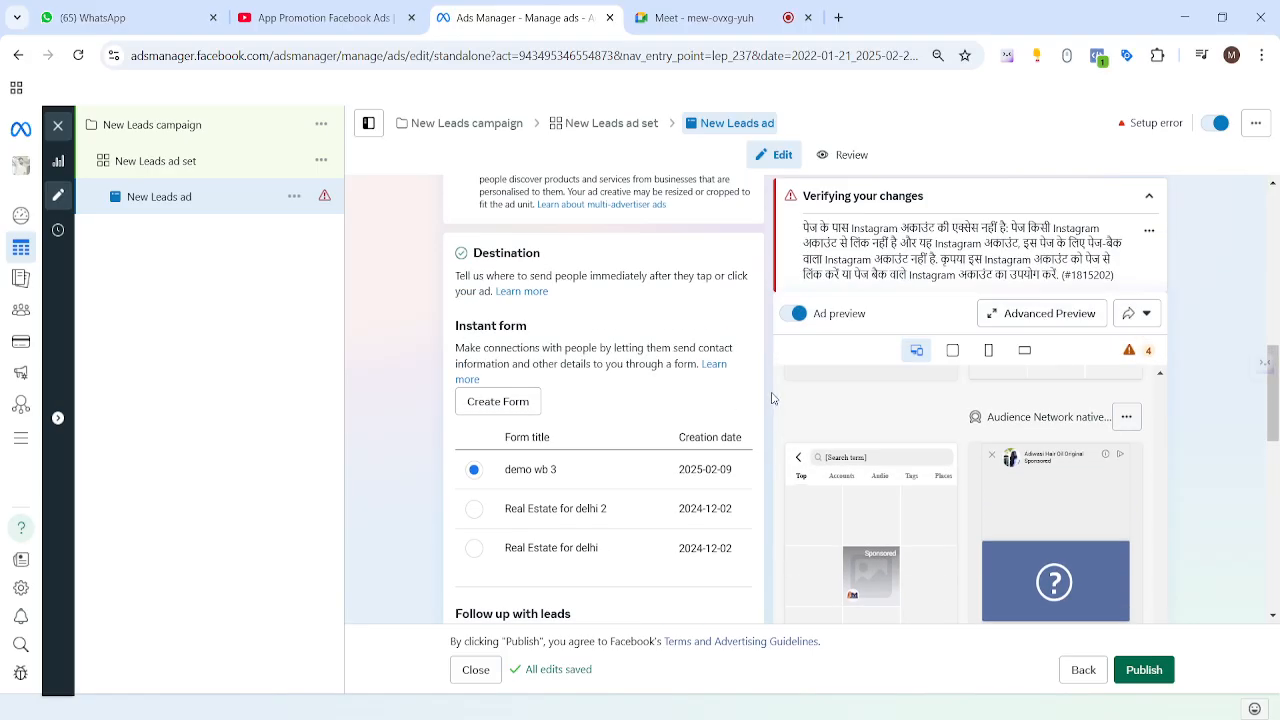
pyautogui.scroll(-2, 761, 426)
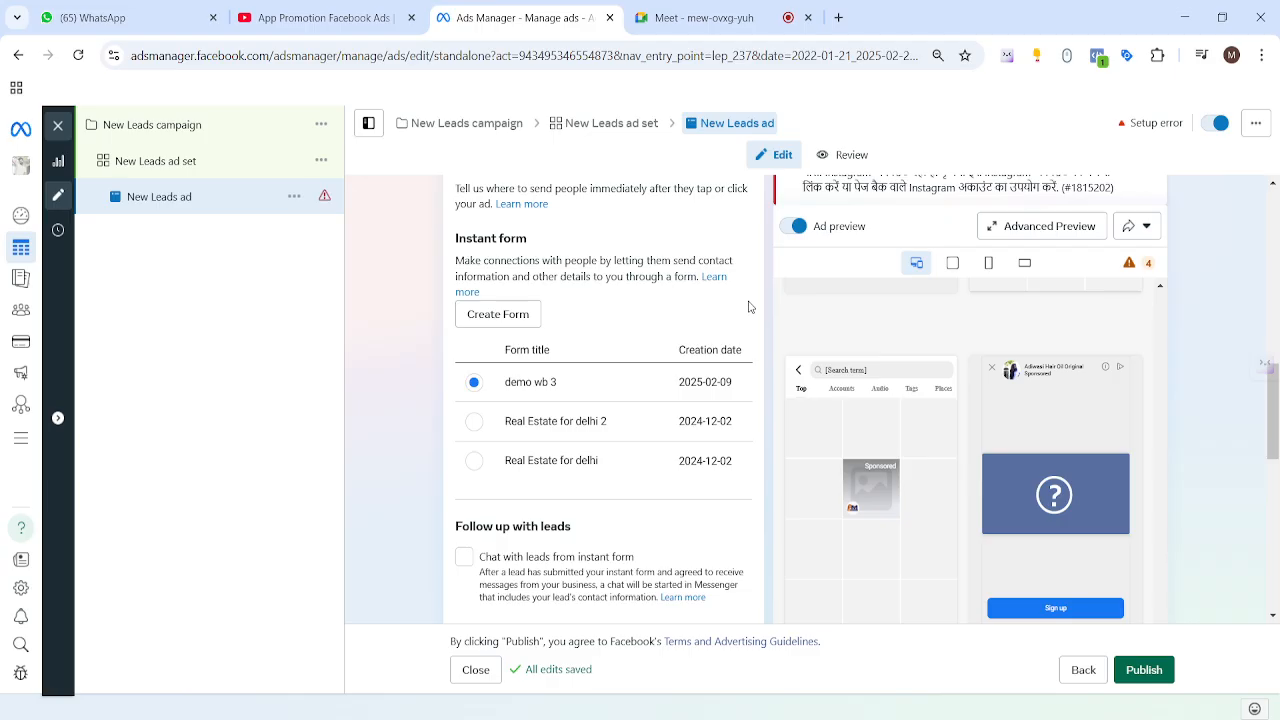
pyautogui.click(506, 314)
# Step: Look over the default form name, its explanation and the intro preview
pyautogui.moveTo(480, 231); pyautogui.dragTo(302, 244)
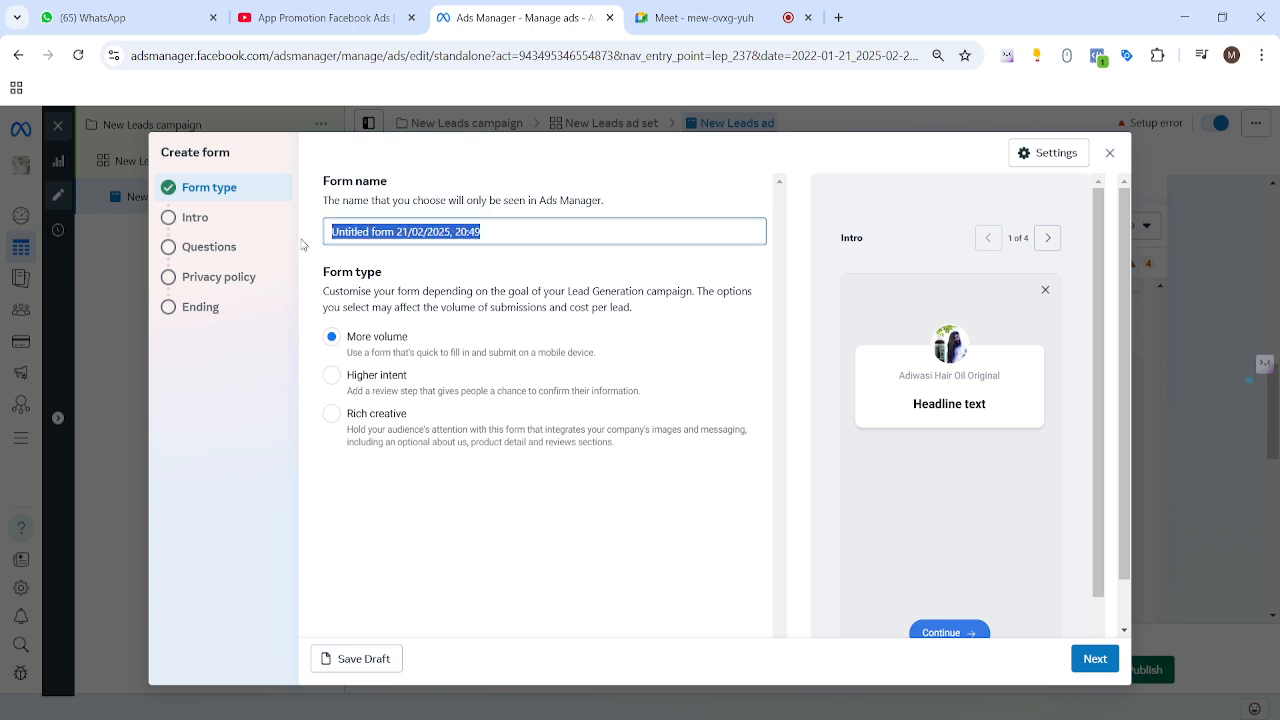
pyautogui.moveTo(316, 188); pyautogui.dragTo(420, 192)
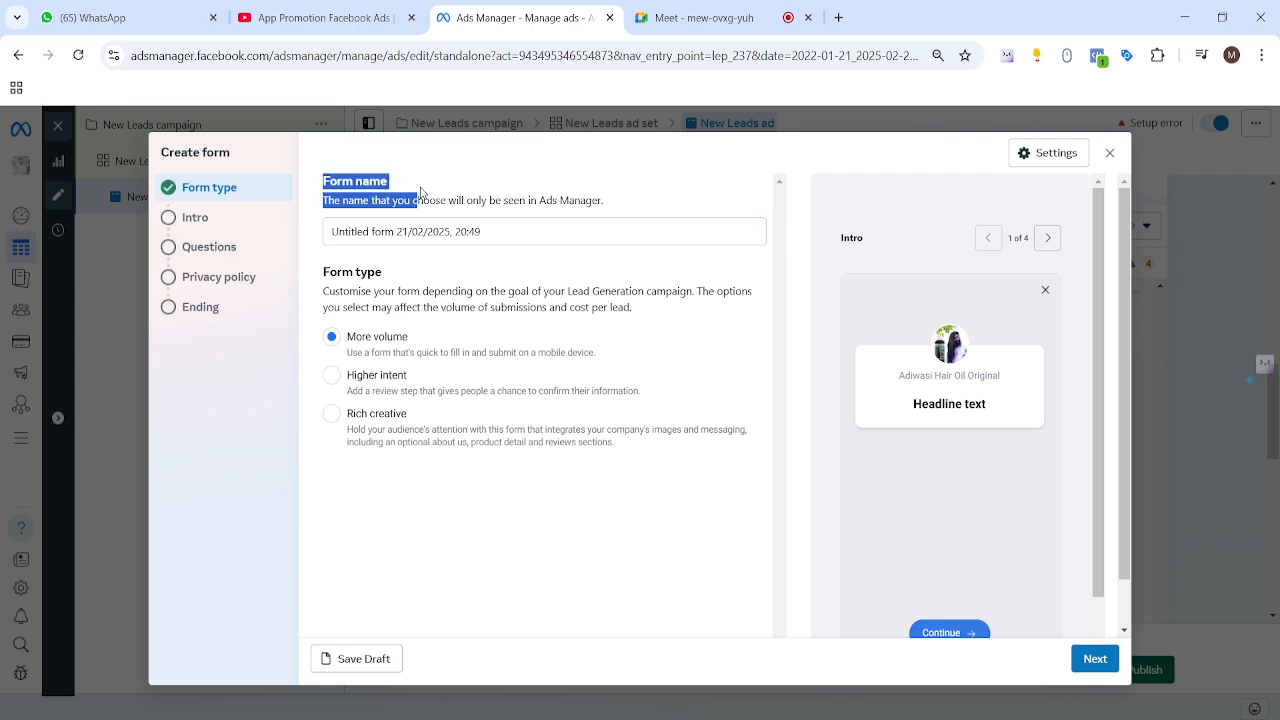
pyautogui.click(420, 192)
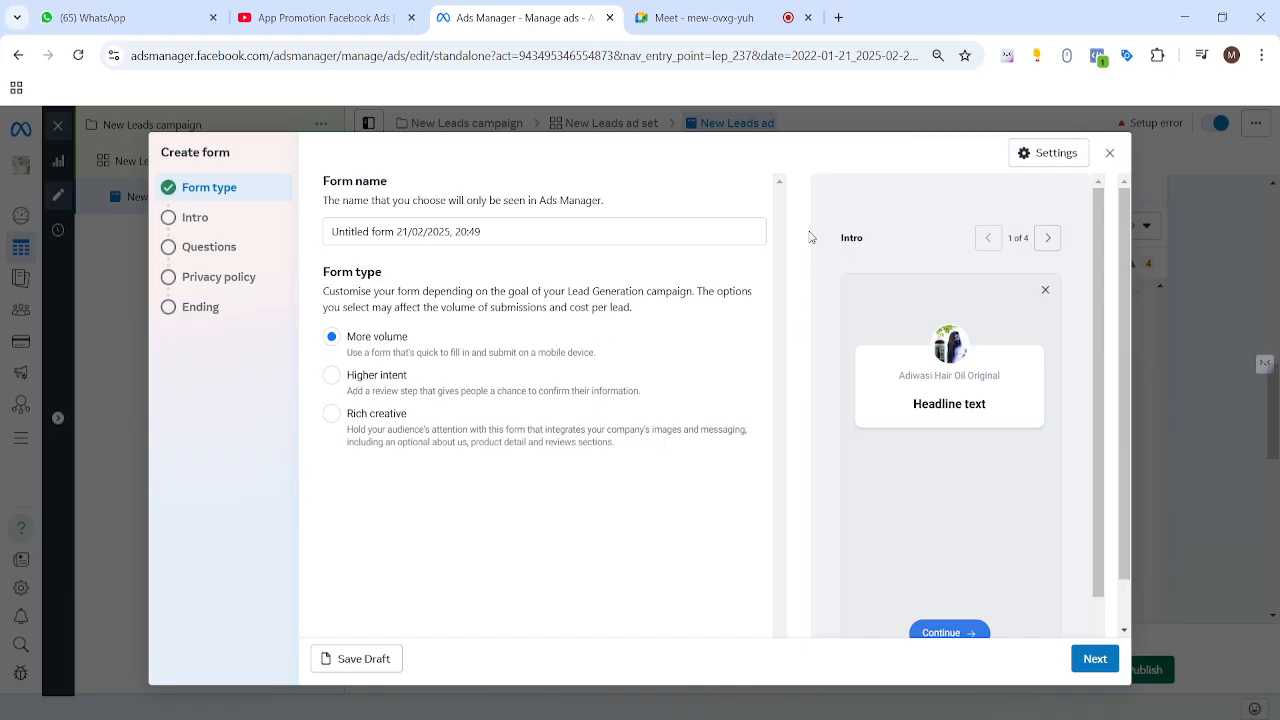
pyautogui.moveTo(810, 237); pyautogui.dragTo(1031, 240)
pyautogui.moveTo(947, 447); pyautogui.dragTo(972, 402)
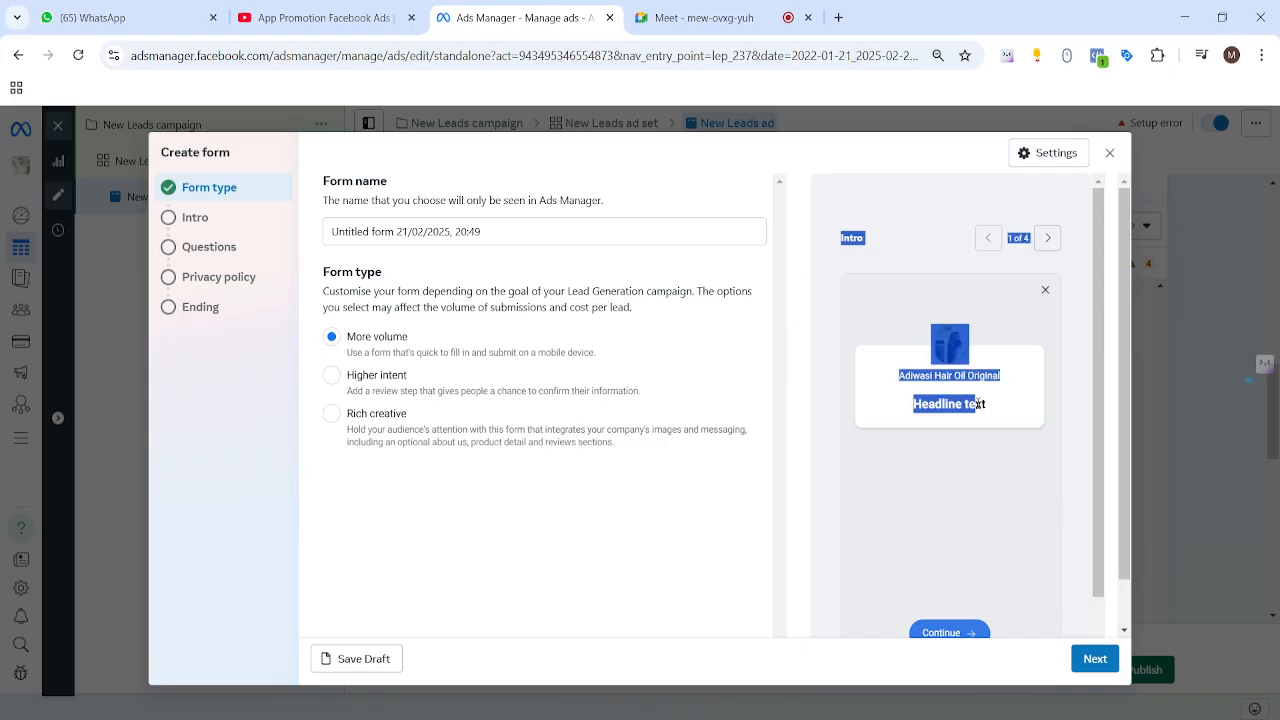
pyautogui.click(1004, 482)
# Step: Replace the default form name with 'brush Leads demo'
pyautogui.click(487, 231)
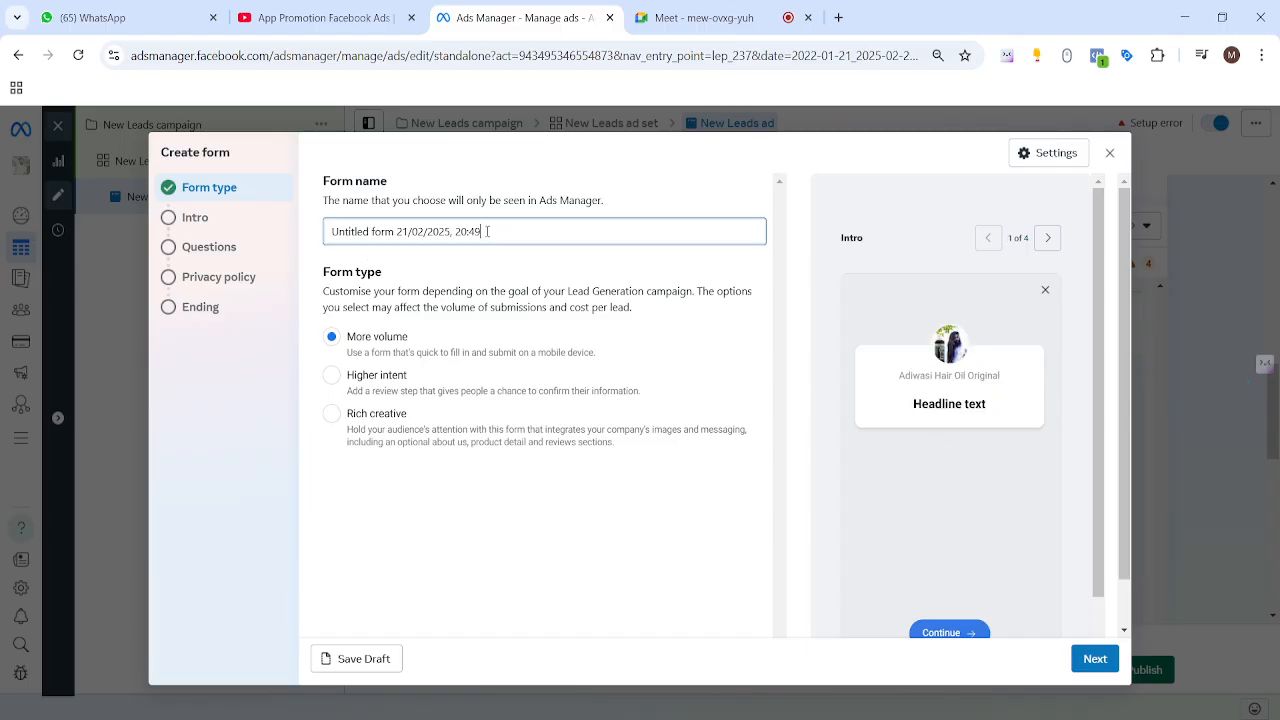
pyautogui.moveTo(487, 231); pyautogui.dragTo(328, 231)
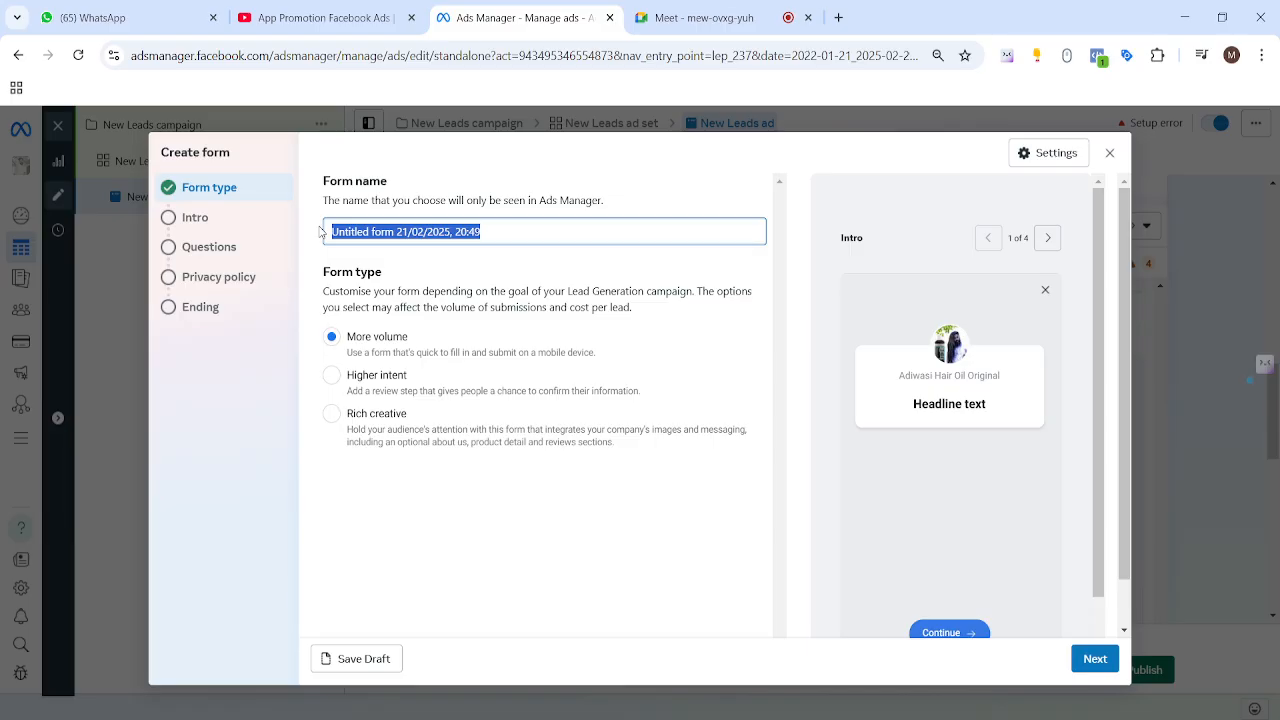
pyautogui.write('bru')
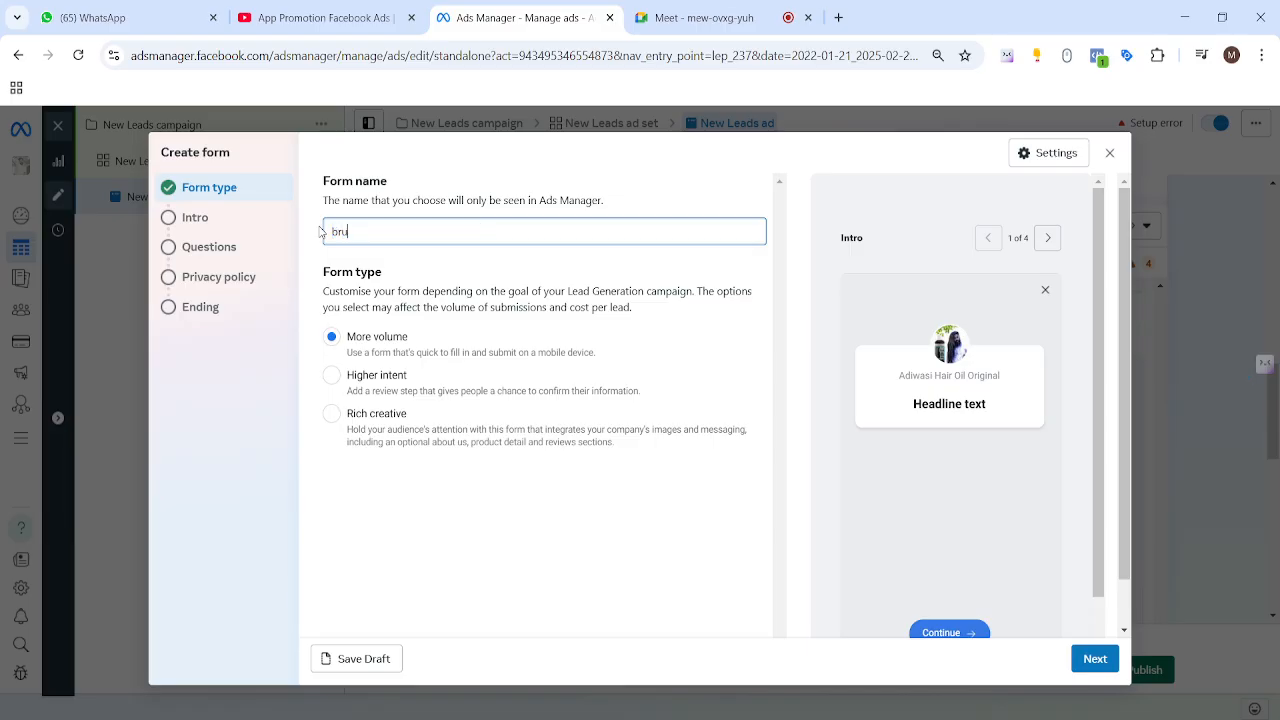
pyautogui.write('sh Leads demo')
pyautogui.click(652, 198)
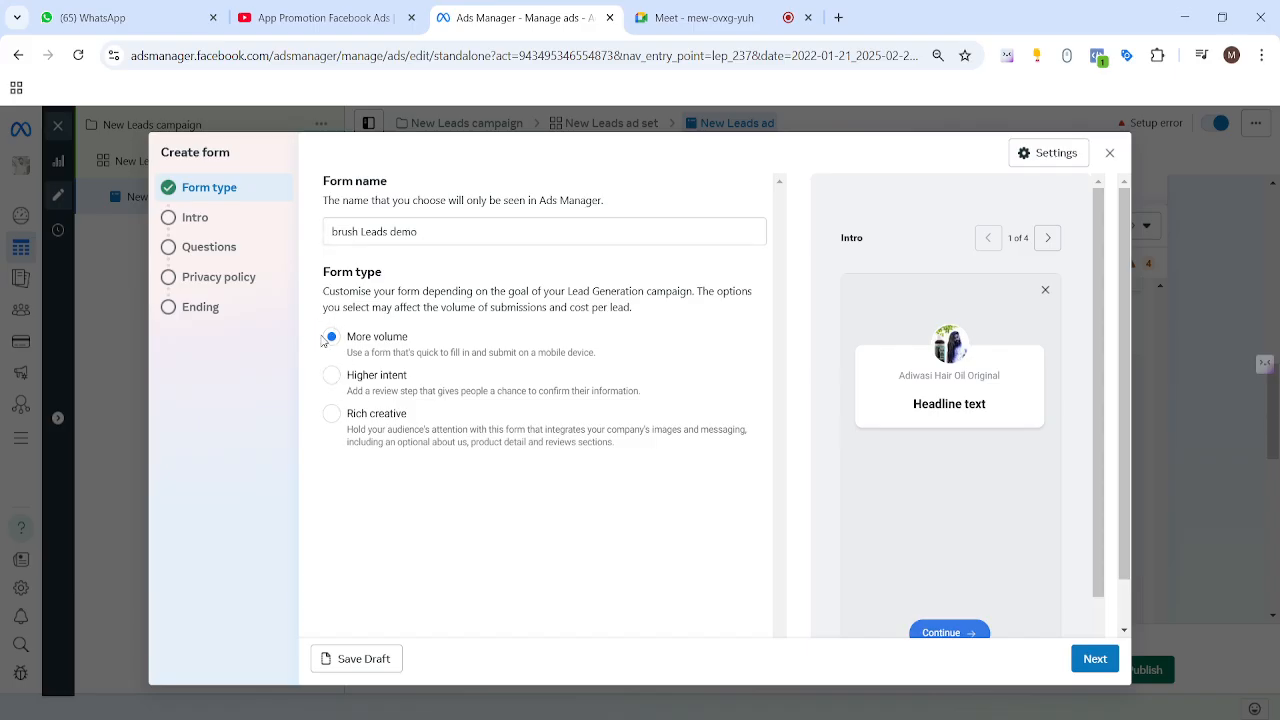
# Step: Review the Form type options, More volume and Higher intent, leaving More volume selected
pyautogui.moveTo(325, 341); pyautogui.dragTo(419, 419)
pyautogui.click(557, 538)
pyautogui.moveTo(309, 279); pyautogui.dragTo(480, 471)
pyautogui.click(510, 472)
pyautogui.moveTo(412, 338); pyautogui.dragTo(332, 342)
pyautogui.click(673, 333)
pyautogui.moveTo(617, 360); pyautogui.dragTo(598, 354)
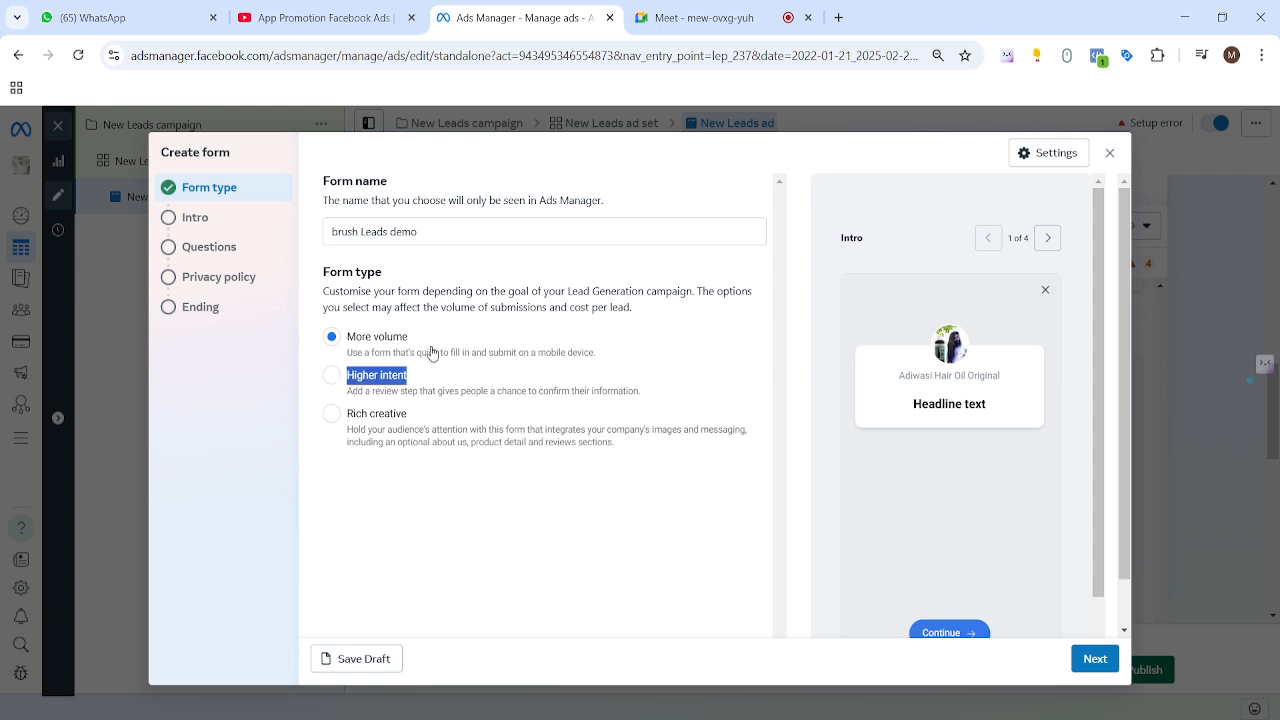
# Step: Try the Higher intent form type, then settle on Rich creative for the brush Leads demo form
pyautogui.click(432, 355)
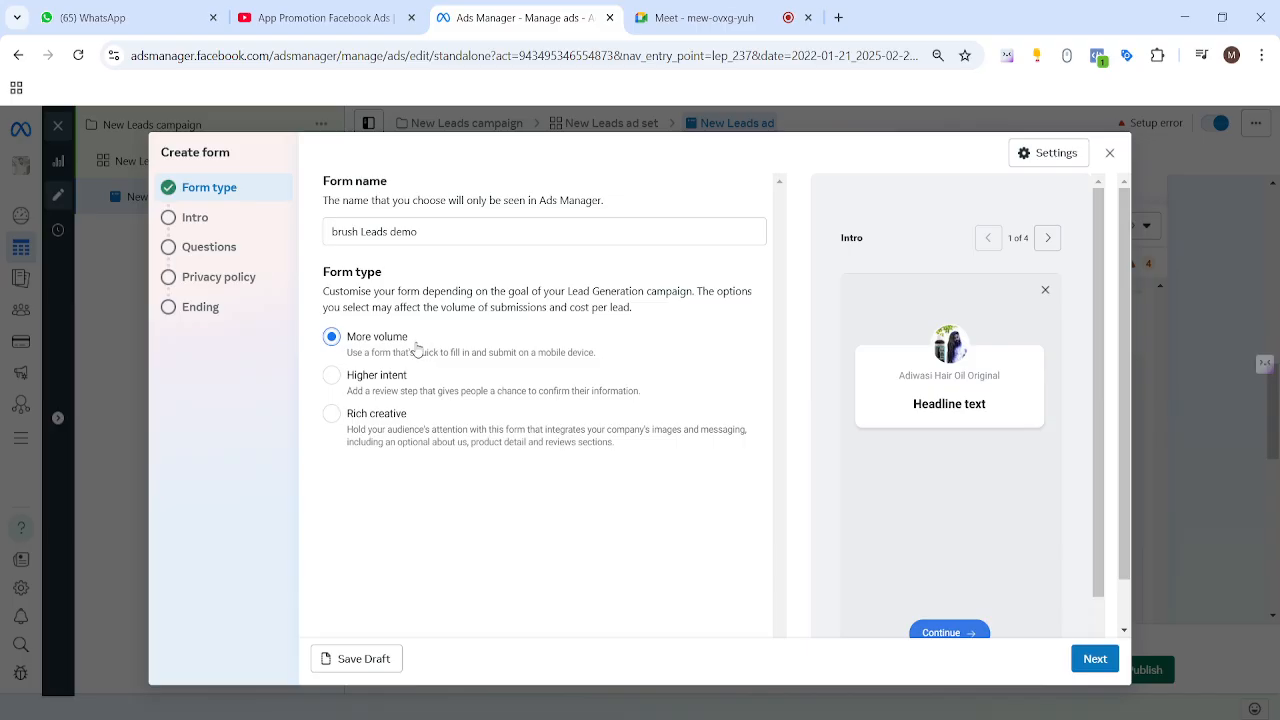
pyautogui.click(332, 378)
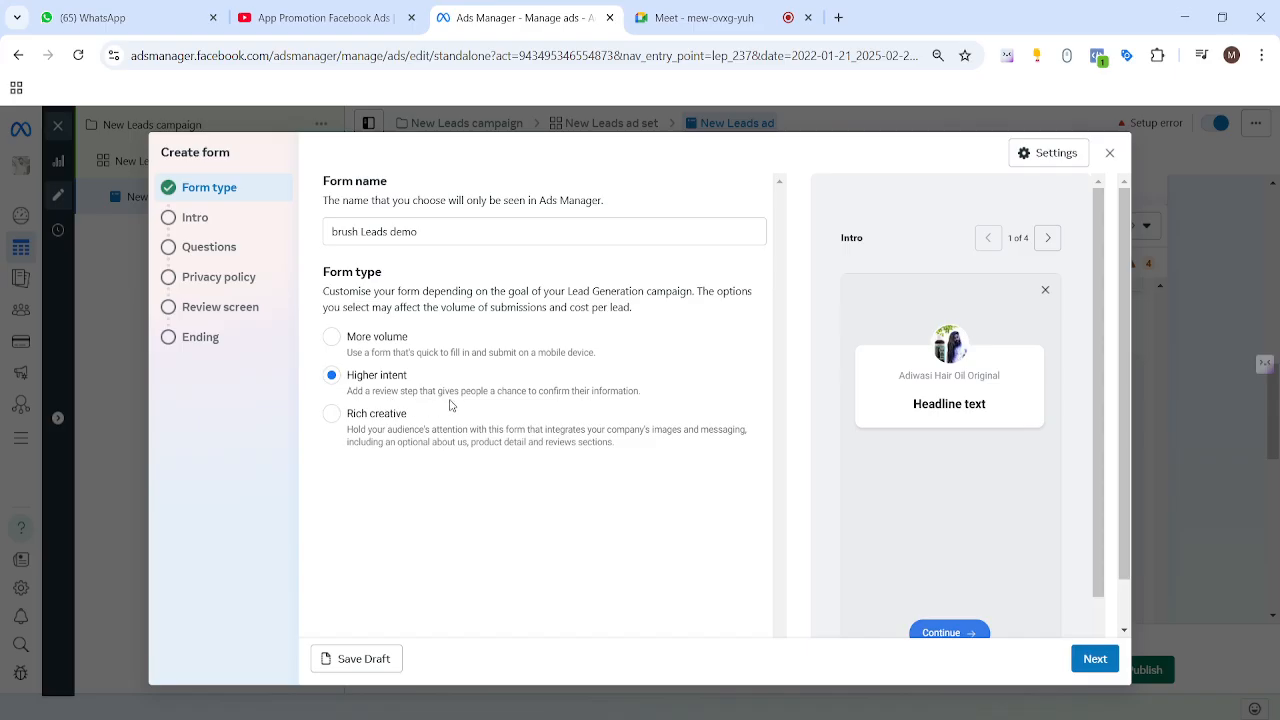
pyautogui.moveTo(511, 401); pyautogui.dragTo(538, 403)
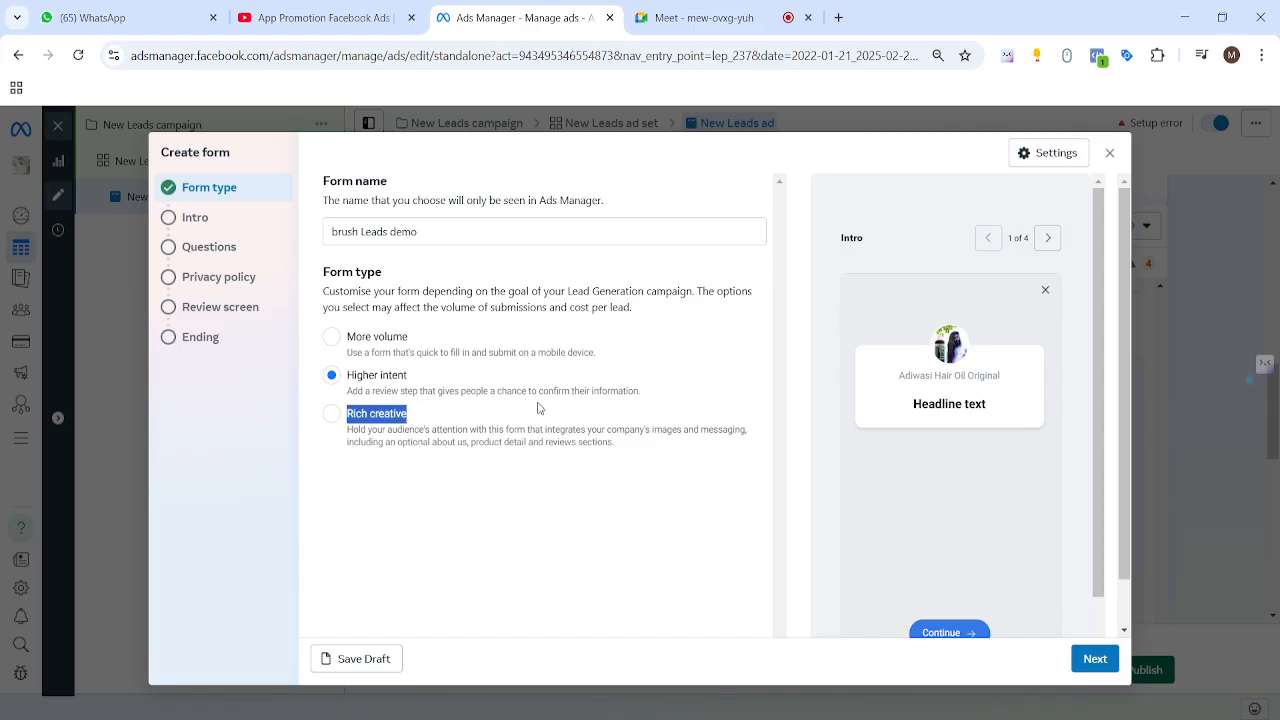
pyautogui.click(664, 399)
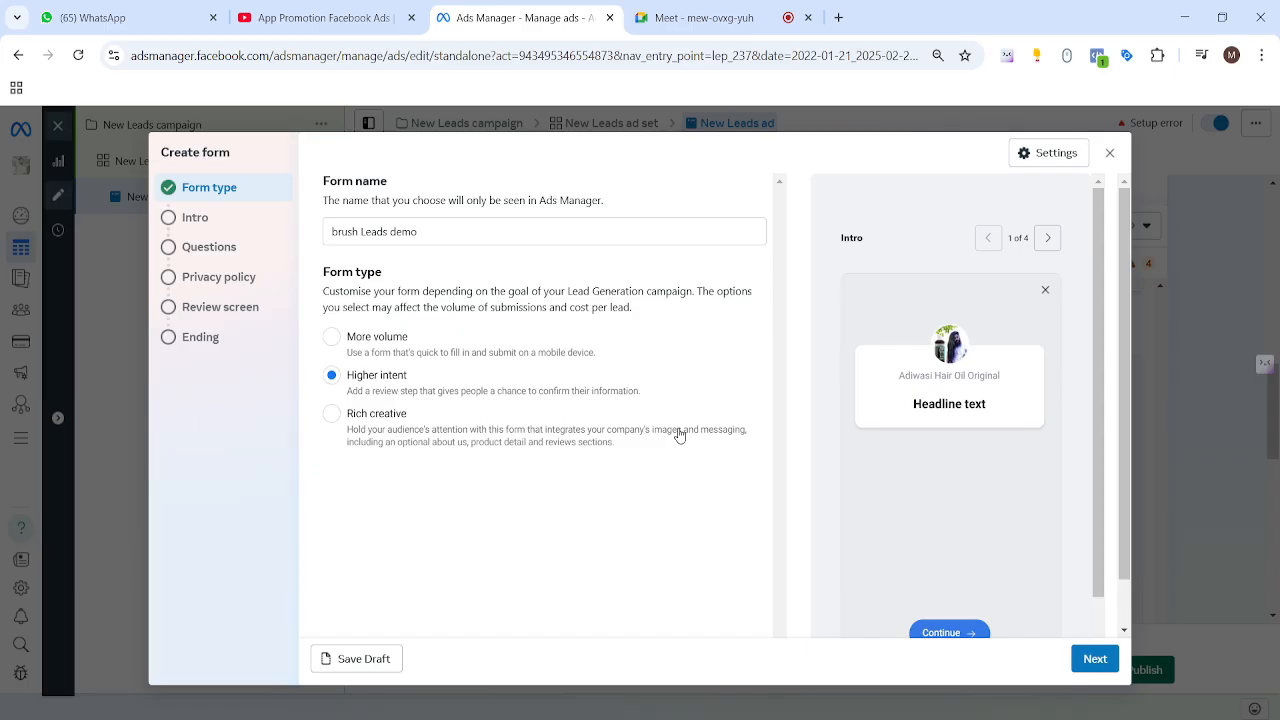
pyautogui.click(333, 415)
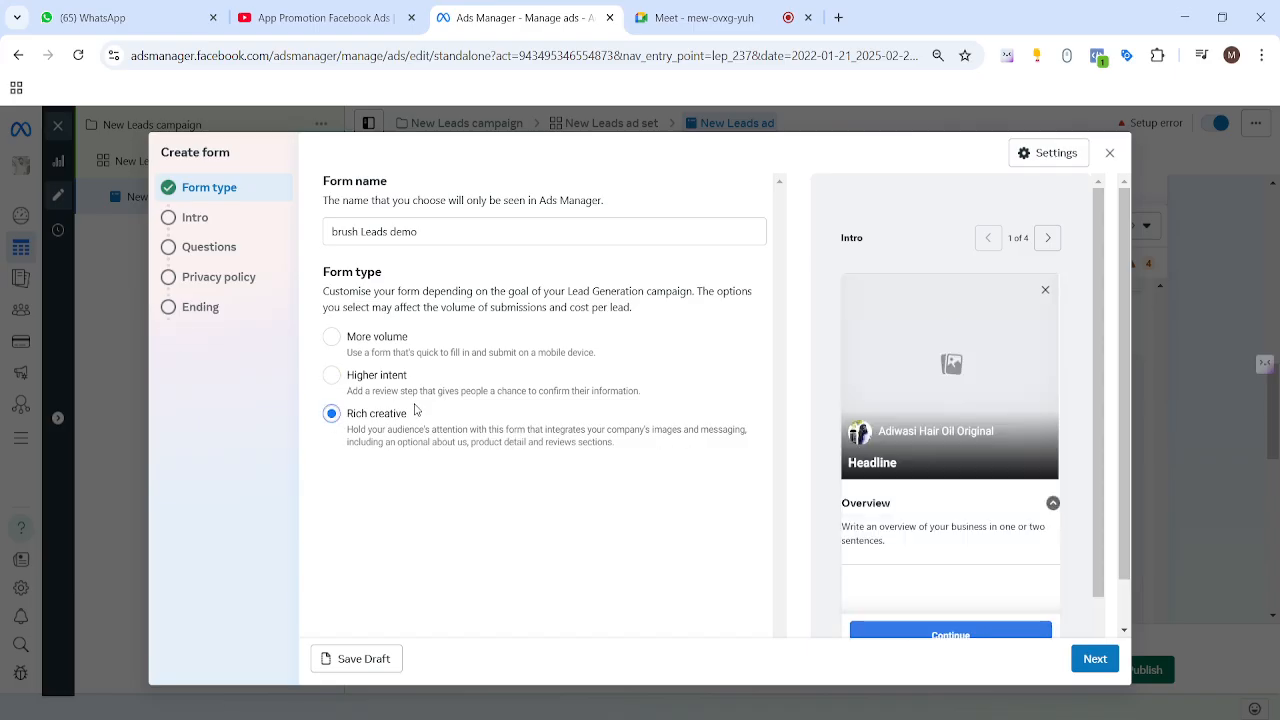
# Step: Compare the Higher intent and Rich creative form types, then settle on More volume
pyautogui.scroll(-2, 955, 415)
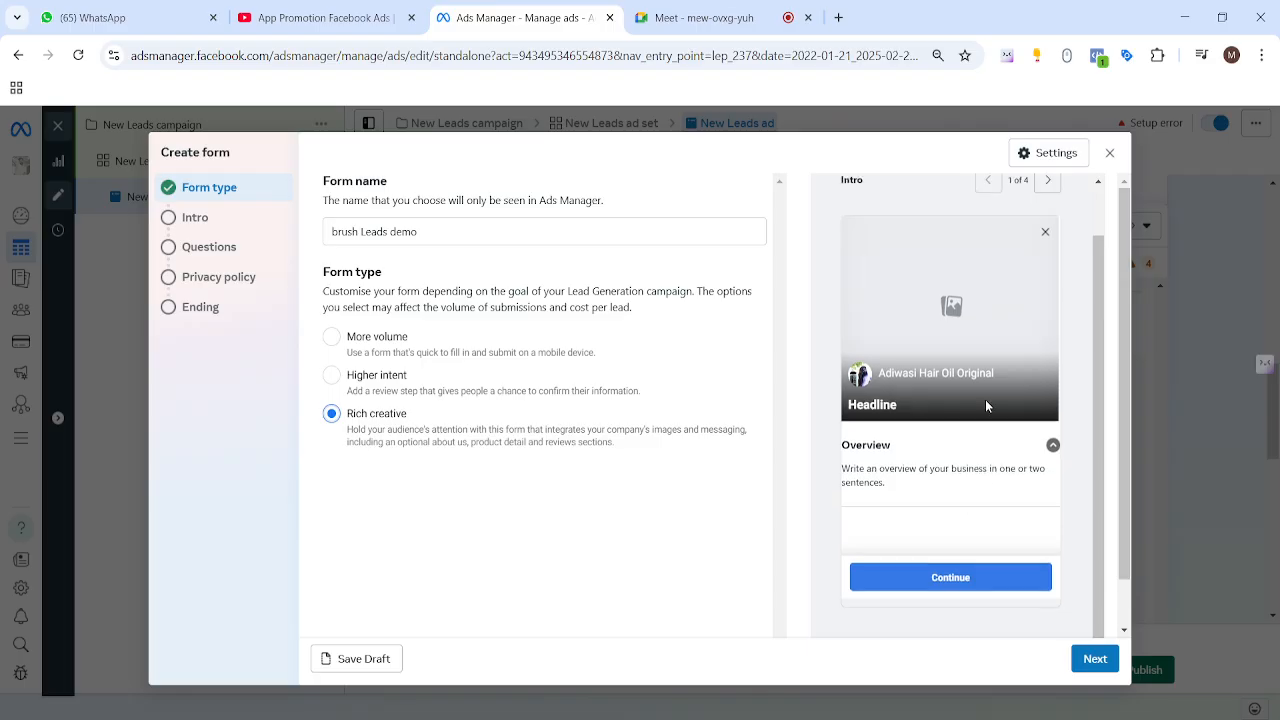
pyautogui.click(332, 376)
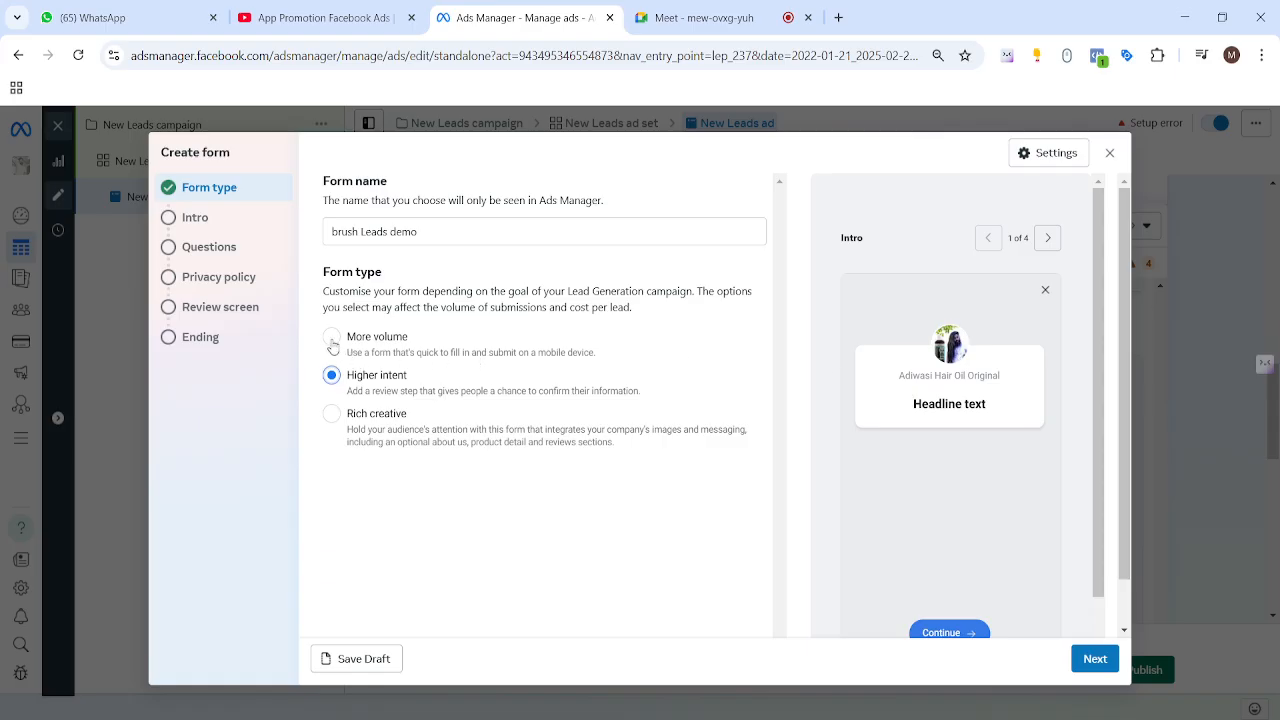
pyautogui.click(332, 340)
pyautogui.click(333, 416)
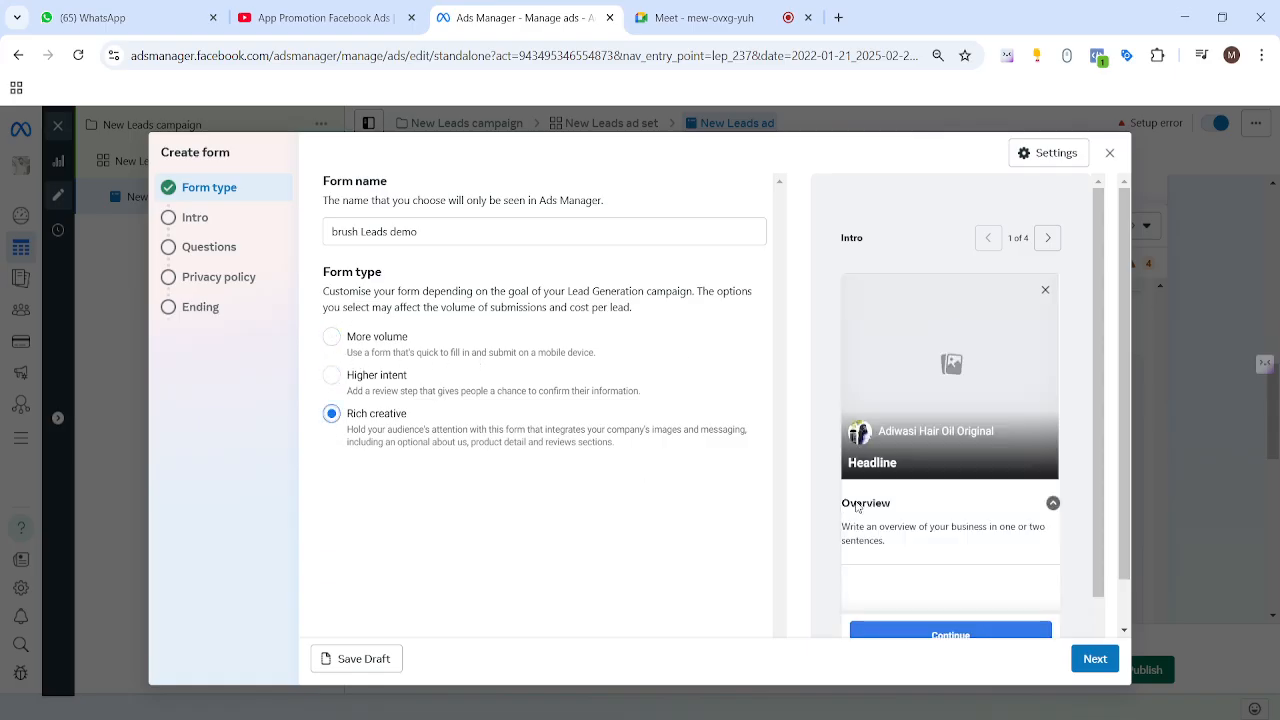
pyautogui.scroll(-1, 1031, 401)
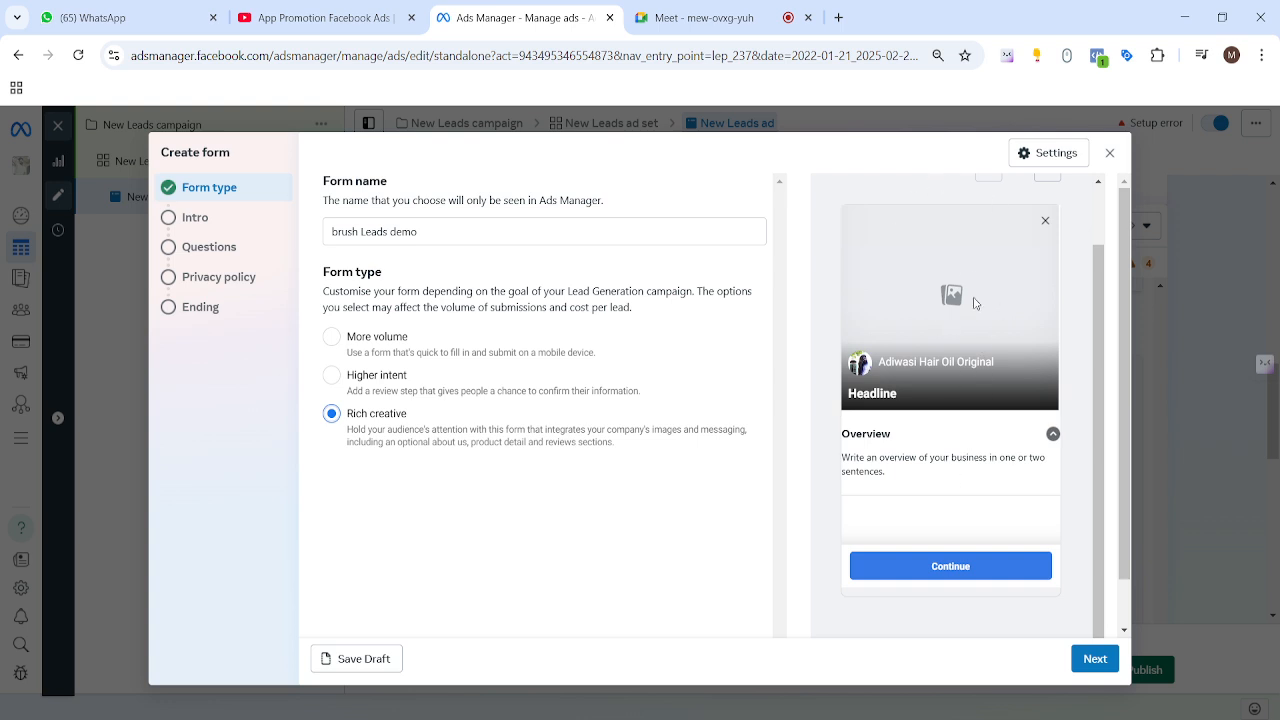
pyautogui.moveTo(878, 366); pyautogui.dragTo(1022, 375)
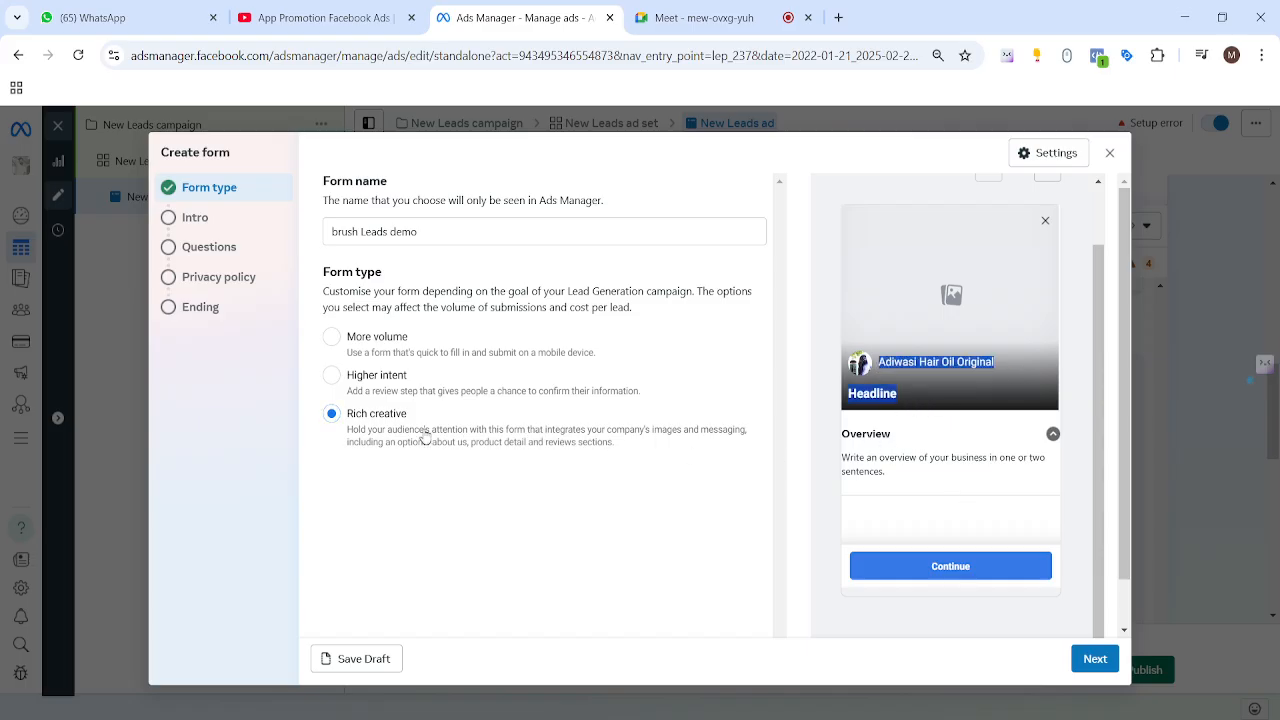
pyautogui.click(333, 346)
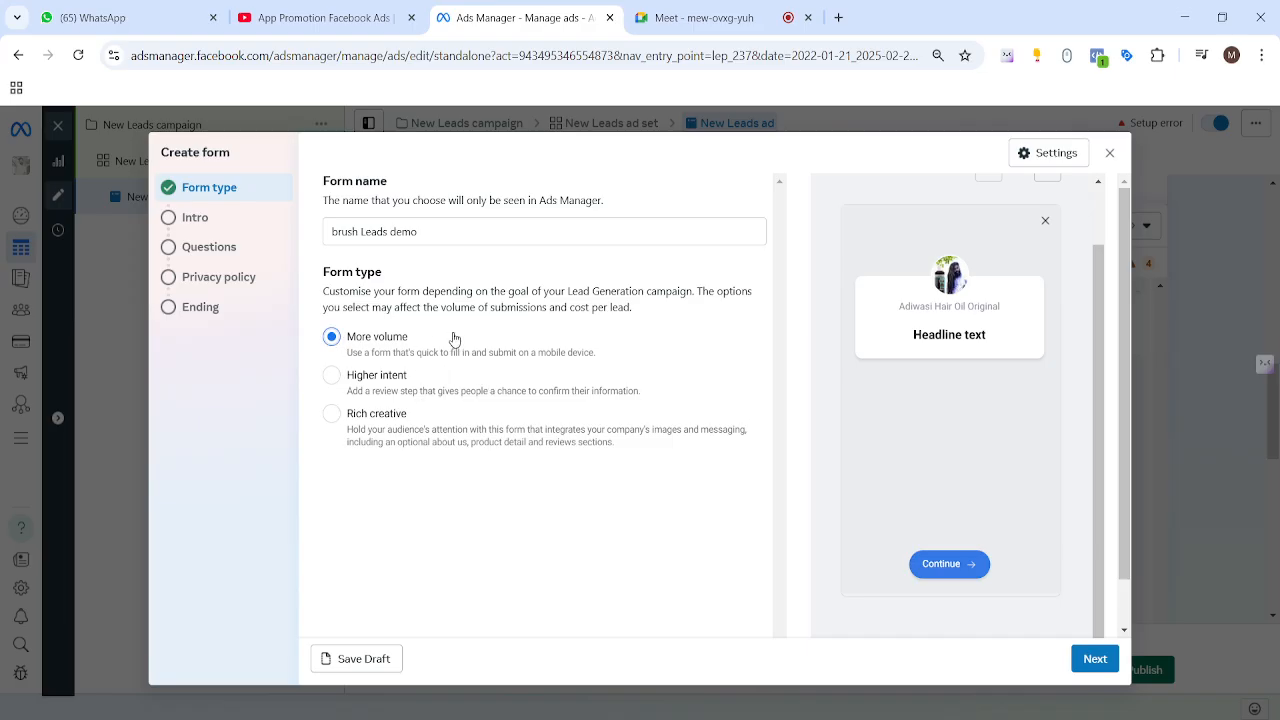
pyautogui.scroll(-1, 600, 430)
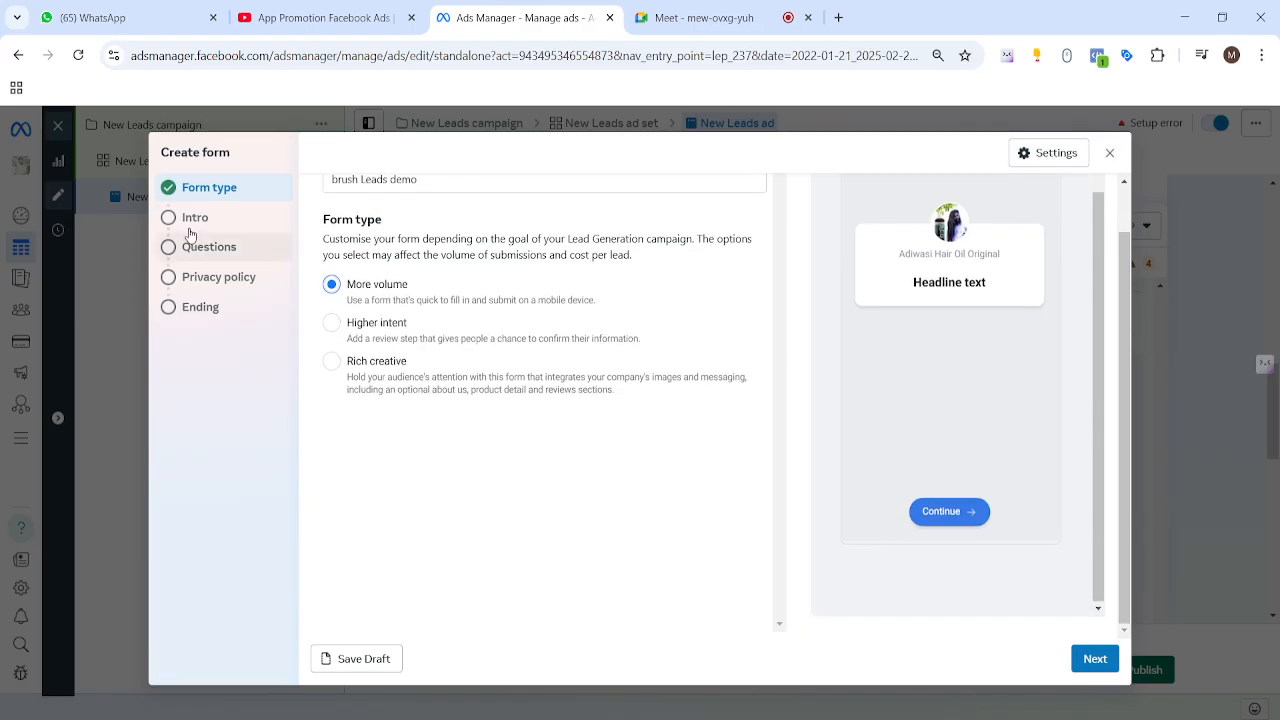
pyautogui.click(1088, 660)
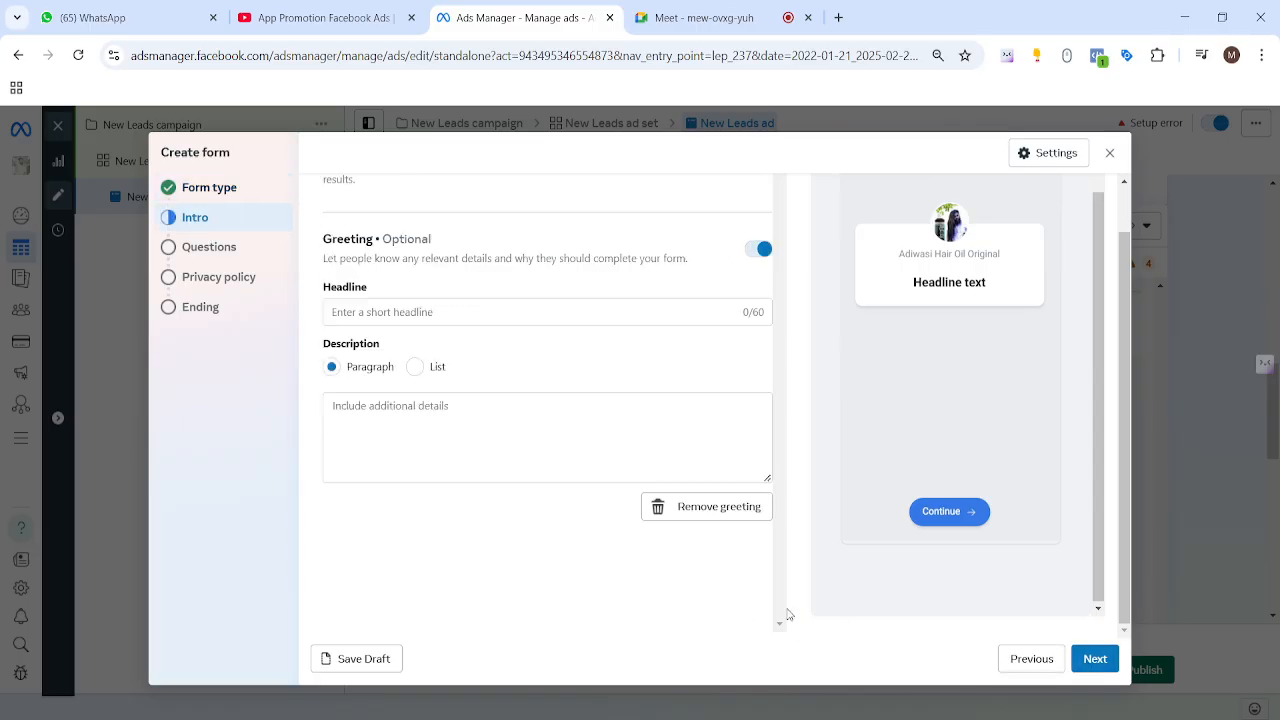
pyautogui.scroll(1, 658, 368)
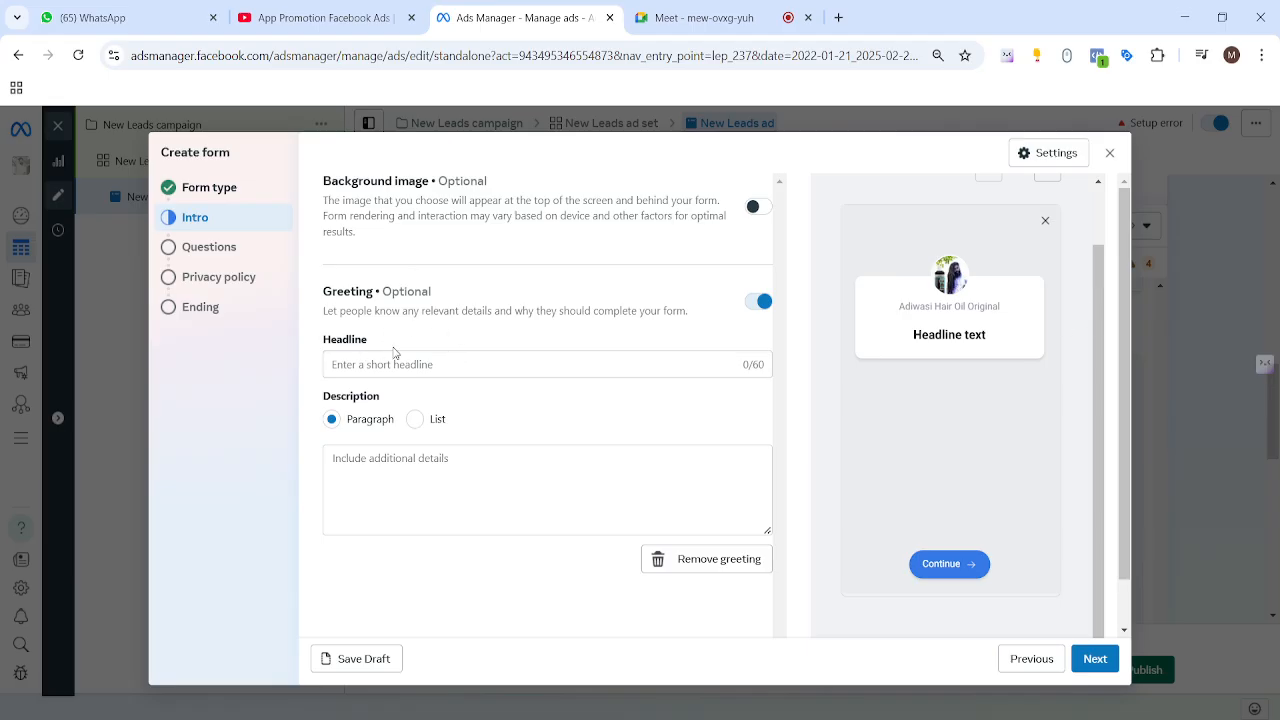
pyautogui.moveTo(308, 180); pyautogui.dragTo(500, 178)
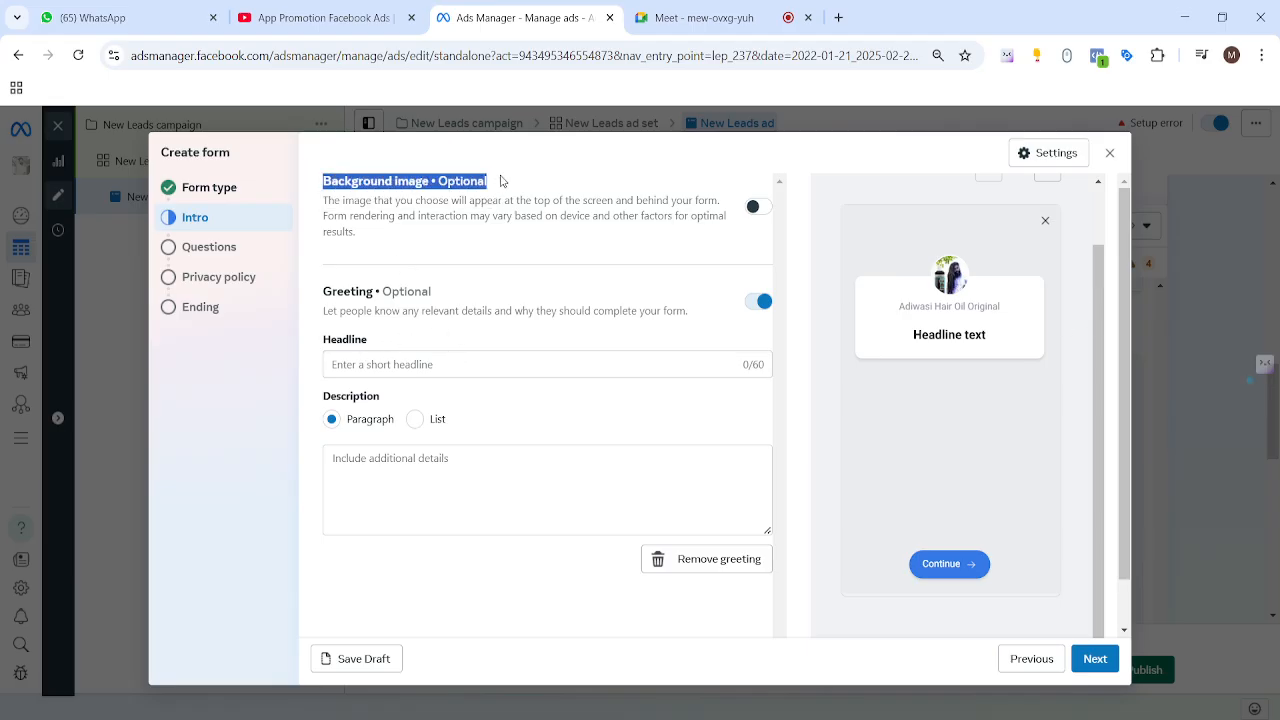
pyautogui.click(503, 178)
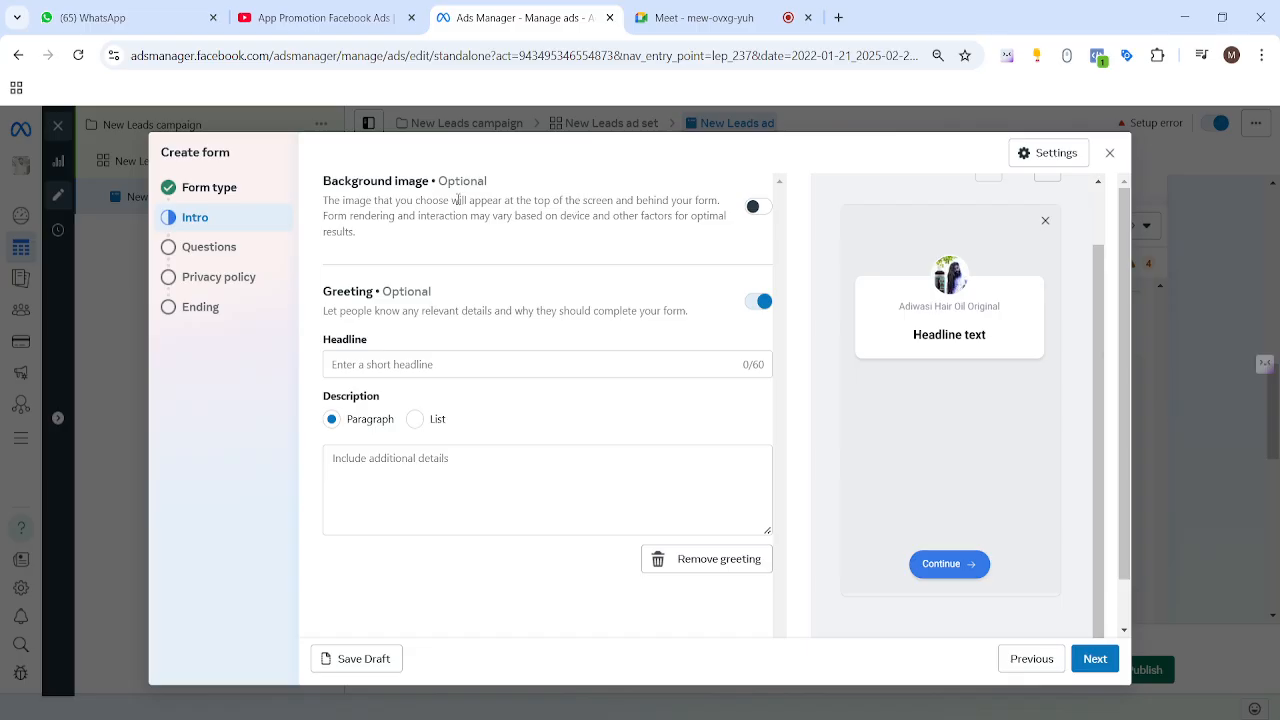
pyautogui.click(754, 206)
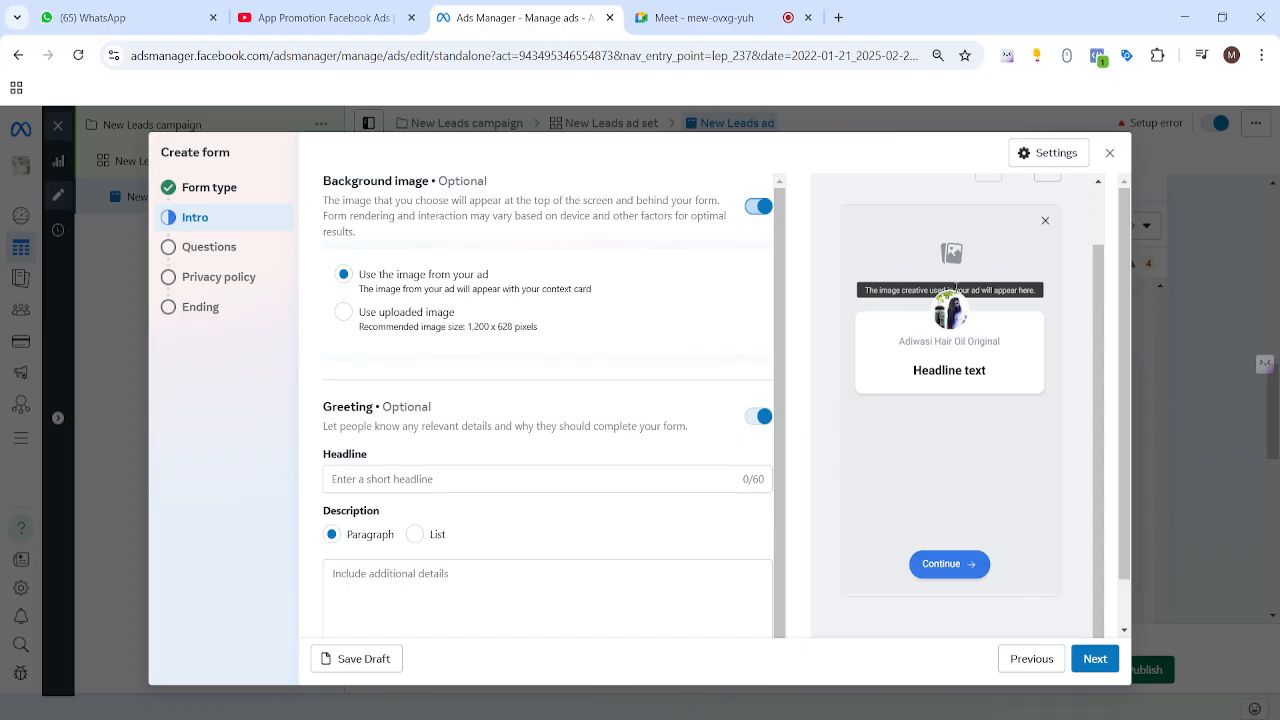
pyautogui.click(343, 317)
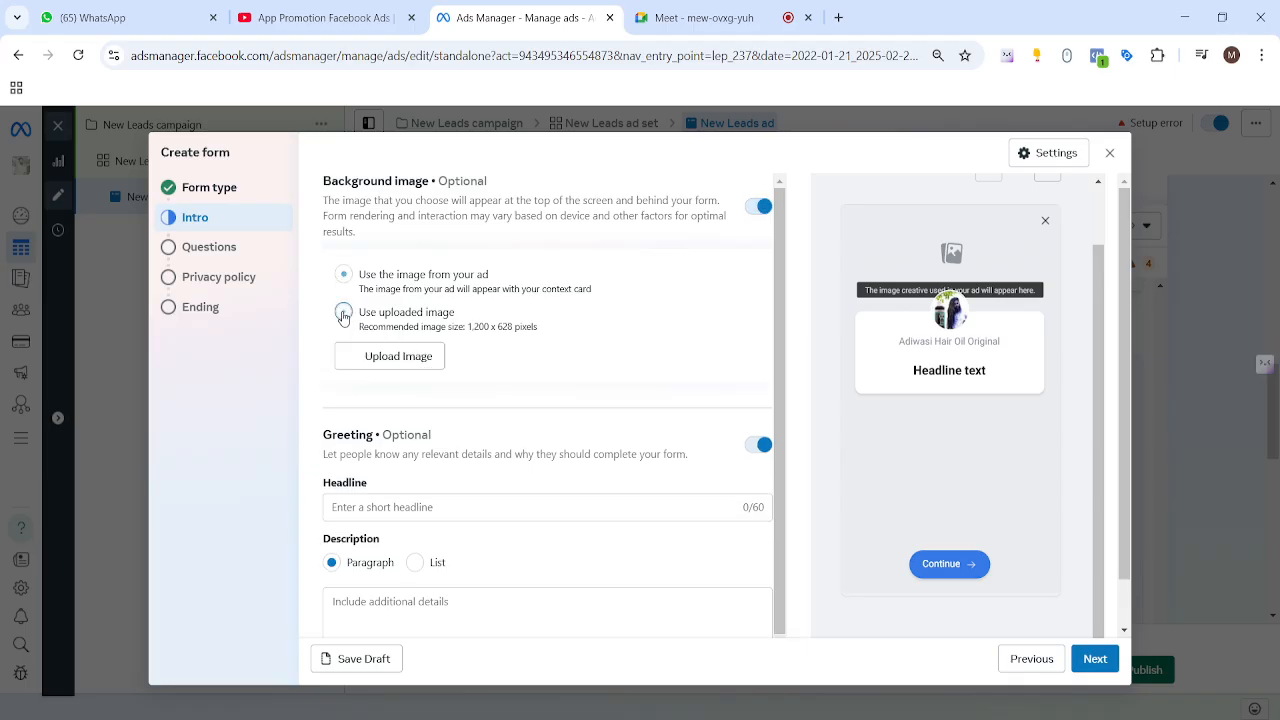
pyautogui.click(414, 366)
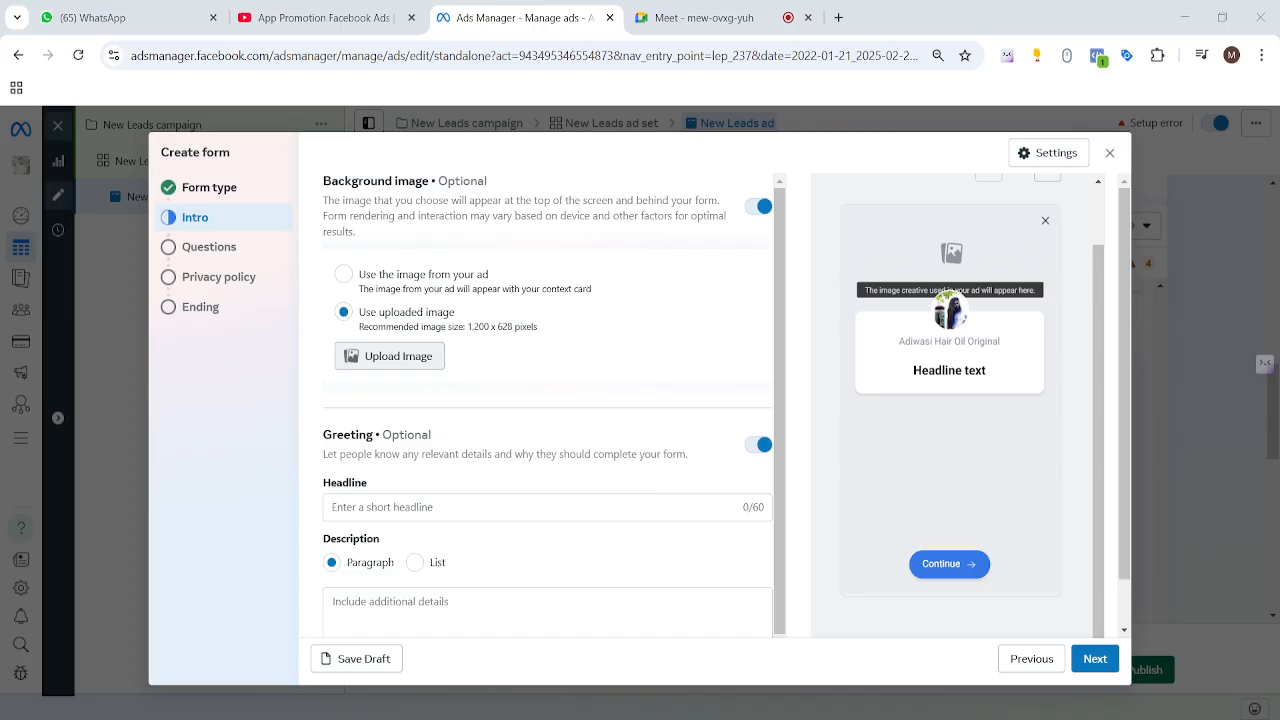
pyautogui.click(943, 668)
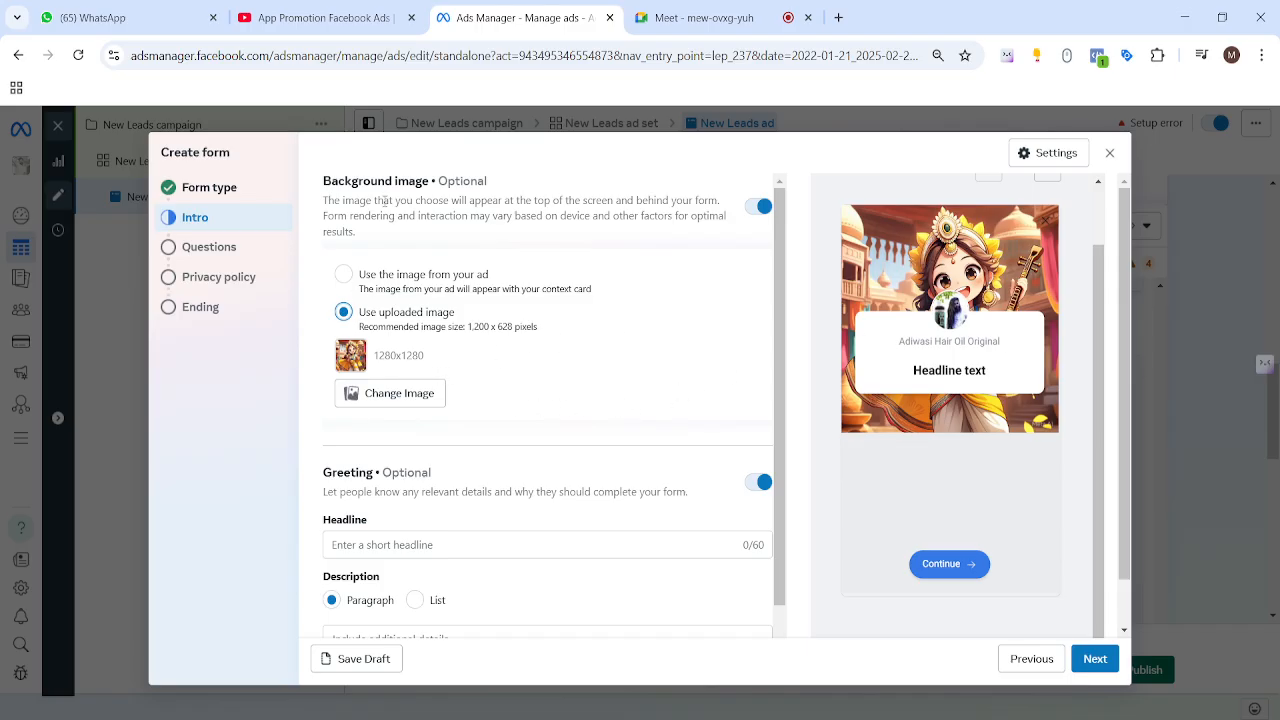
pyautogui.moveTo(323, 185); pyautogui.dragTo(430, 182)
pyautogui.scroll(-1, 474, 337)
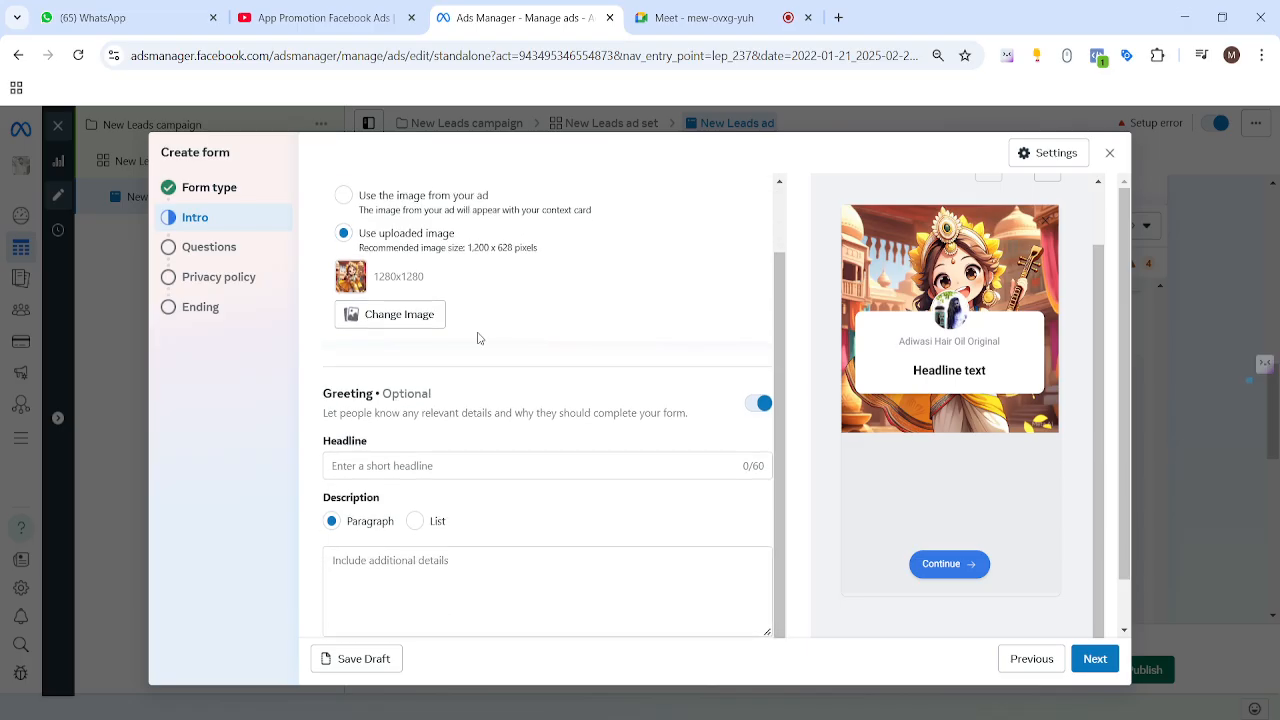
pyautogui.moveTo(321, 399); pyautogui.dragTo(382, 394)
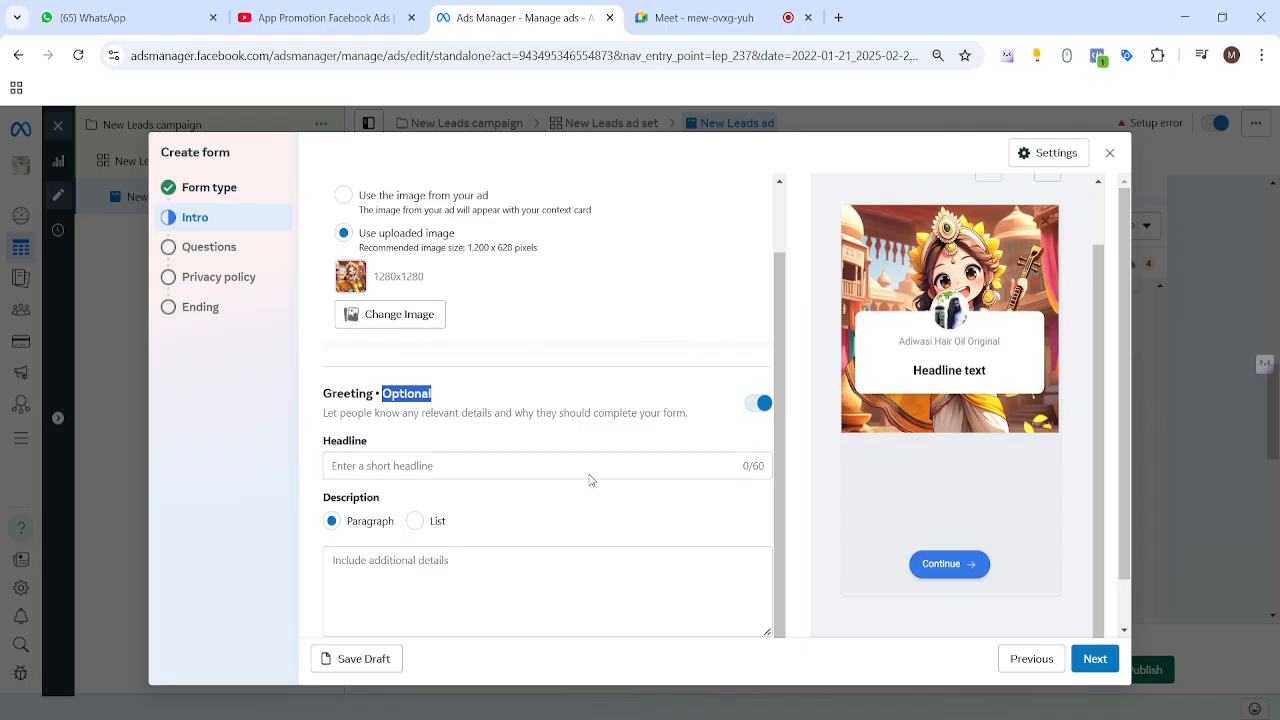
# Step: Type the greeting headline 'No of Child Brush Provider (Latest Design)'
pyautogui.moveTo(899, 341); pyautogui.dragTo(1014, 377)
pyautogui.click(454, 467)
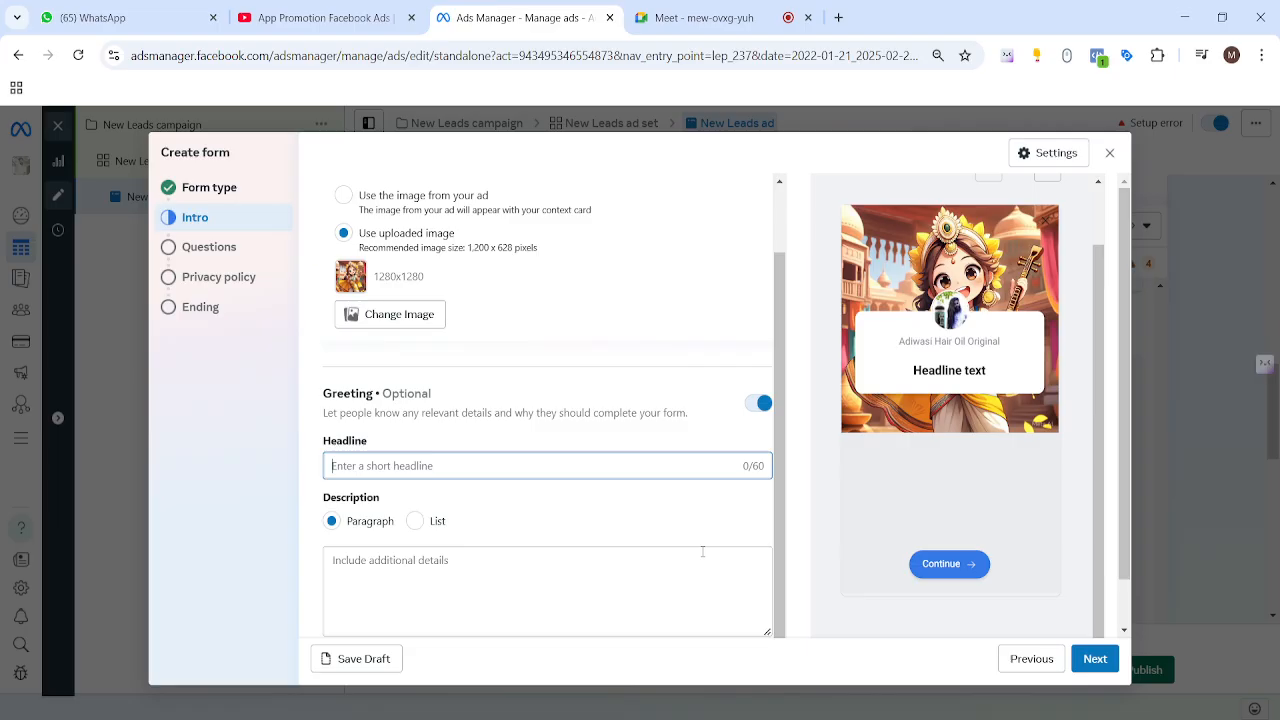
pyautogui.write('N')
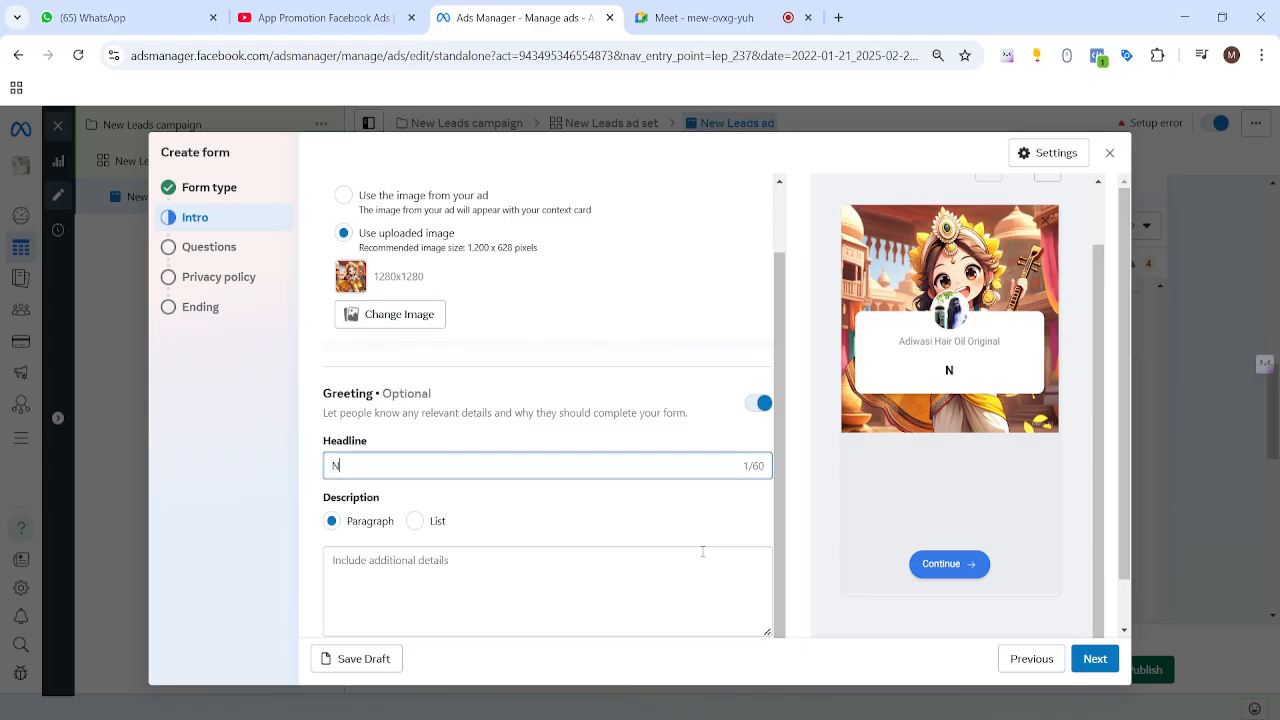
pyautogui.write('o of Child Brush Provider')
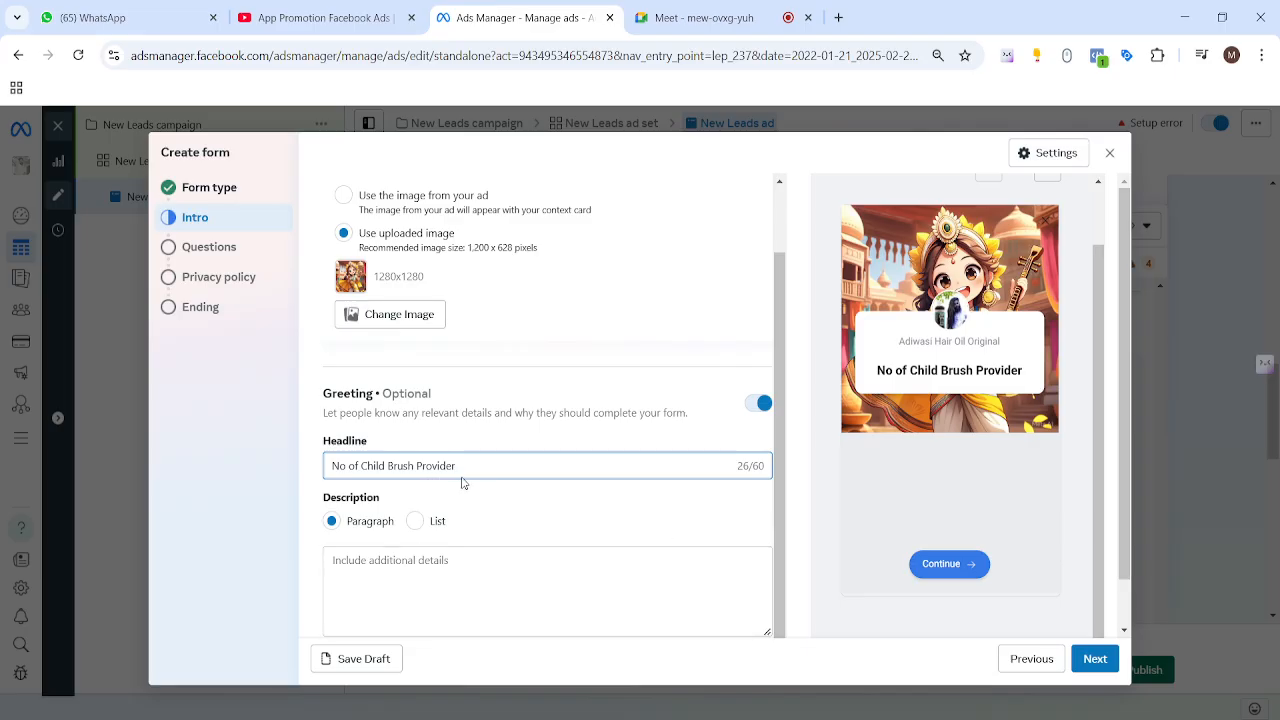
pyautogui.write('(')
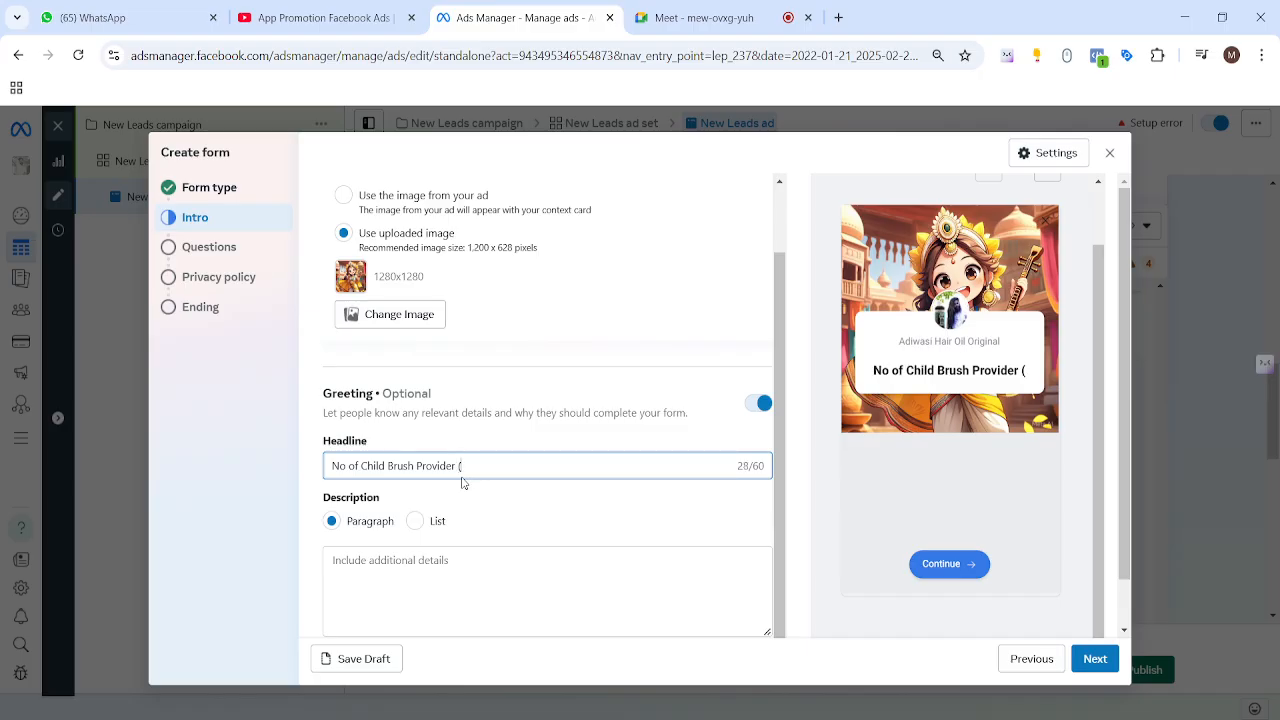
pyautogui.write(')Latest Desi')
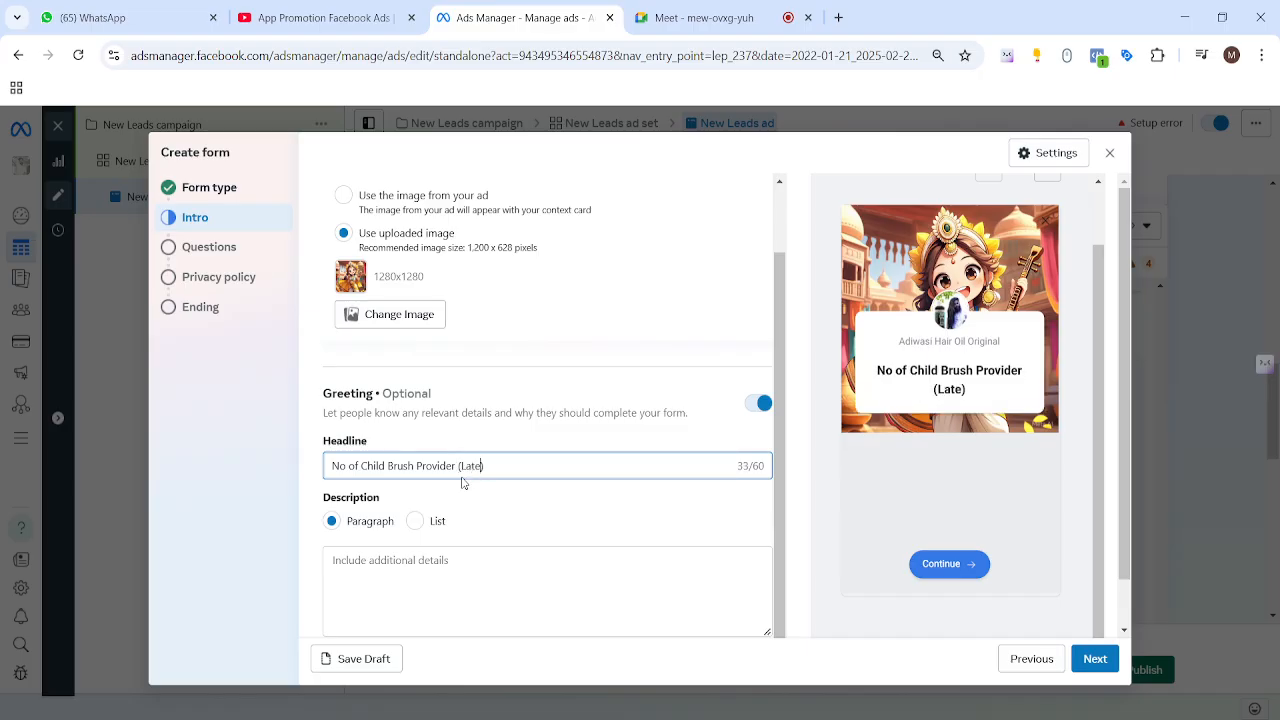
pyautogui.write('gn')
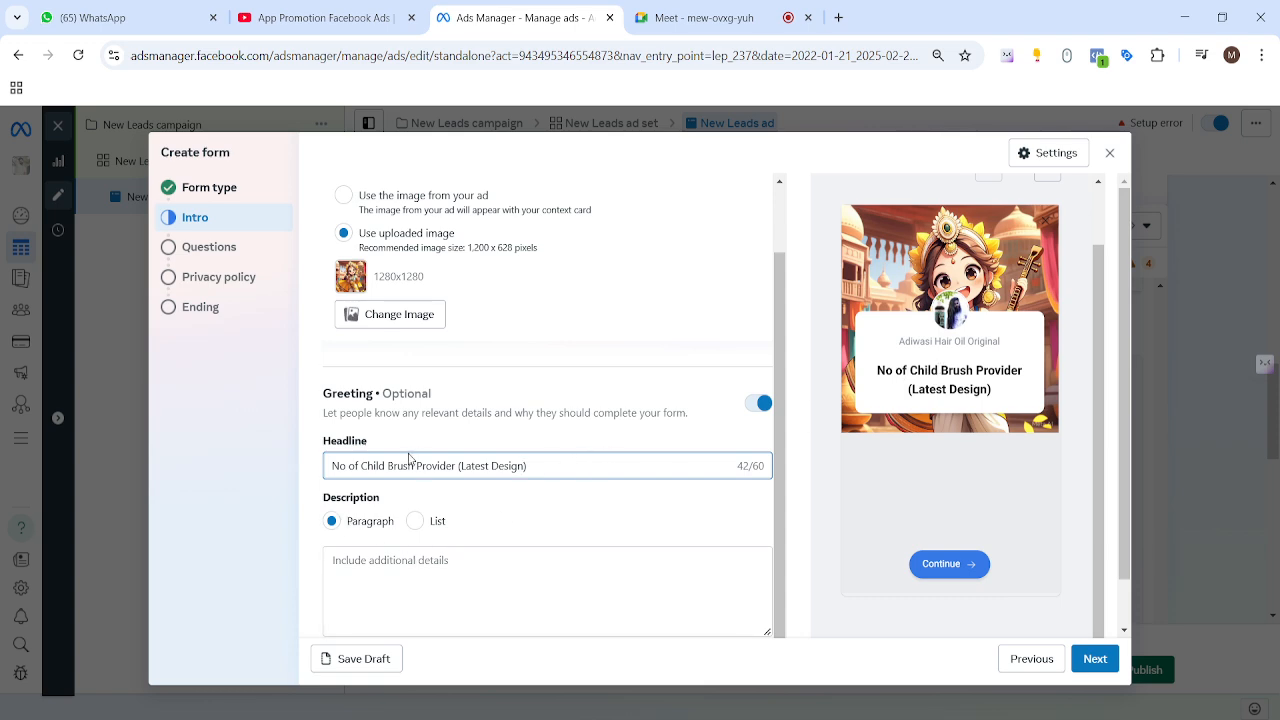
pyautogui.scroll(-1, 413, 458)
# Step: Enter the description 'Best Child loved brush, it is for everyone include men and women', fixing the 'women' typo
pyautogui.click(373, 510)
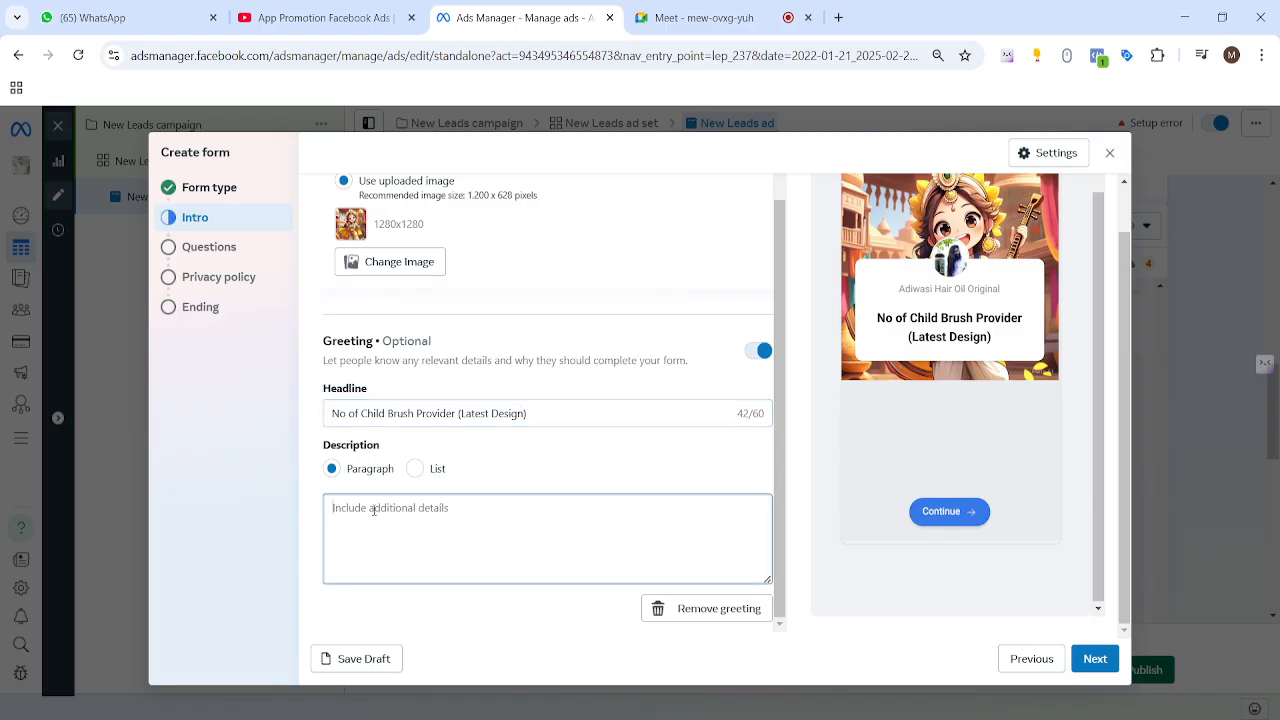
pyautogui.write('Best ')
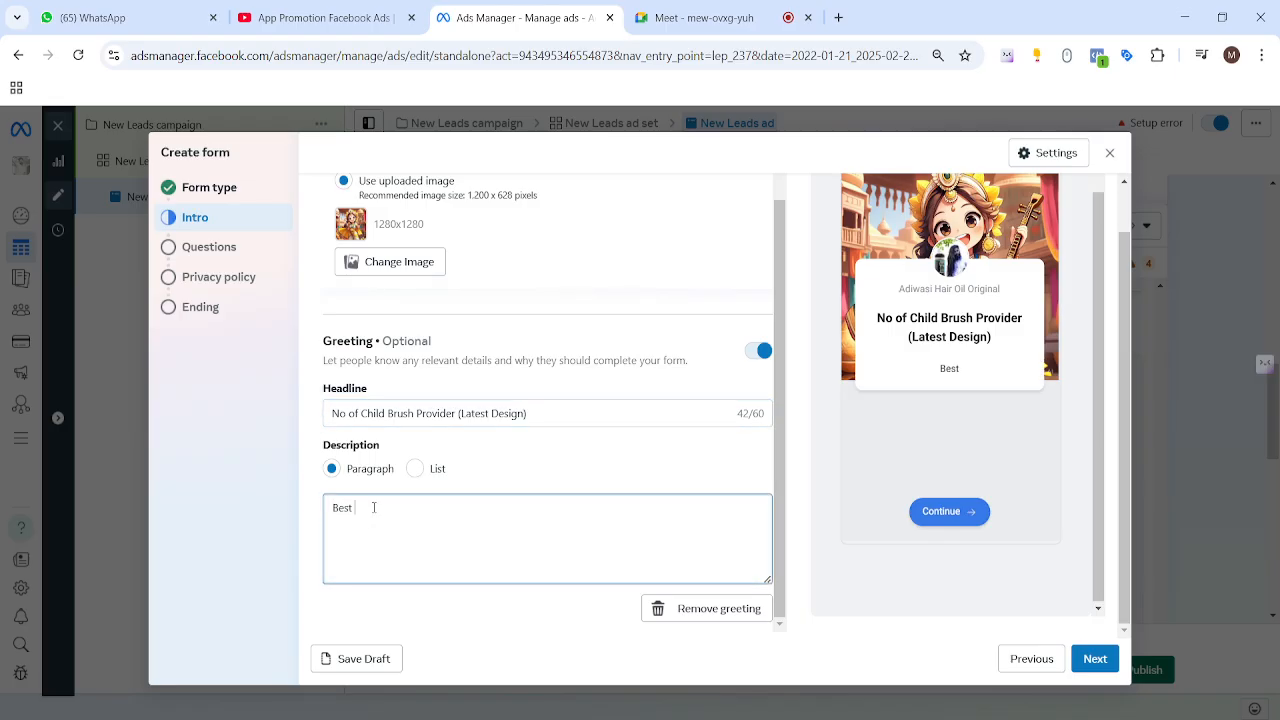
pyautogui.write('Child loved brush')
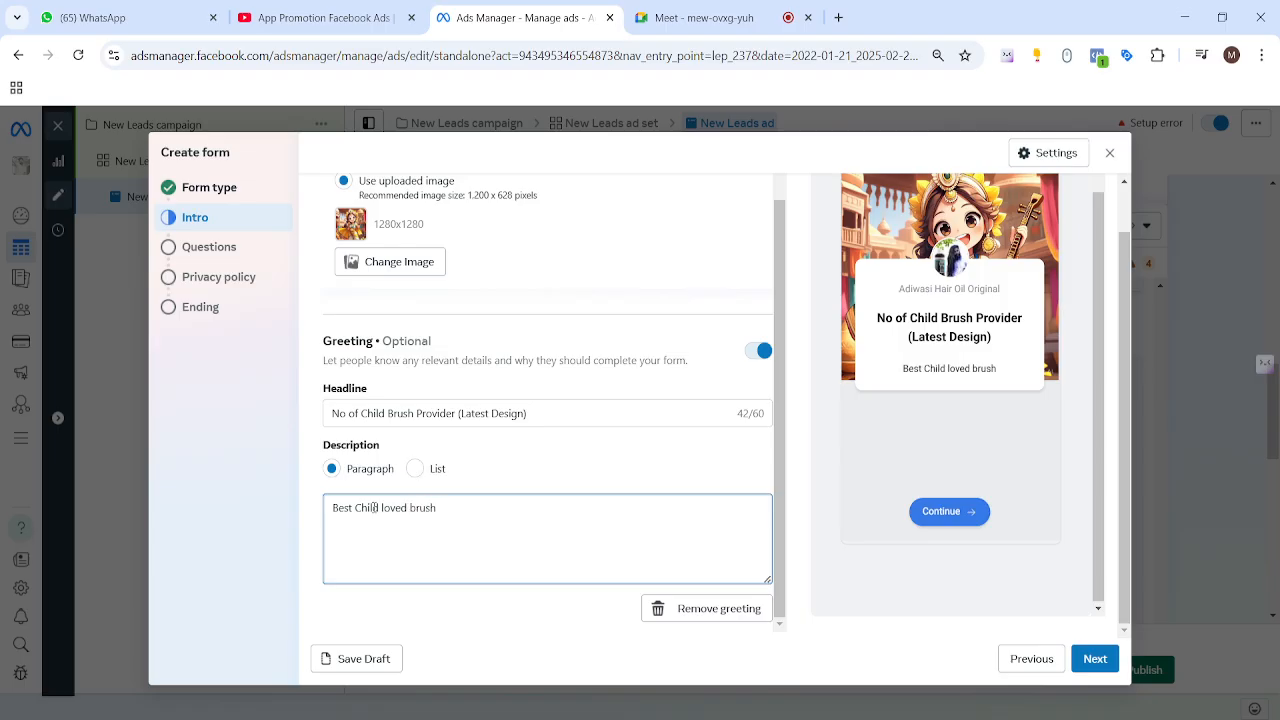
pyautogui.write(',')
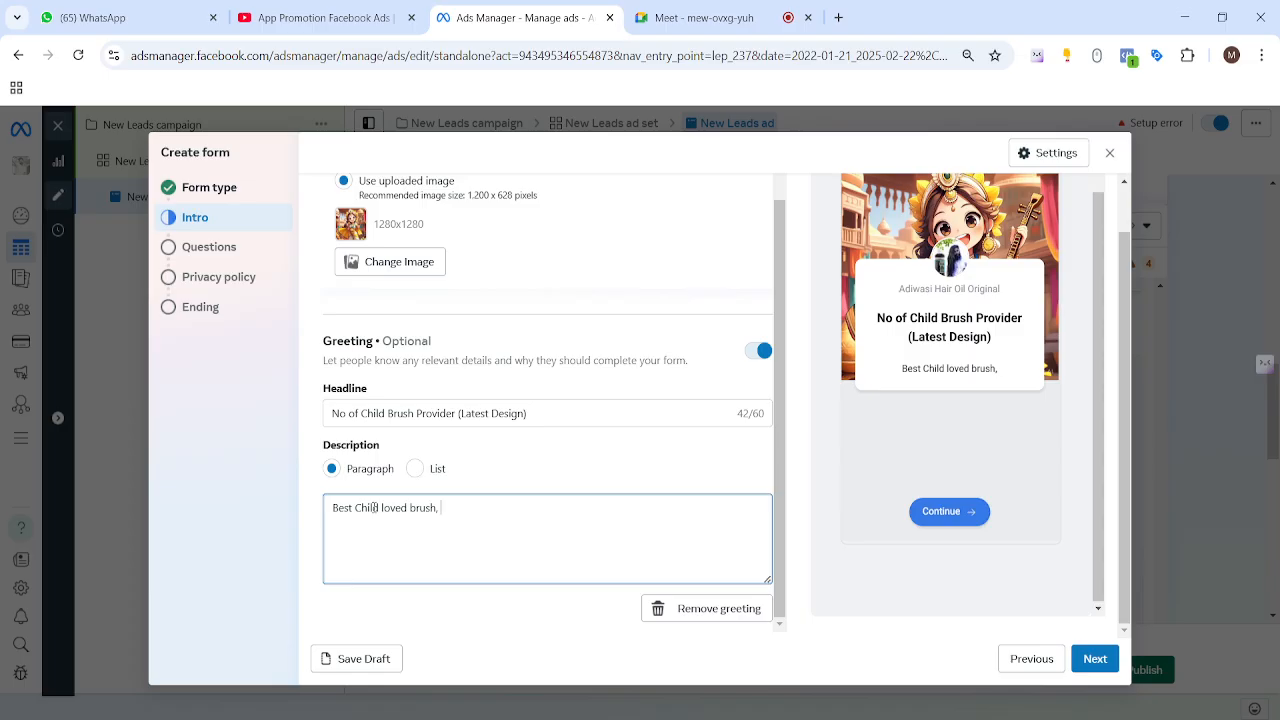
pyautogui.write(' it is for ev')
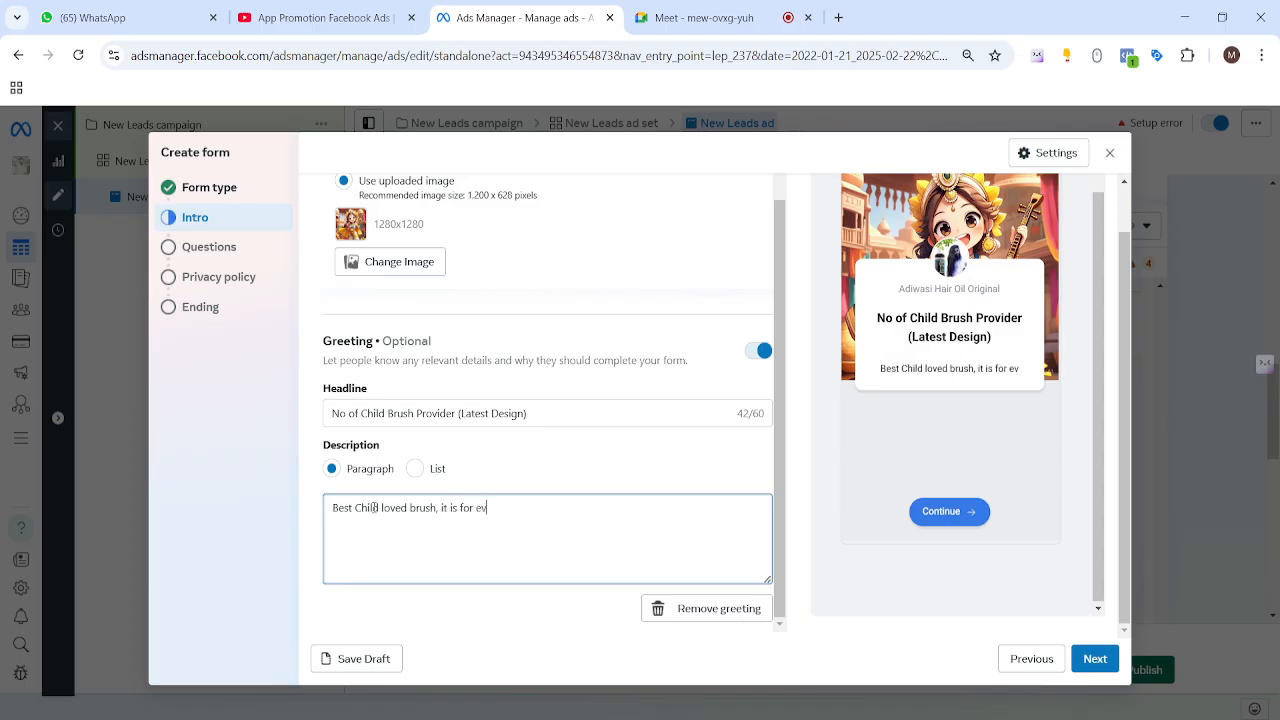
pyautogui.write('eryone')
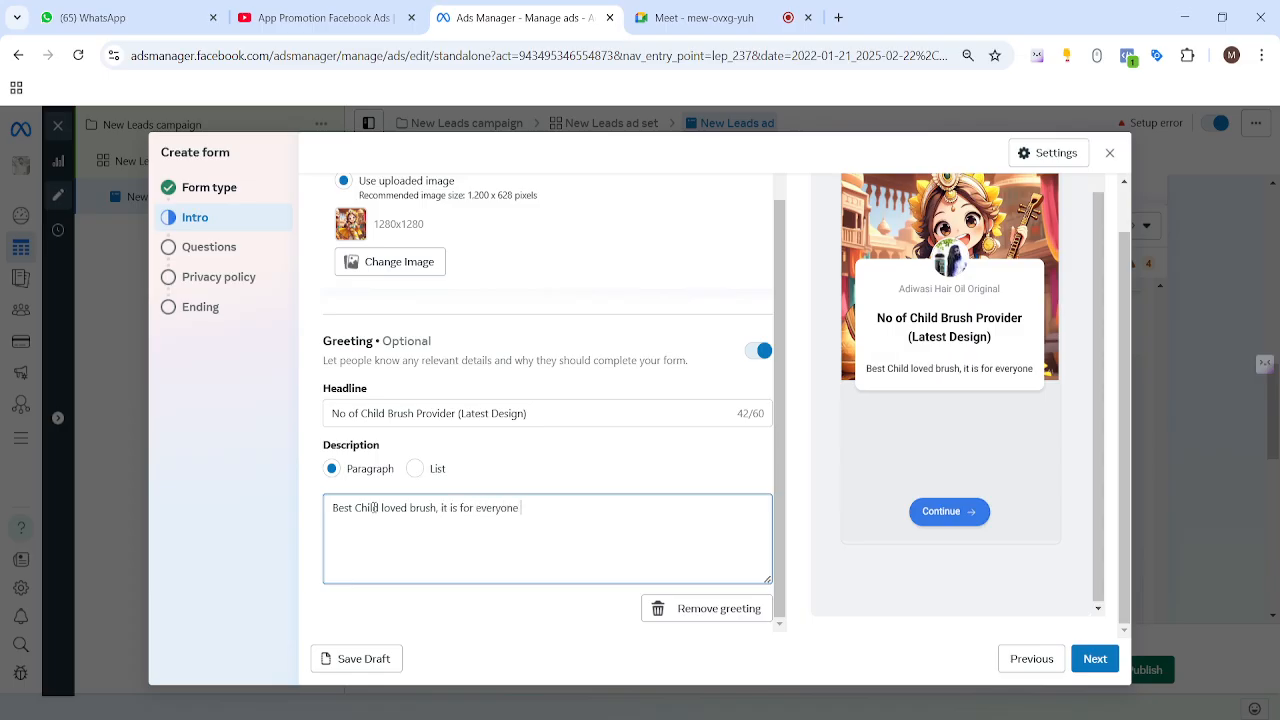
pyautogui.write(' include ')
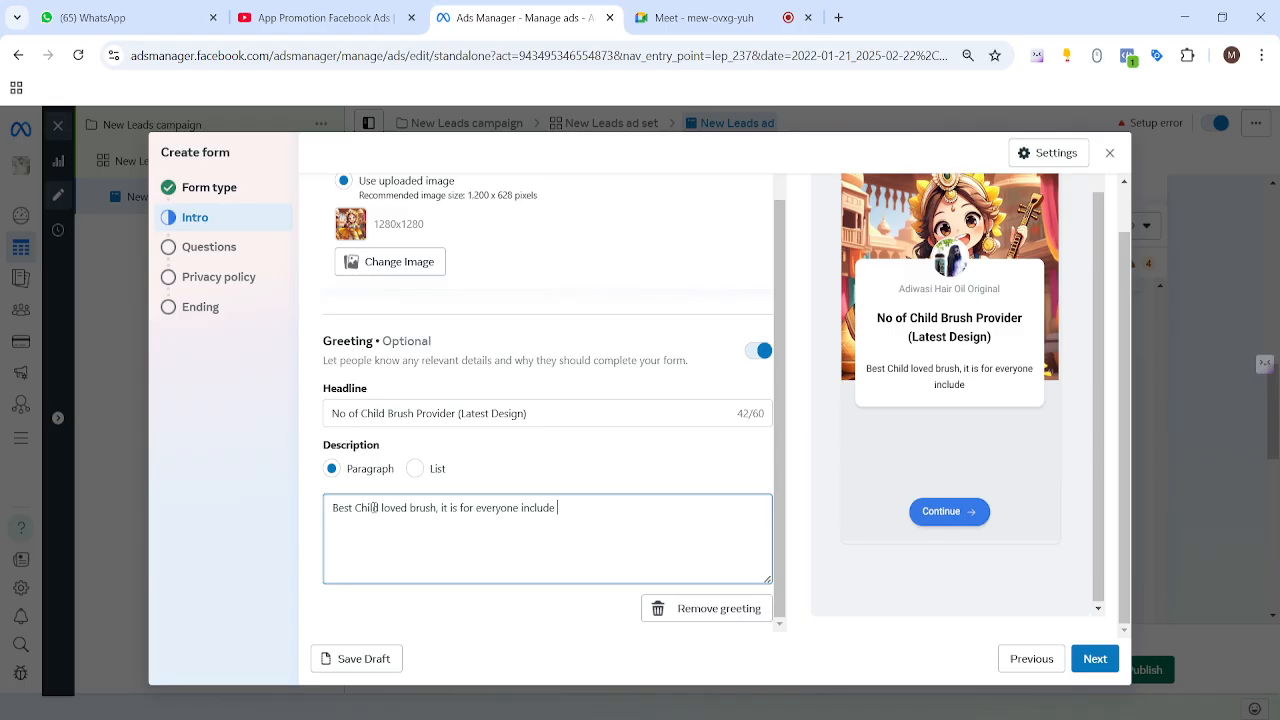
pyautogui.write('men and woemn')
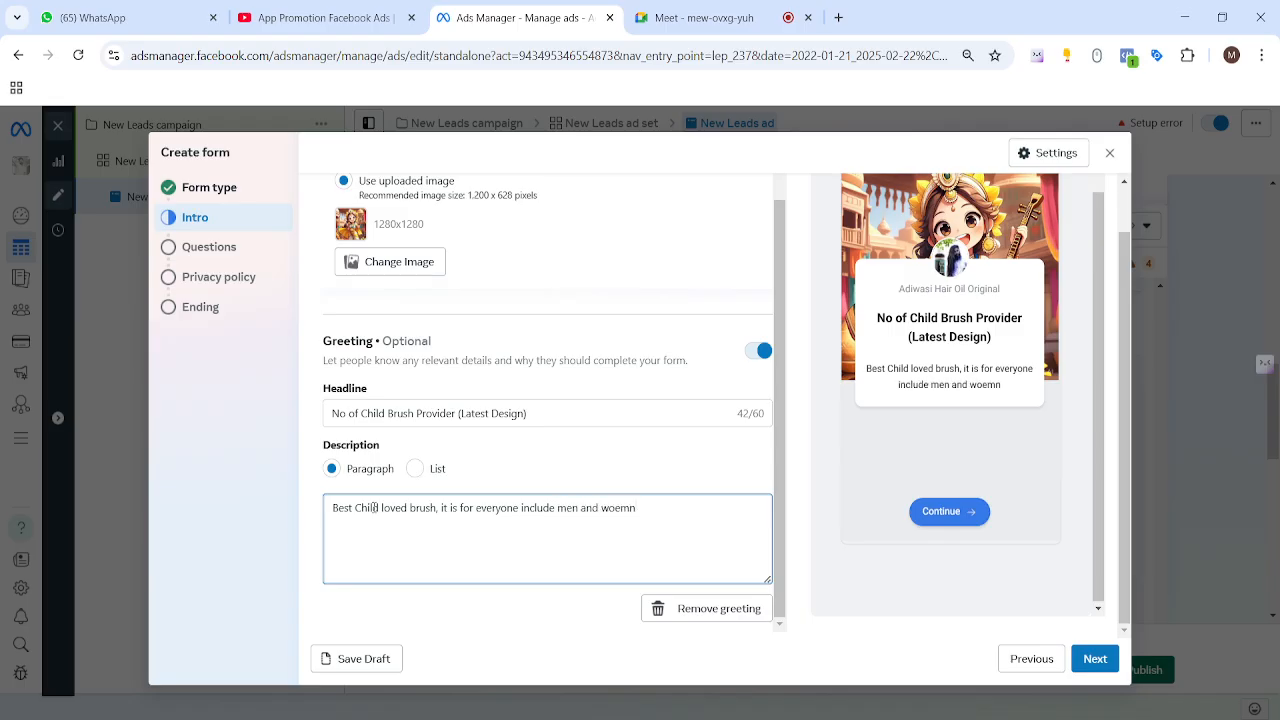
pyautogui.press('BackSpace')
pyautogui.press('BackSpace')
pyautogui.press('BackSpace')
pyautogui.write('mne')
pyautogui.press('BackSpace')
pyautogui.press('BackSpace')
pyautogui.write('en')
pyautogui.click(414, 470)
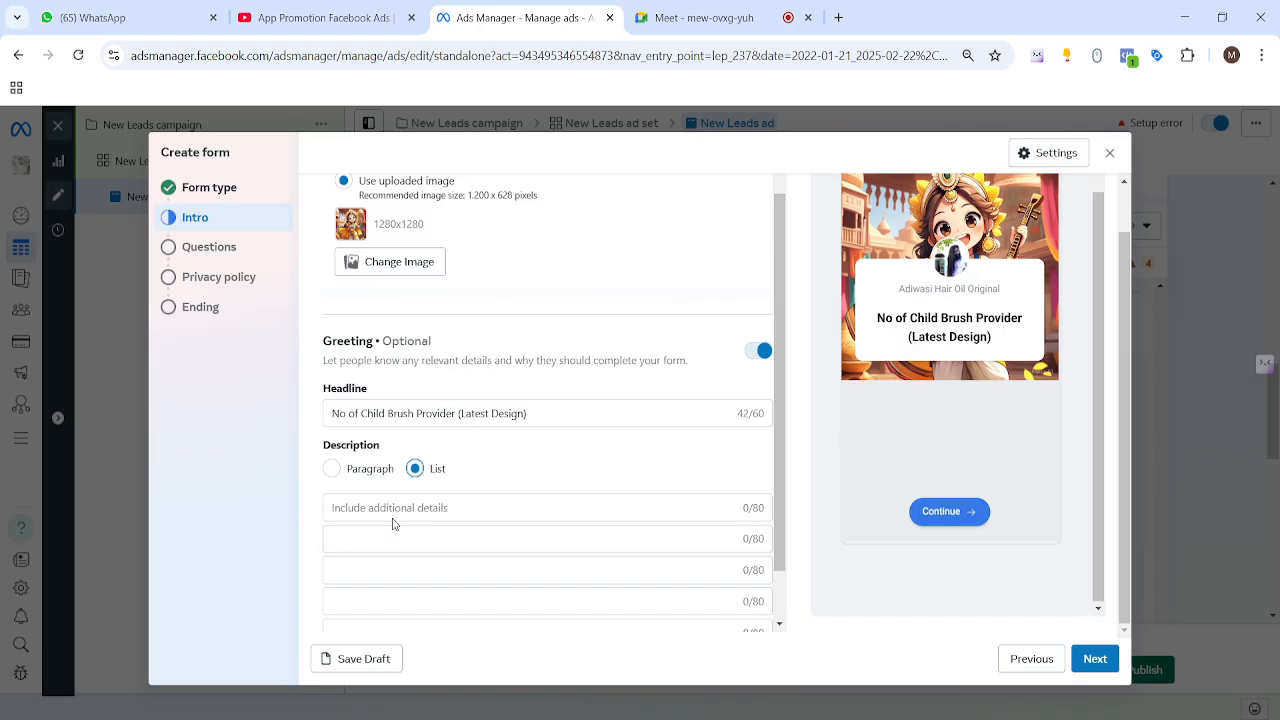
pyautogui.click(395, 509)
pyautogui.write('demo')
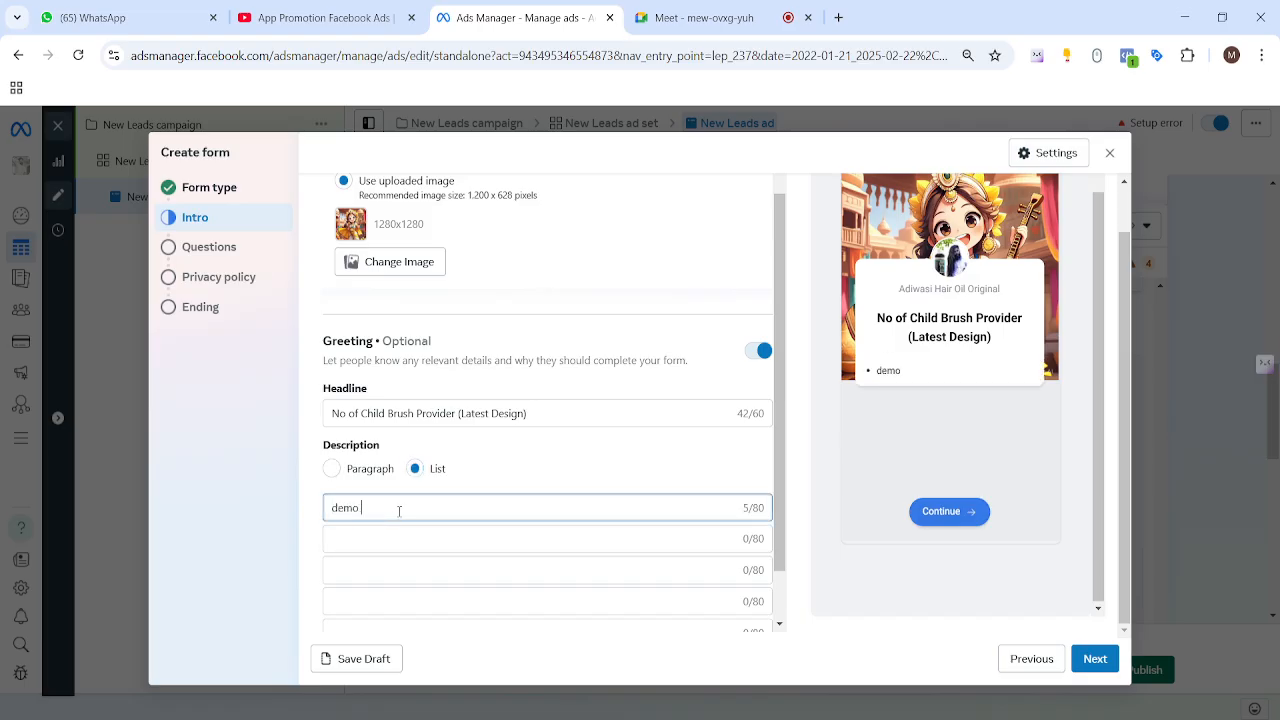
pyautogui.press('Tab')
pyautogui.write('sdfd')
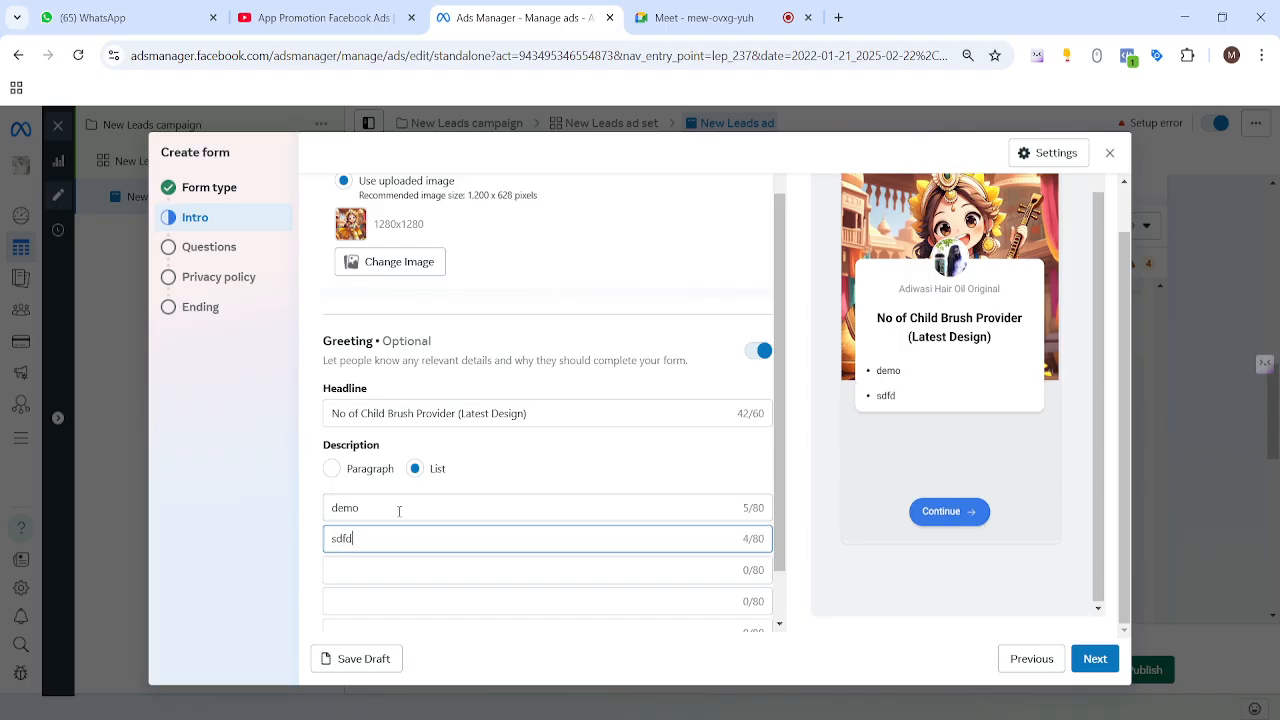
pyautogui.press('Tab')
pyautogui.write('asdfsdf')
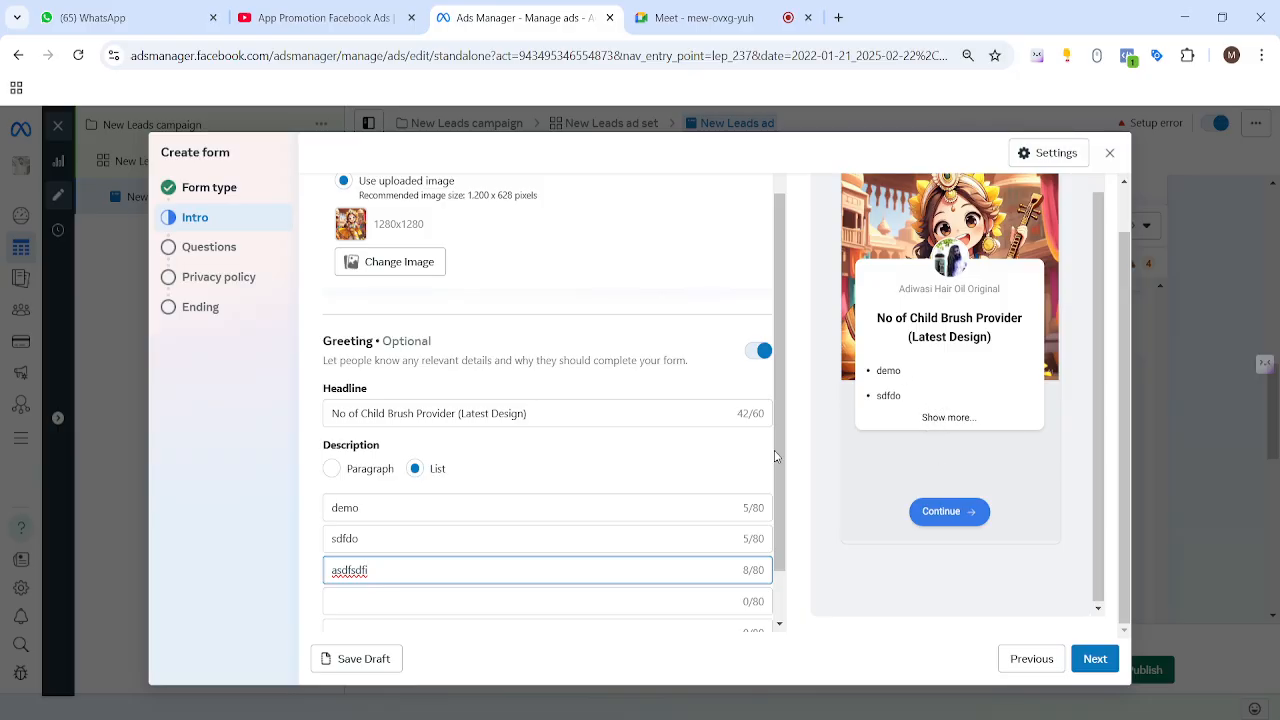
pyautogui.scroll(-1, 778, 457)
pyautogui.click(332, 407)
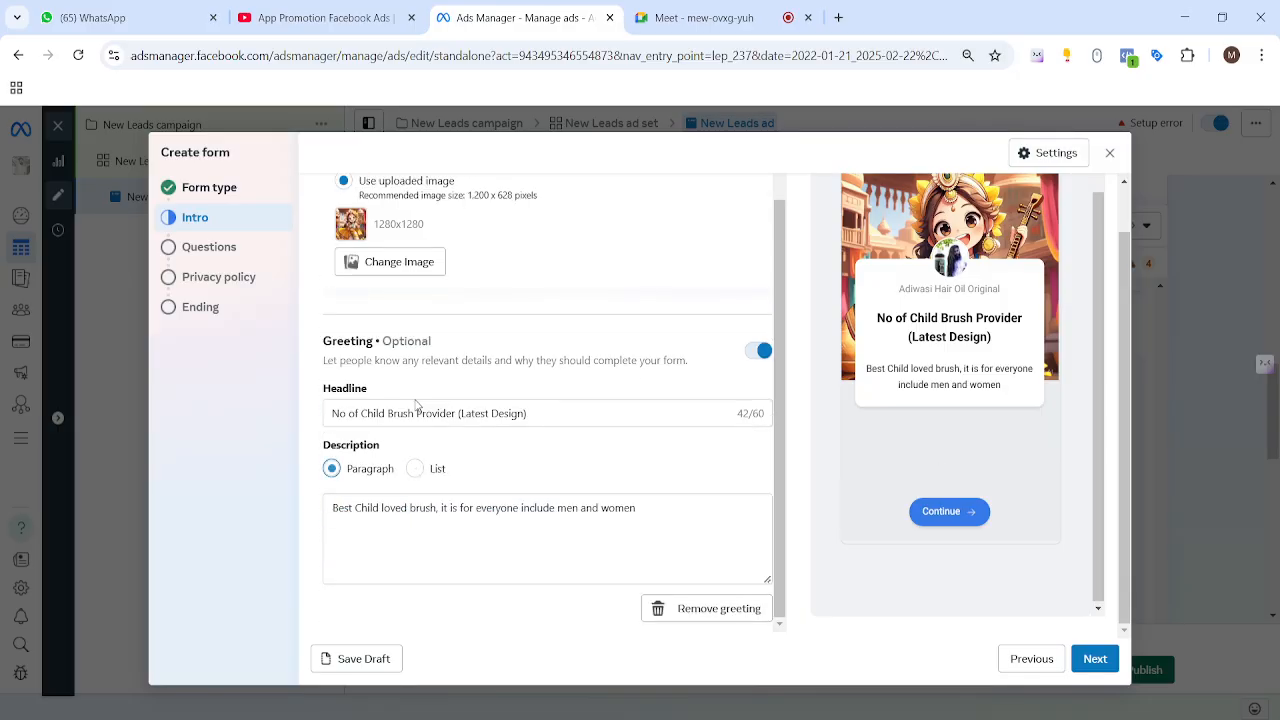
pyautogui.click(416, 470)
pyautogui.click(332, 468)
pyautogui.scroll(1, 640, 422)
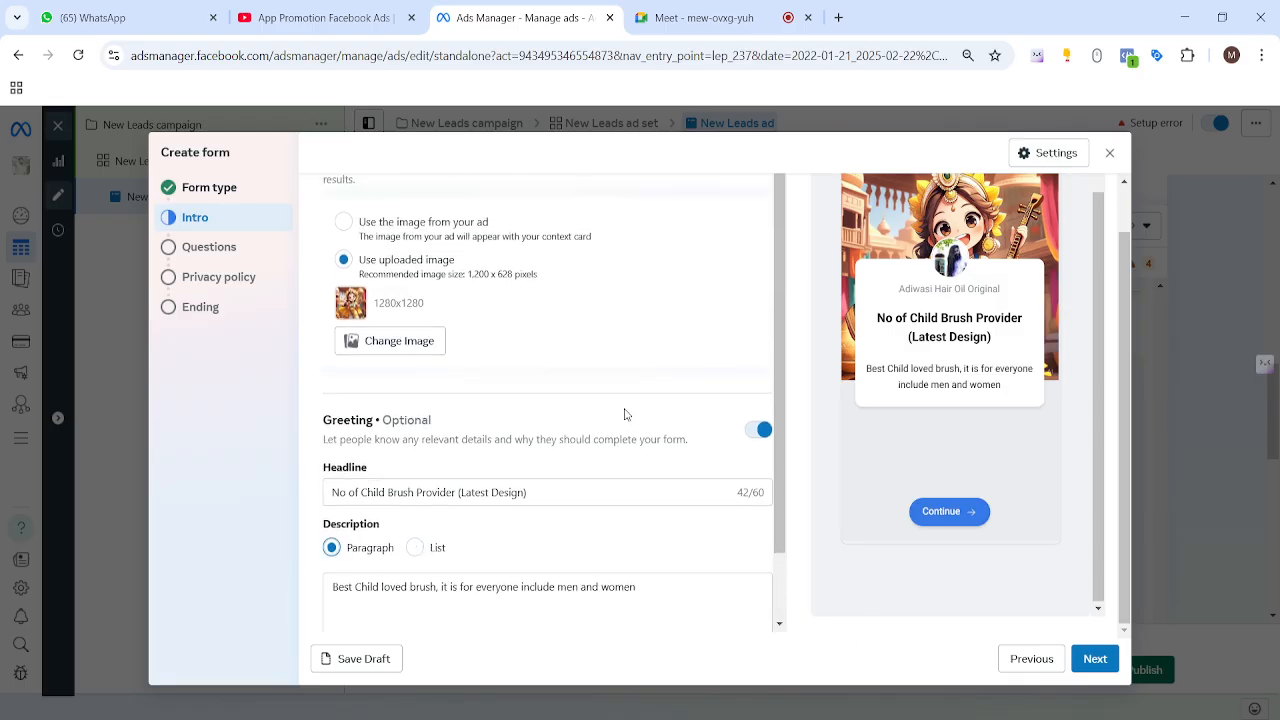
# Step: Advance to the Questions step and add a Multiple choice question
pyautogui.click(1100, 662)
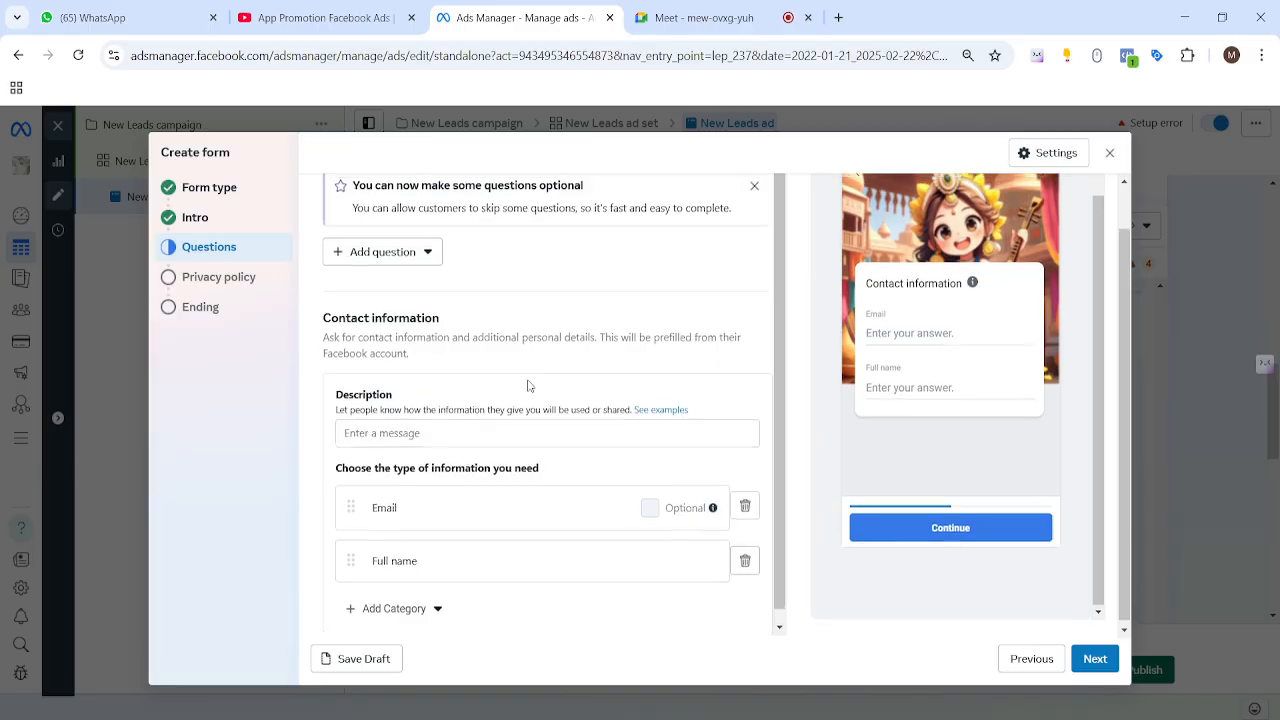
pyautogui.scroll(1, 508, 299)
pyautogui.moveTo(320, 183); pyautogui.dragTo(461, 189)
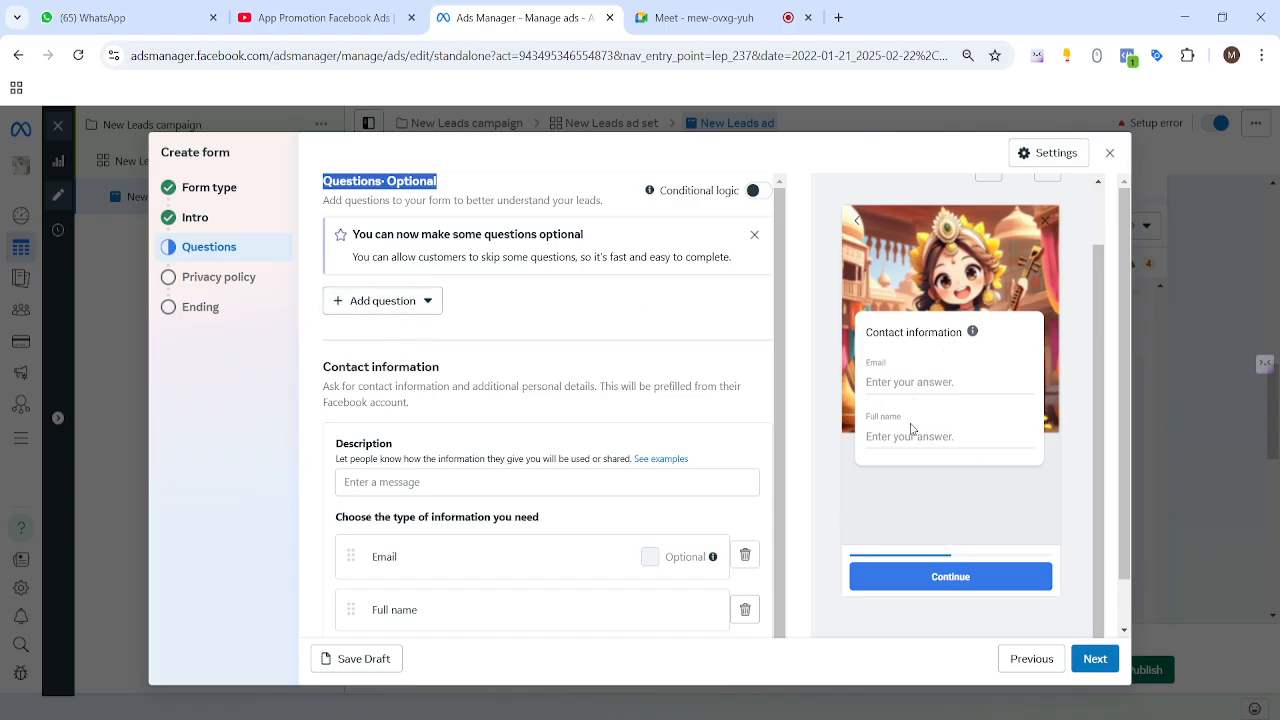
pyautogui.click(425, 305)
pyautogui.click(390, 345)
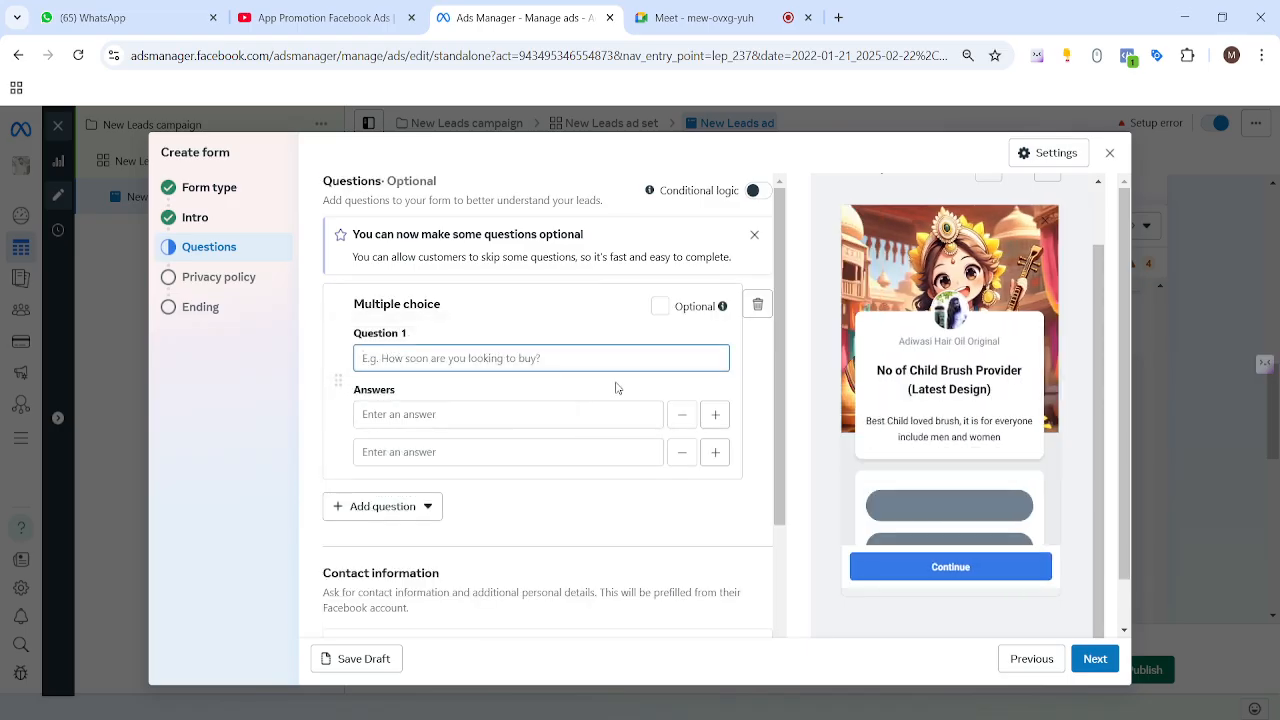
pyautogui.scroll(-1, 963, 520)
pyautogui.moveTo(879, 297); pyautogui.dragTo(962, 349)
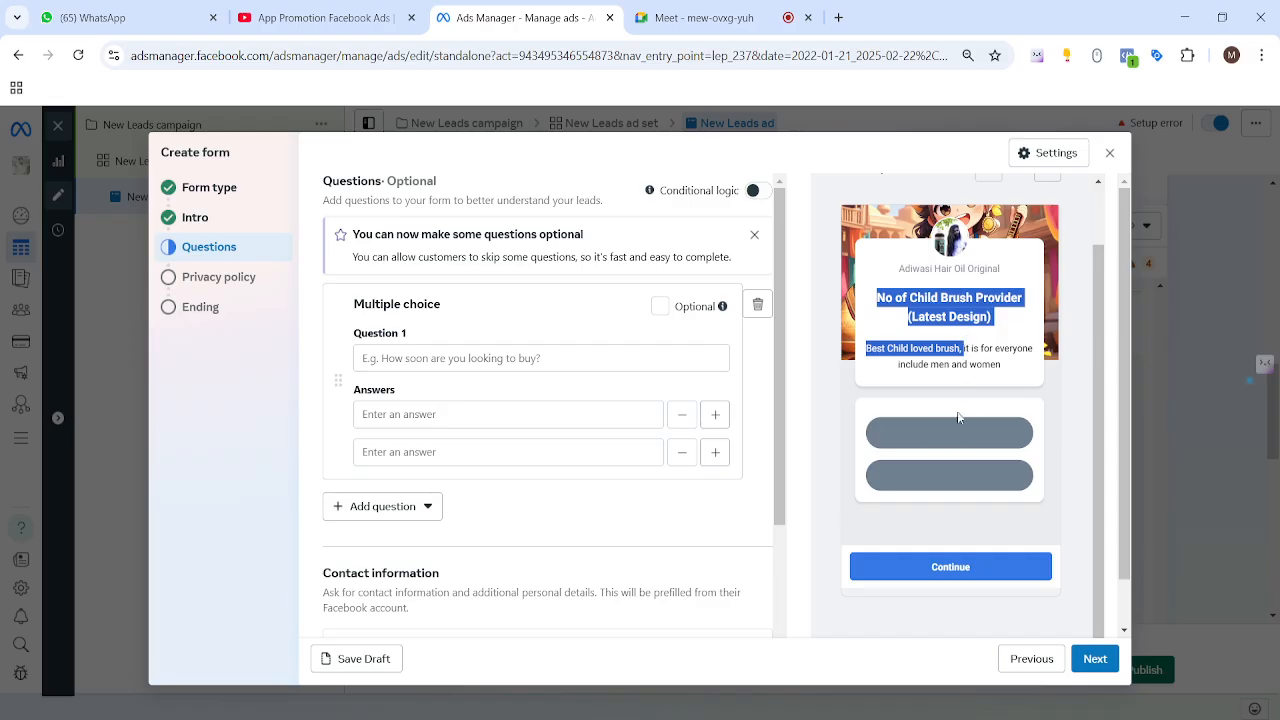
# Step: Word Question 1 as 'Select Category for Brush', correcting typos along the way
pyautogui.click(460, 358)
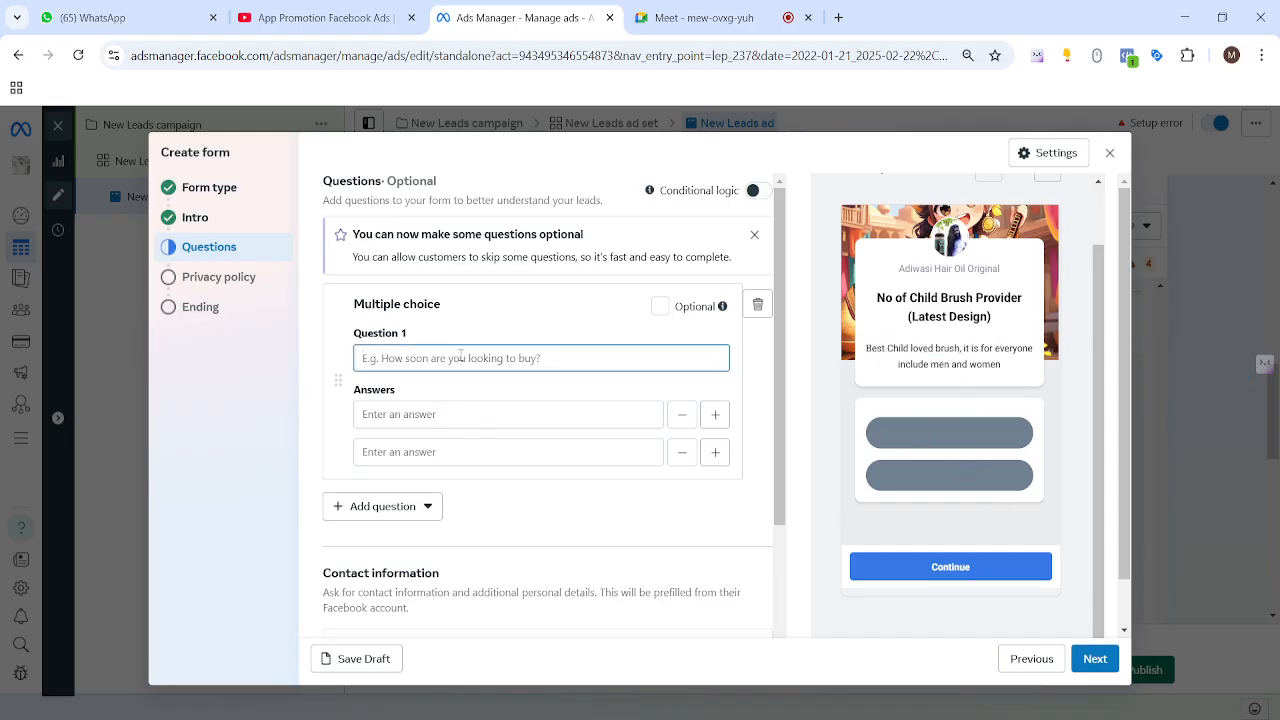
pyautogui.write('Whome')
pyautogui.press('BackSpace')
pyautogui.press('BackSpace')
pyautogui.press('BackSpace')
pyautogui.press('BackSpace')
pyautogui.press('BackSpace')
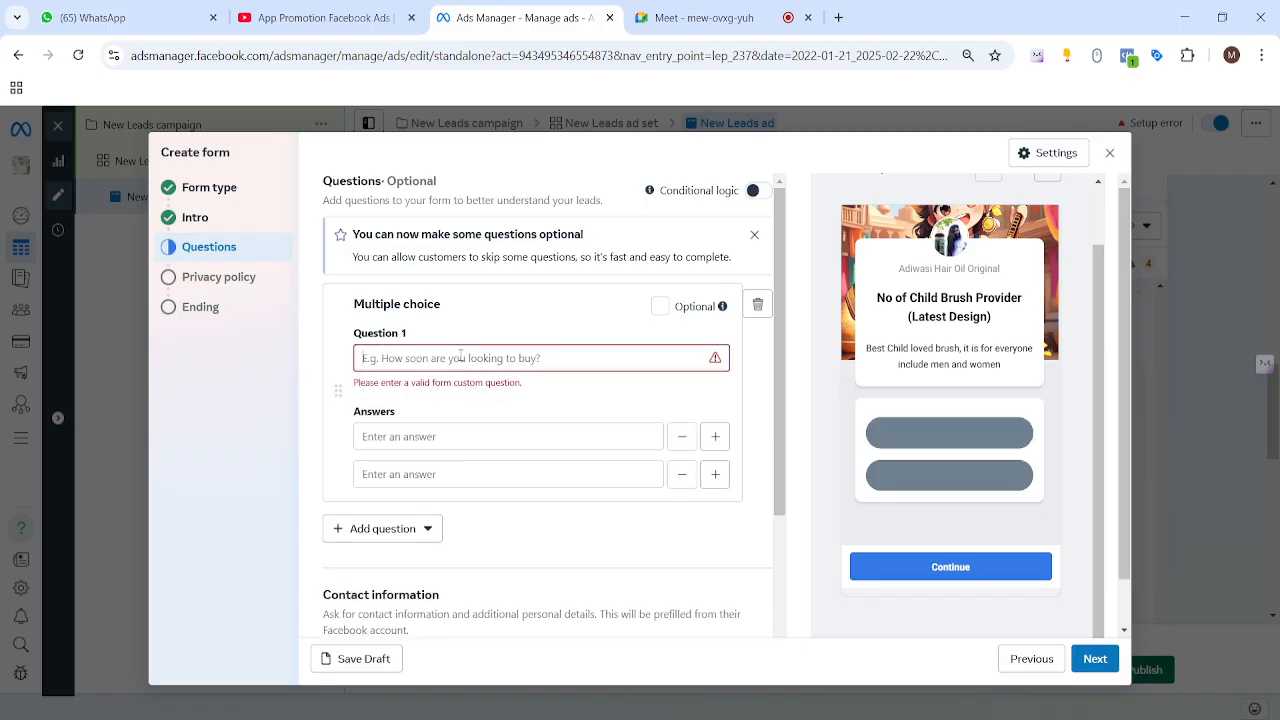
pyautogui.write('Chose')
pyautogui.press('BackSpace')
pyautogui.press('BackSpace')
pyautogui.press('BackSpace')
pyautogui.press('BackSpace')
pyautogui.press('BackSpace')
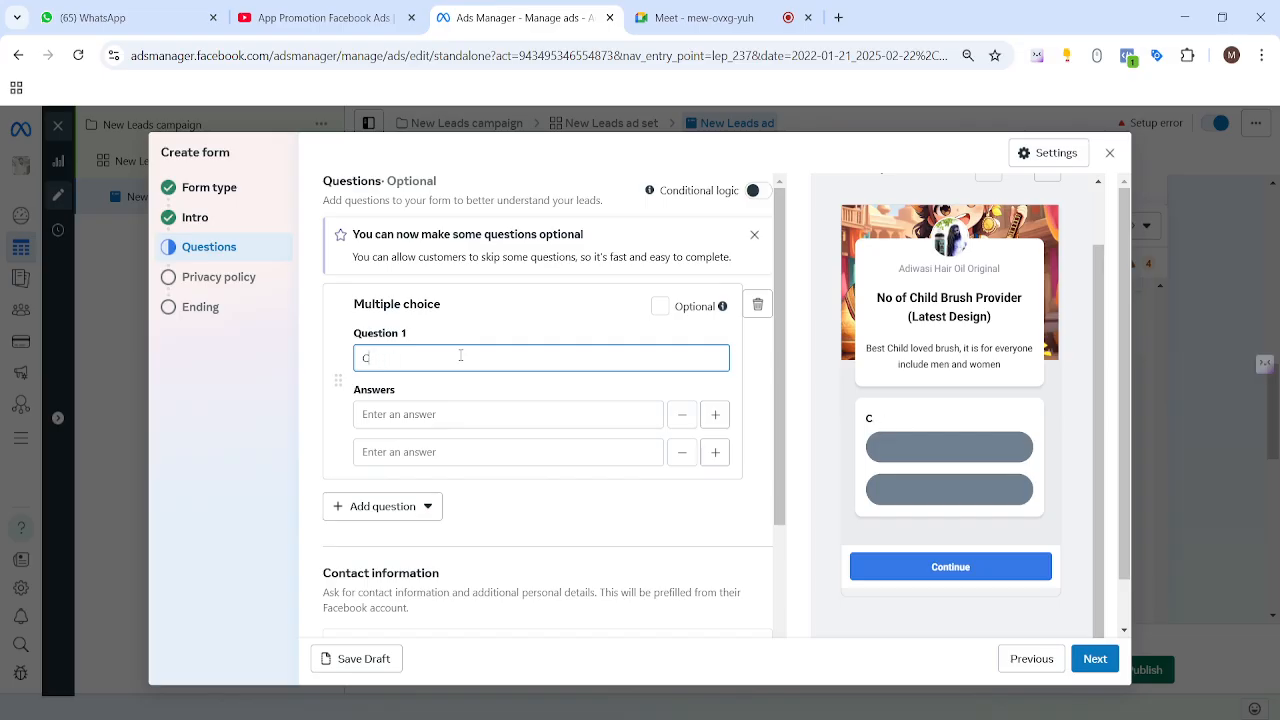
pyautogui.write('Select Cateory')
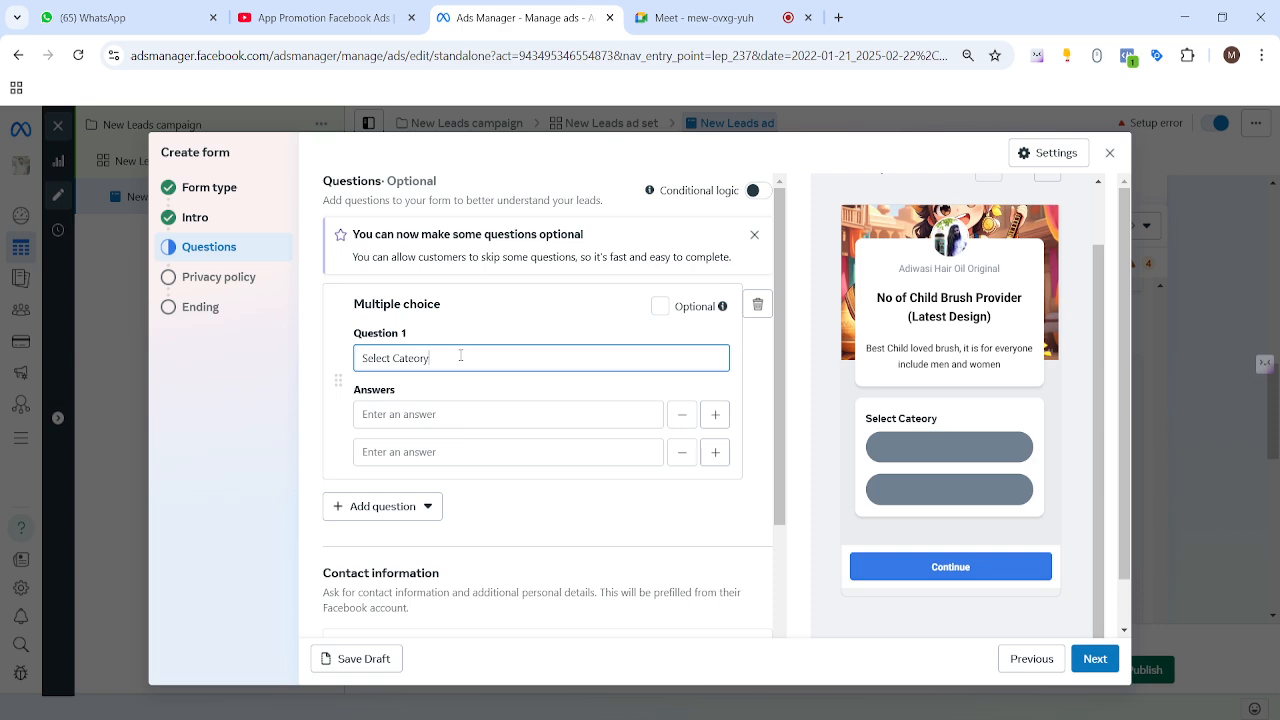
pyautogui.press('BackSpace')
pyautogui.press('BackSpace')
pyautogui.write('gory for Brush')
# Step: Enter the first answer '2 - 5 age child', correcting the typos
pyautogui.click(445, 412)
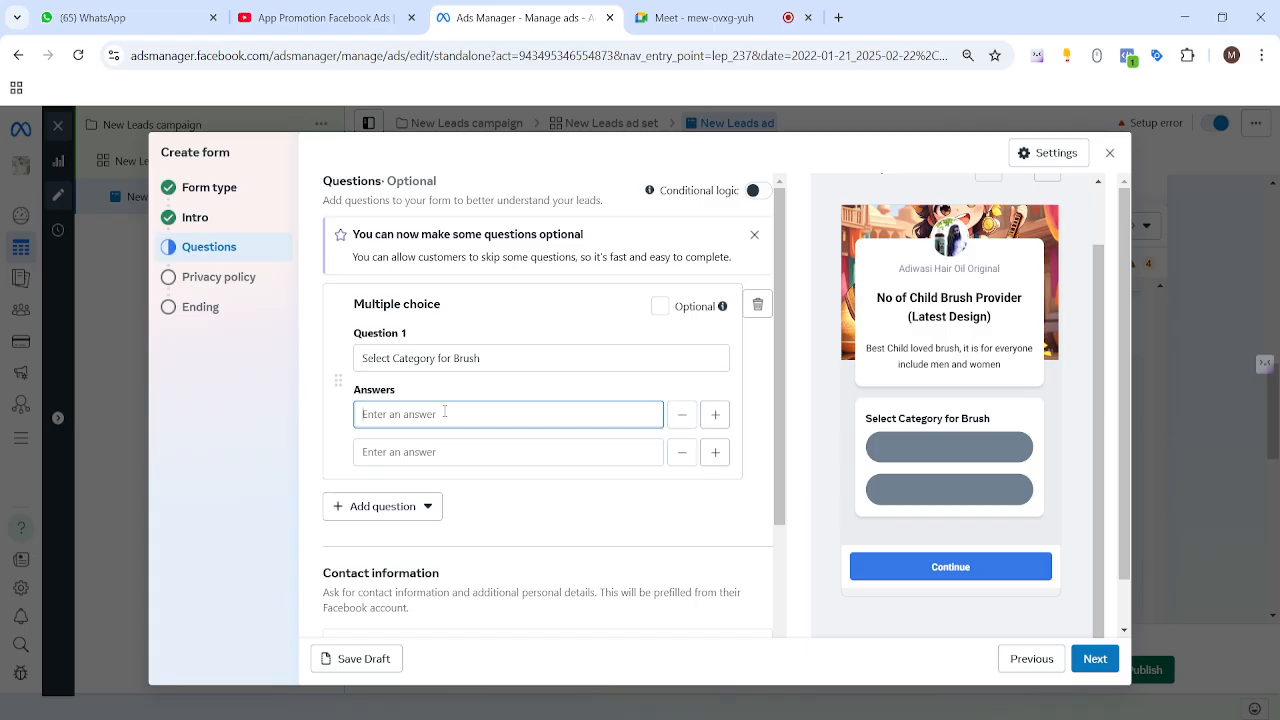
pyautogui.write('2')
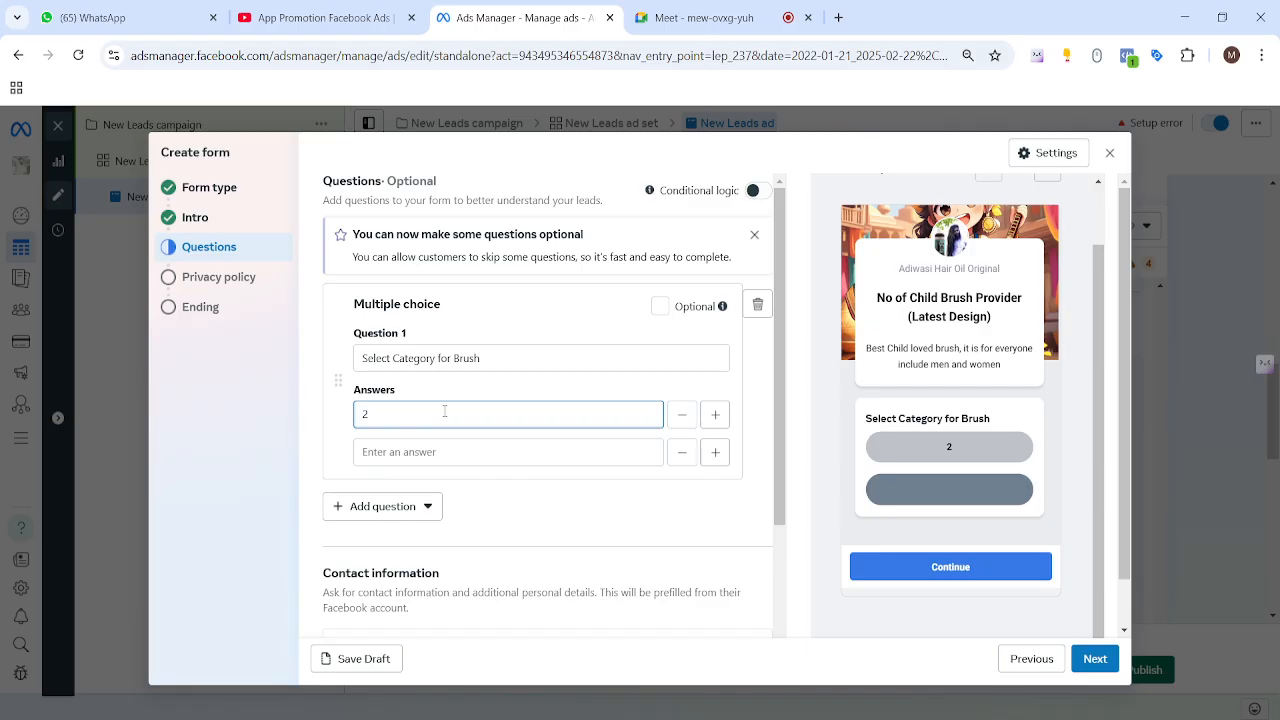
pyautogui.write(' - 6')
pyautogui.press('BackSpace')
pyautogui.write('5 age chiled')
pyautogui.press('BackSpace')
pyautogui.press('BackSpace')
pyautogui.press('BackSpace')
pyautogui.write('ld')
# Step: Add the second answer '6-10 age child' and scroll down to Contact information
pyautogui.click(427, 453)
pyautogui.write('6')
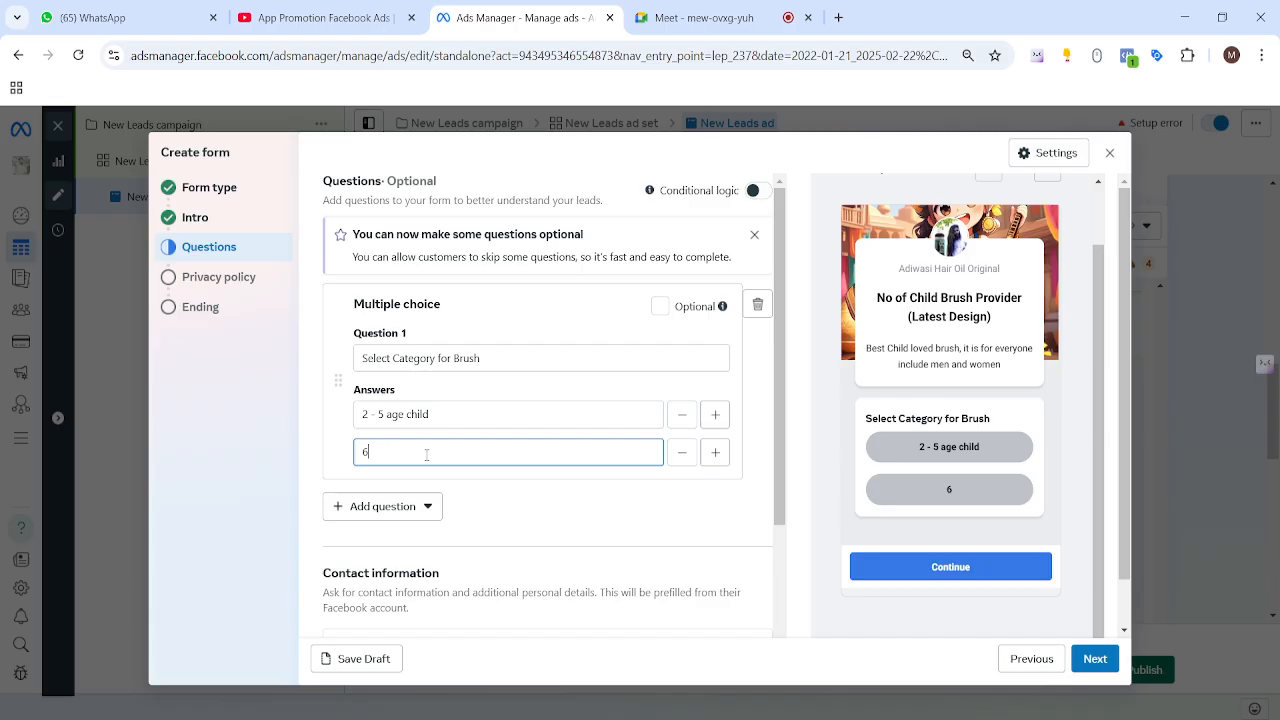
pyautogui.write('-10 age child')
pyautogui.scroll(-1, 545, 520)
pyautogui.scroll(1, 575, 423)
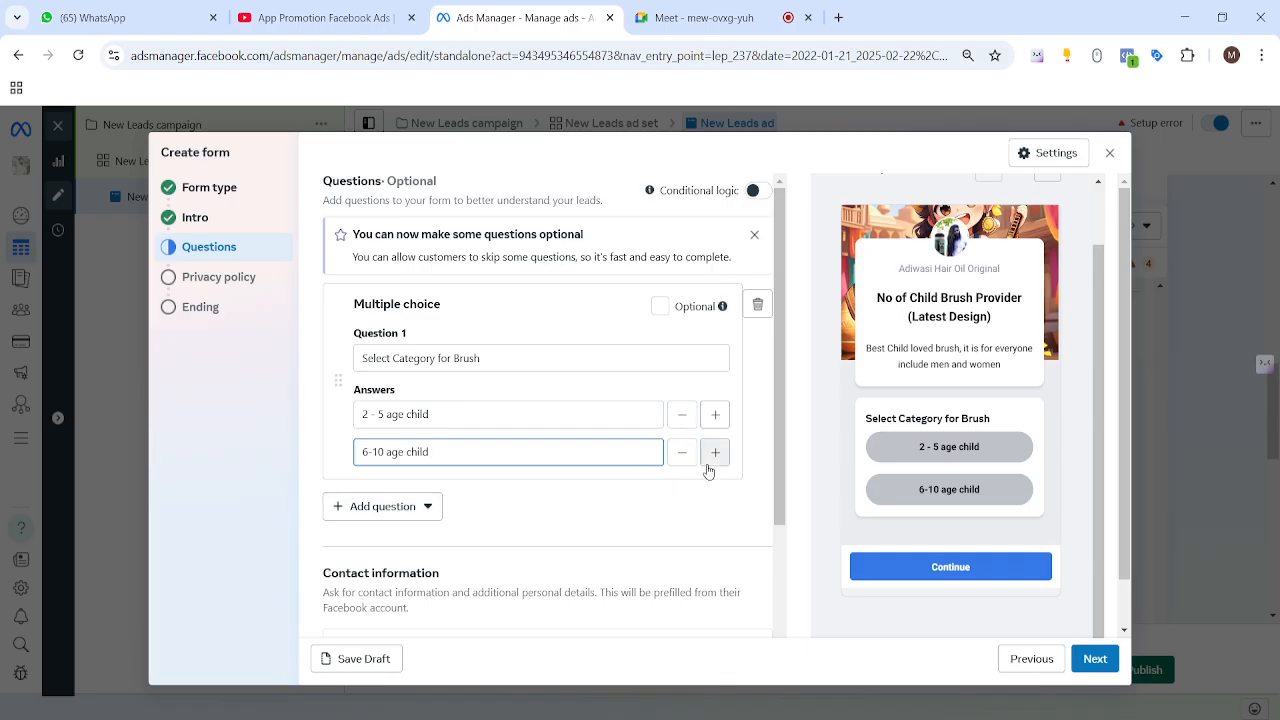
pyautogui.moveTo(490, 360); pyautogui.dragTo(356, 383)
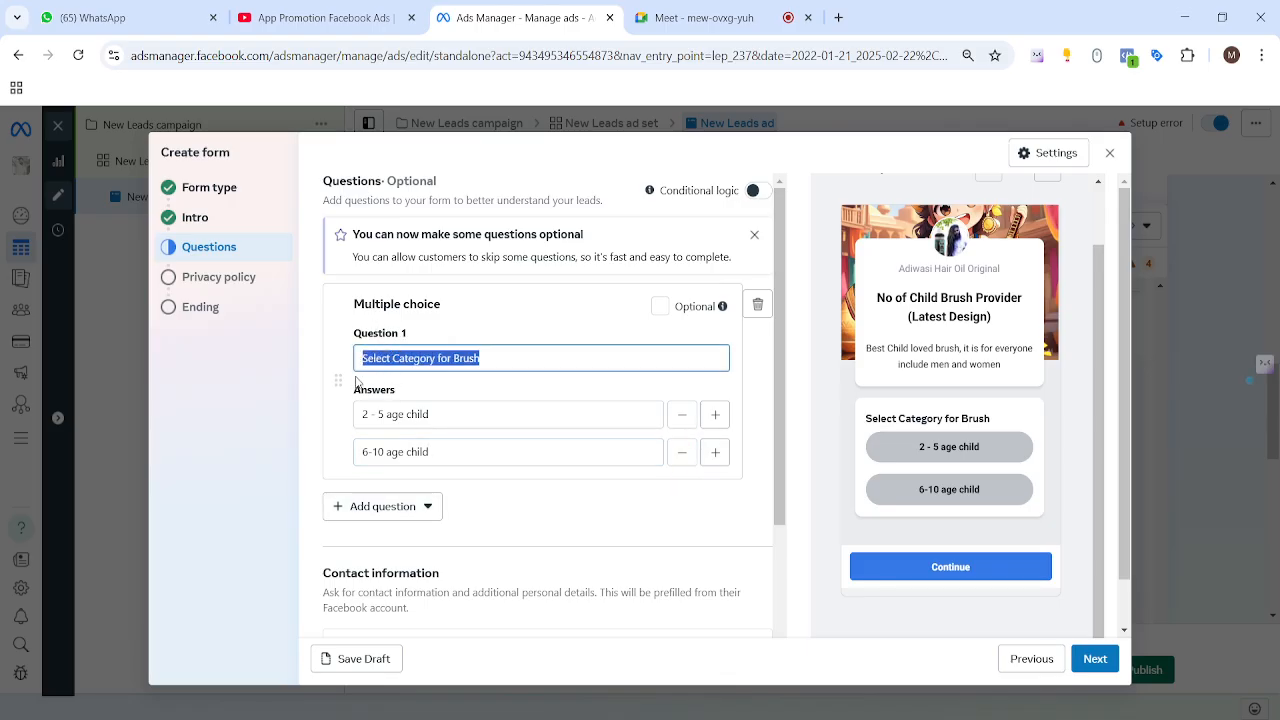
pyautogui.click(564, 322)
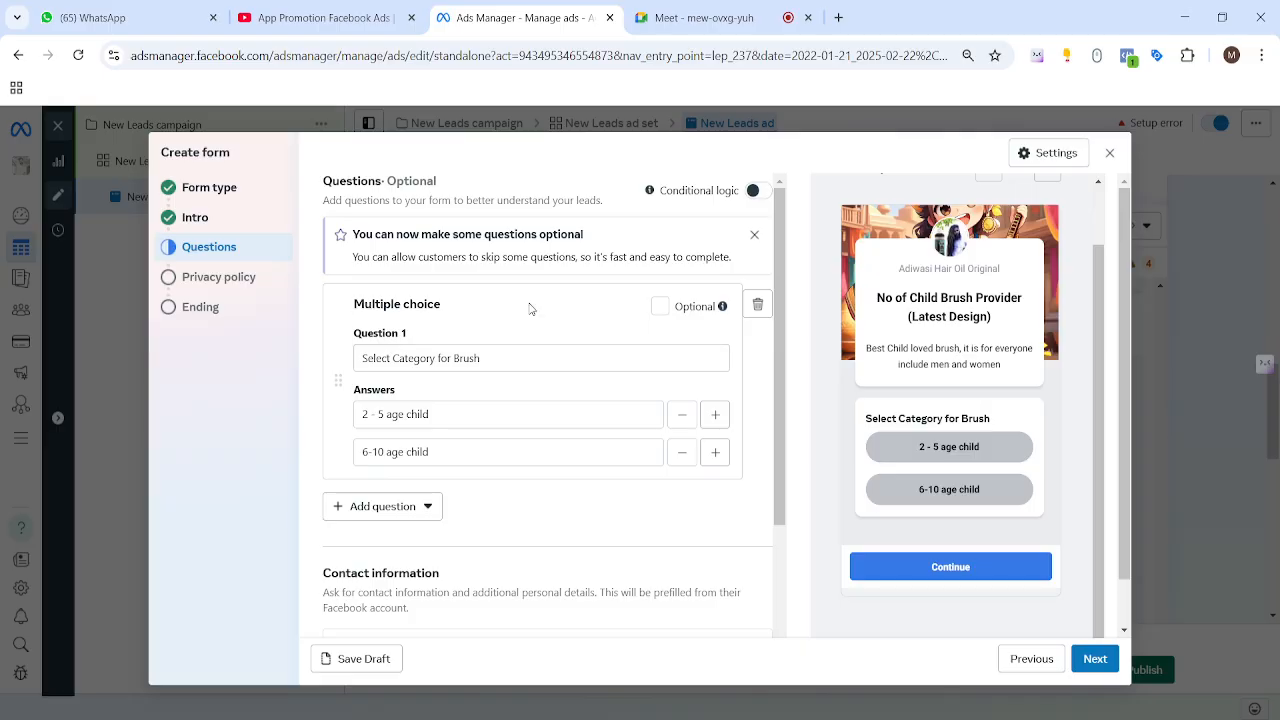
pyautogui.scroll(-2, 530, 310)
pyautogui.scroll(2, 391, 385)
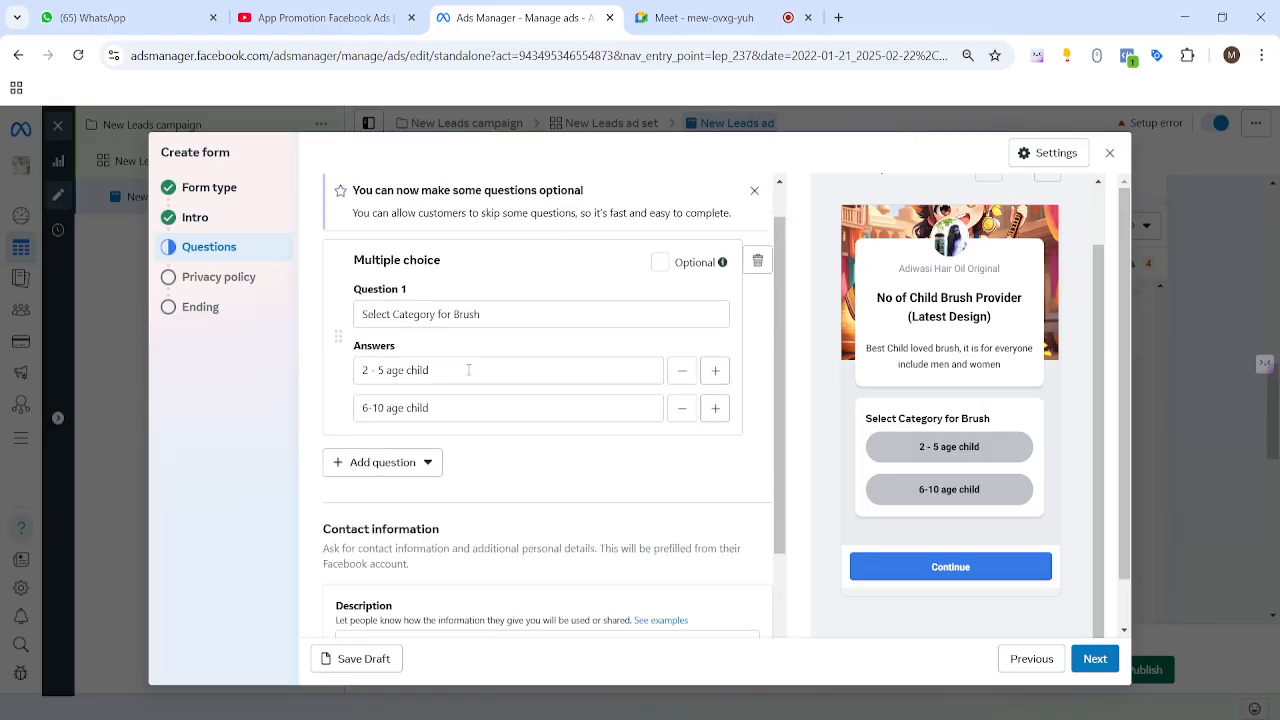
pyautogui.scroll(-3, 468, 370)
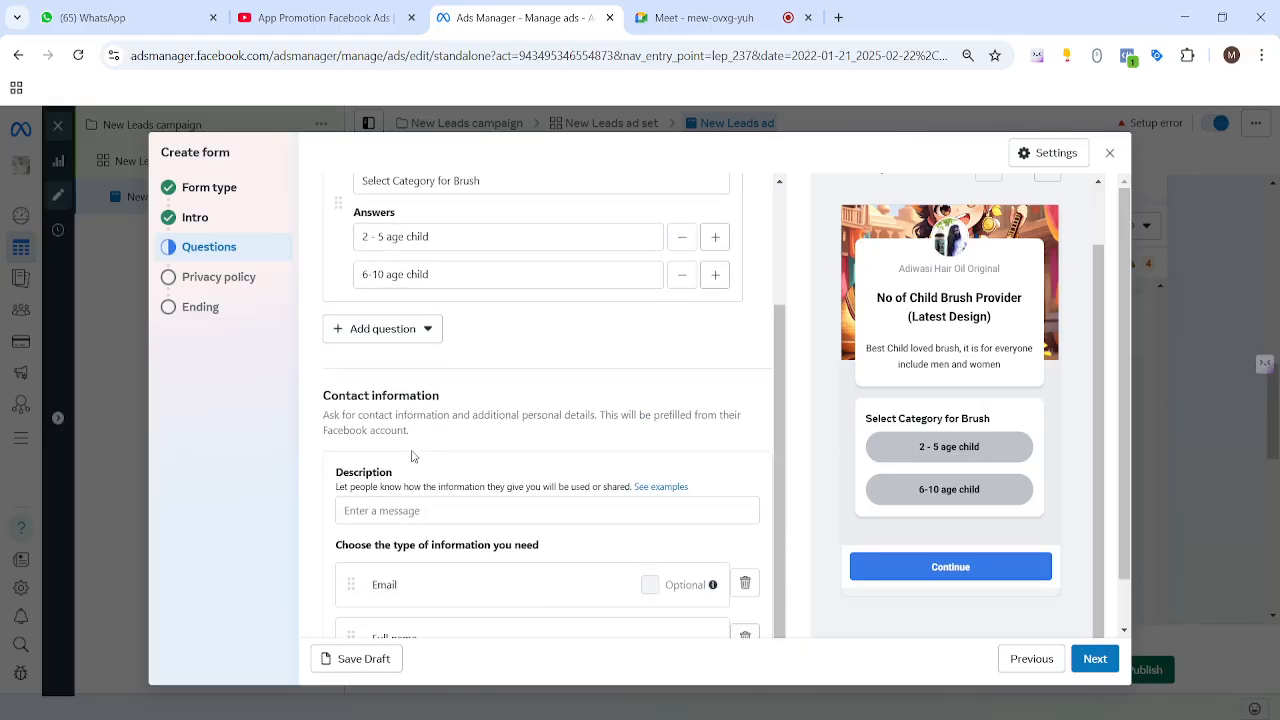
pyautogui.scroll(-1, 413, 456)
pyautogui.moveTo(334, 436); pyautogui.dragTo(471, 508)
pyautogui.click(588, 390)
pyautogui.scroll(-1, 598, 420)
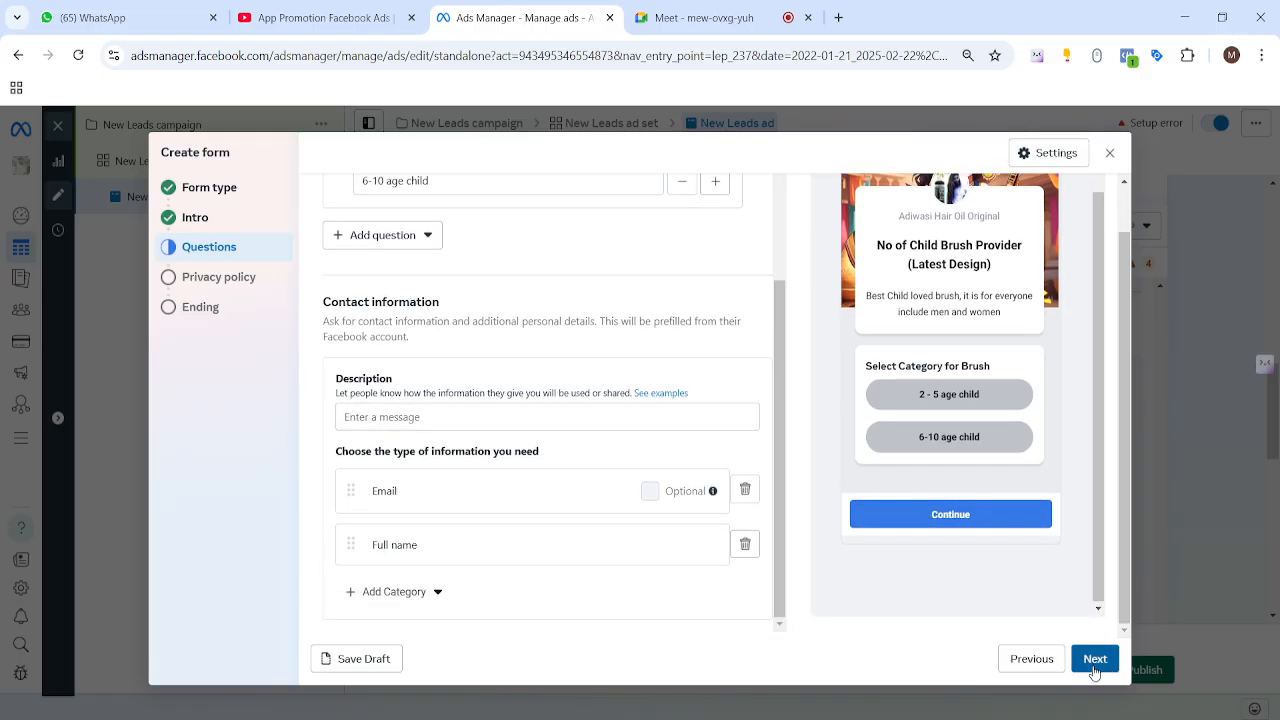
# Step: Describe the contact information section as 'fill up your details carefully'
pyautogui.click(443, 420)
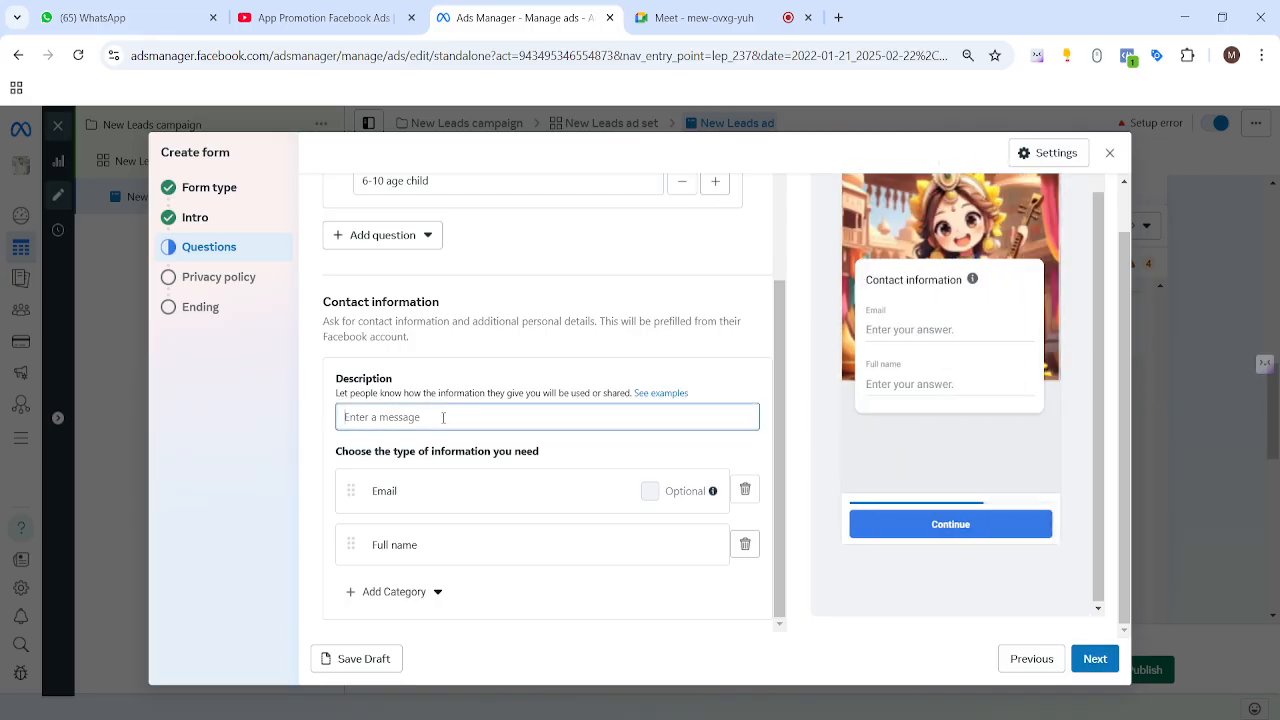
pyautogui.moveTo(868, 281); pyautogui.dragTo(958, 281)
pyautogui.click(407, 432)
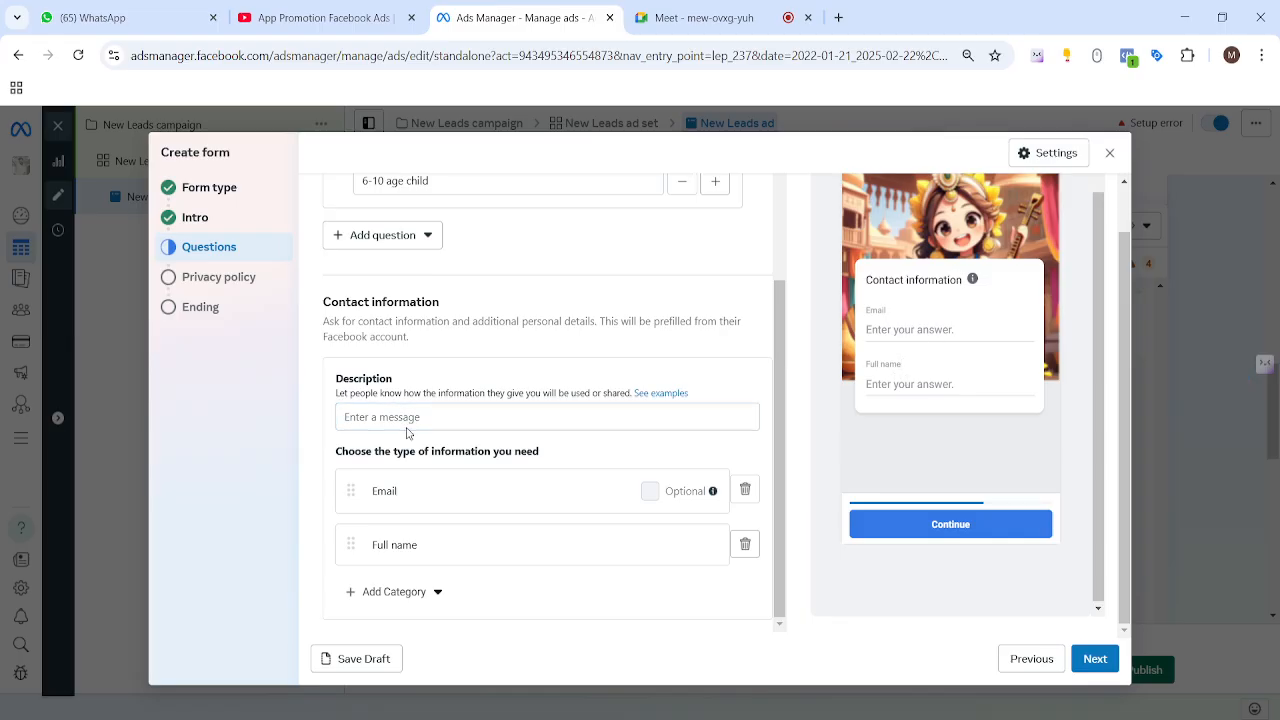
pyautogui.click(412, 424)
pyautogui.write('fi')
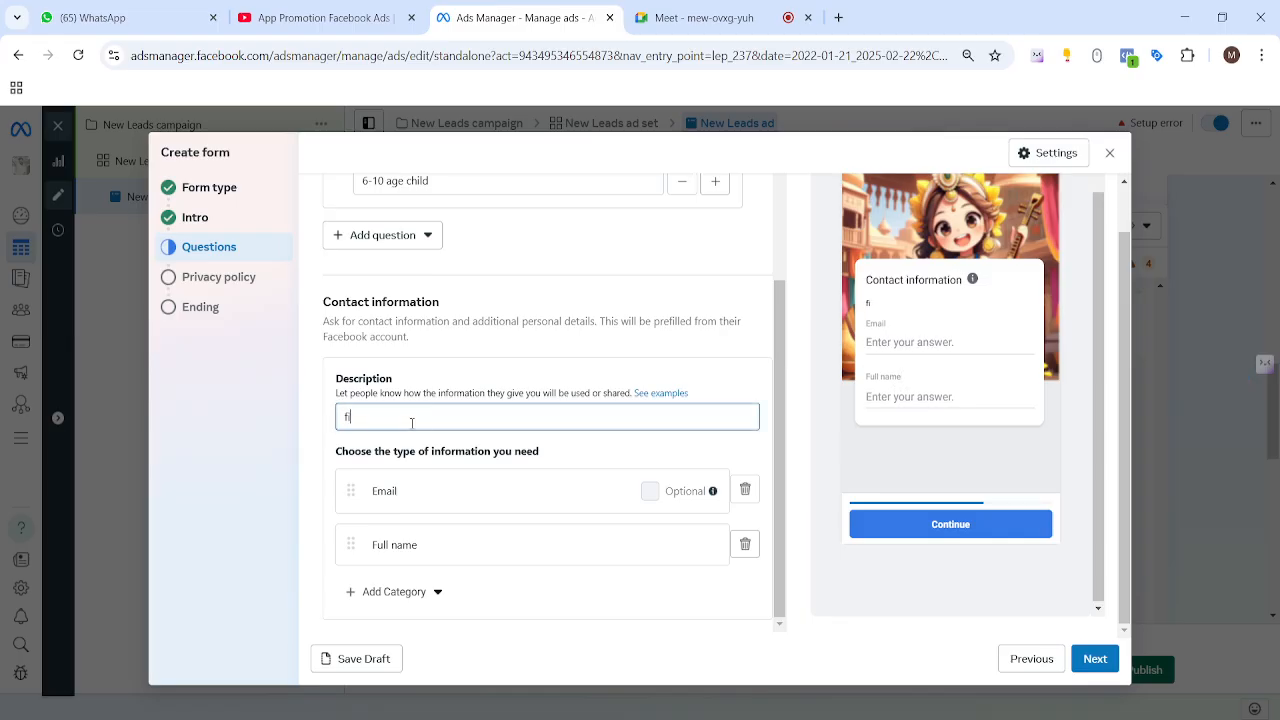
pyautogui.write('ll up your details carefully')
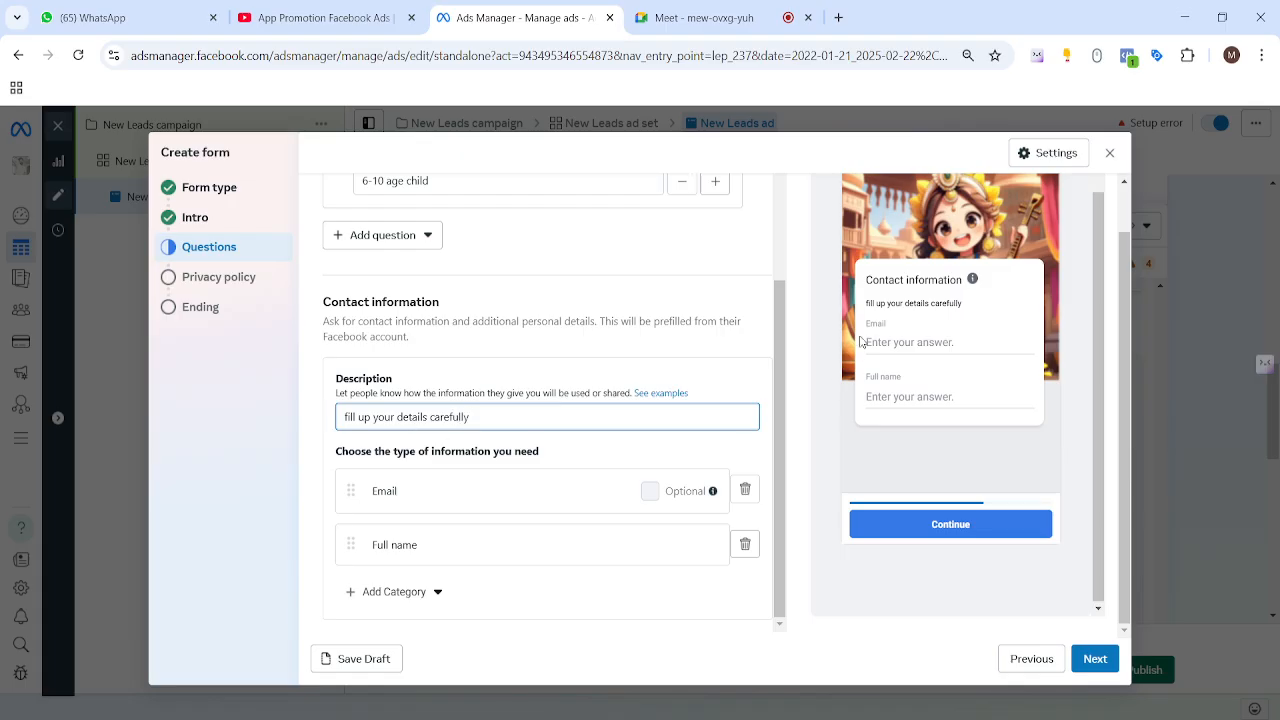
pyautogui.moveTo(865, 303); pyautogui.dragTo(986, 305)
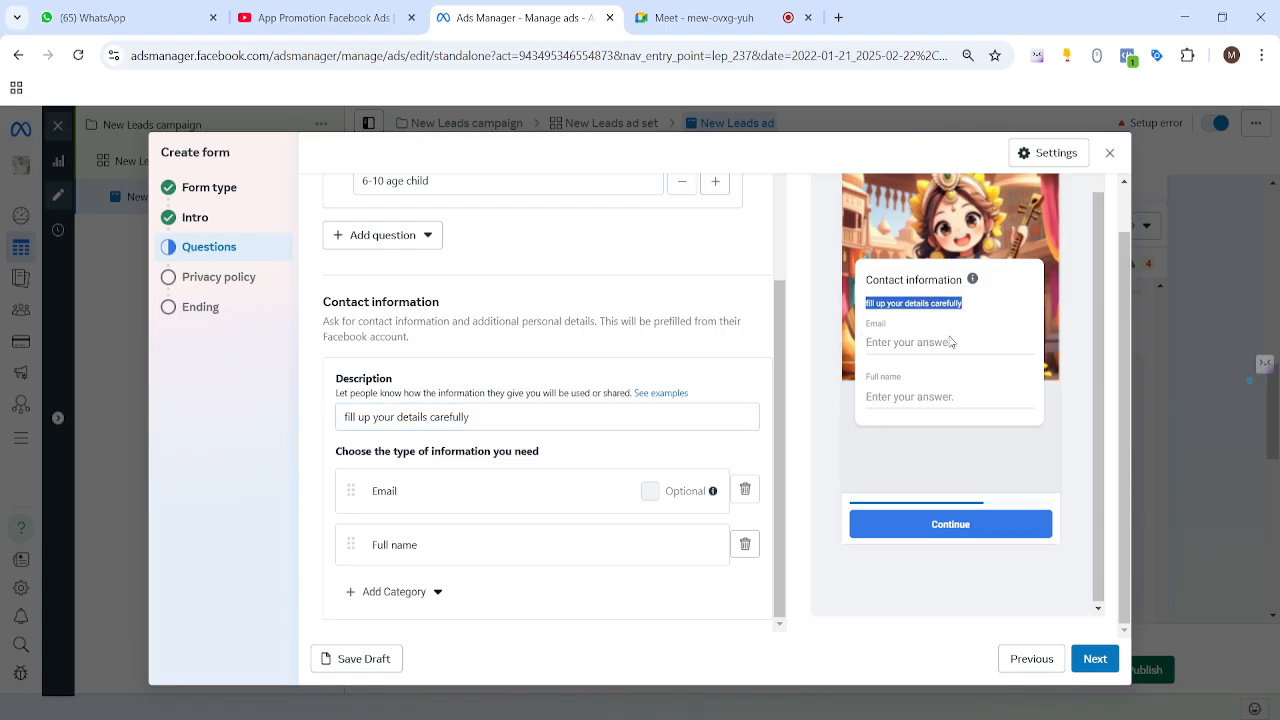
pyautogui.click(465, 469)
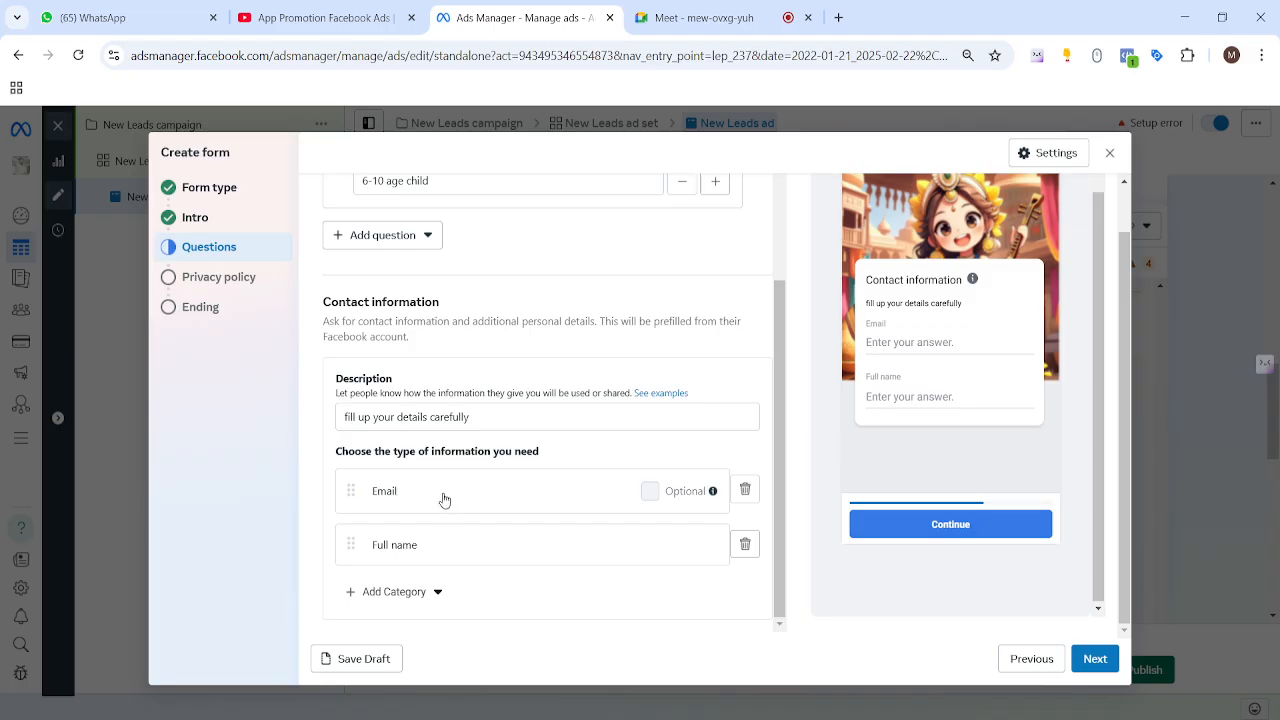
pyautogui.click(421, 594)
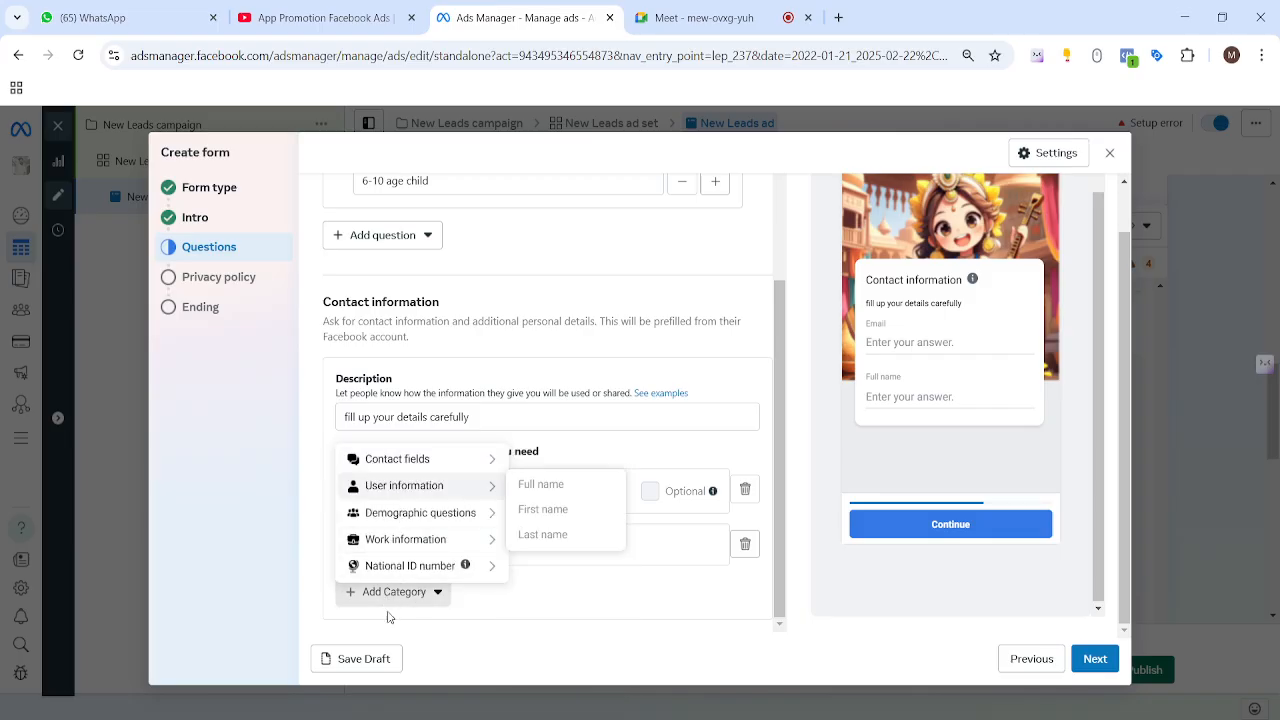
# Step: Add a Phone number contact field, keeping Full name above it
pyautogui.moveTo(390, 460)
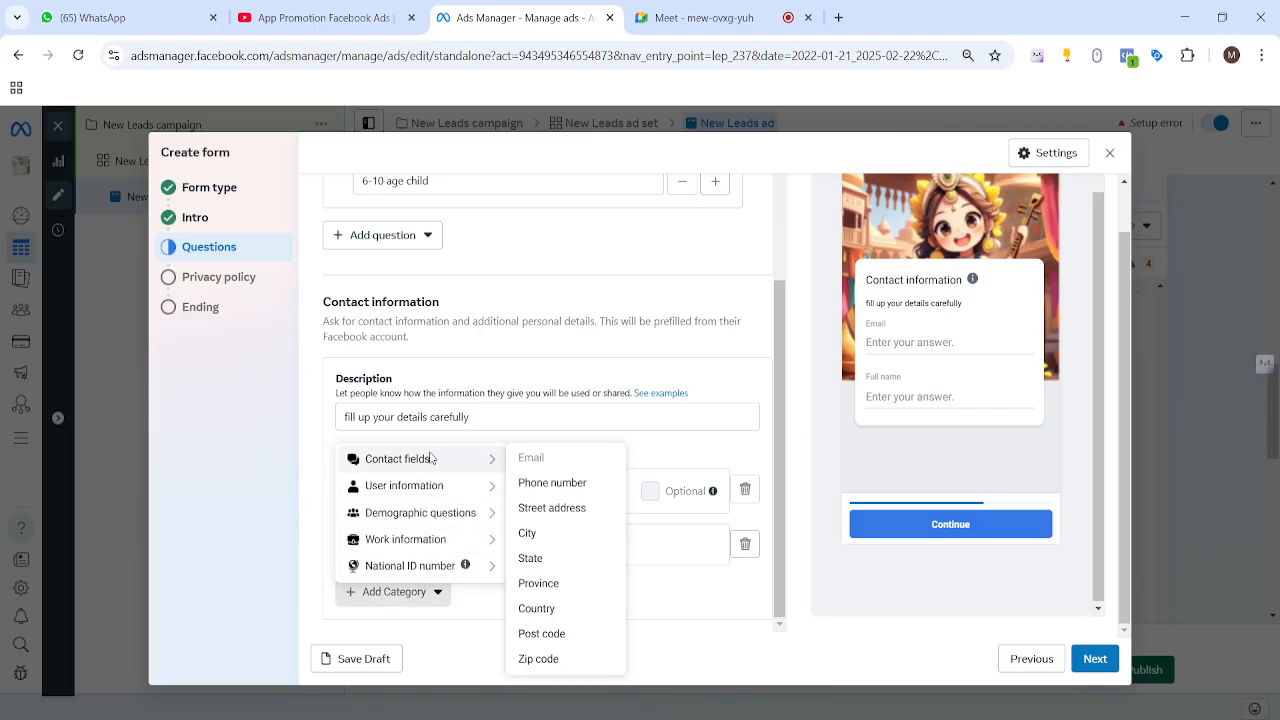
pyautogui.click(563, 484)
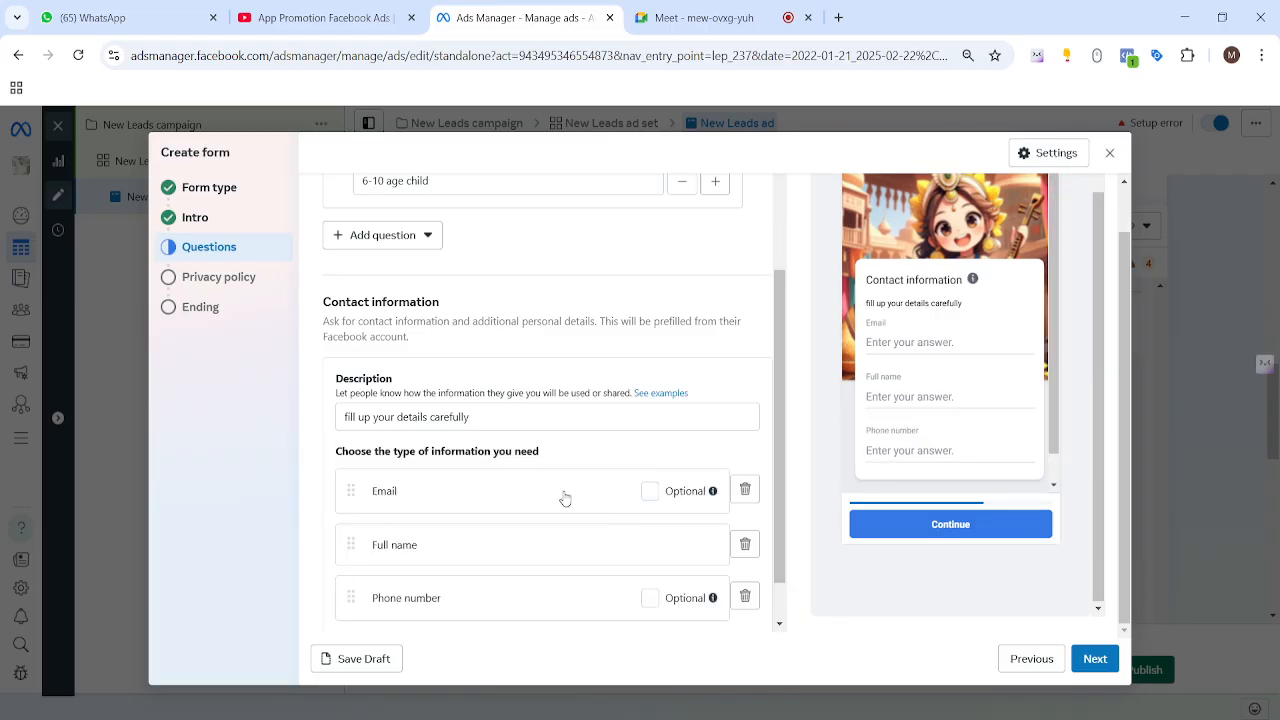
pyautogui.moveTo(350, 598); pyautogui.dragTo(348, 480)
pyautogui.moveTo(352, 585); pyautogui.dragTo(345, 470)
pyautogui.scroll(-1, 492, 510)
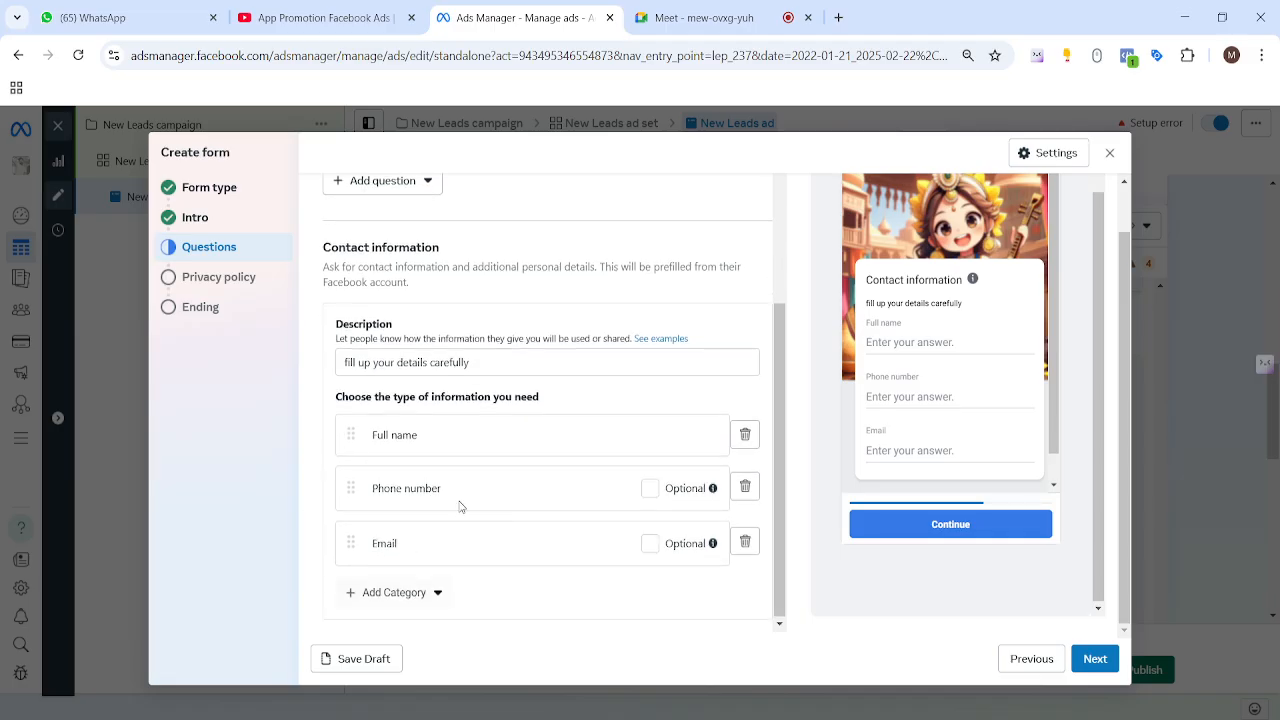
# Step: Add a City field, move Email to the end, and continue to Privacy policy
pyautogui.click(366, 596)
pyautogui.moveTo(403, 470)
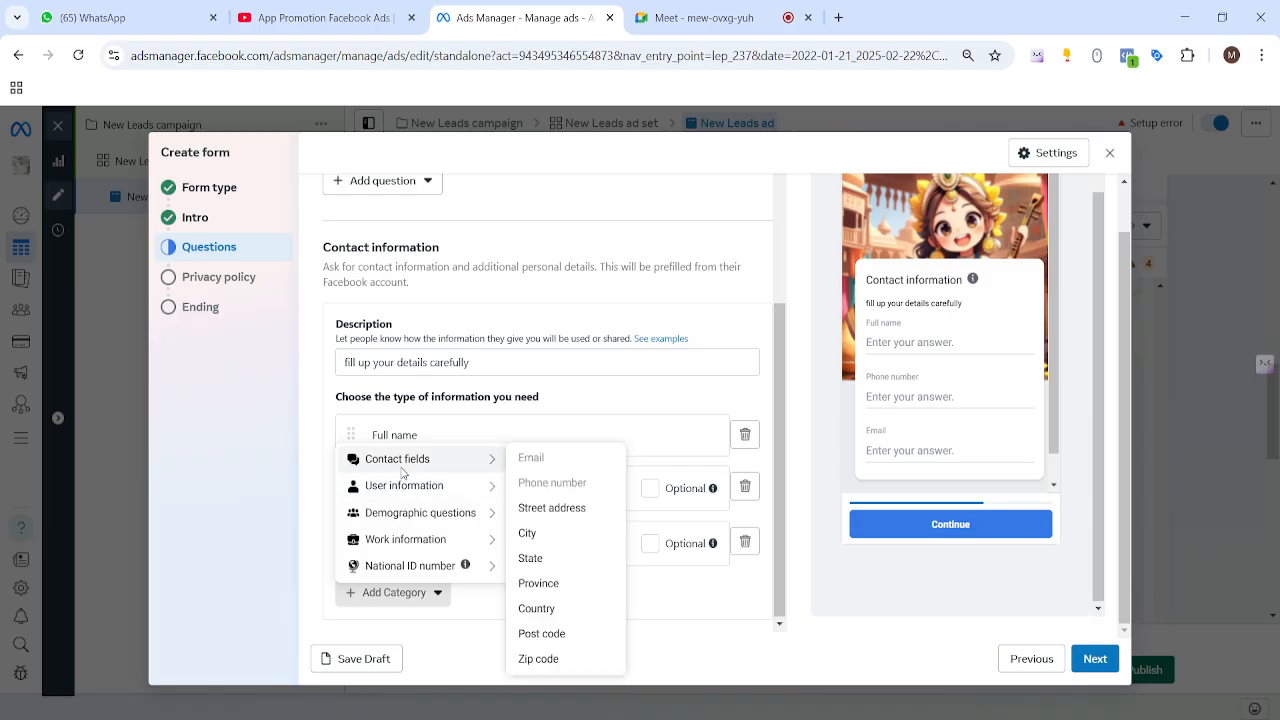
pyautogui.click(530, 535)
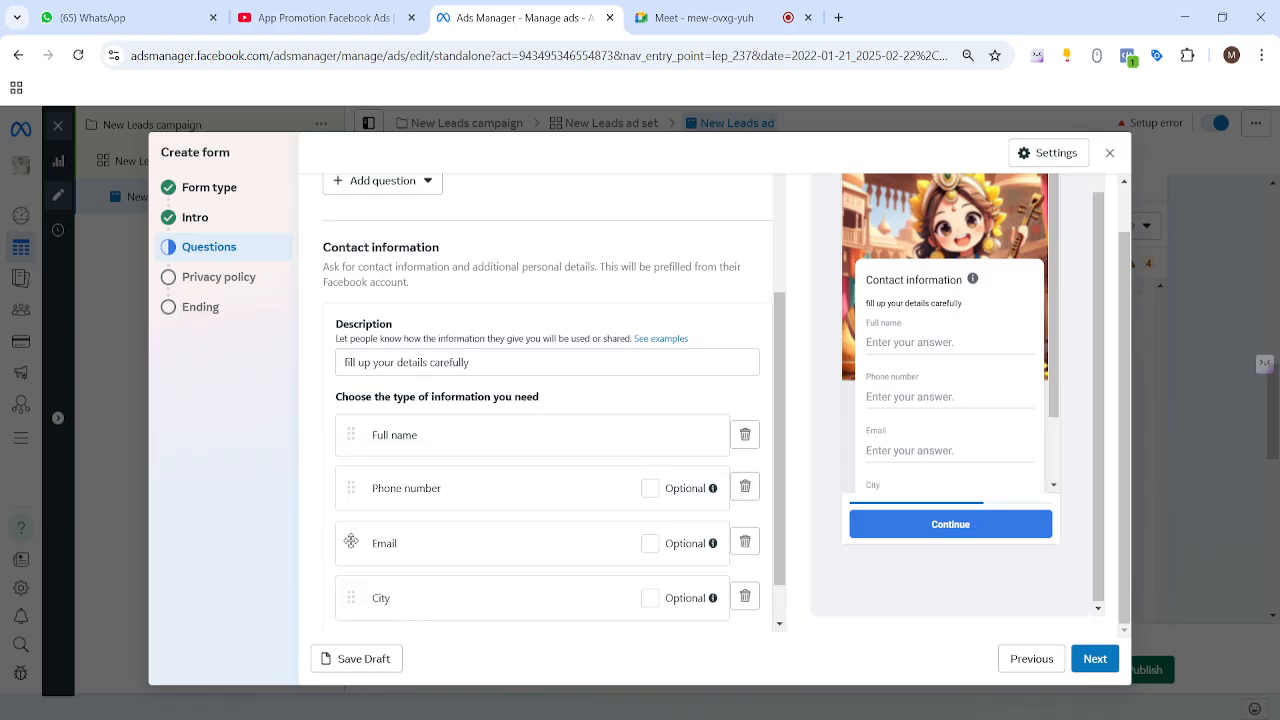
pyautogui.moveTo(343, 540)
pyautogui.mouseDown()
pyautogui.moveTo(353, 601)
pyautogui.moveTo(345, 545)
pyautogui.mouseUp()
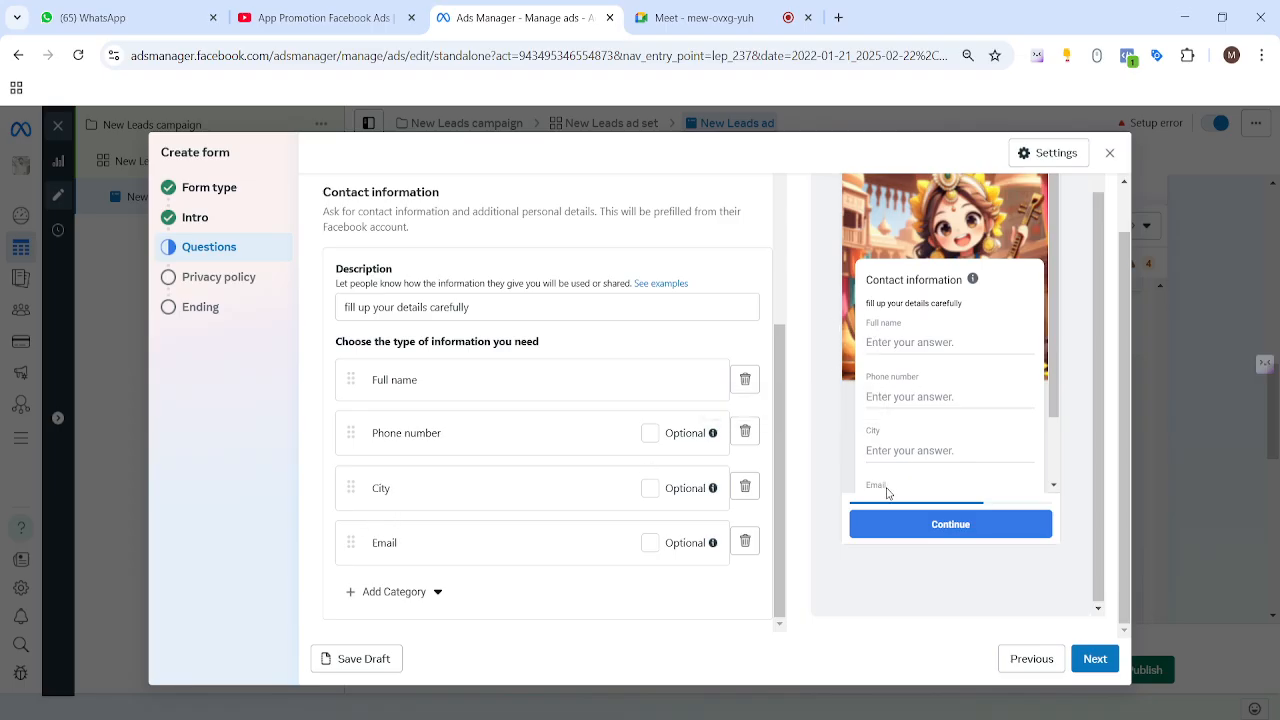
pyautogui.scroll(-1, 914, 428)
pyautogui.scroll(1, 986, 375)
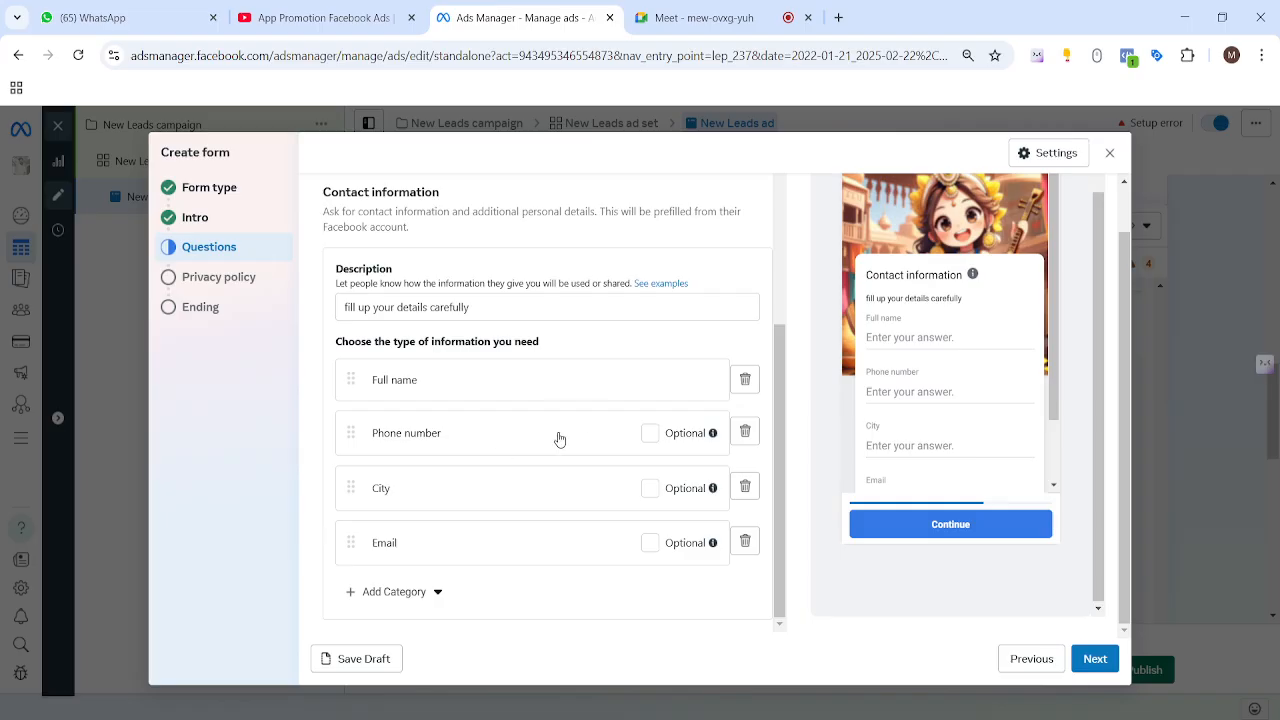
pyautogui.click(1093, 660)
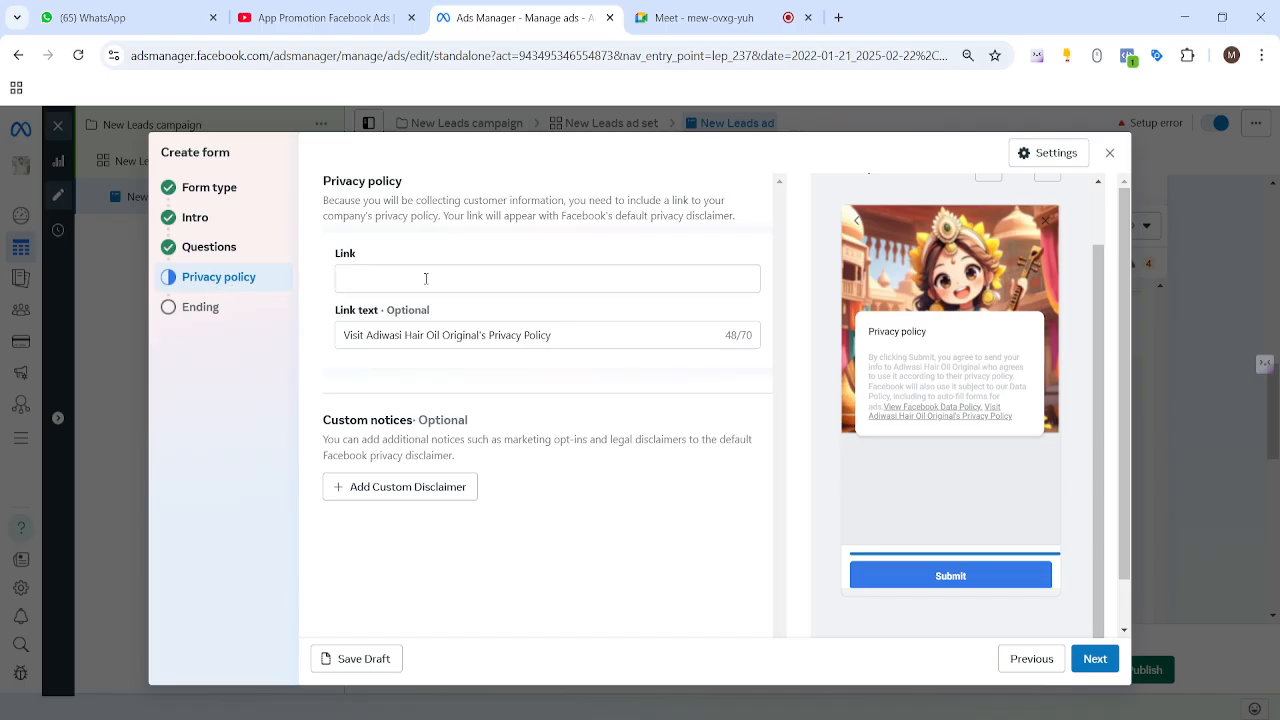
# Step: Place the cursor in the empty privacy policy Link field
pyautogui.click(426, 279)
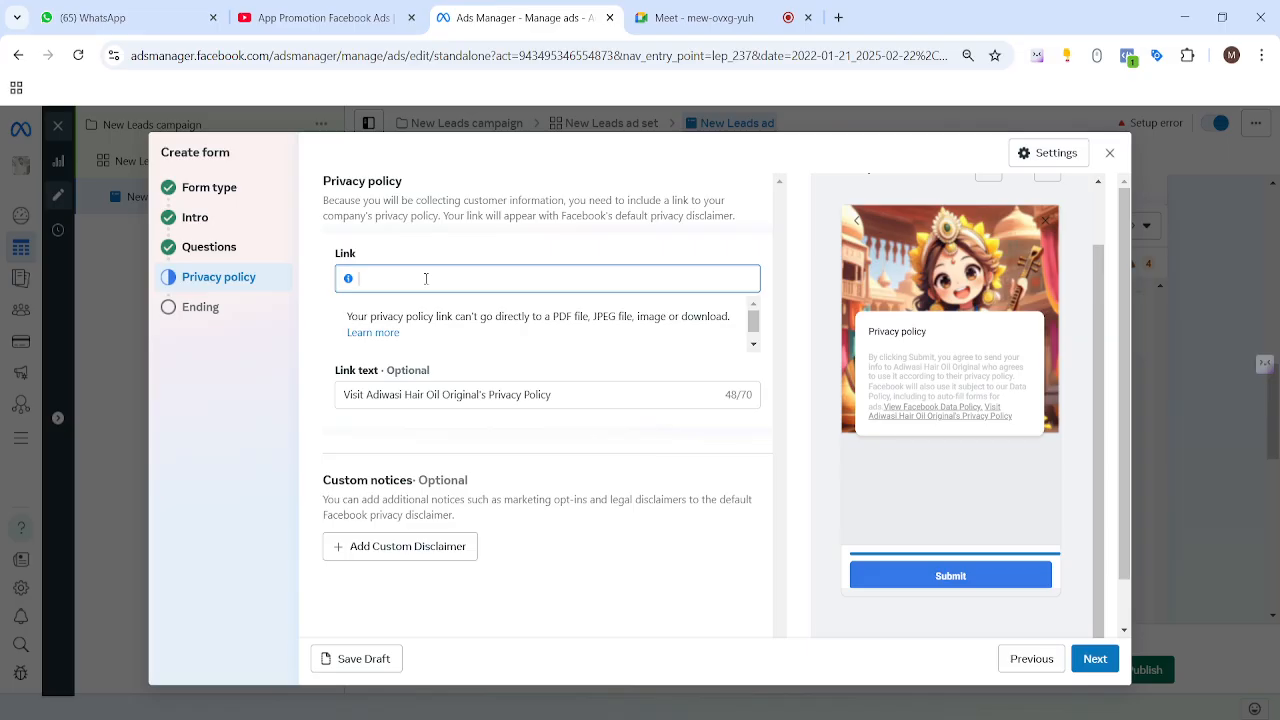
# Step: Load manser.dmpc.xyz in a new Chrome tab and select its address for copying
pyautogui.click(840, 18)
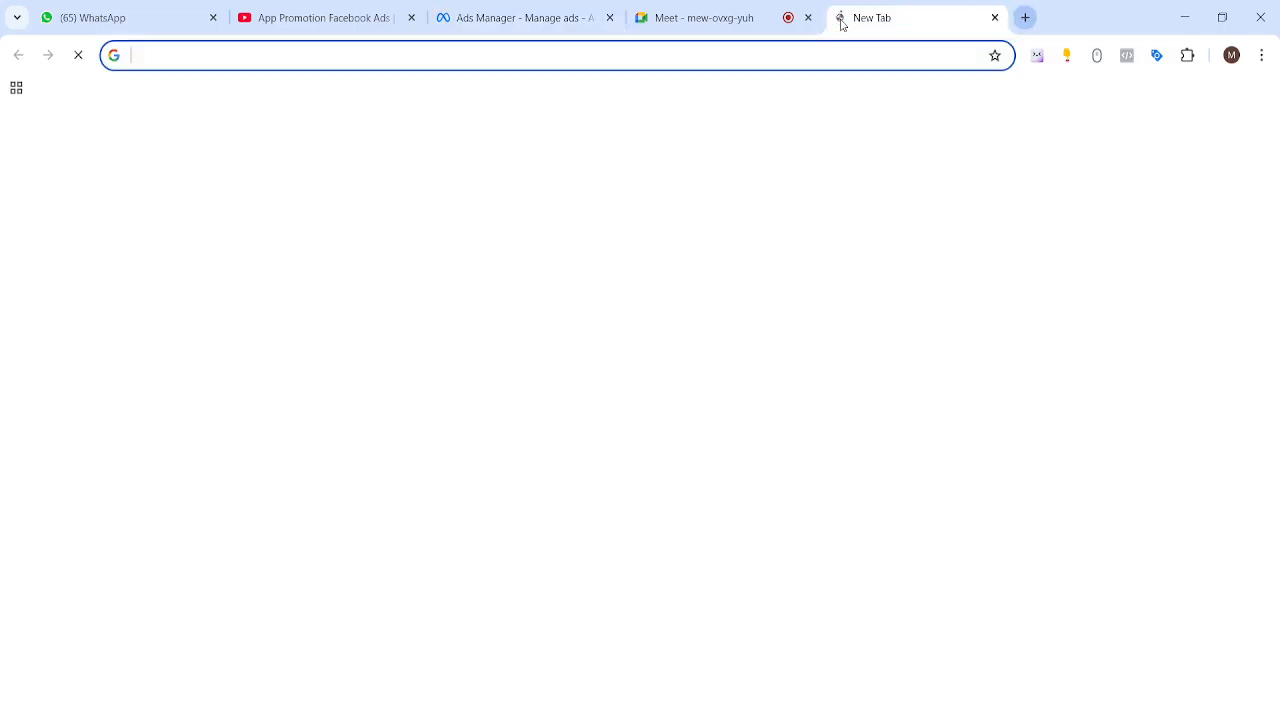
pyautogui.write('manser')
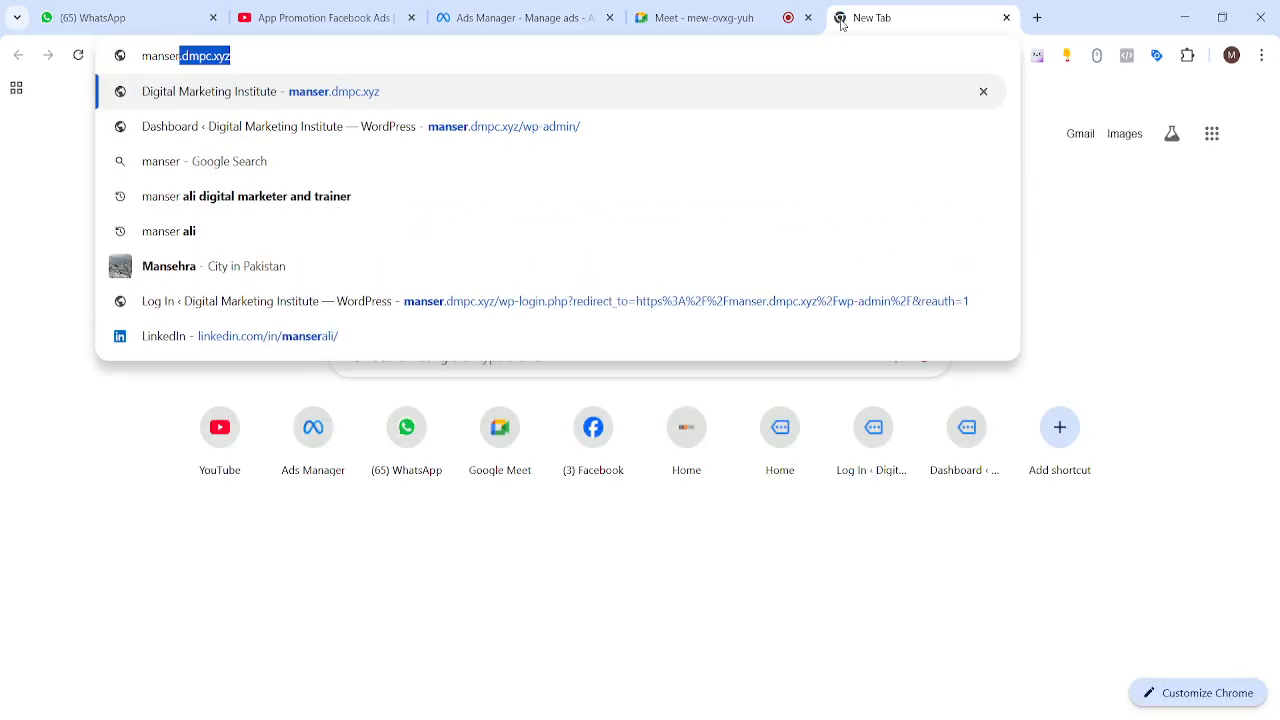
pyautogui.press('Return')
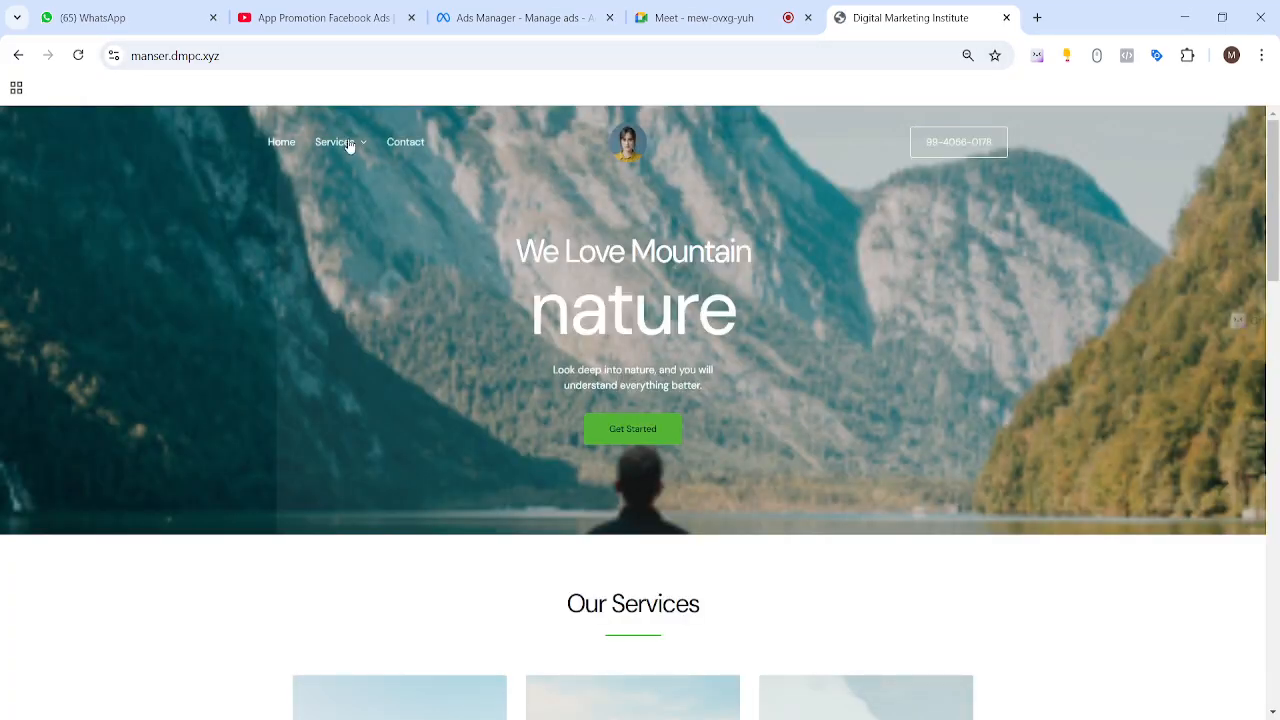
pyautogui.click(335, 56)
pyautogui.hotkey('ctrl', 'c')
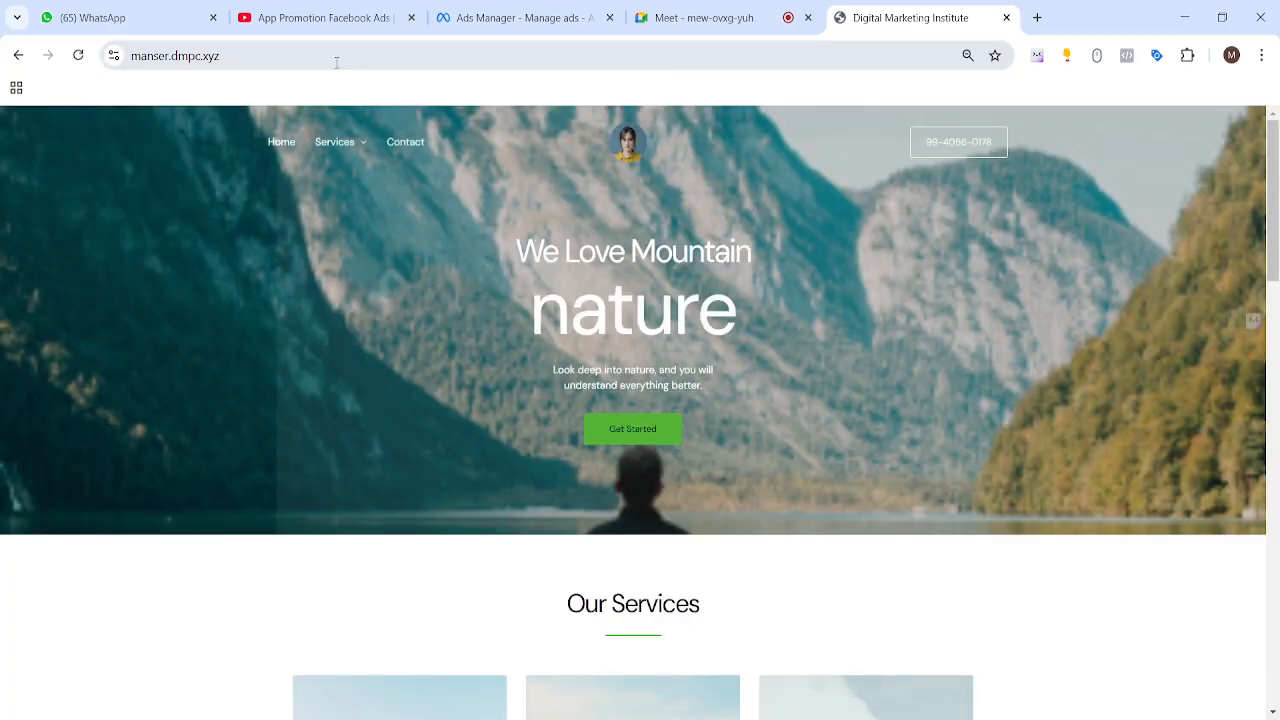
pyautogui.click(510, 17)
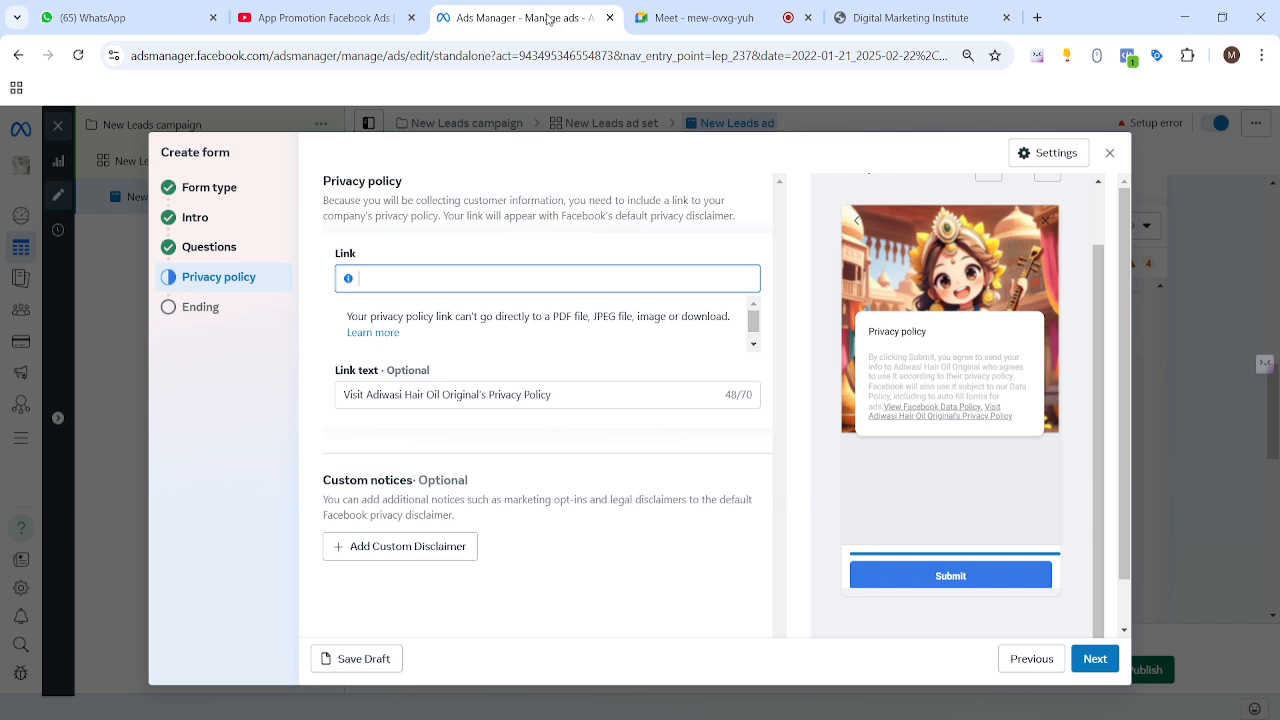
pyautogui.hotkey('ctrl', 'v')
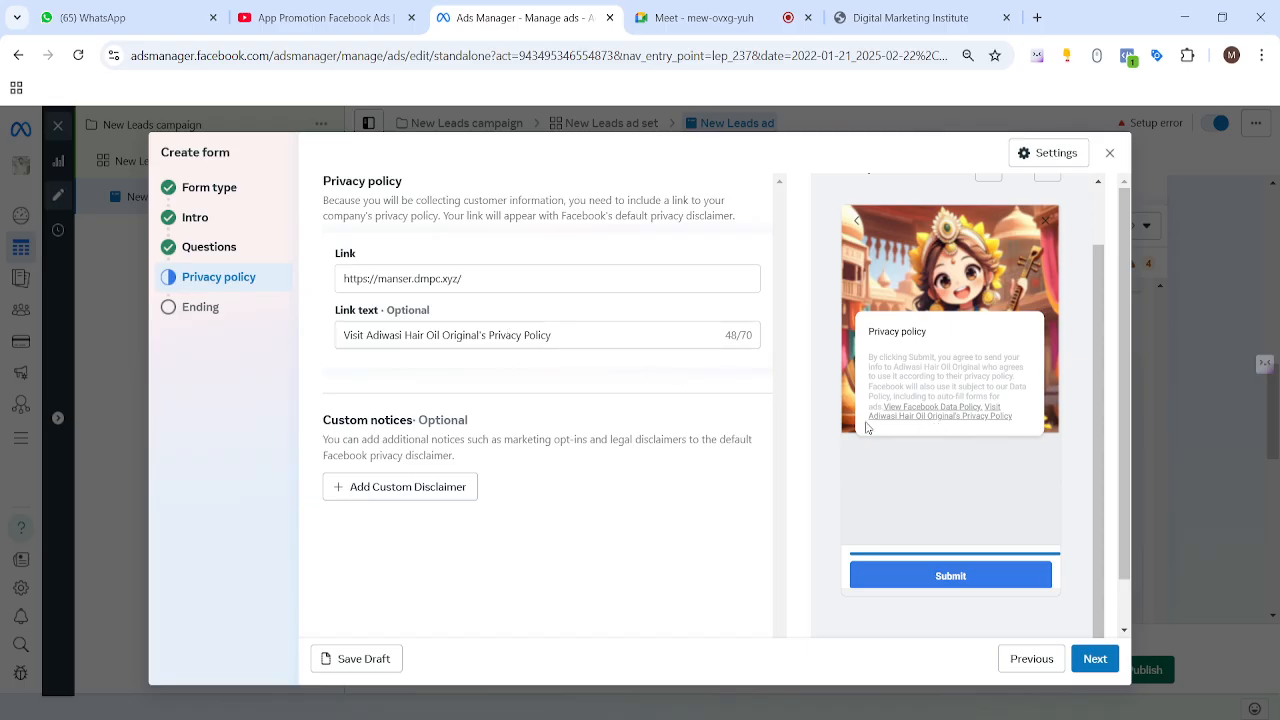
pyautogui.moveTo(867, 416); pyautogui.dragTo(960, 420)
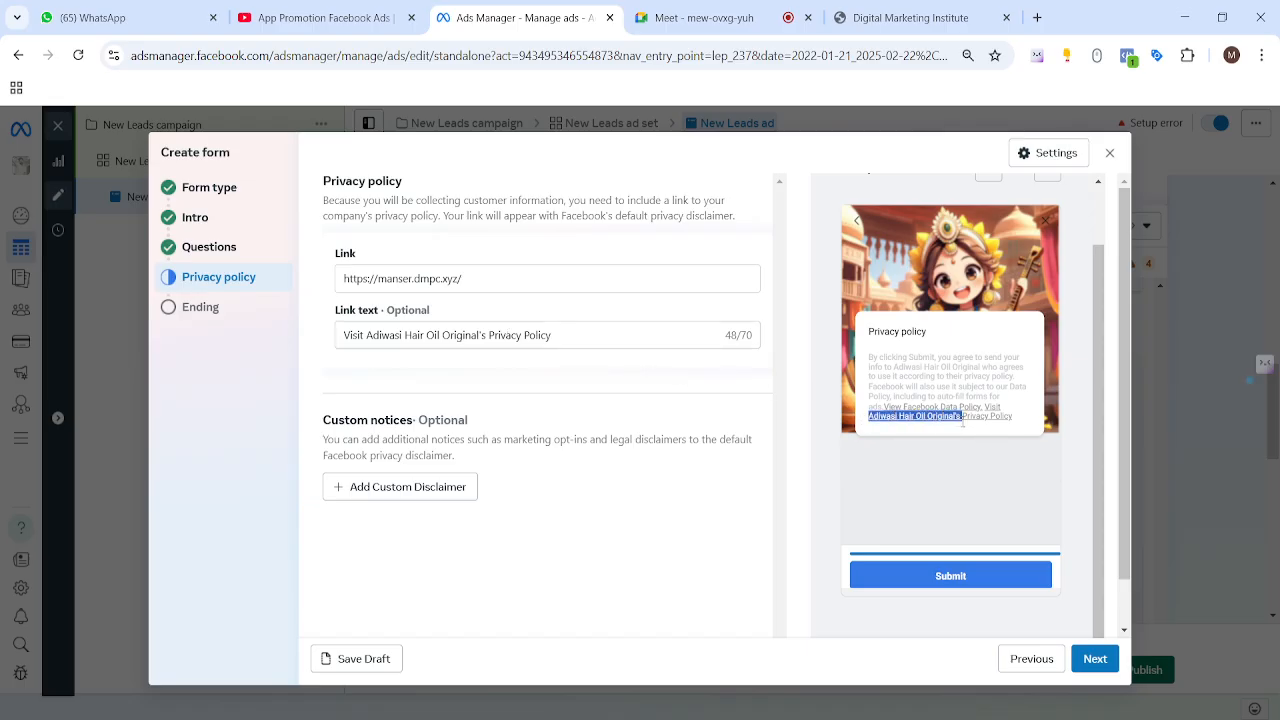
pyautogui.moveTo(556, 336); pyautogui.dragTo(301, 341)
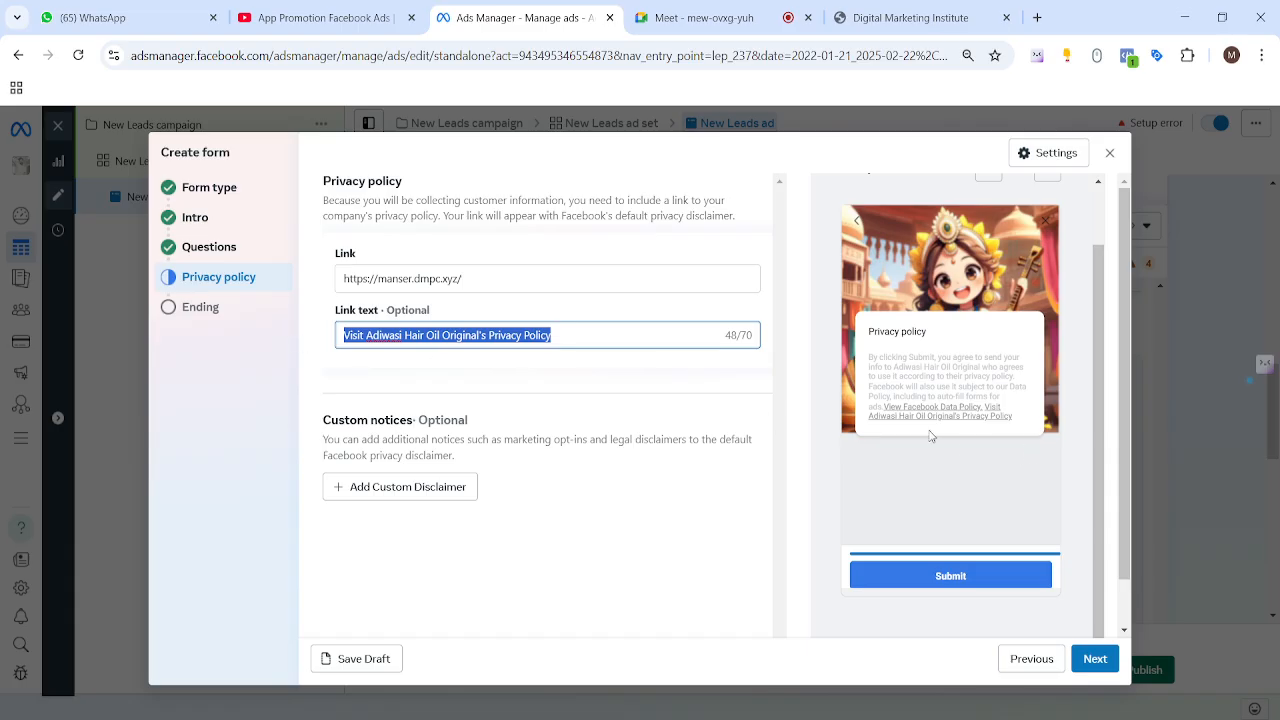
pyautogui.moveTo(868, 418); pyautogui.dragTo(968, 418)
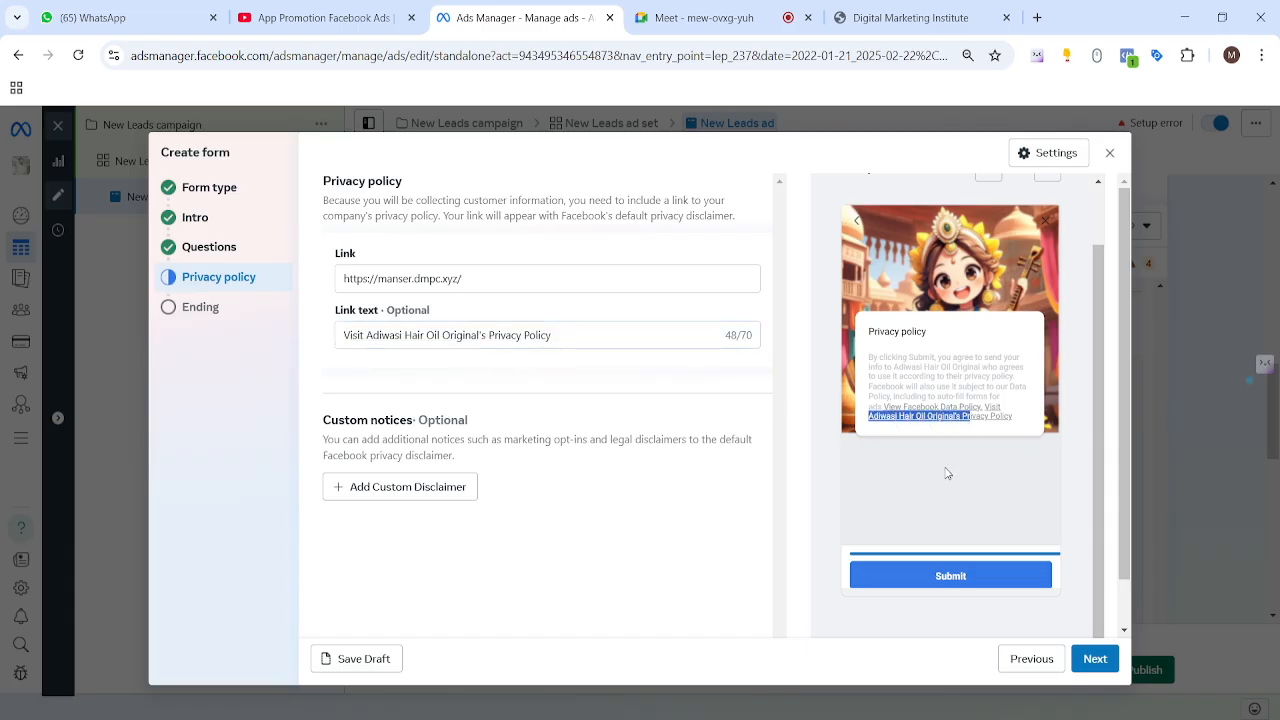
pyautogui.click(571, 367)
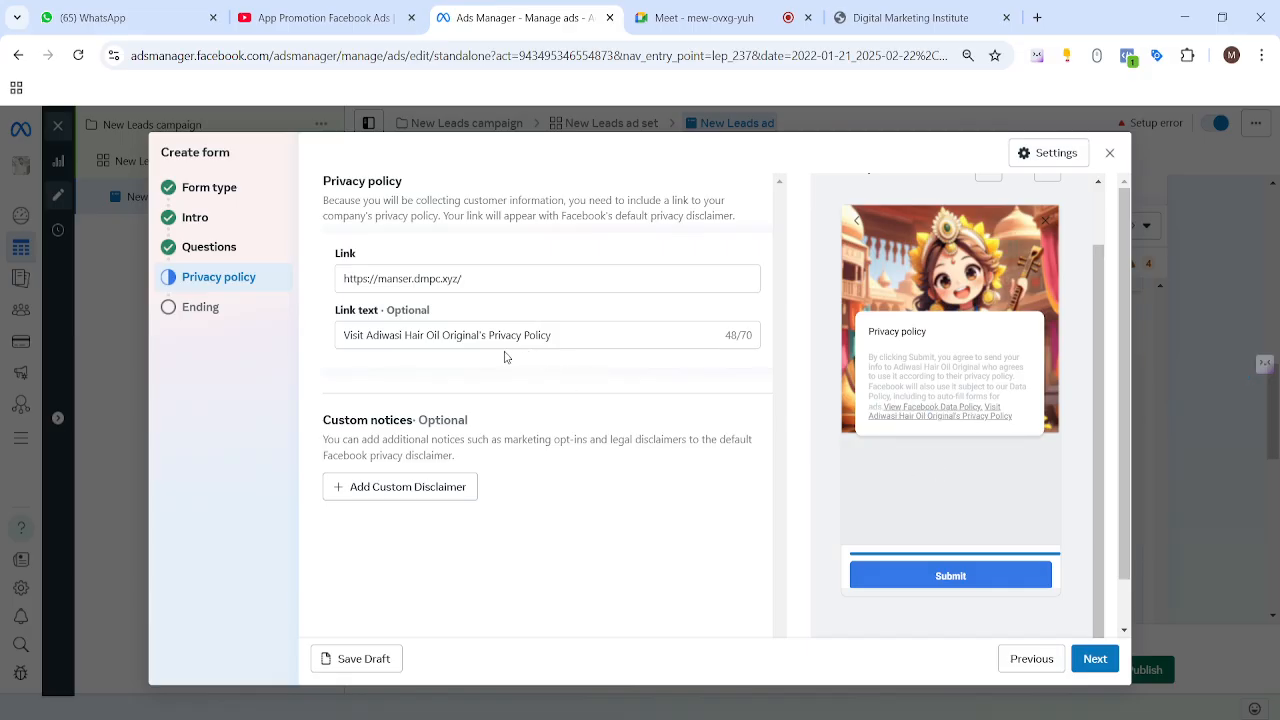
# Step: Review the custom notices and privacy disclaimer, then continue to the Ending step
pyautogui.scroll(-1, 505, 357)
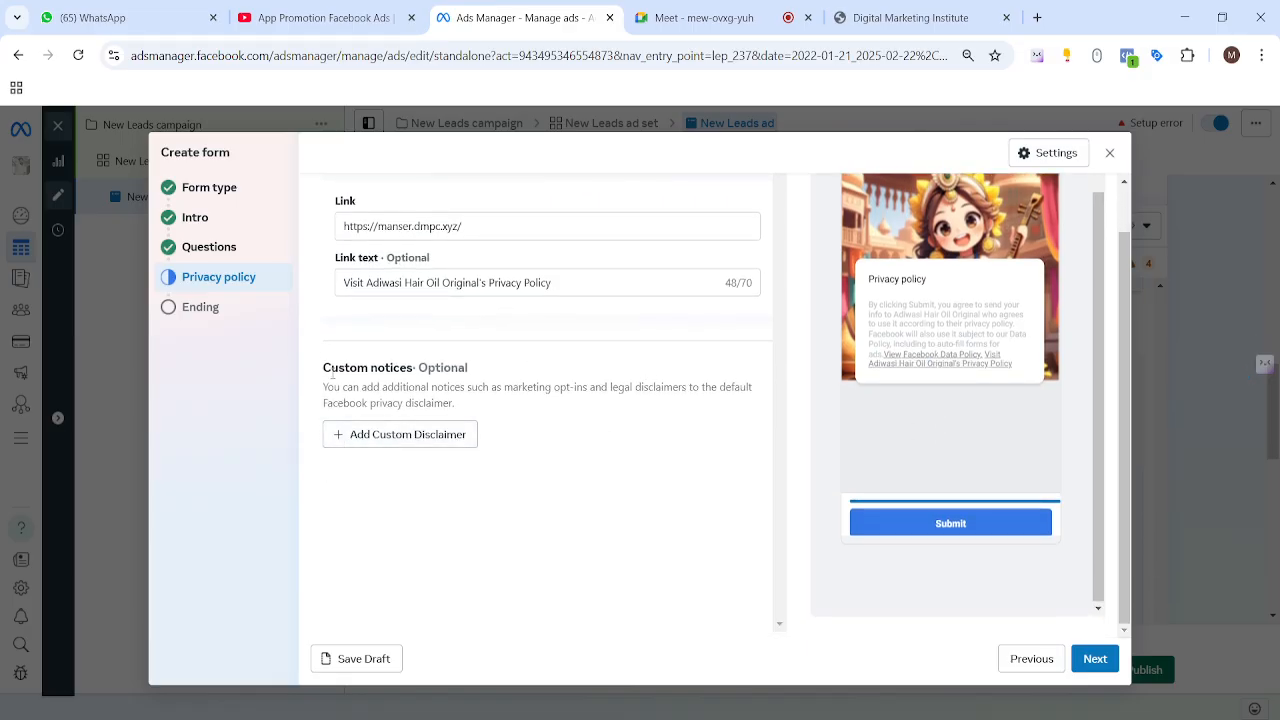
pyautogui.moveTo(323, 372); pyautogui.dragTo(470, 390)
pyautogui.click(591, 437)
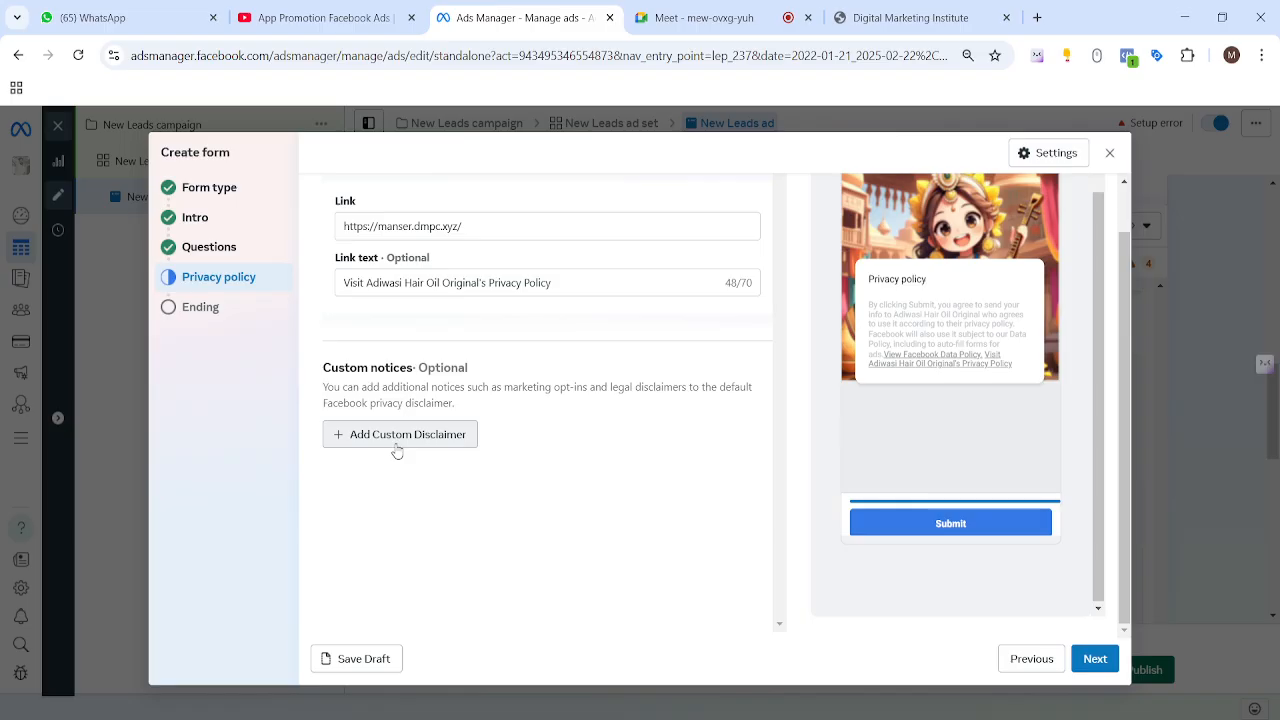
pyautogui.moveTo(865, 305); pyautogui.dragTo(1012, 362)
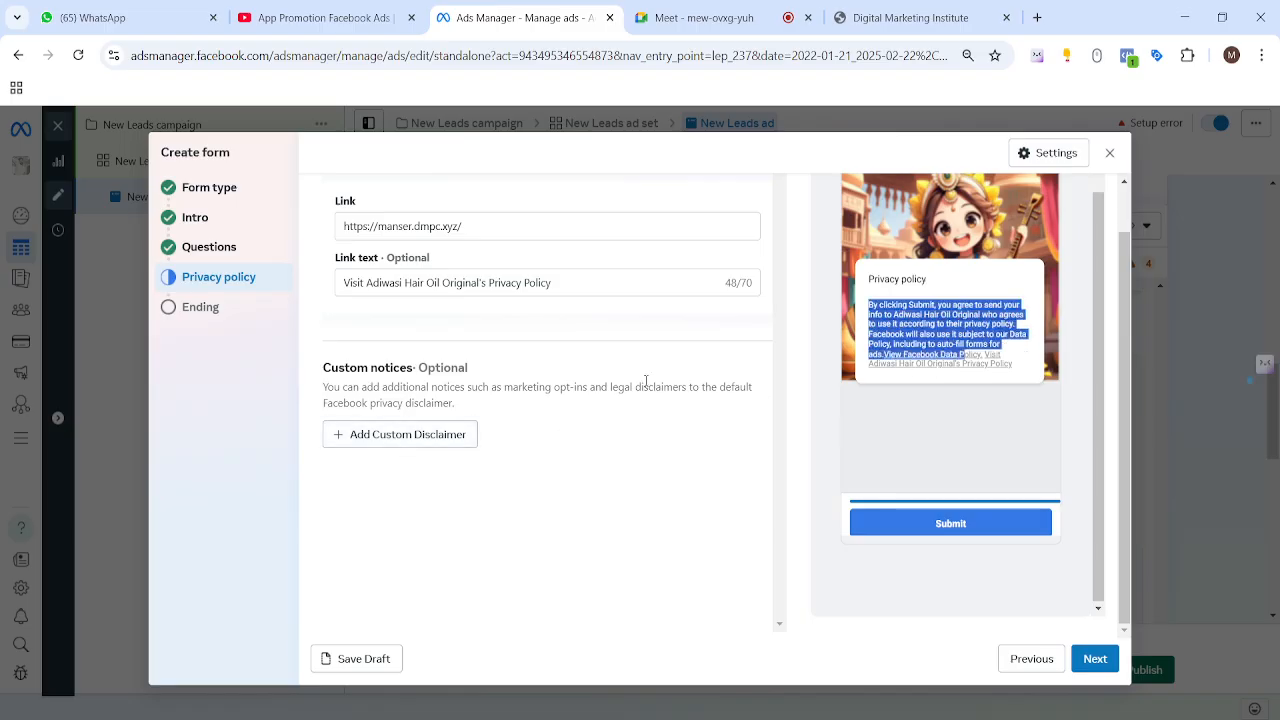
pyautogui.click(560, 468)
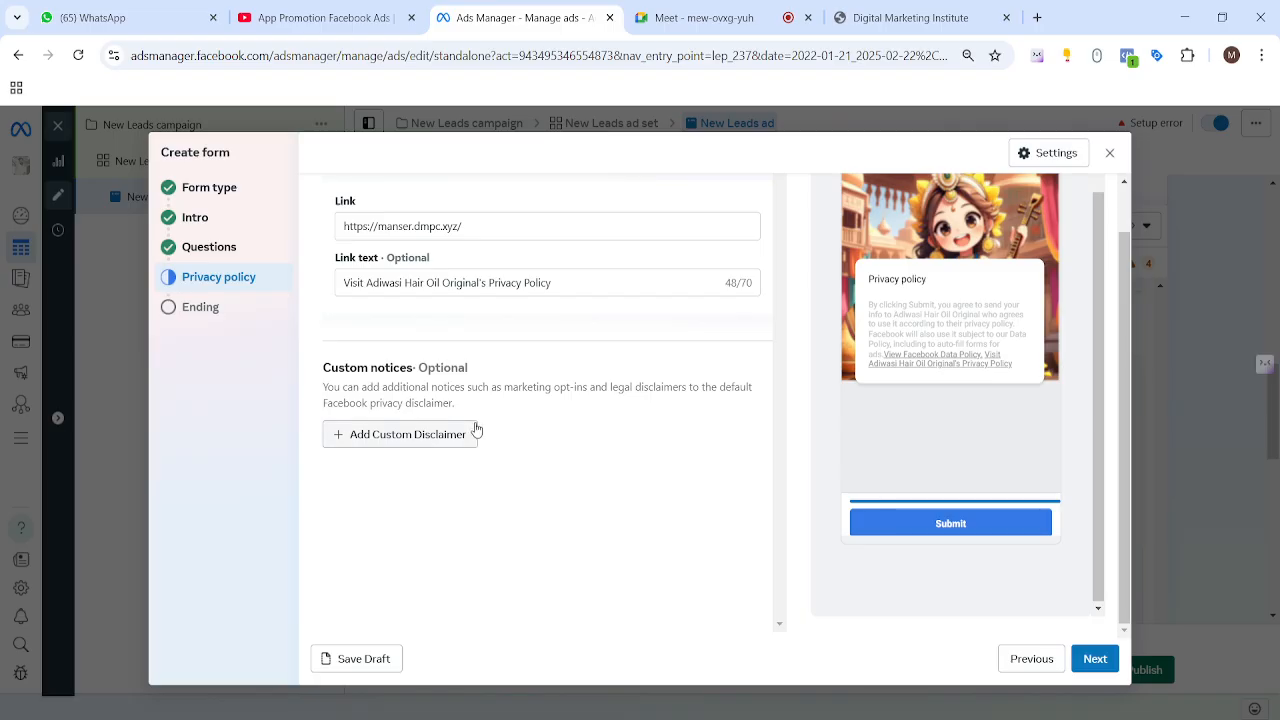
pyautogui.click(1094, 655)
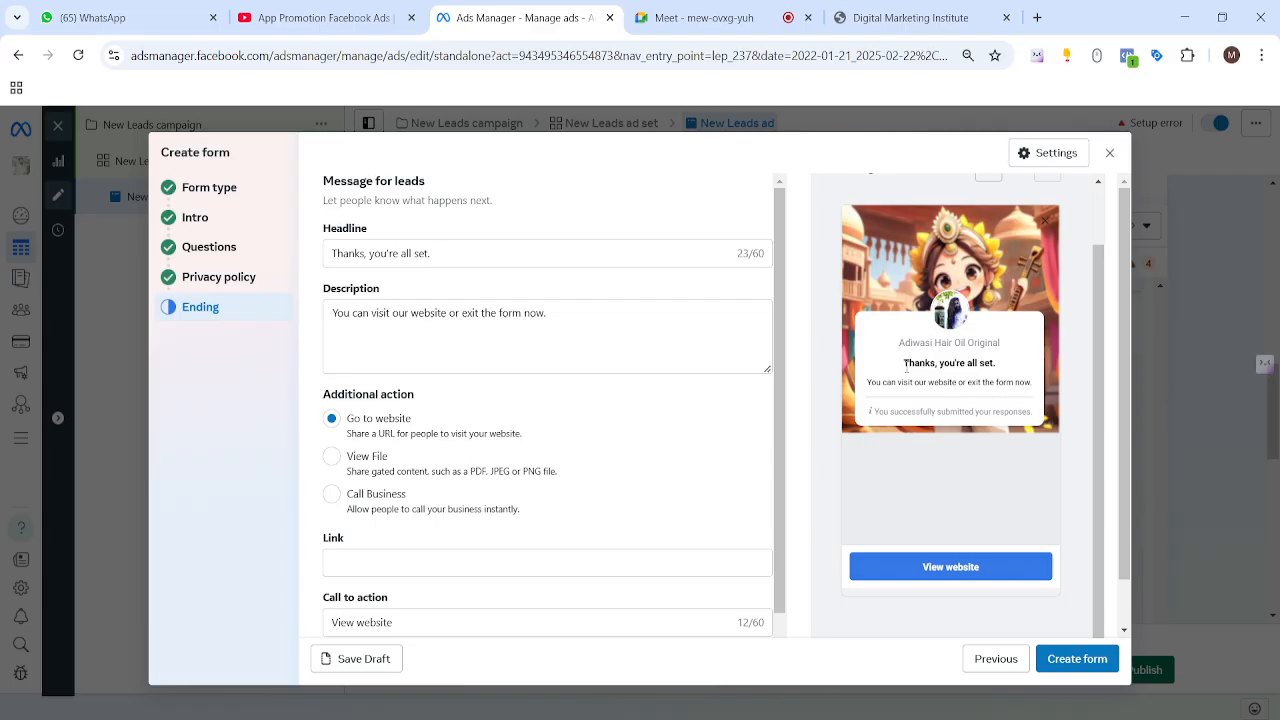
# Step: Review the ending's headline and description, then switch its additional action from View File to Call Business
pyautogui.moveTo(905, 367); pyautogui.dragTo(1018, 369)
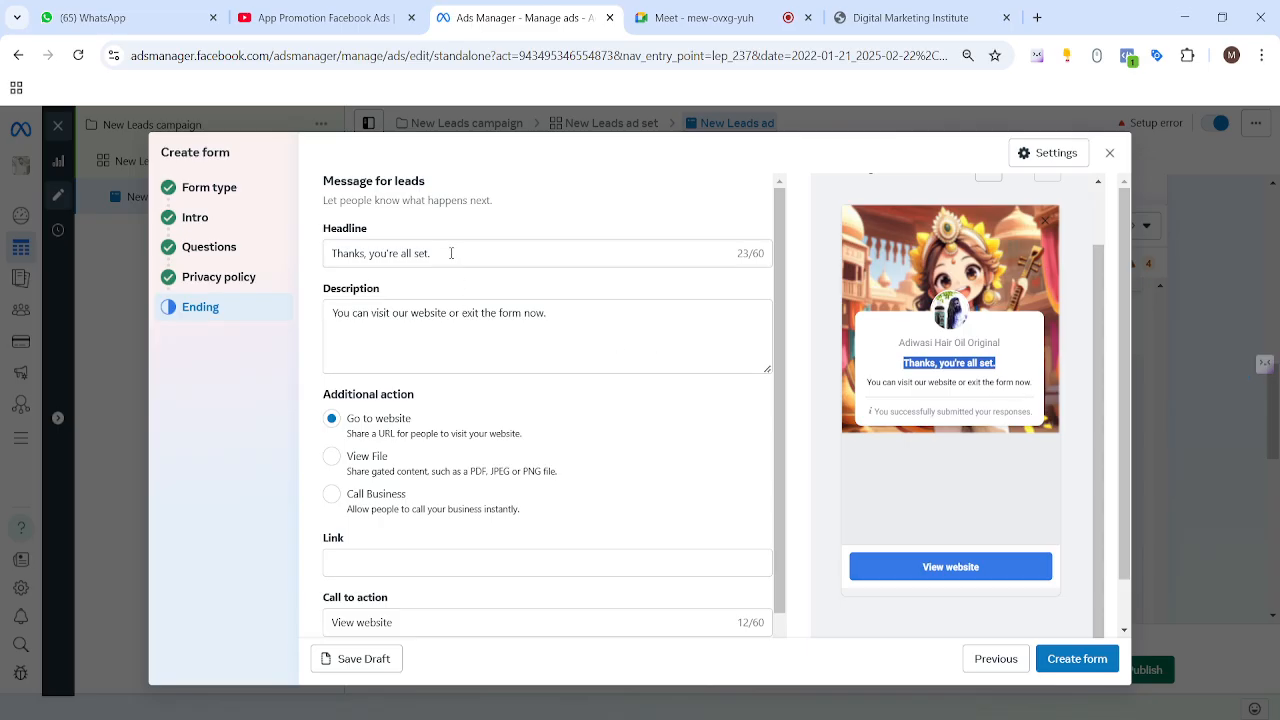
pyautogui.moveTo(452, 254); pyautogui.dragTo(331, 258)
pyautogui.moveTo(570, 325); pyautogui.dragTo(305, 323)
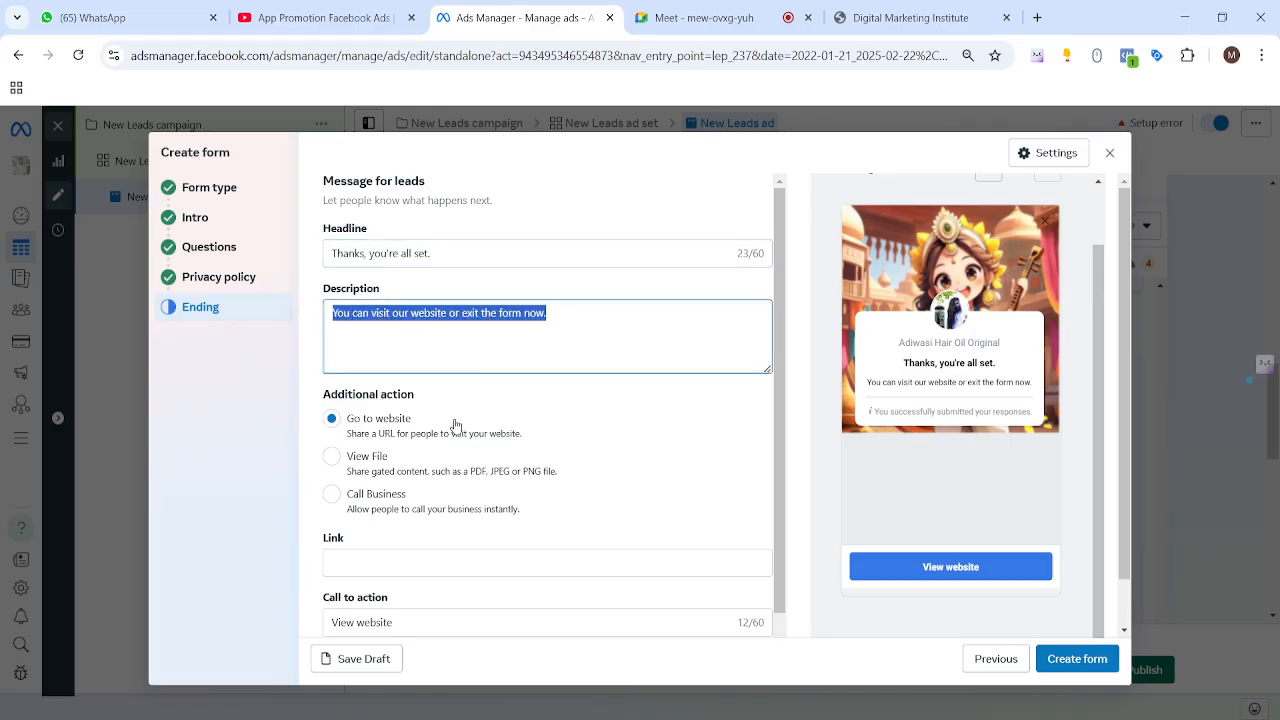
pyautogui.scroll(-1, 477, 425)
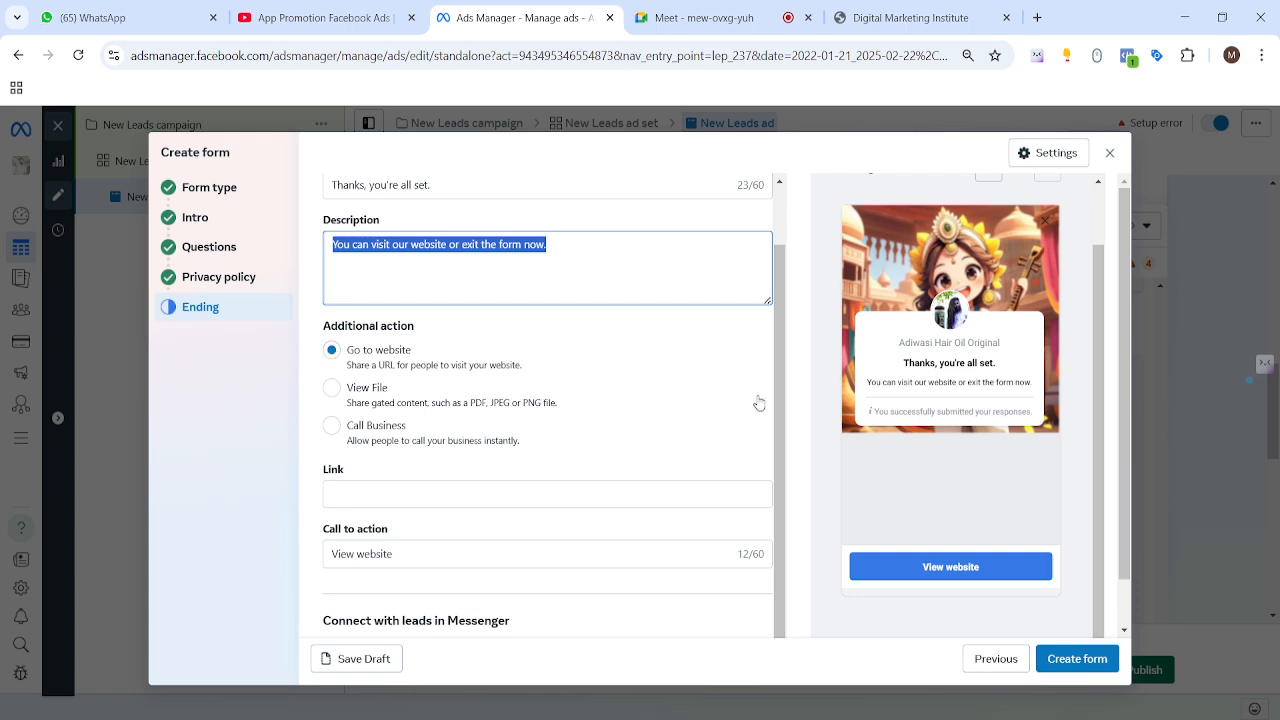
pyautogui.click(332, 388)
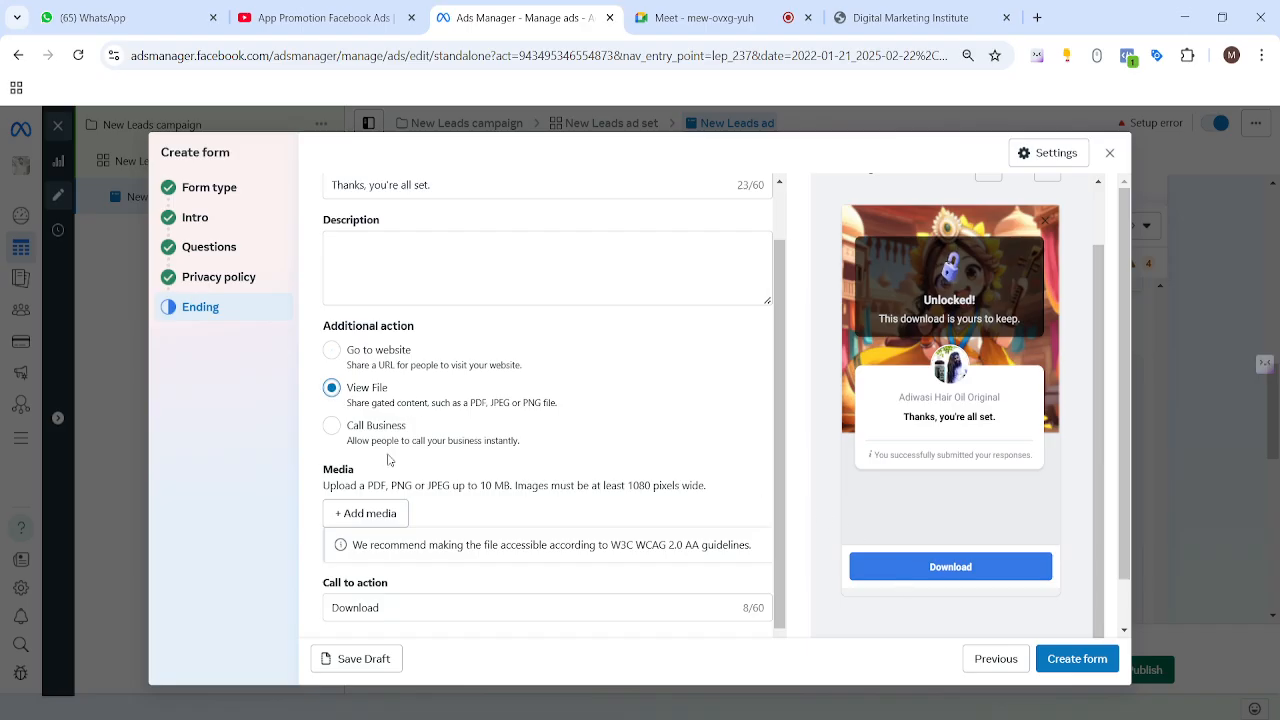
pyautogui.click(332, 426)
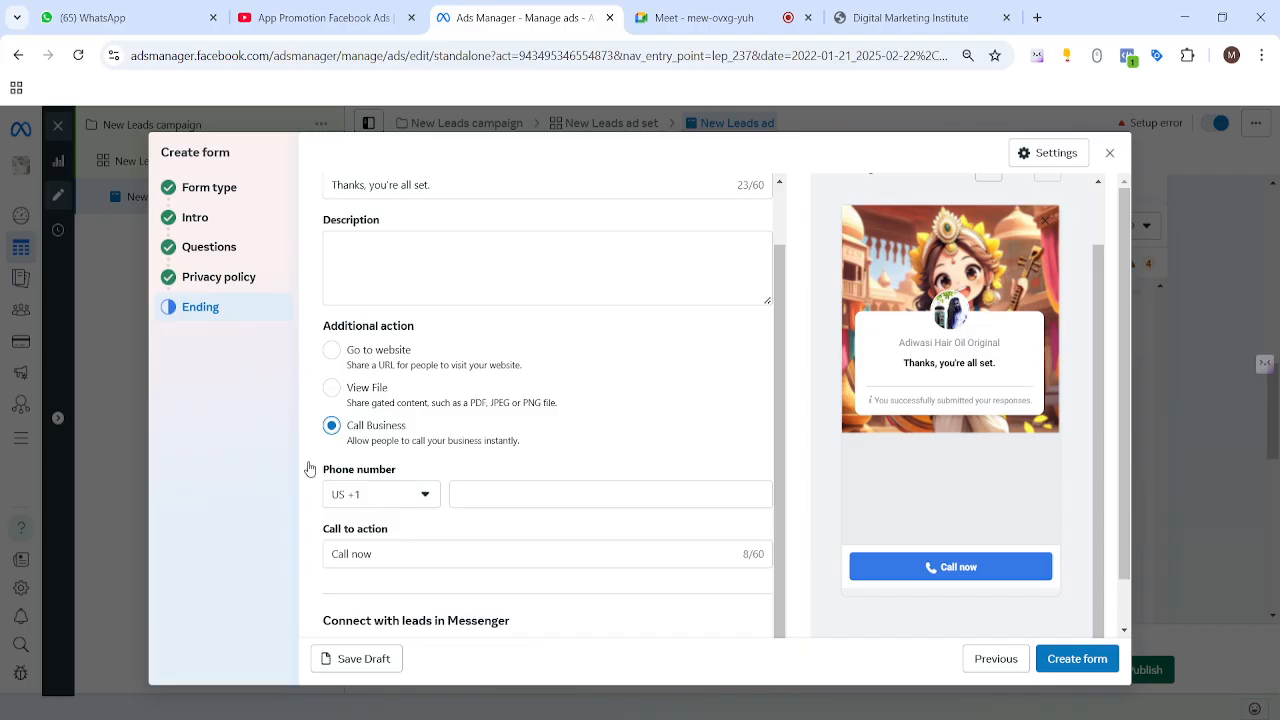
# Step: Enter the business phone number with India's IN +91 country code
pyautogui.click(417, 497)
pyautogui.write('in')
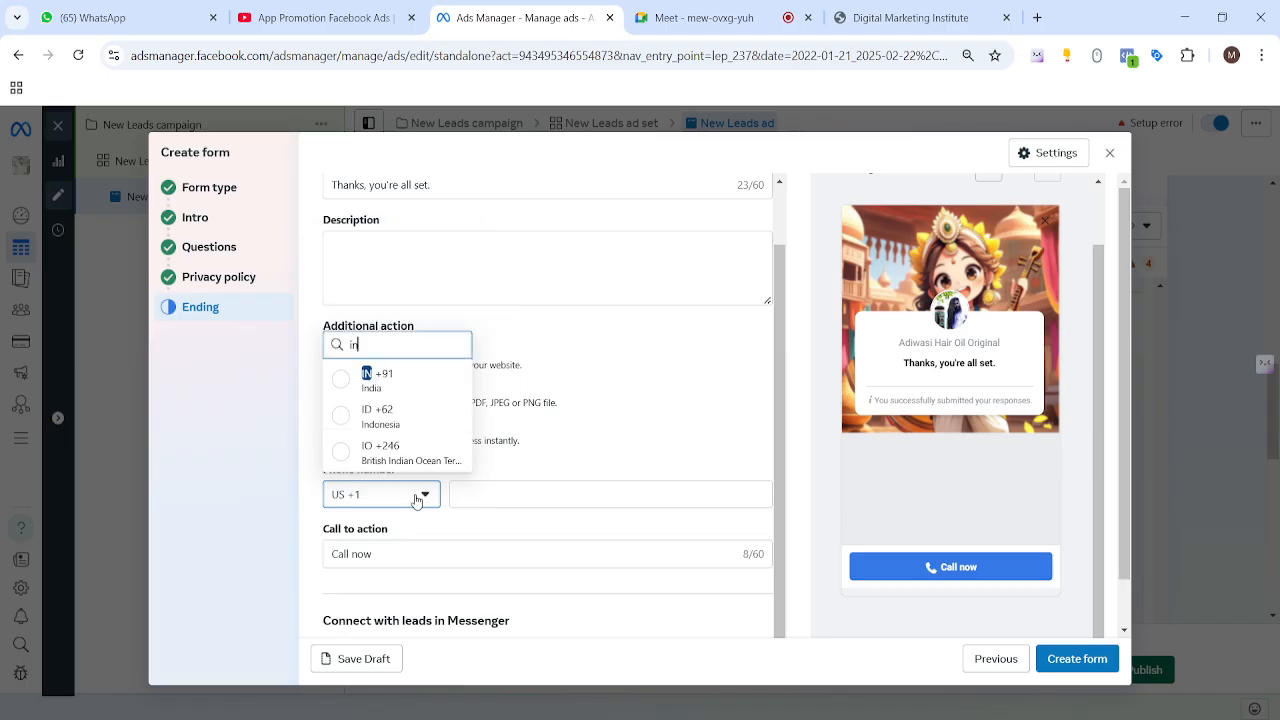
pyautogui.click(375, 380)
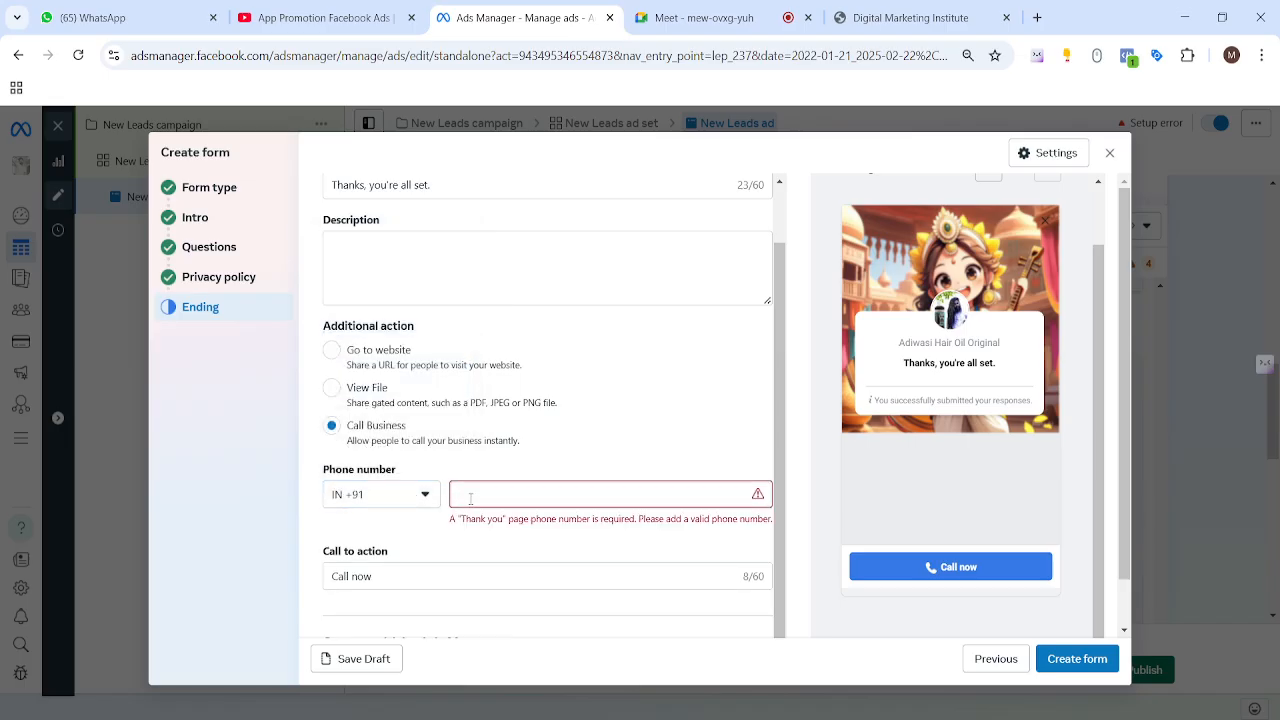
pyautogui.click(470, 494)
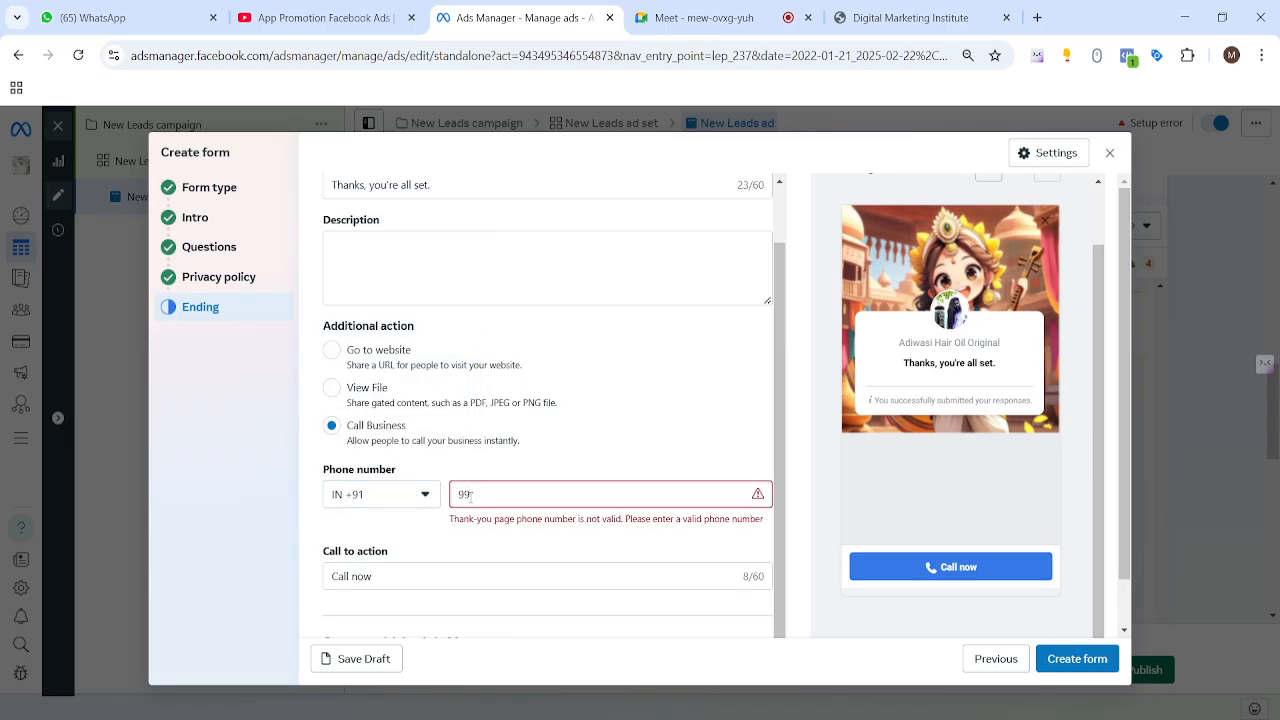
pyautogui.click(680, 455)
# Step: Relabel the call-to-action button 'Call For Quick Response'
pyautogui.scroll(-1, 536, 509)
pyautogui.moveTo(385, 503); pyautogui.dragTo(300, 507)
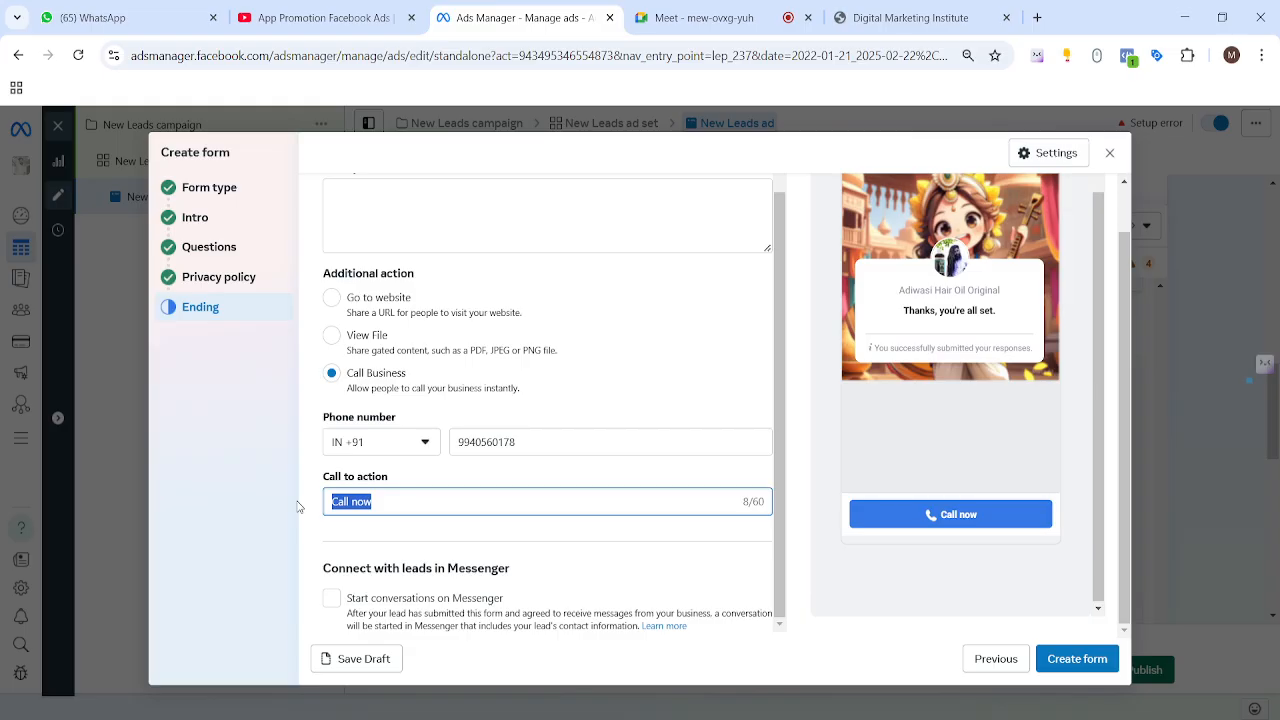
pyautogui.write('Call For Qu')
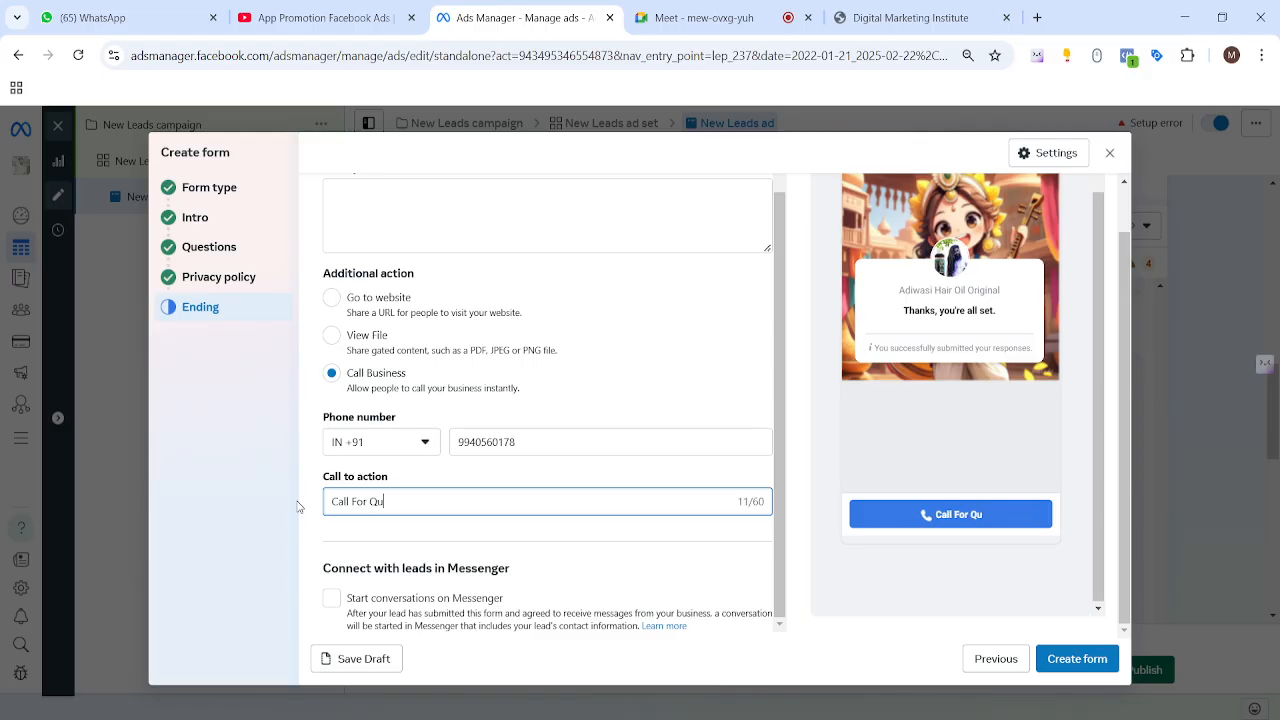
pyautogui.write('ick Response')
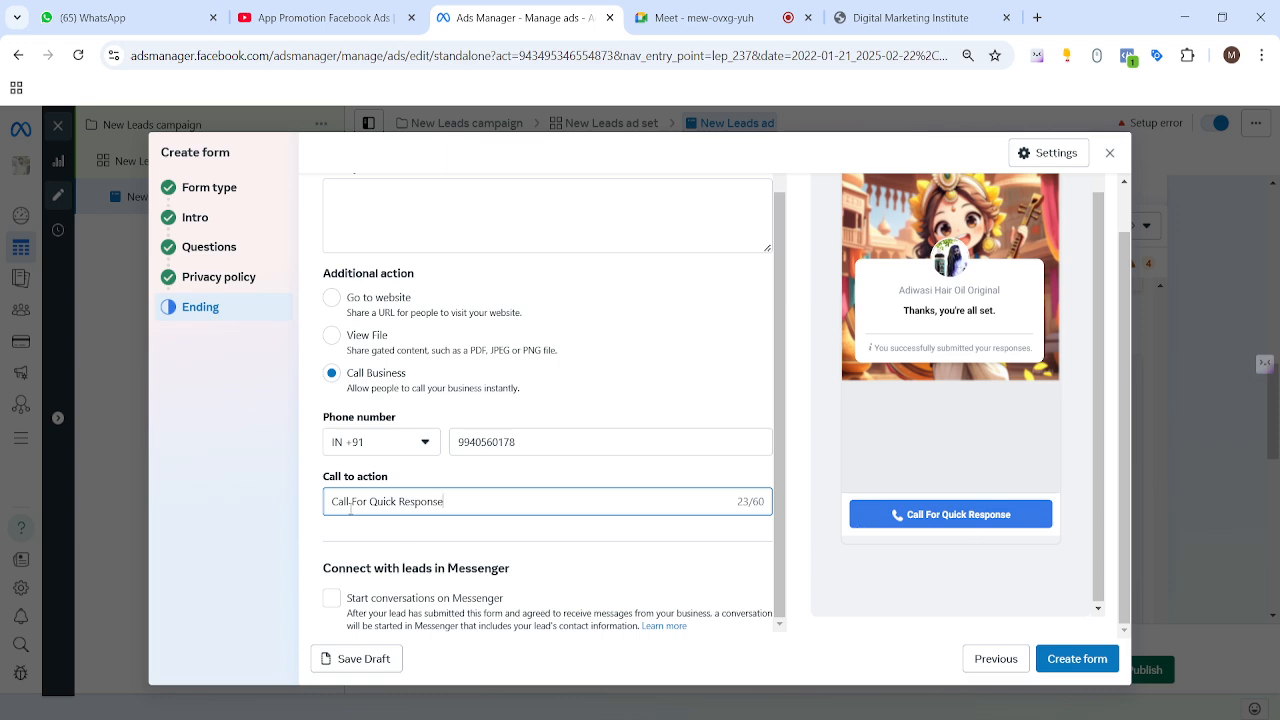
pyautogui.moveTo(321, 569); pyautogui.dragTo(565, 582)
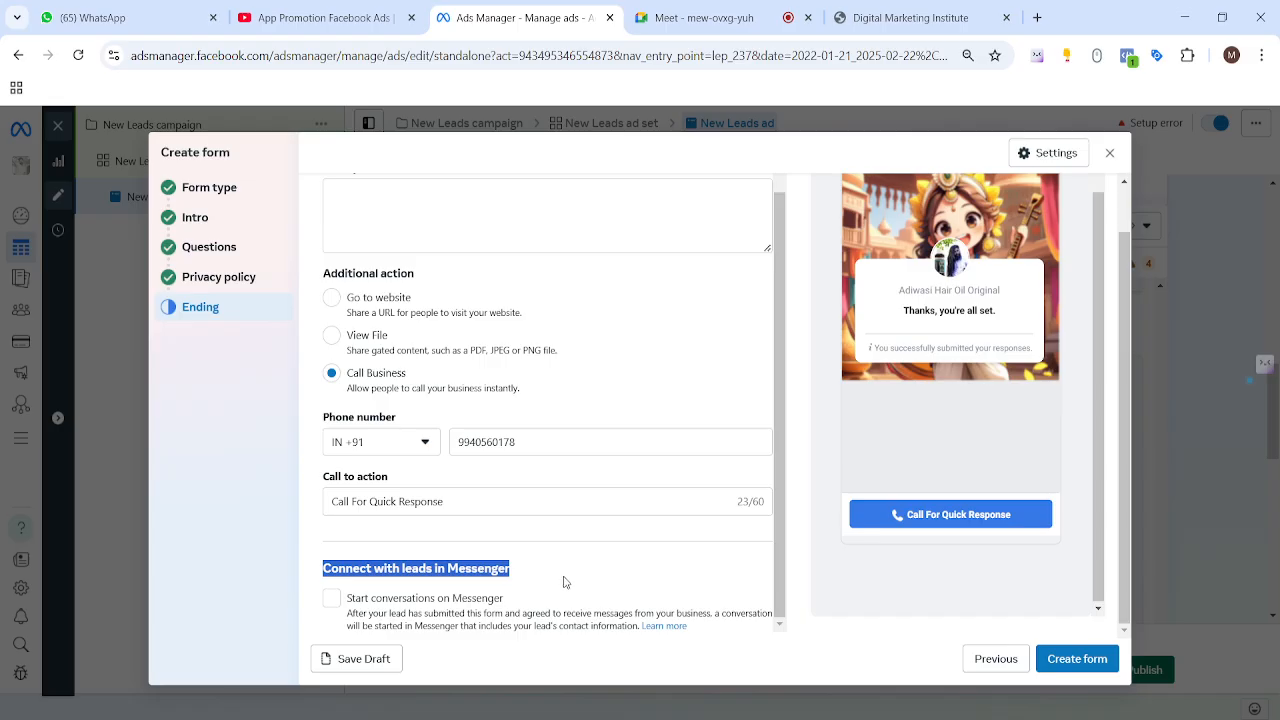
# Step: Turn Messenger conversations with leads on, then back off
pyautogui.click(566, 579)
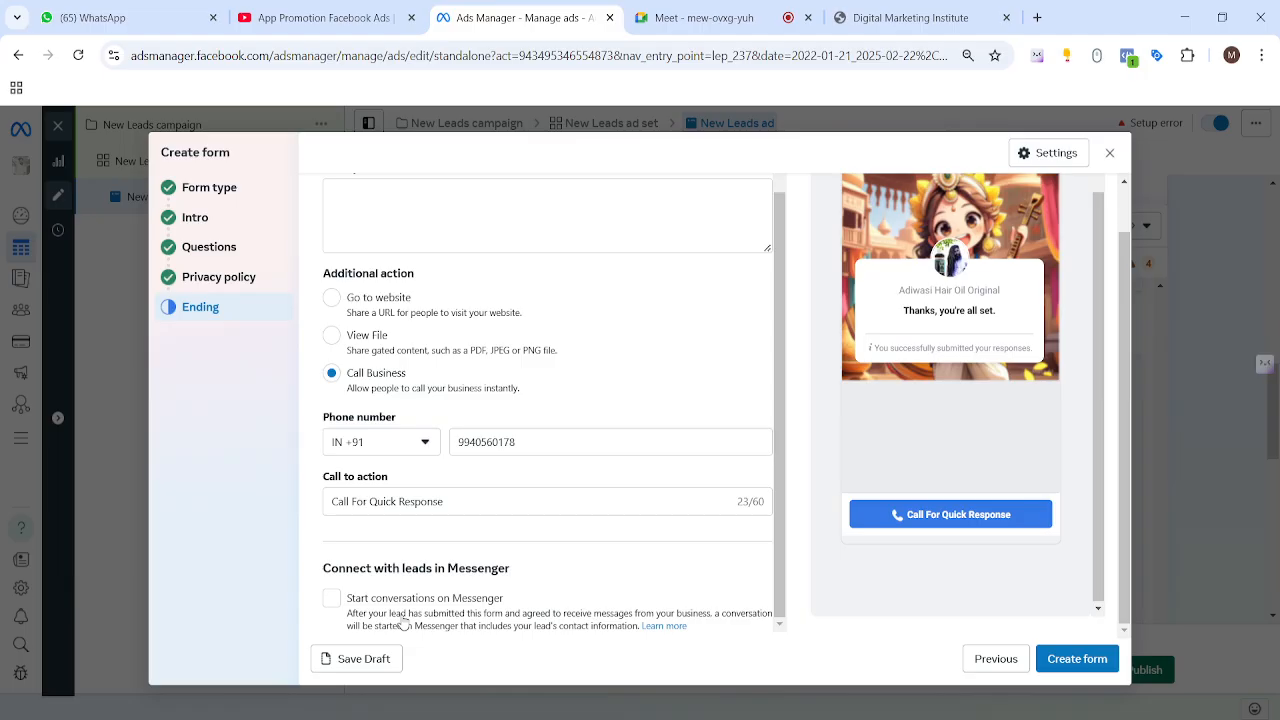
pyautogui.moveTo(349, 626); pyautogui.dragTo(380, 628)
pyautogui.click(333, 600)
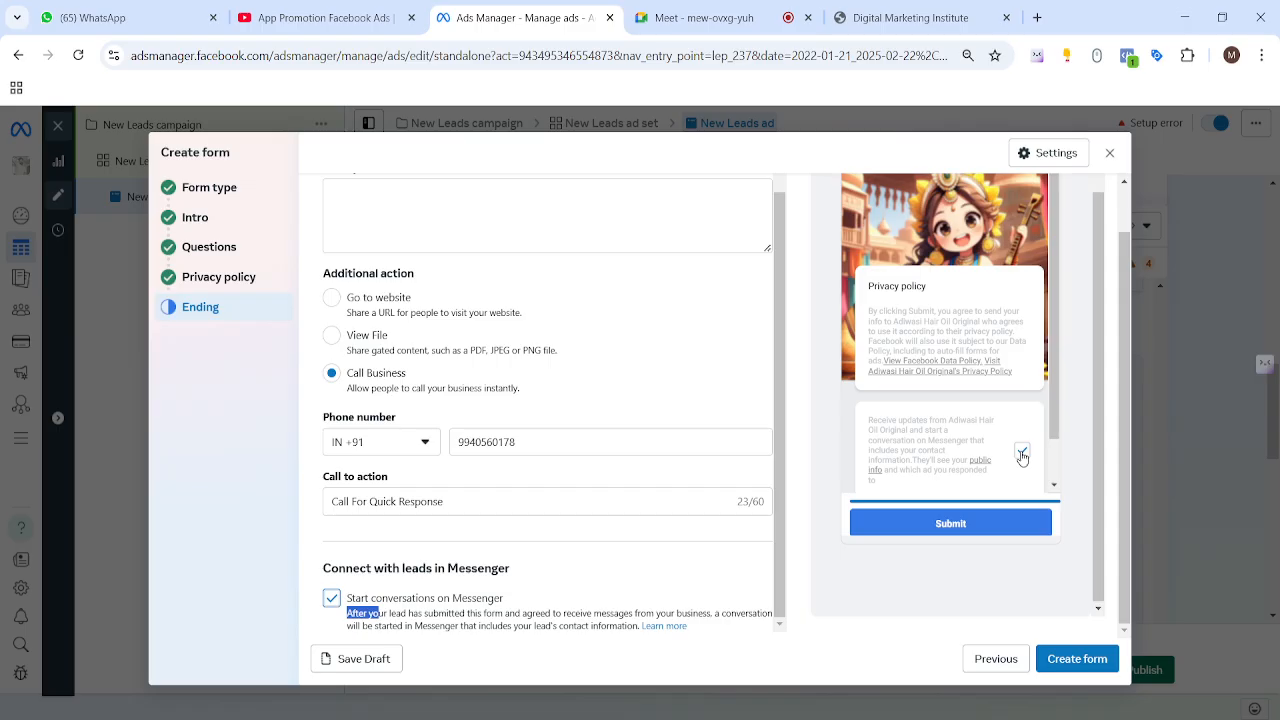
pyautogui.scroll(-1, 1021, 457)
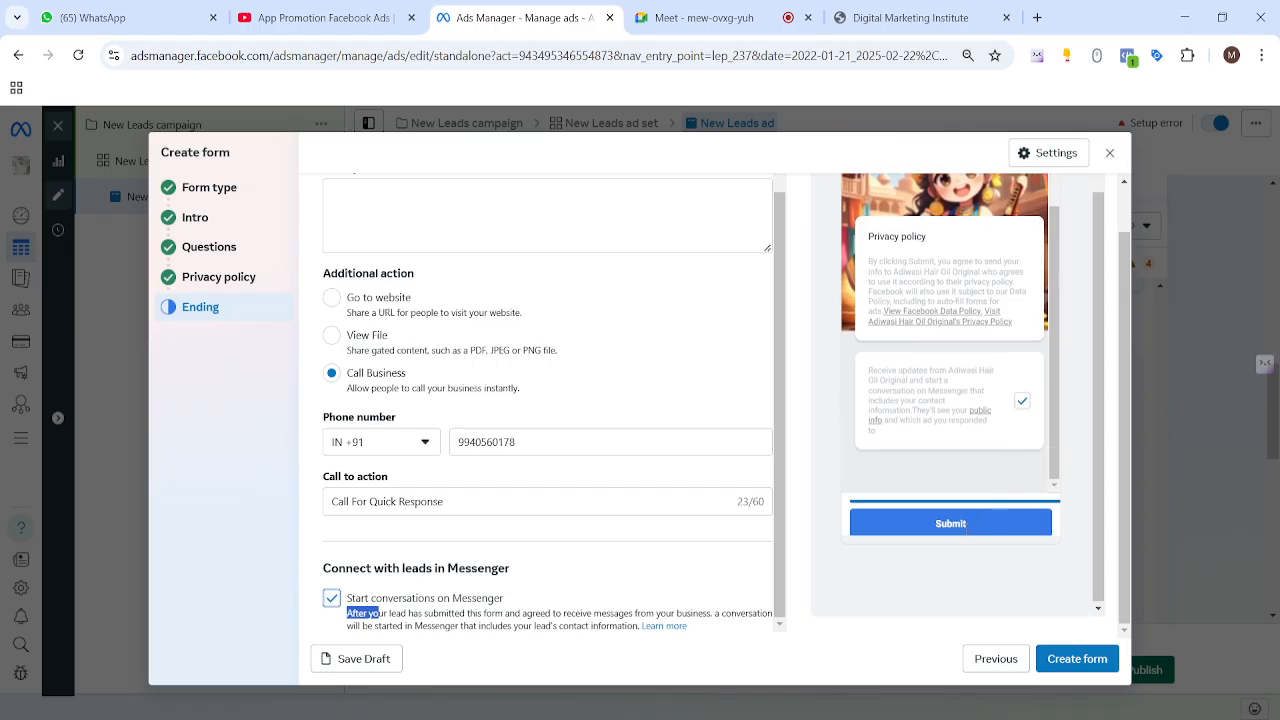
pyautogui.click(332, 598)
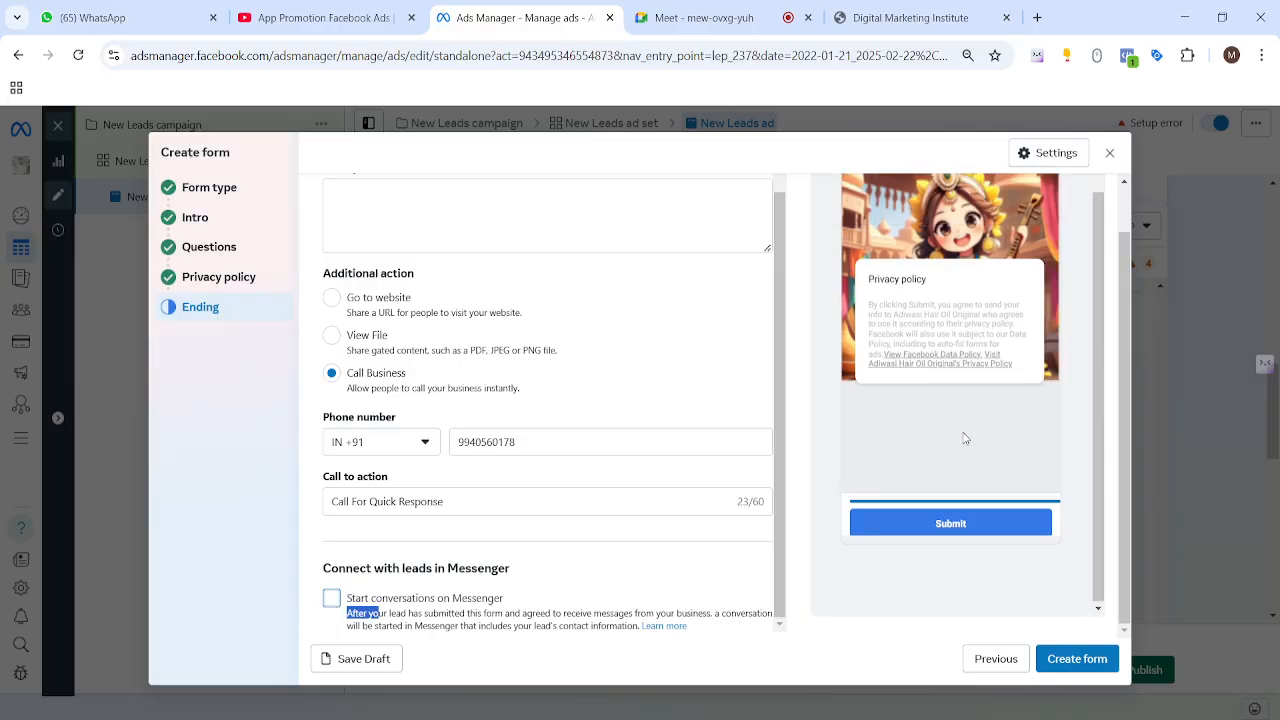
# Step: Write the ending description 'Thanking for filling up the form now you can call us clicking button below'
pyautogui.click(1080, 664)
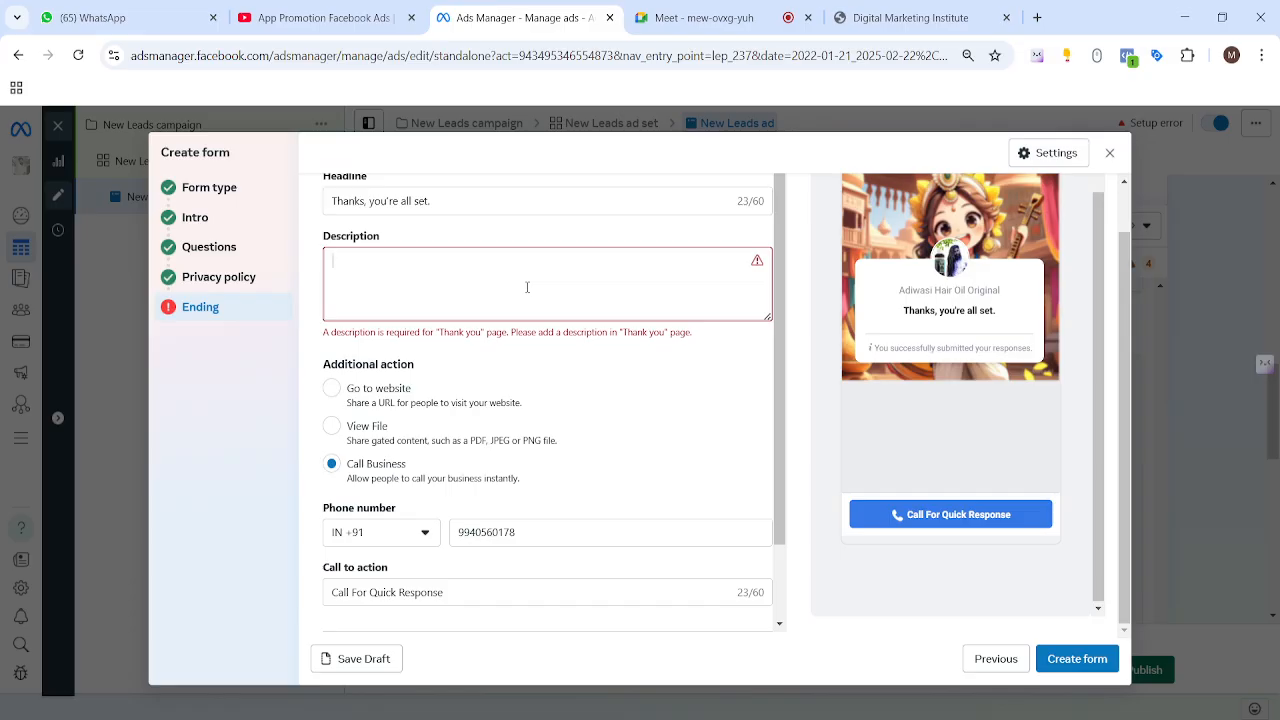
pyautogui.write('Thankinf or f')
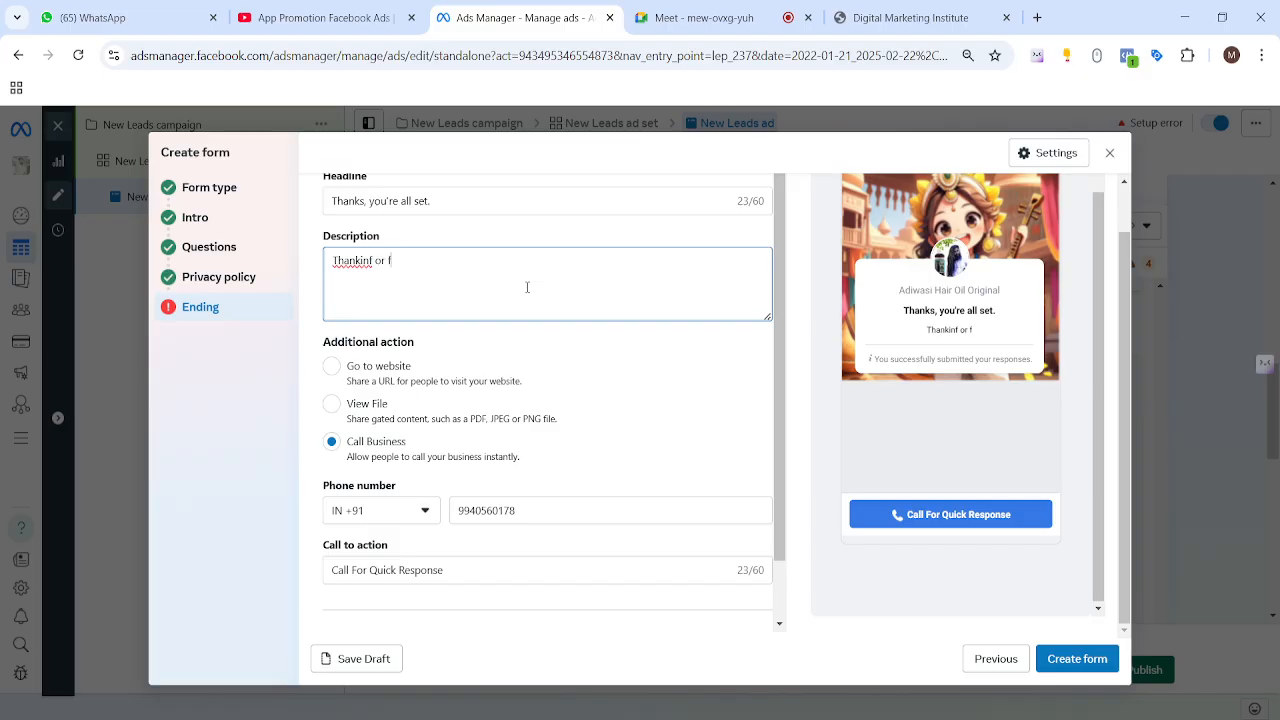
pyautogui.press('BackSpace')
pyautogui.press('BackSpace')
pyautogui.press('BackSpace')
pyautogui.press('BackSpace')
pyautogui.press('BackSpace')
pyautogui.press('BackSpace')
pyautogui.write('g for filling up')
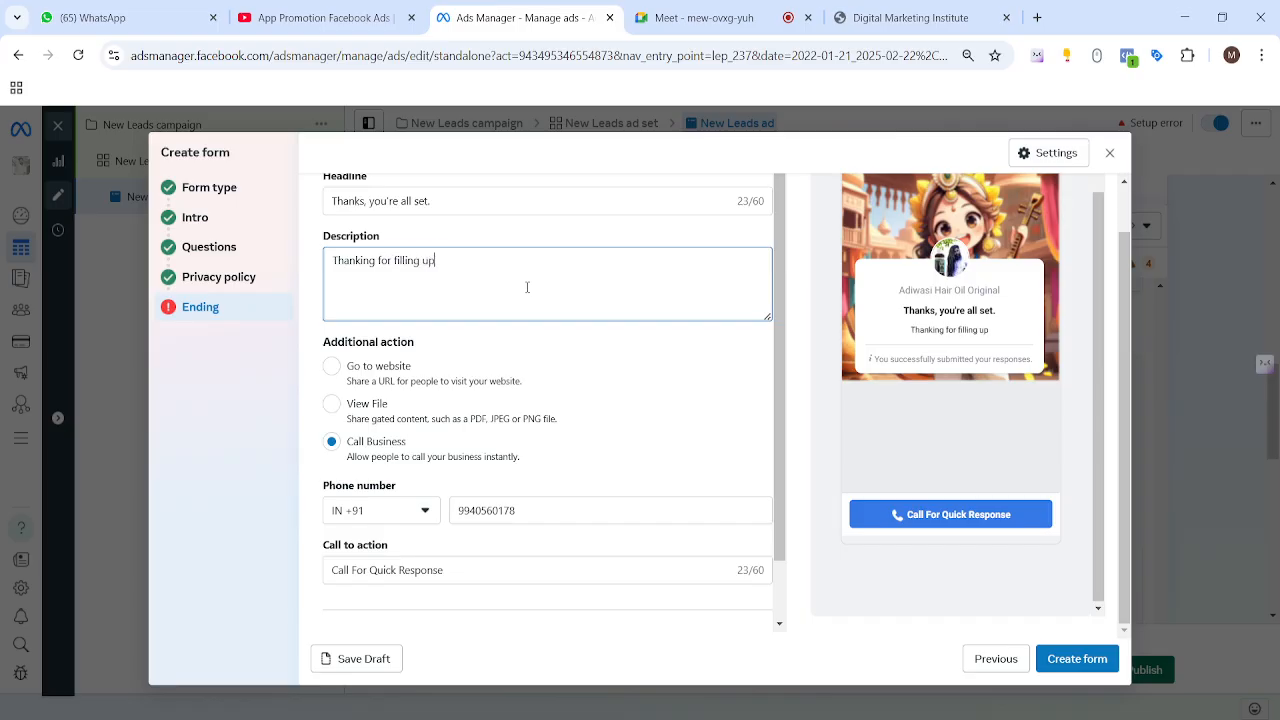
pyautogui.write(' the form n')
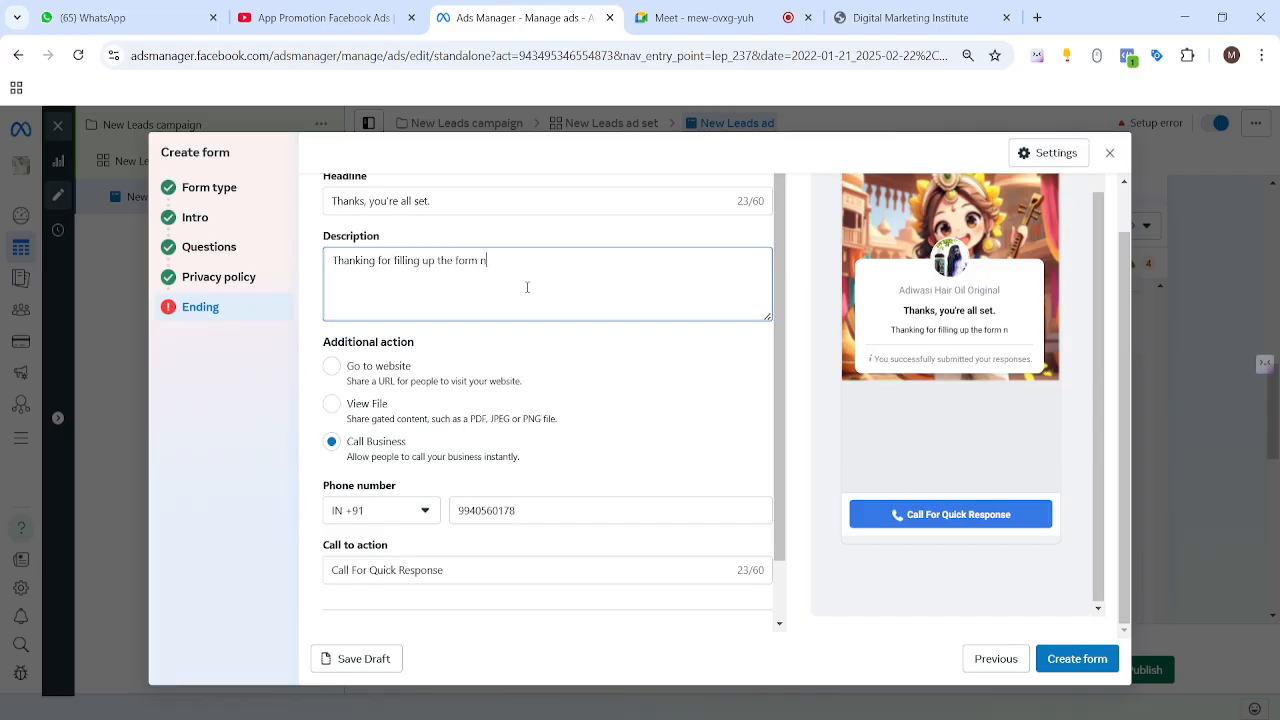
pyautogui.press('BackSpace')
pyautogui.press('BackSpace')
pyautogui.press('BackSpace')
pyautogui.write('m now you can ')
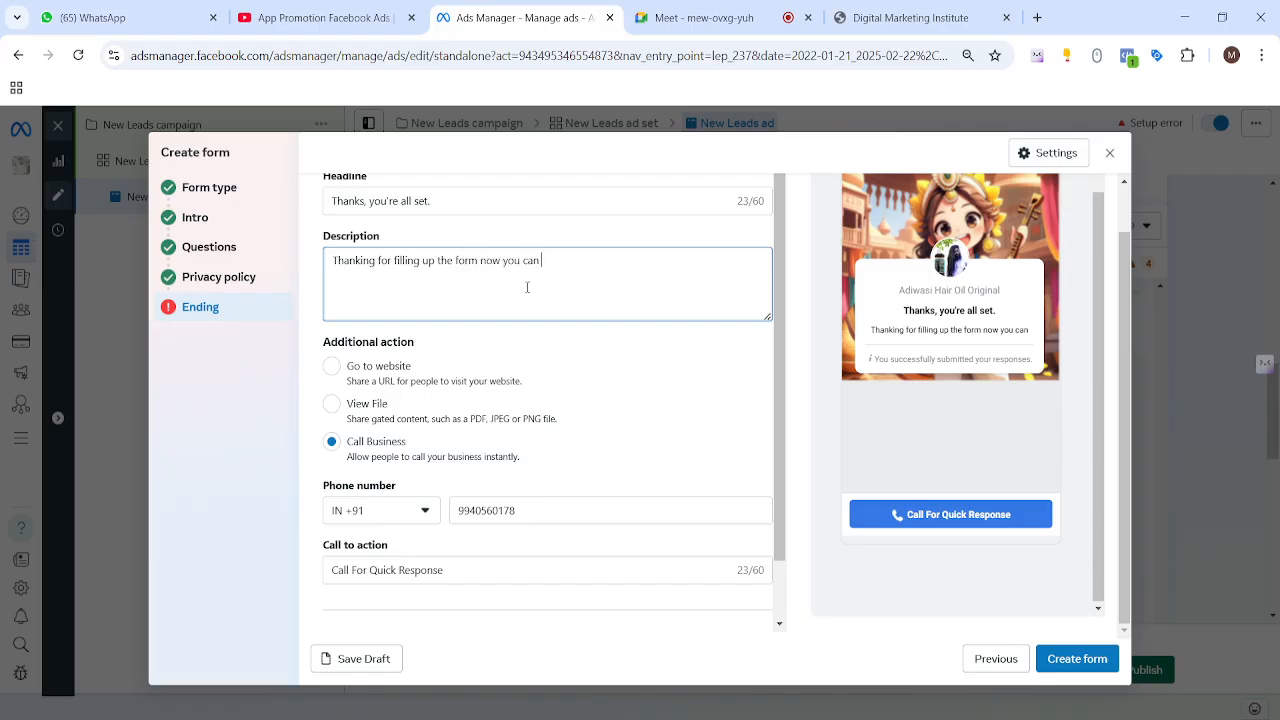
pyautogui.write('call us')
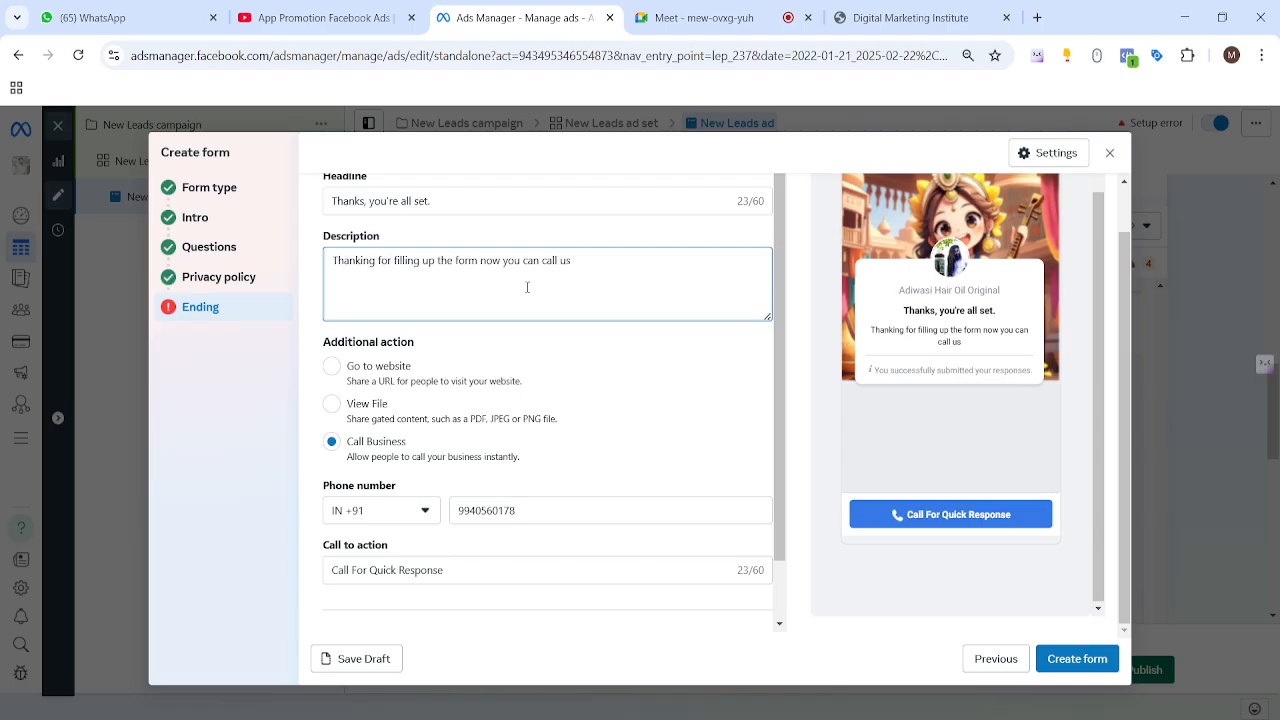
pyautogui.write(' clicking button below')
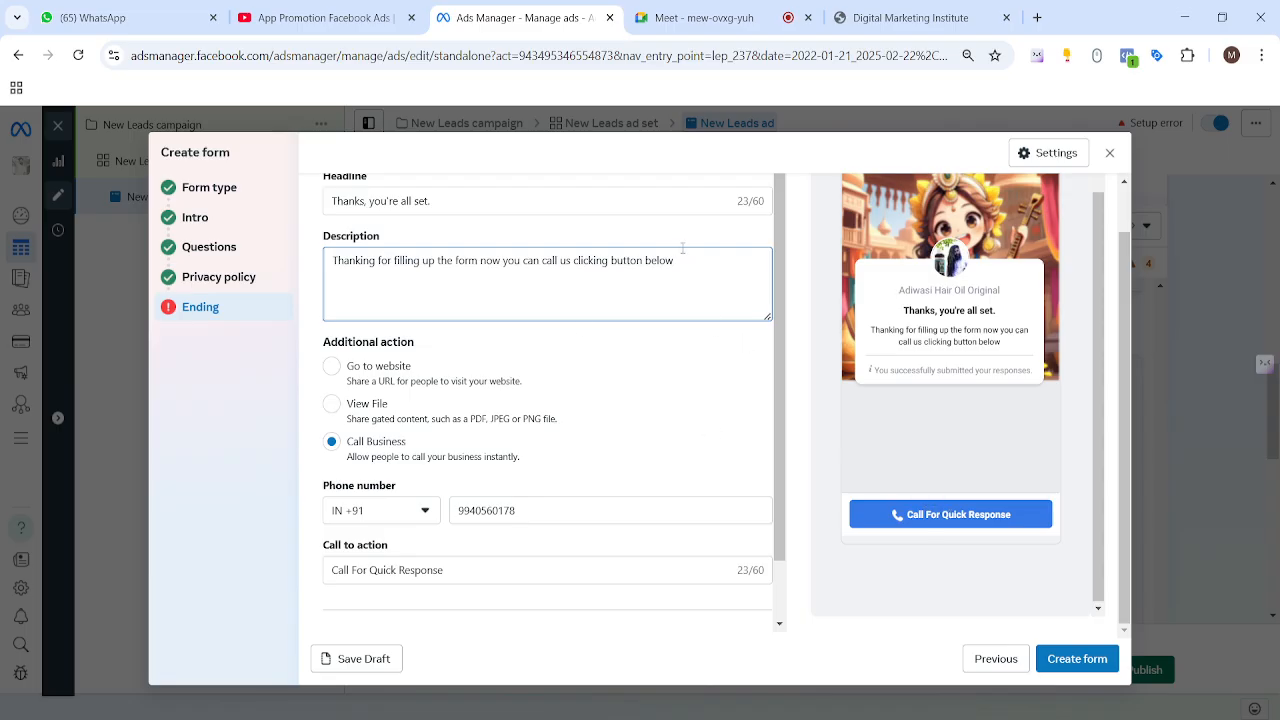
pyautogui.moveTo(682, 247); pyautogui.dragTo(583, 260)
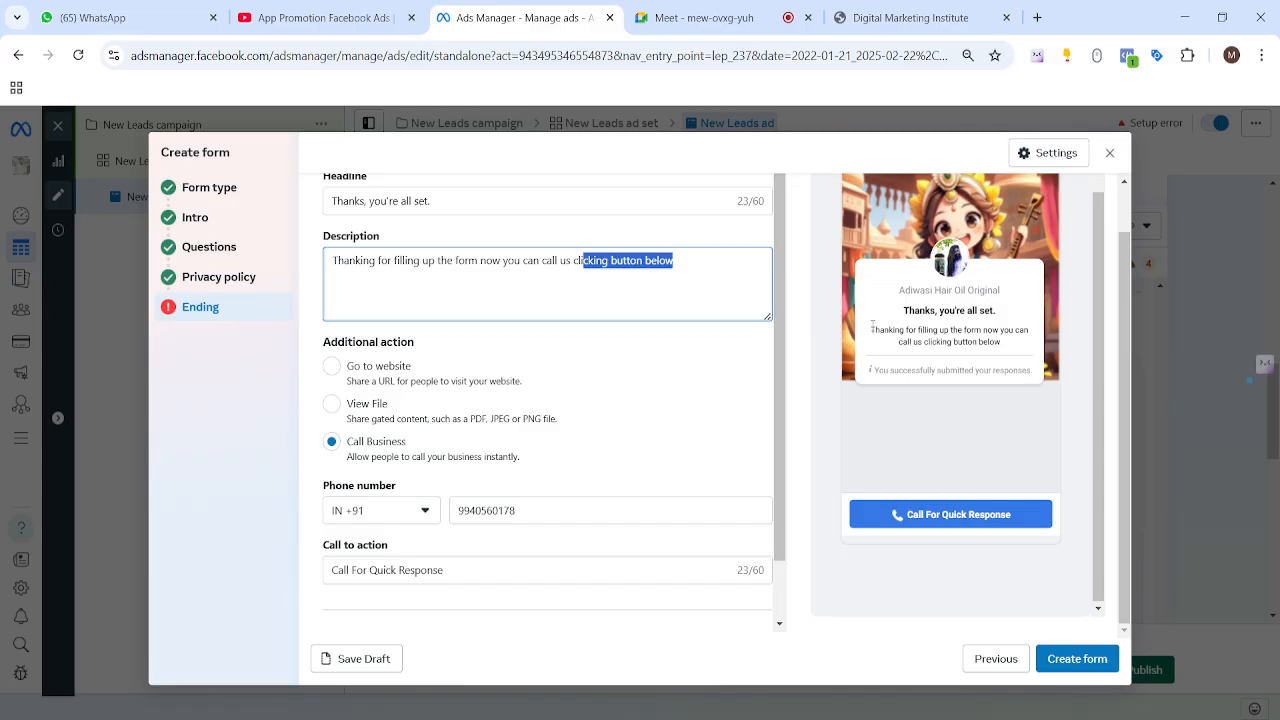
pyautogui.moveTo(872, 327); pyautogui.dragTo(938, 347)
pyautogui.click(1013, 354)
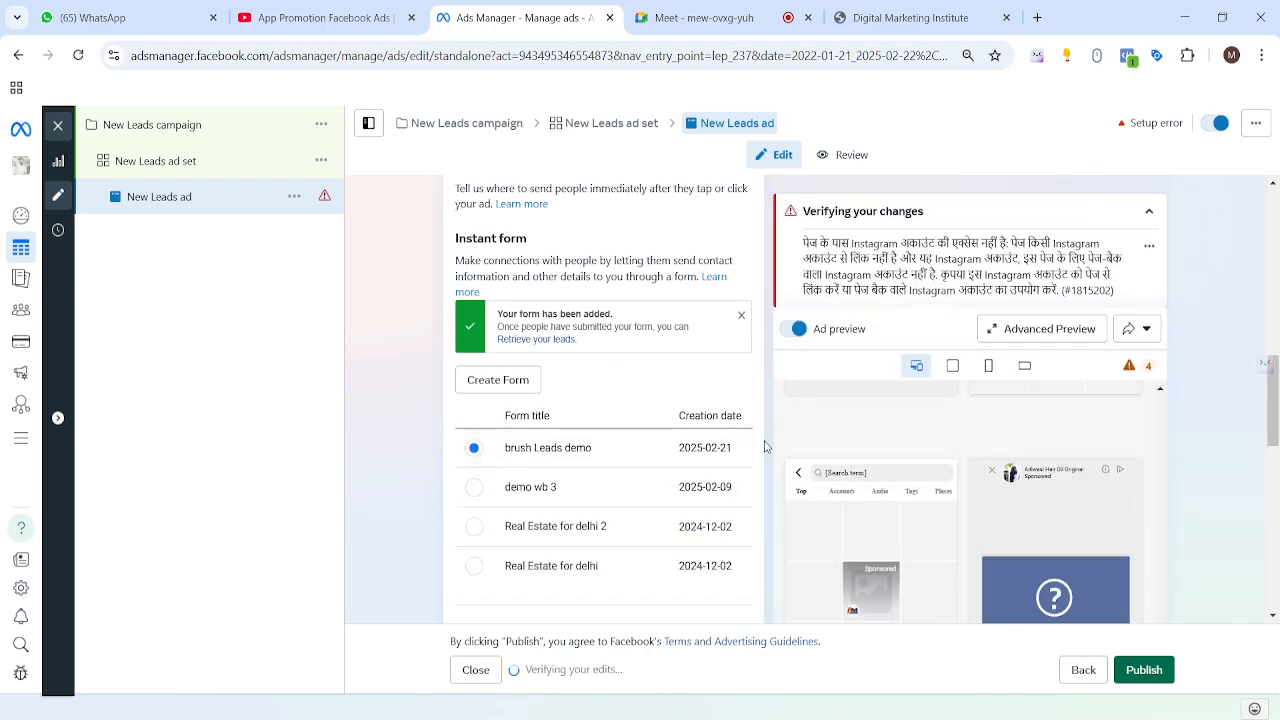
# Step: Page the form preview through the contact information, privacy review and thank-you screens
pyautogui.scroll(-10, 697, 372)
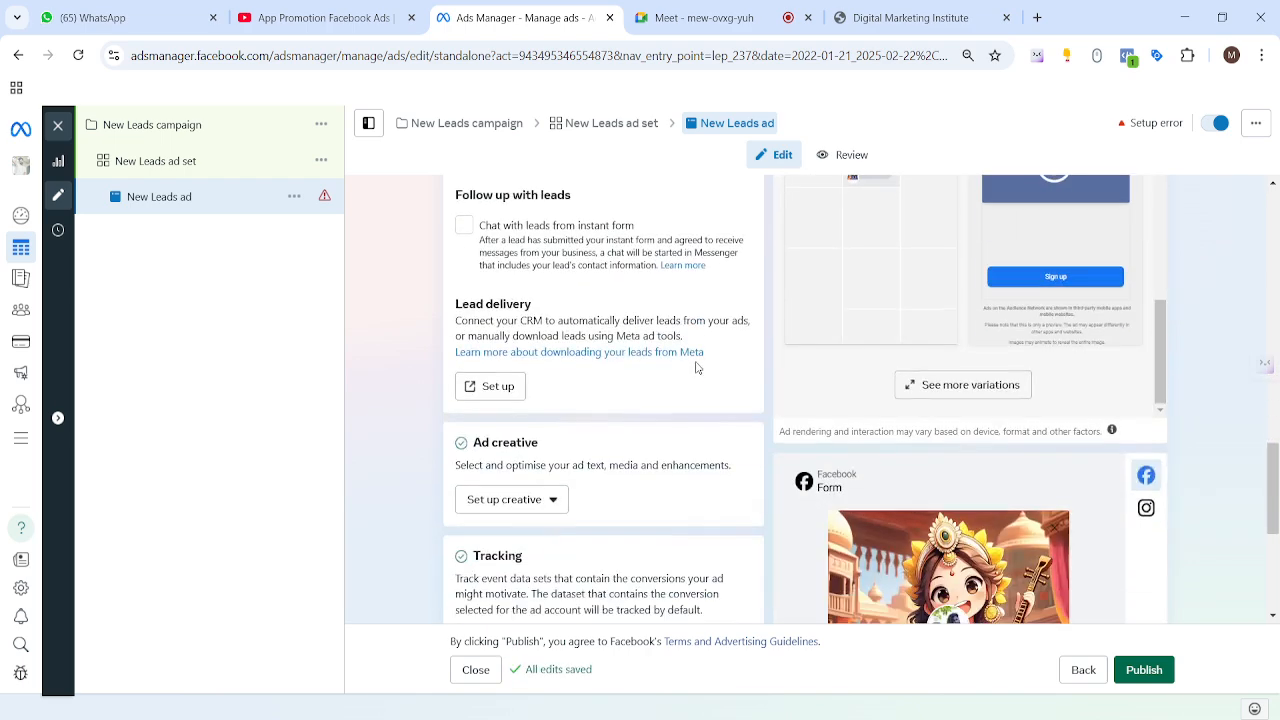
pyautogui.scroll(3, 980, 258)
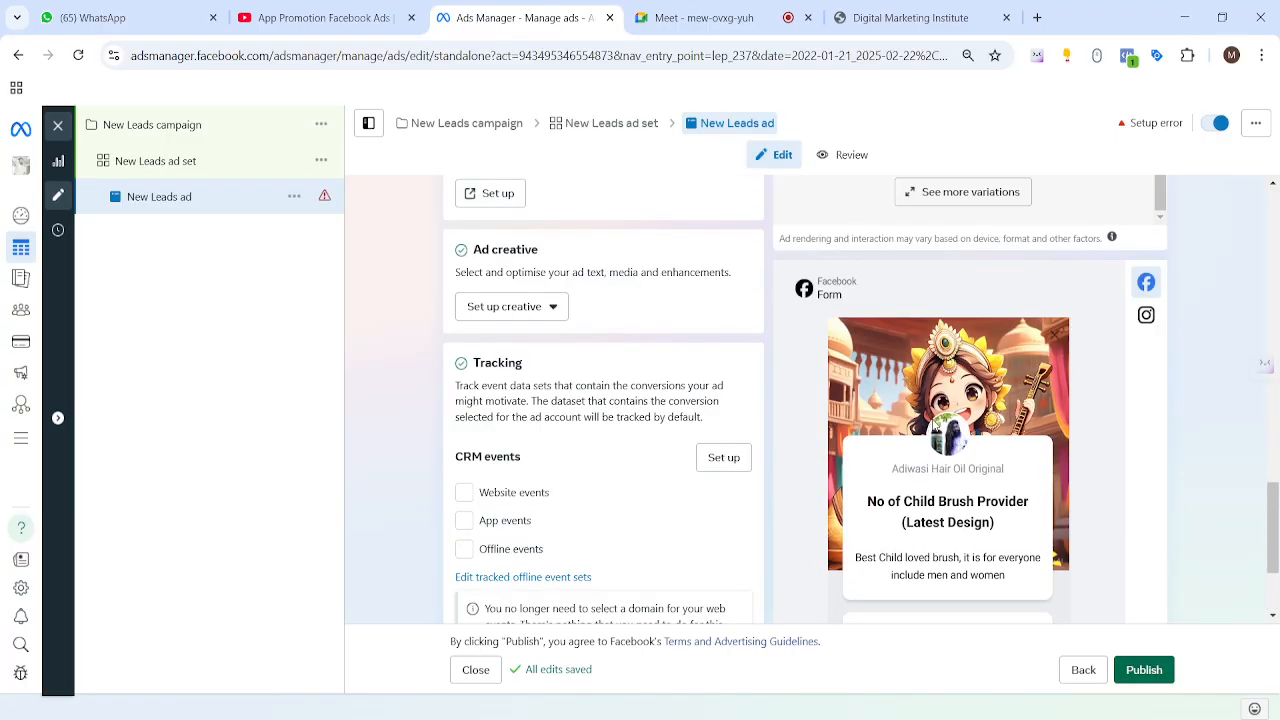
pyautogui.scroll(-1, 948, 430)
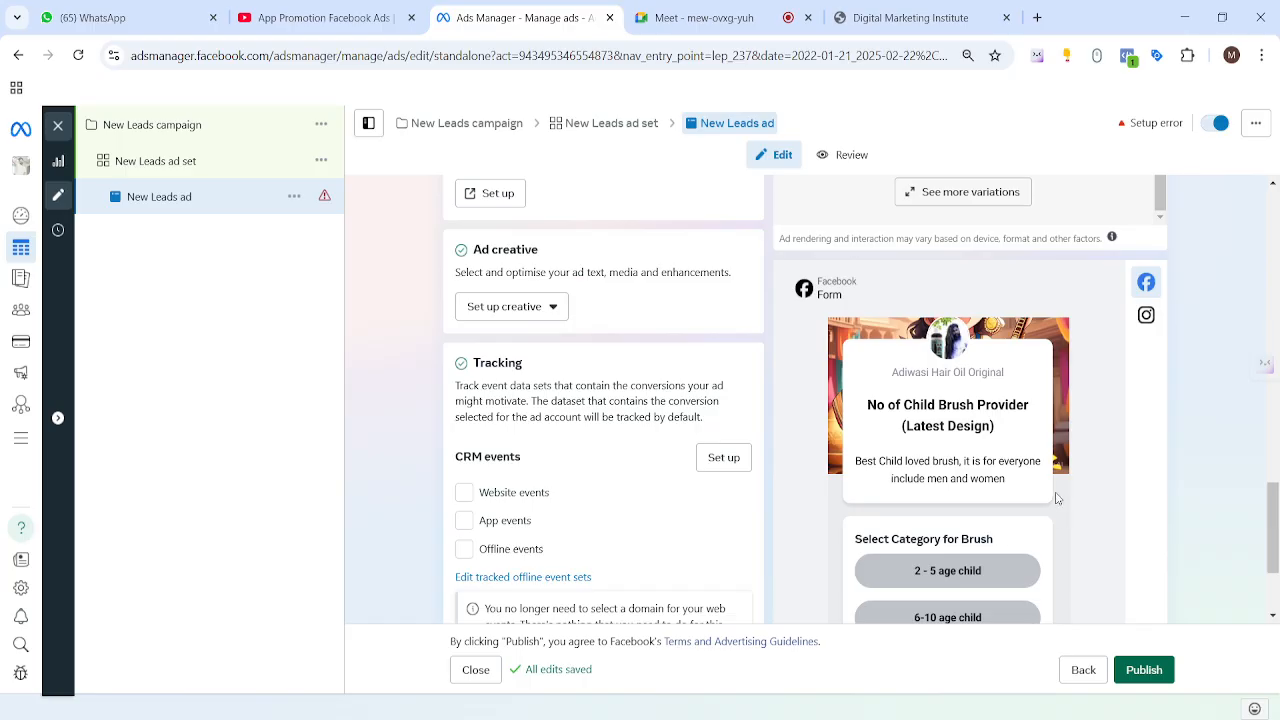
pyautogui.scroll(-3, 1097, 481)
pyautogui.click(1055, 594)
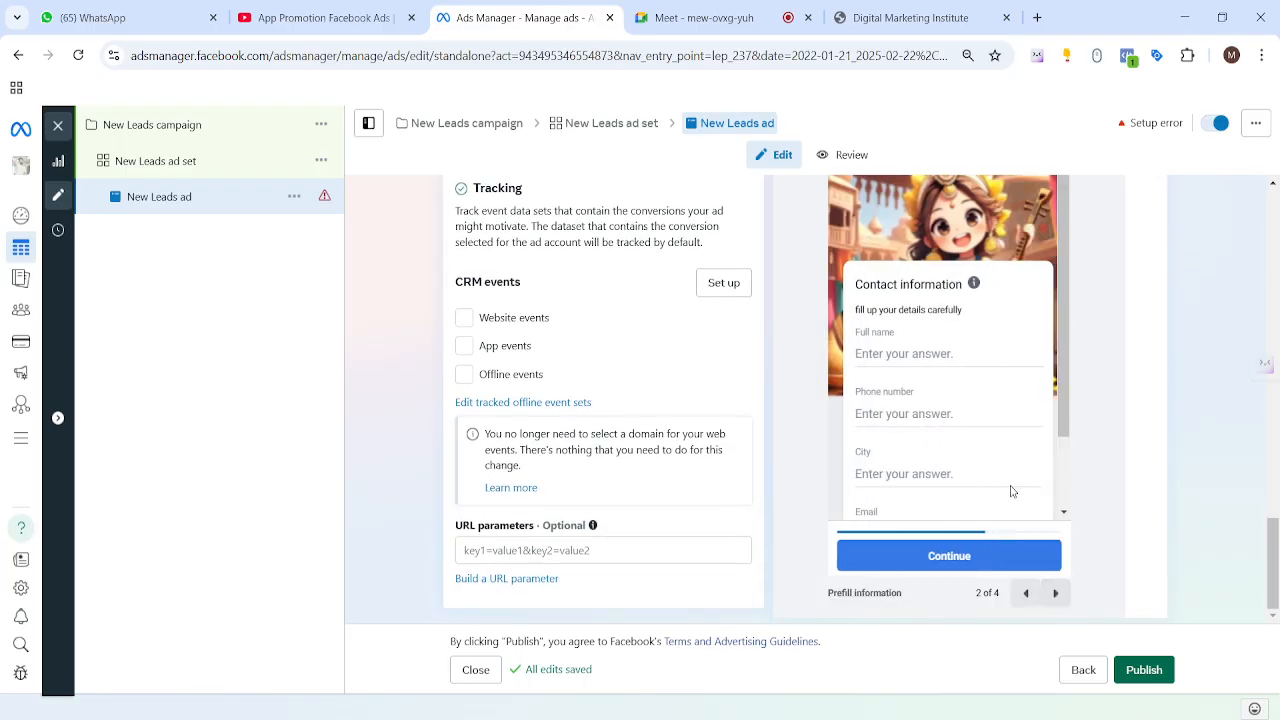
pyautogui.click(1055, 593)
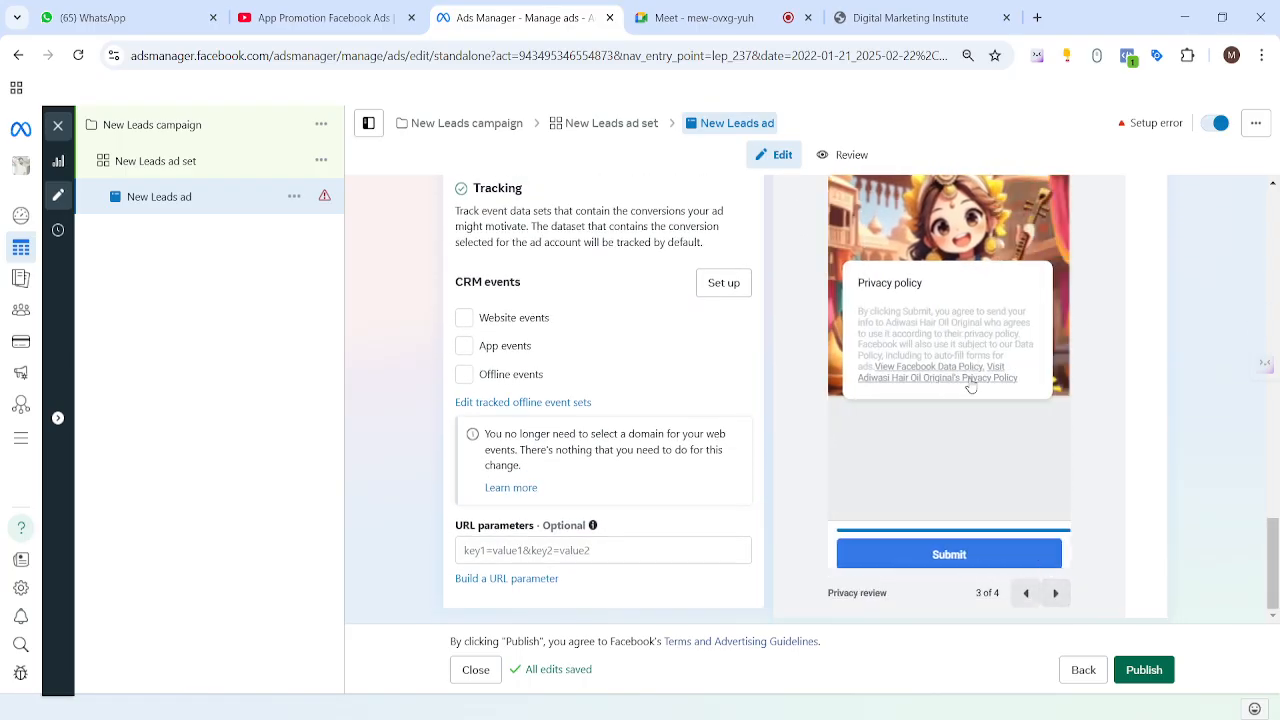
pyautogui.click(1052, 594)
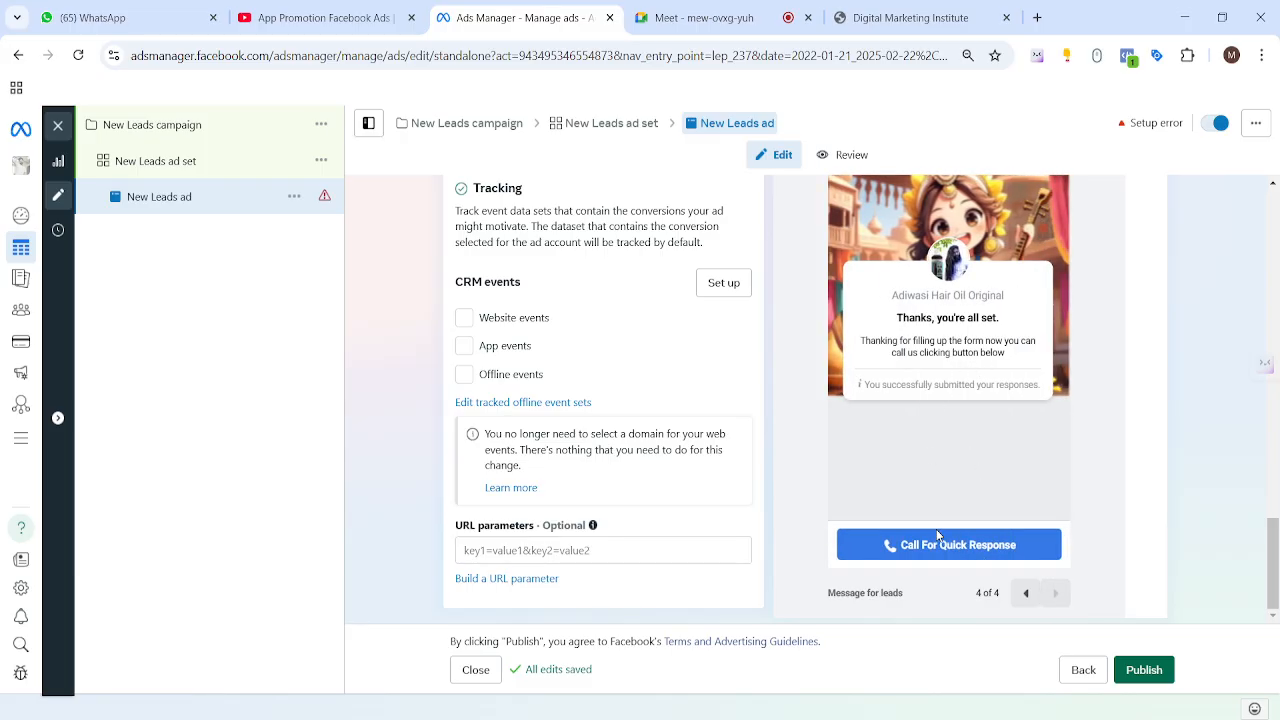
# Step: Check the Thanks heading in the preview and scroll back to the Instant form list
pyautogui.scroll(12, 786, 511)
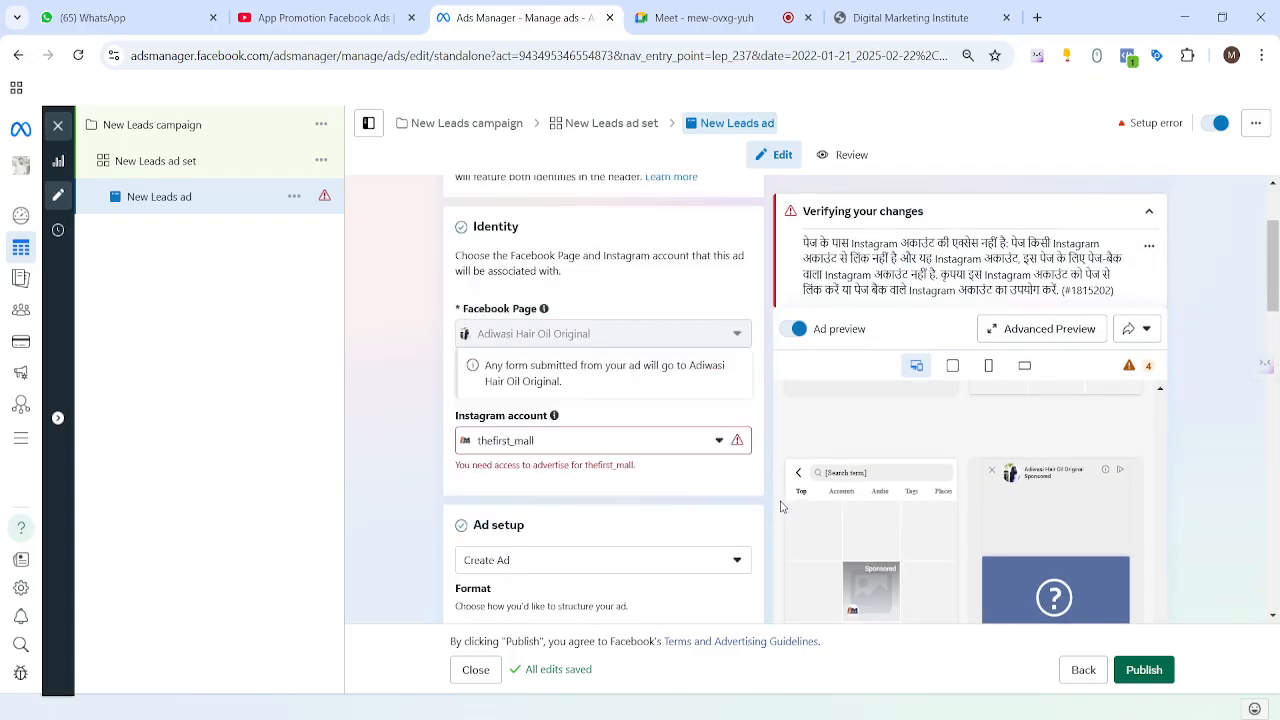
pyautogui.scroll(-10, 648, 471)
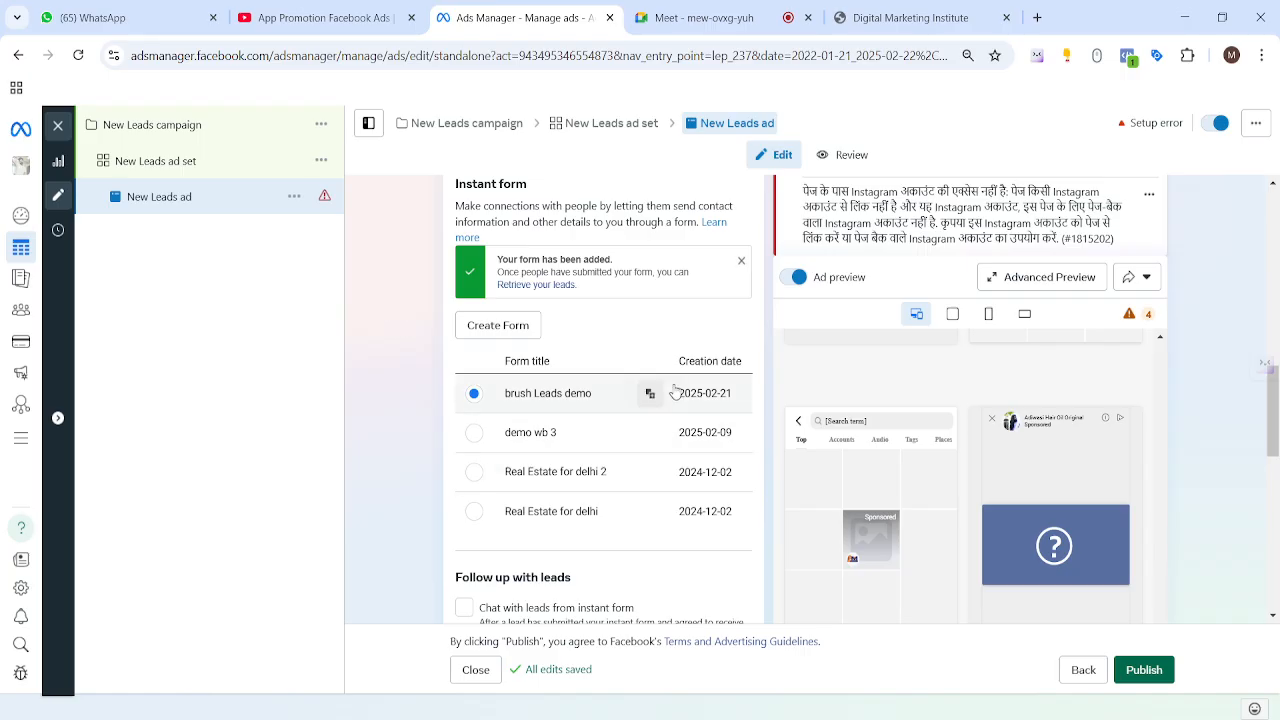
pyautogui.scroll(10, 737, 423)
pyautogui.scroll(-5, 730, 410)
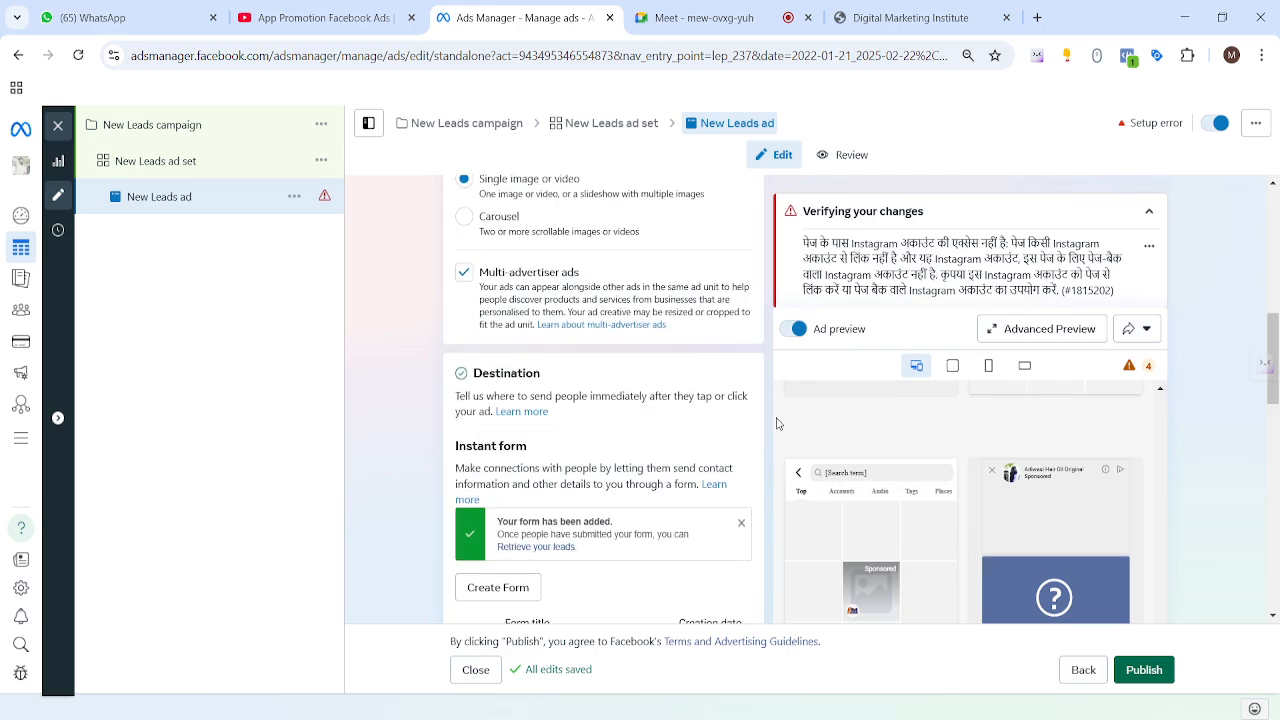
pyautogui.scroll(8, 670, 383)
pyautogui.scroll(-10, 665, 378)
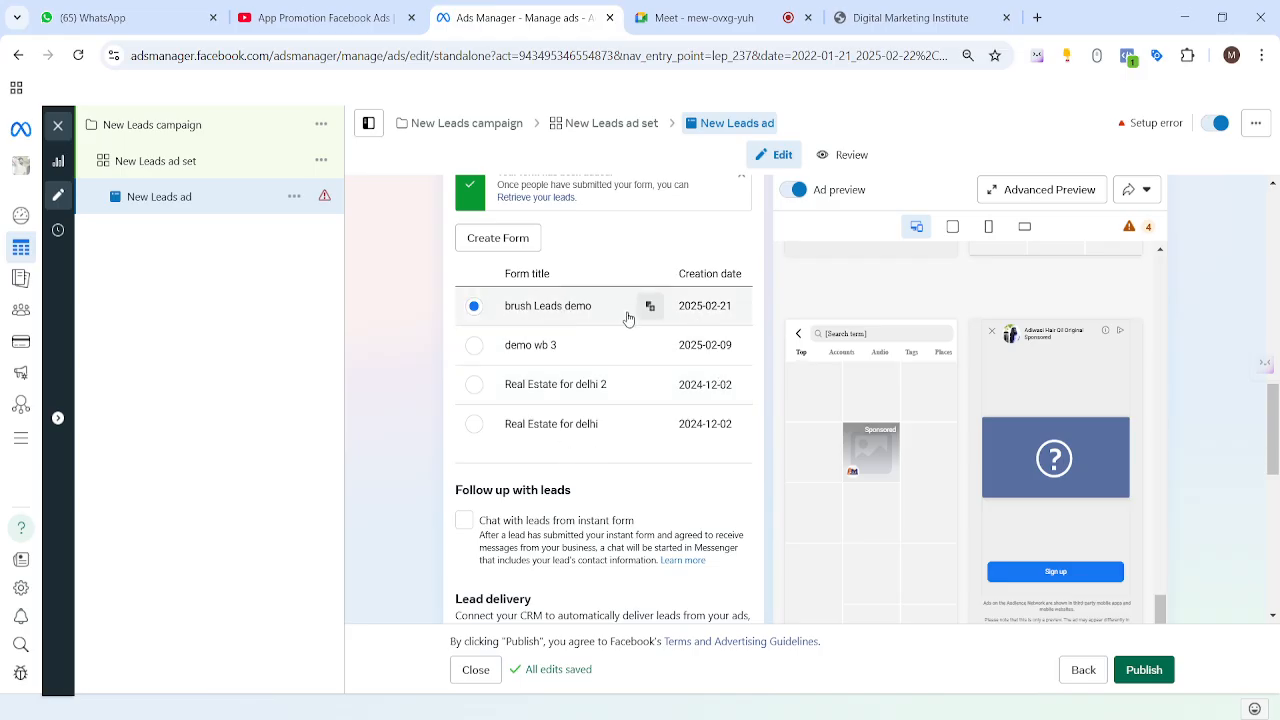
pyautogui.scroll(-5, 747, 446)
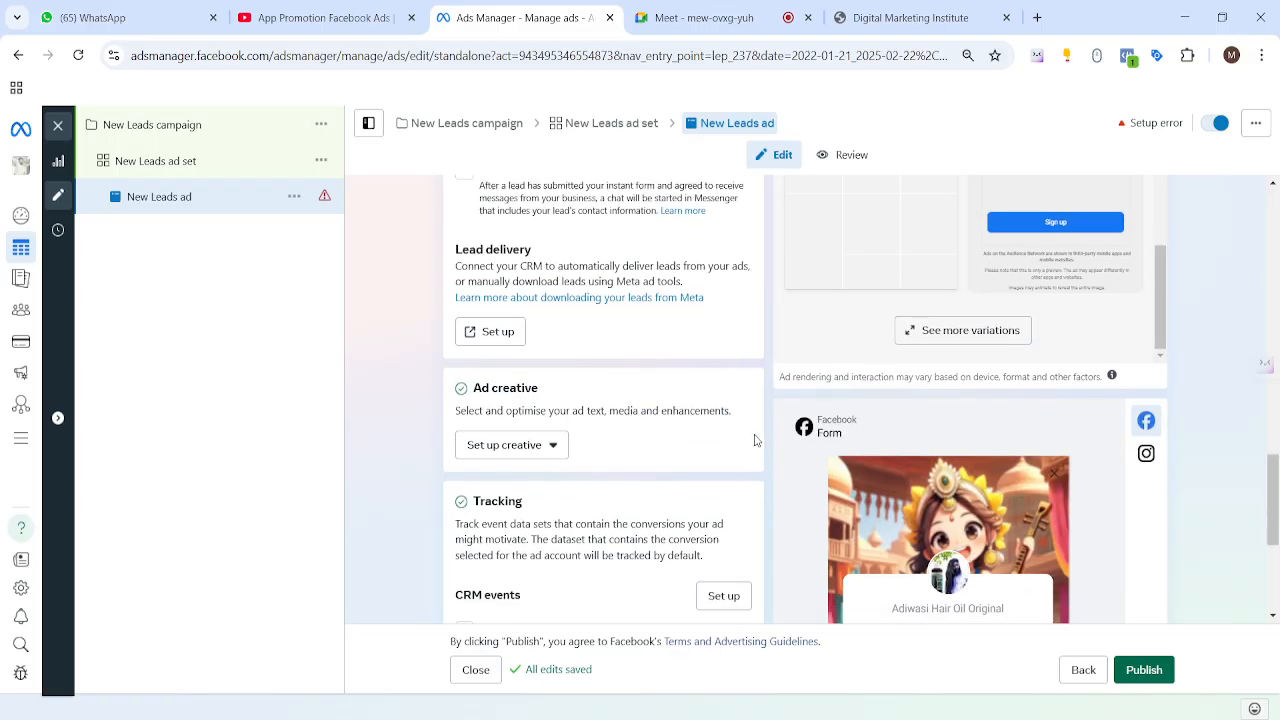
pyautogui.moveTo(893, 462); pyautogui.dragTo(940, 457)
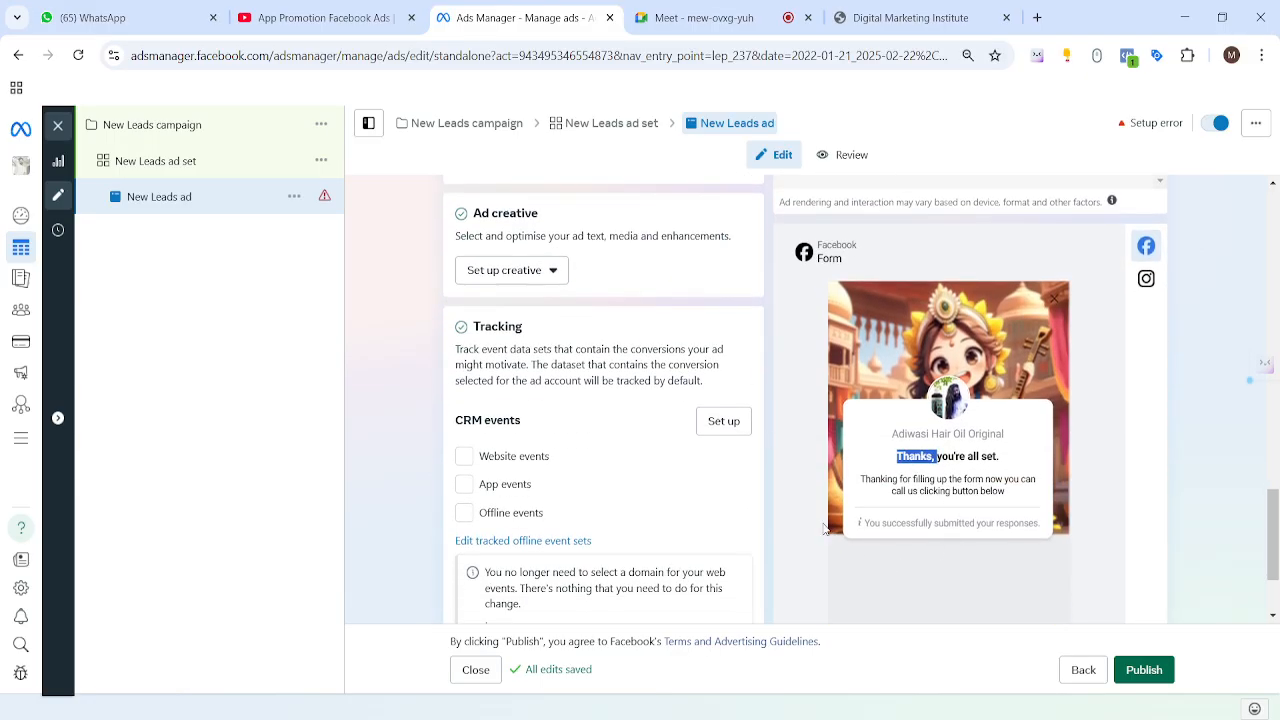
pyautogui.scroll(5, 765, 514)
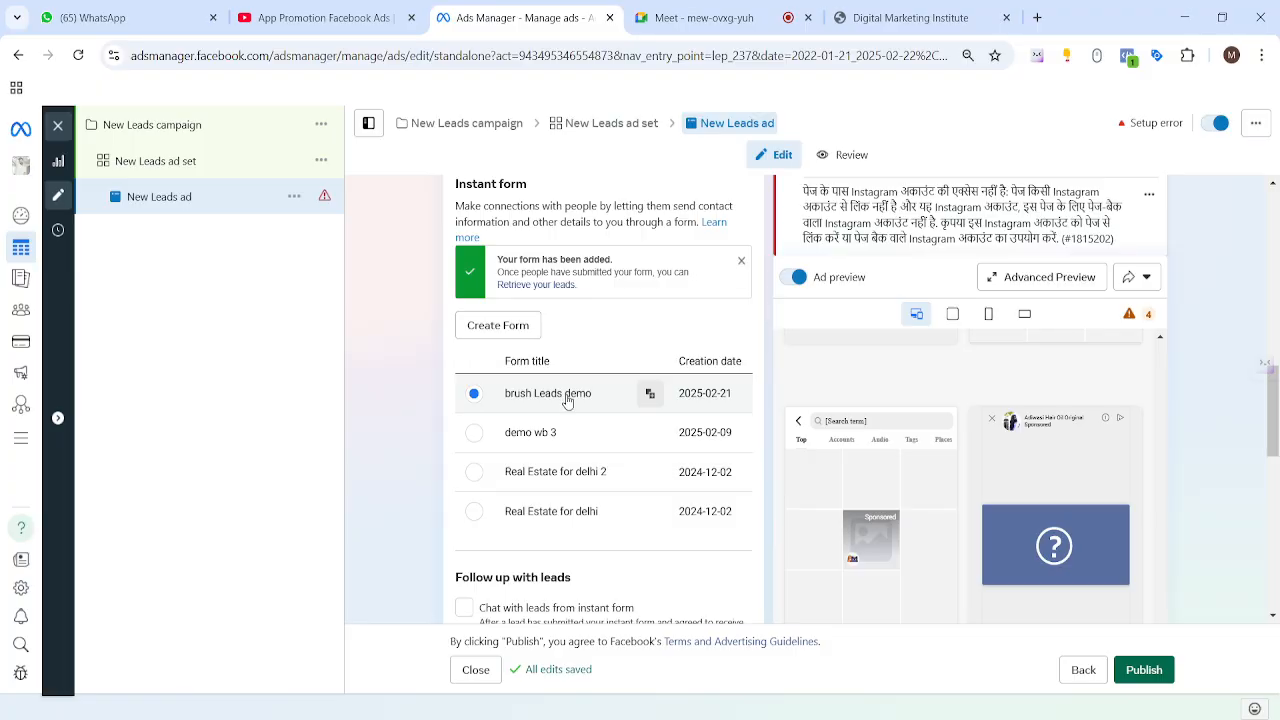
# Step: Duplicate brush Leads demo and end the copy's ending headline with 'Good to Go!!'
pyautogui.click(648, 394)
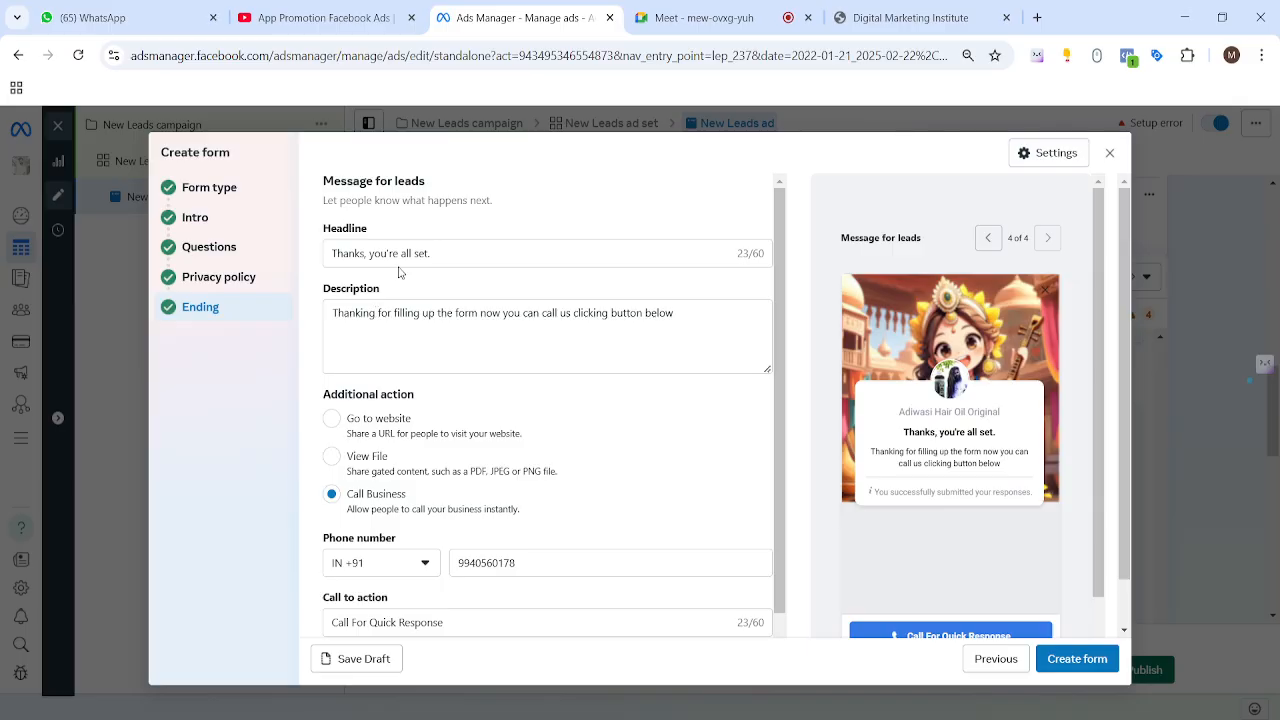
pyautogui.click(440, 251)
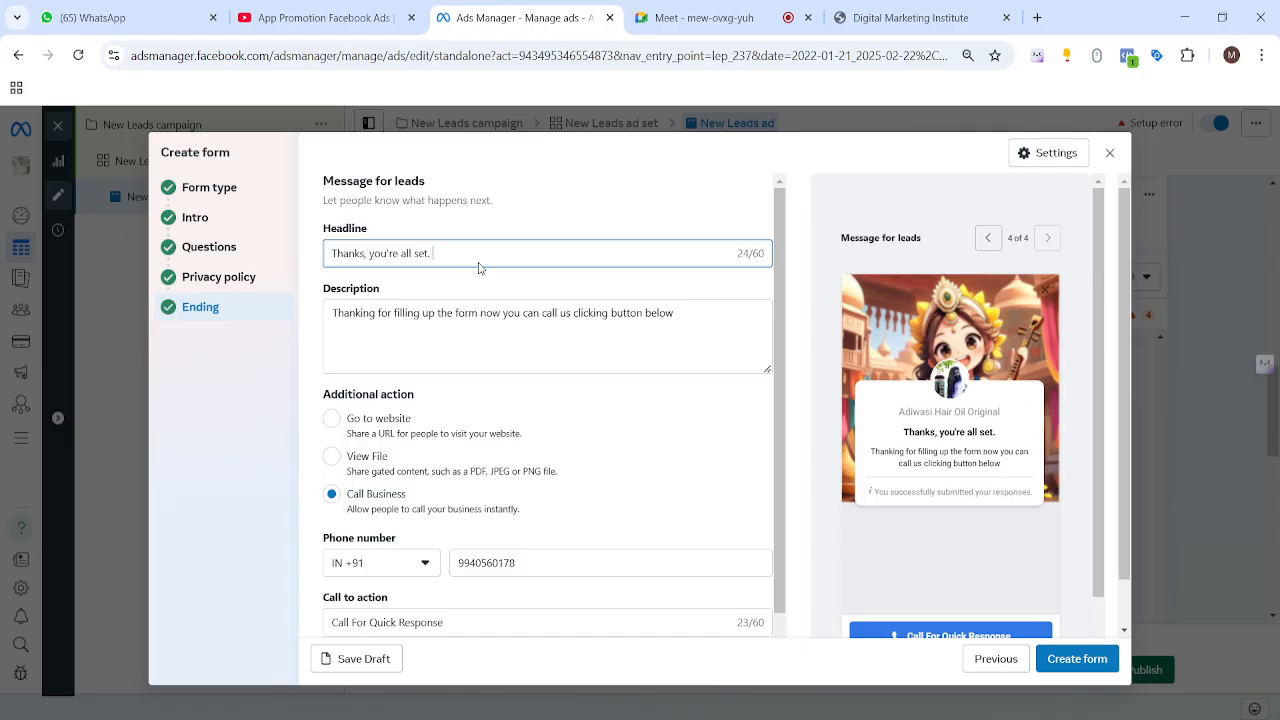
pyautogui.write('Goog To')
pyautogui.press('BackSpace')
pyautogui.press('BackSpace')
pyautogui.press('BackSpace')
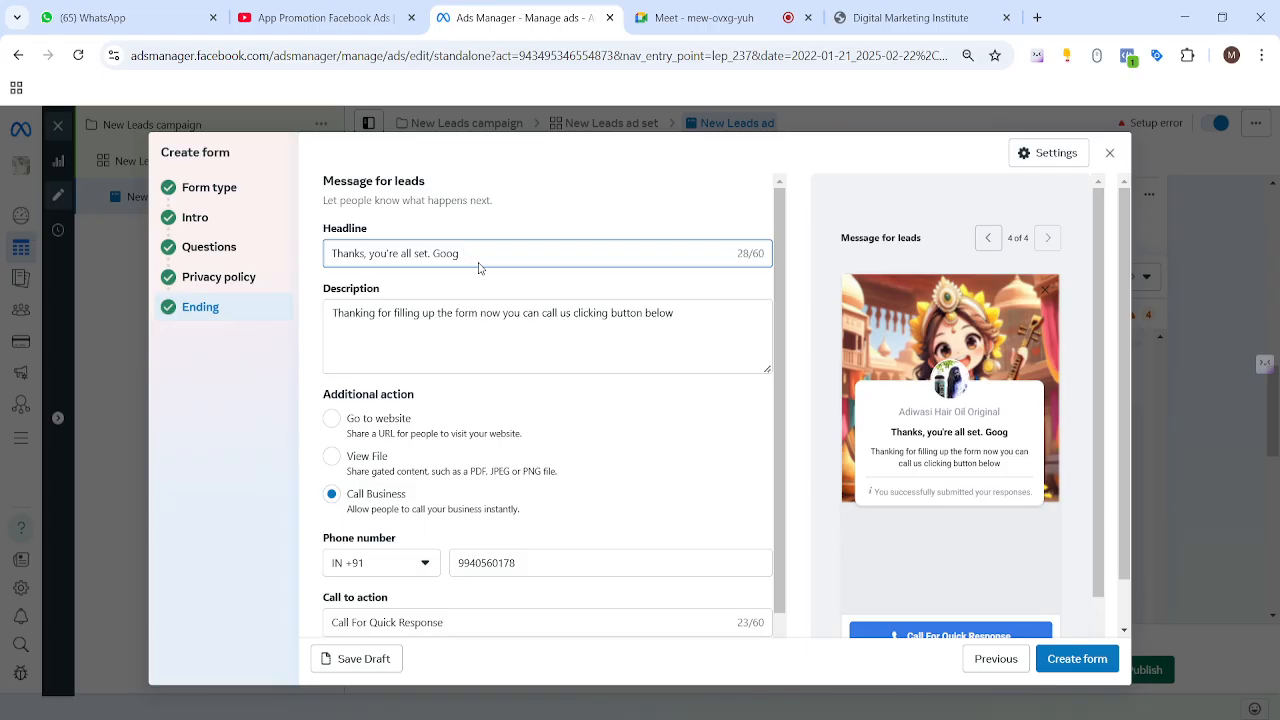
pyautogui.write('to Go')
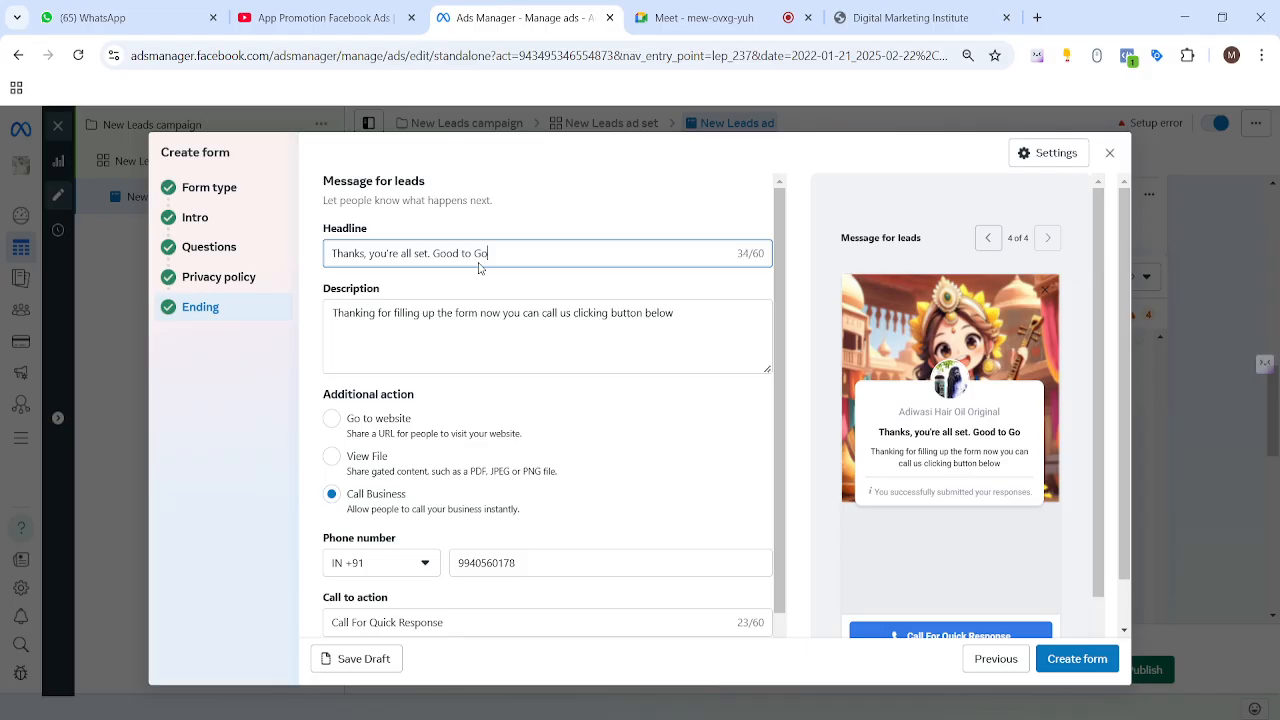
pyautogui.write('!!')
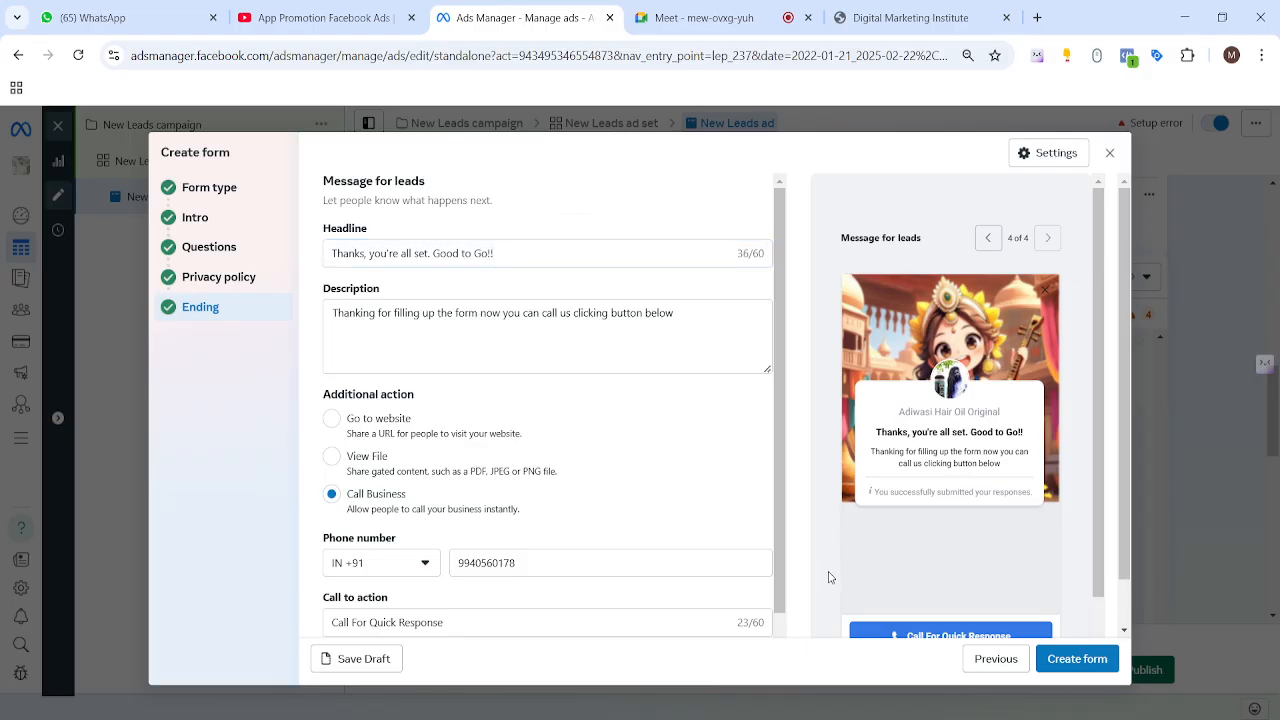
pyautogui.scroll(-1, 832, 578)
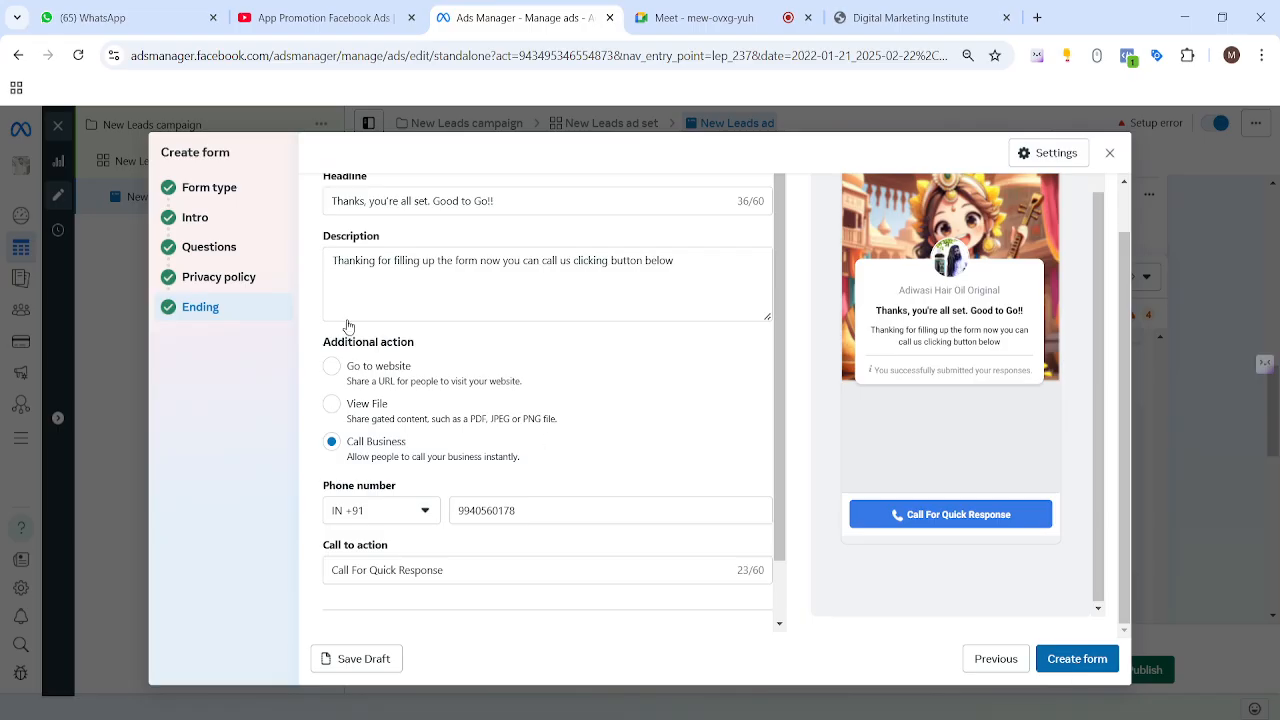
pyautogui.scroll(1, 420, 335)
pyautogui.click(209, 187)
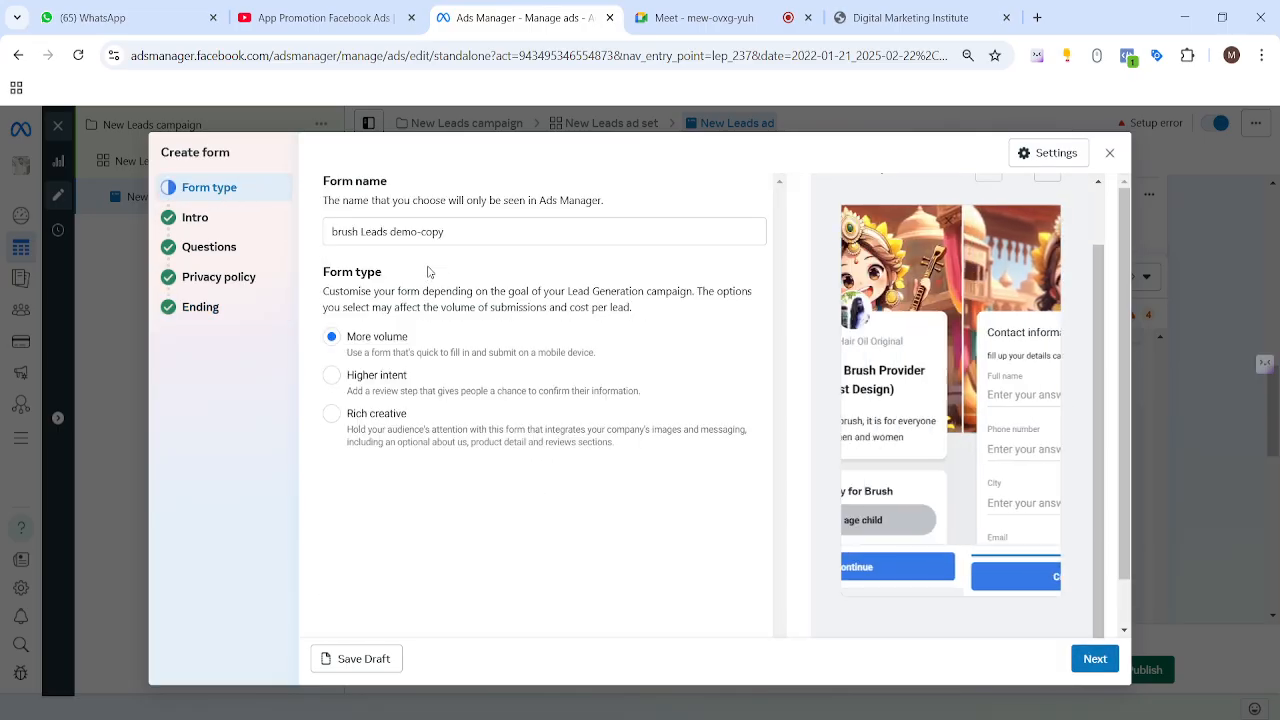
# Step: Rename the copied form from 'brush Leads demo-copy' to 'brush Leads demo2'
pyautogui.moveTo(424, 232)
pyautogui.mouseDown()
pyautogui.moveTo(444, 232)
pyautogui.moveTo(420, 232)
pyautogui.mouseUp()
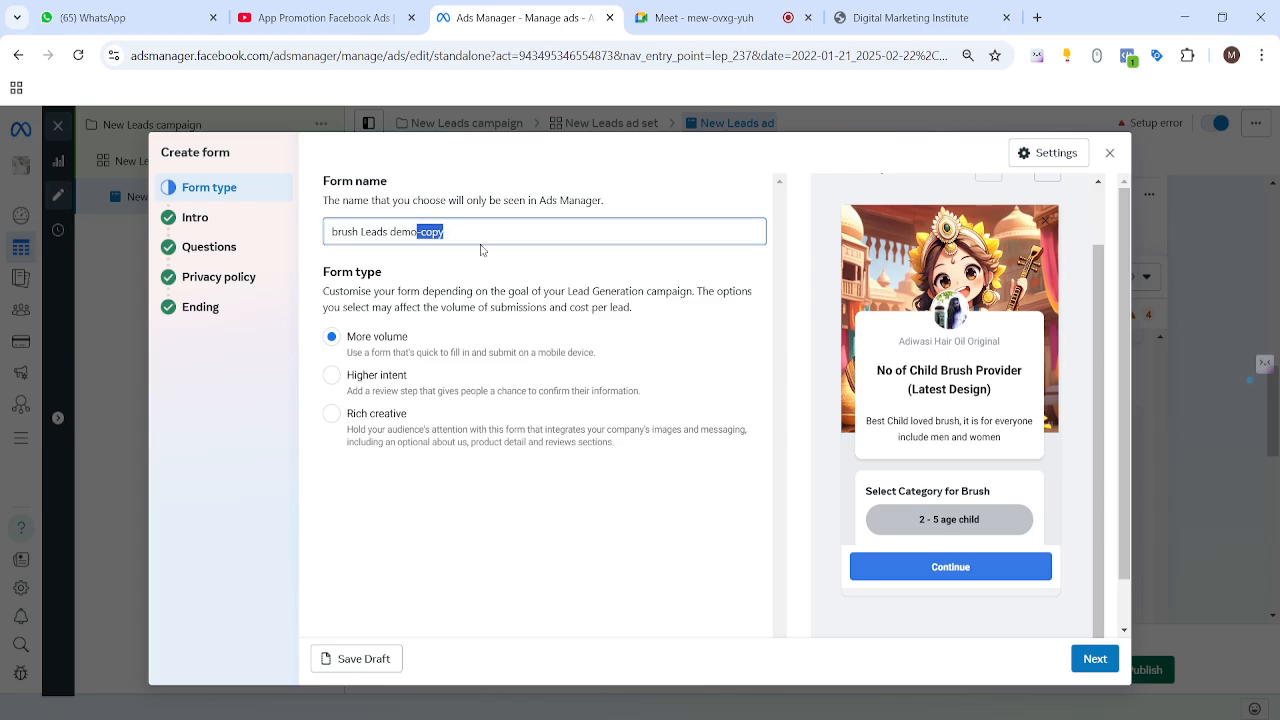
pyautogui.press('BackSpace')
pyautogui.click(580, 188)
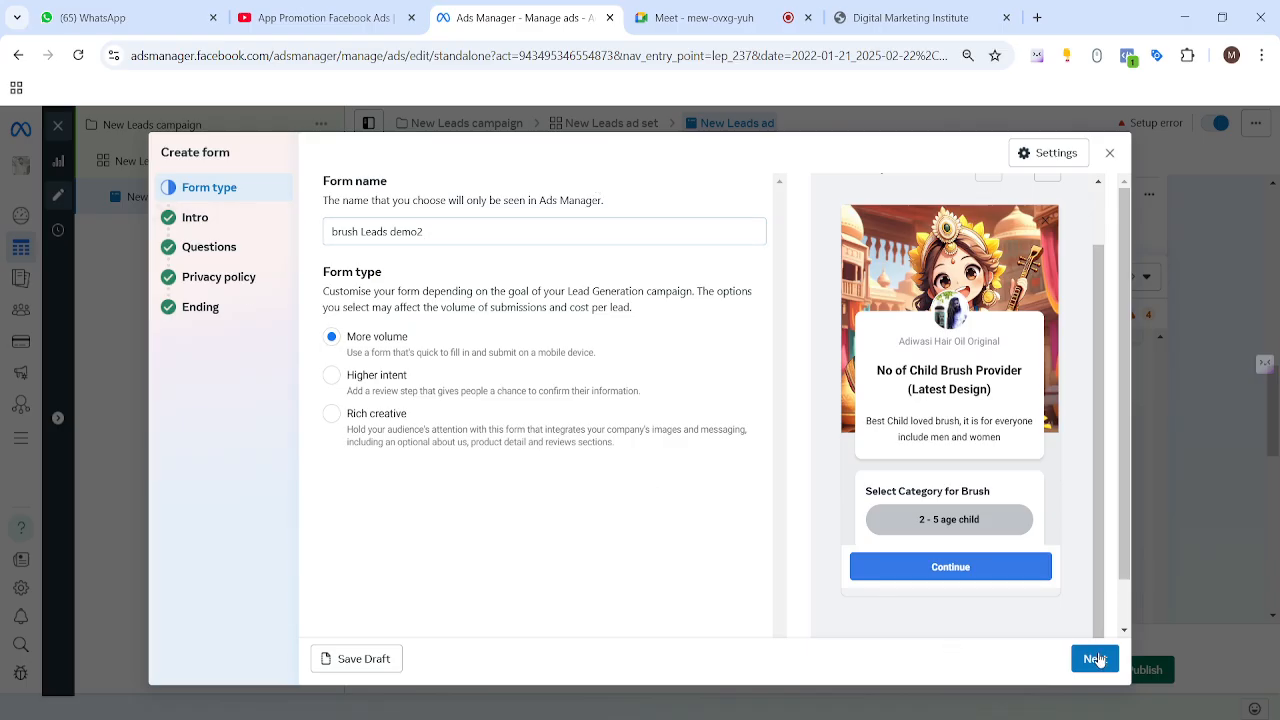
# Step: Step through Intro, Questions, Privacy policy and Ending, then create the form
pyautogui.click(1095, 659)
pyautogui.click(1096, 660)
pyautogui.click(1095, 659)
pyautogui.click(1096, 660)
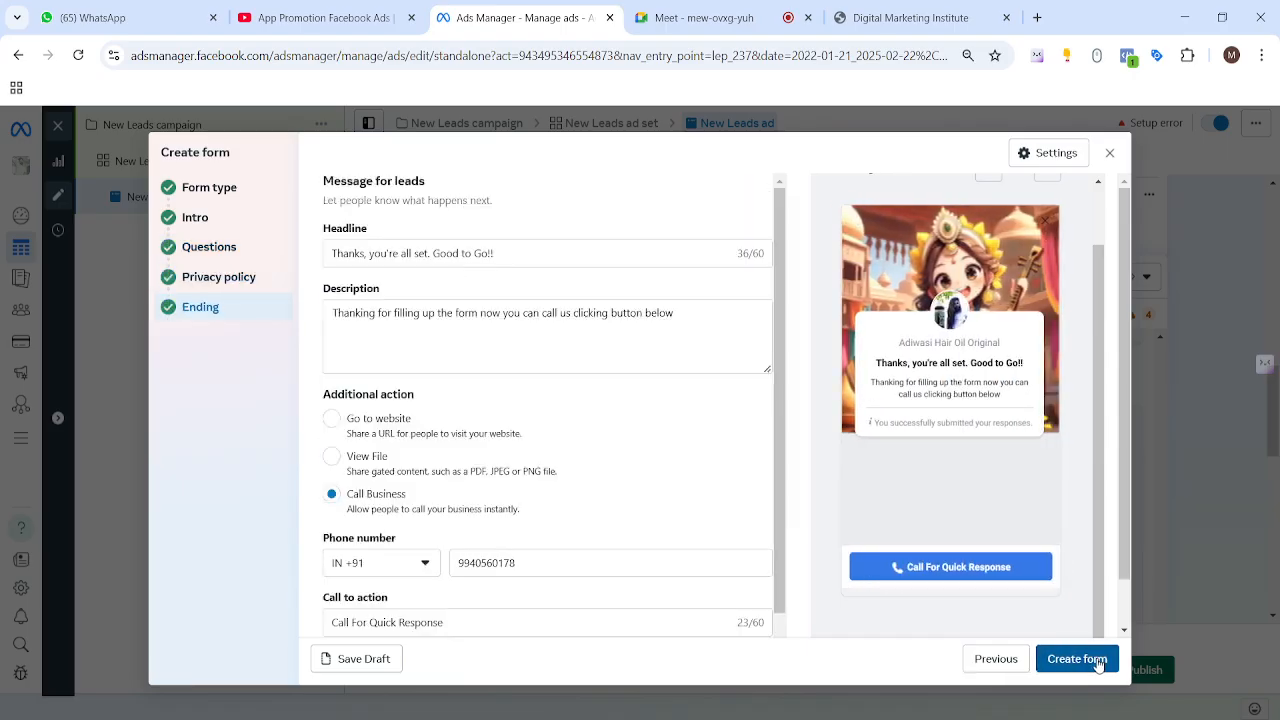
pyautogui.click(1077, 659)
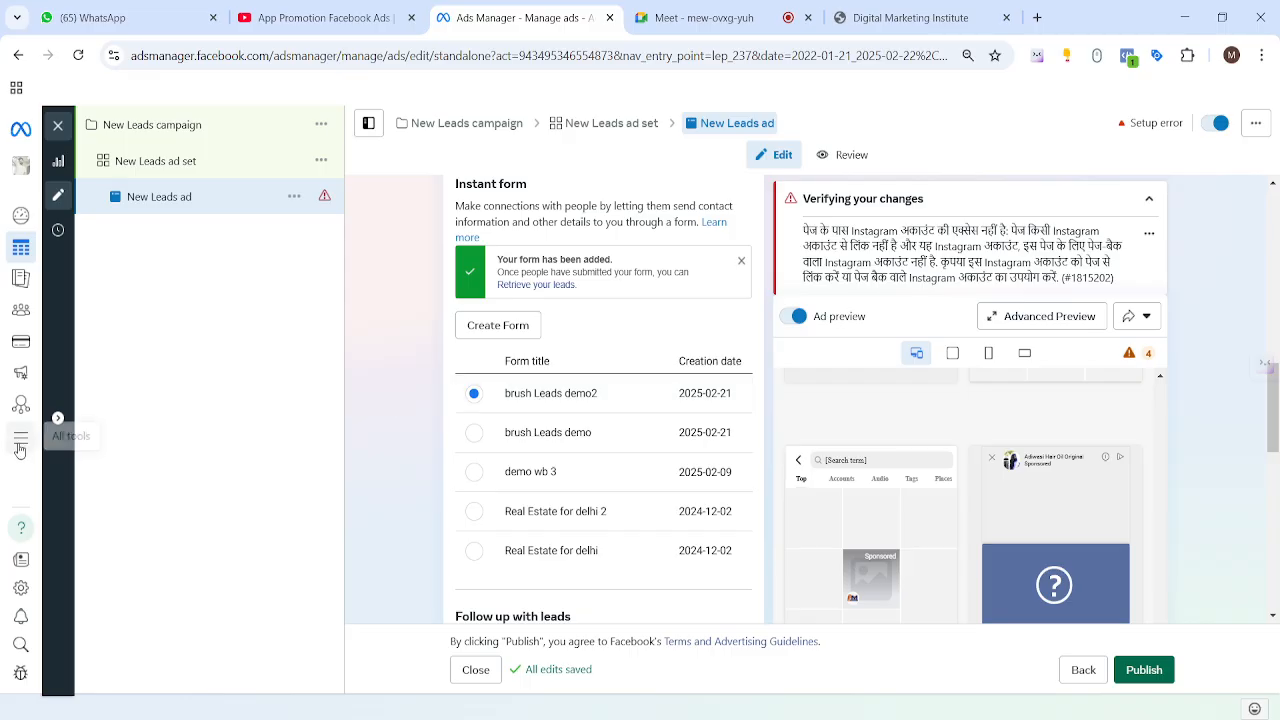
# Step: Open Instant Forms from the All tools panel to reach the Lead ads forms list
pyautogui.click(57, 440)
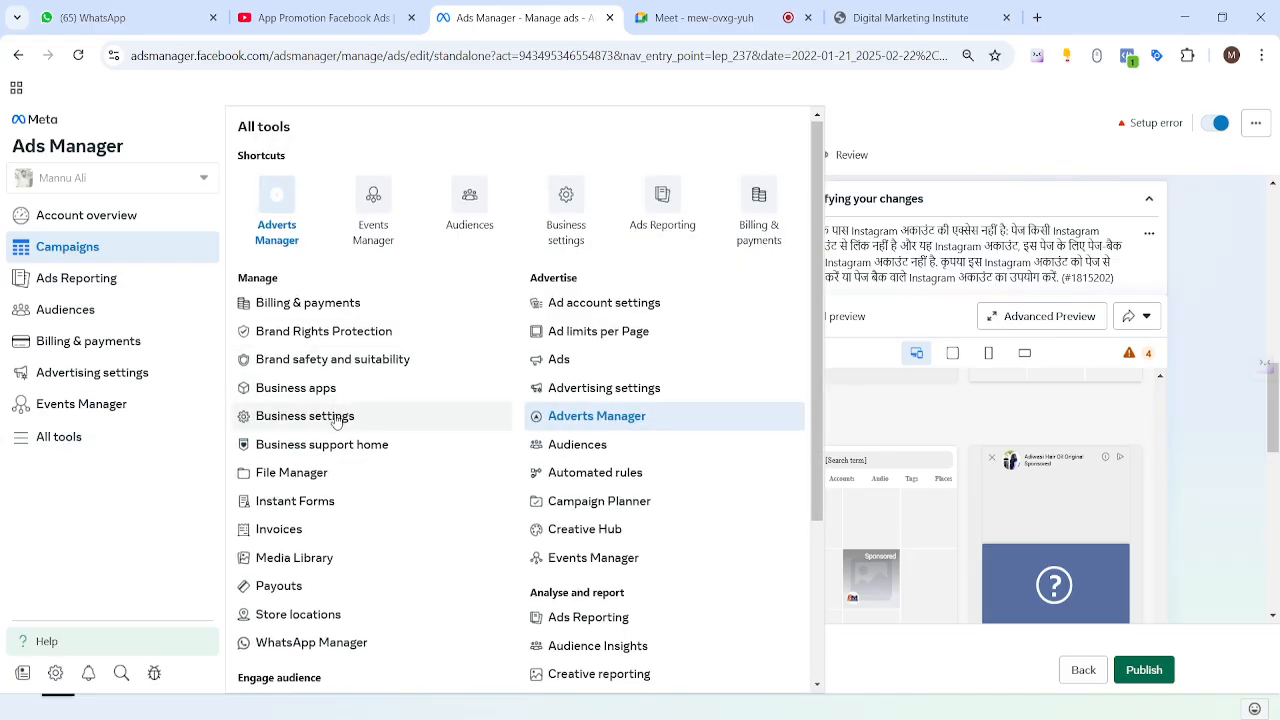
pyautogui.scroll(-3, 334, 420)
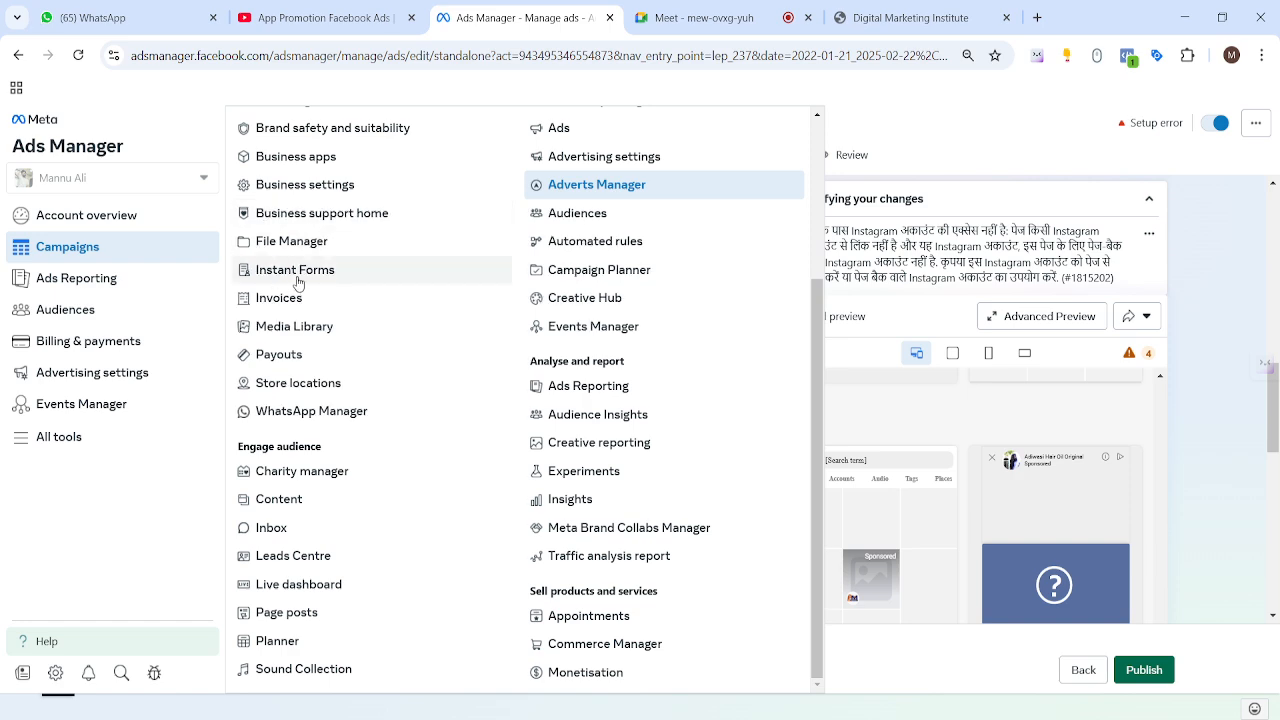
pyautogui.scroll(2, 300, 293)
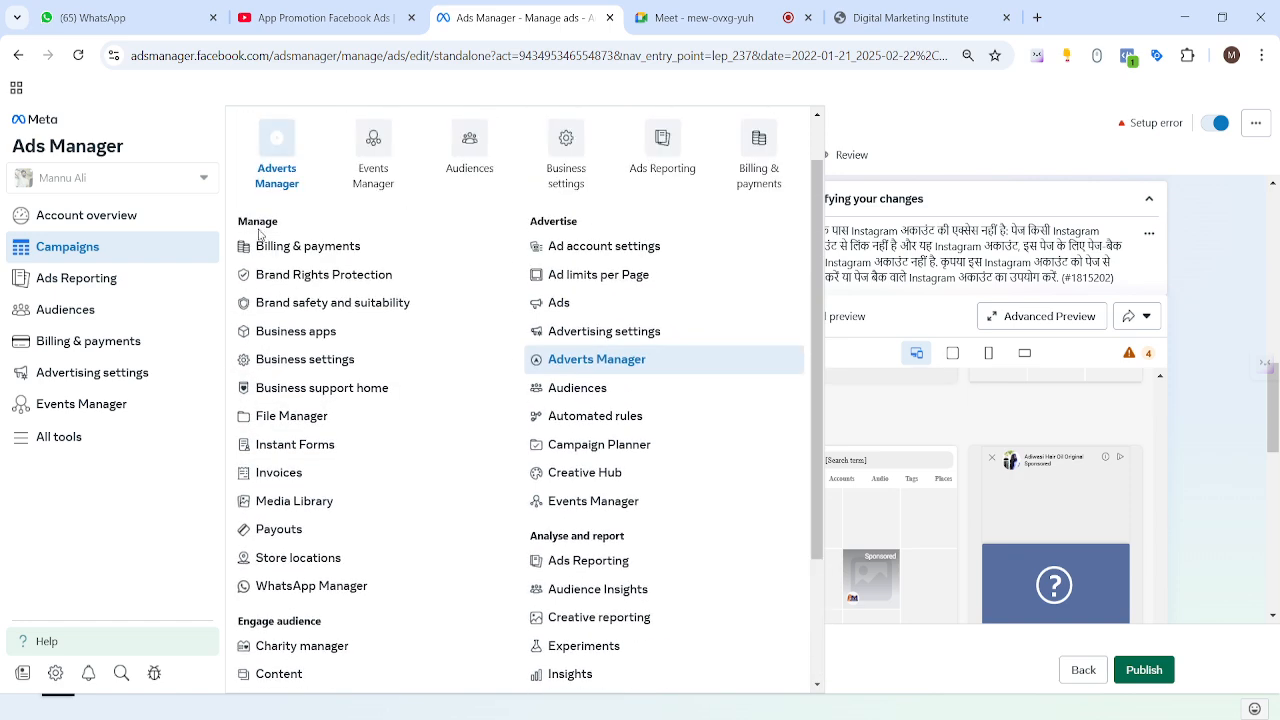
pyautogui.scroll(-2, 290, 235)
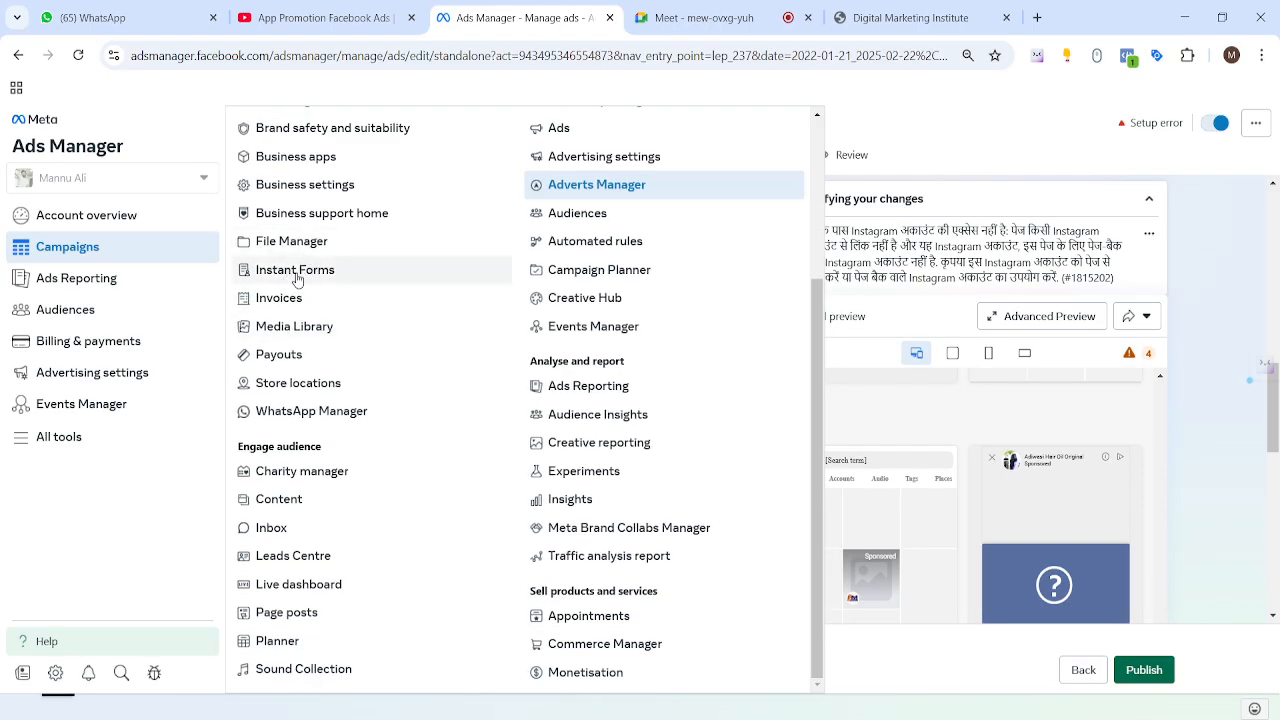
pyautogui.click(296, 280)
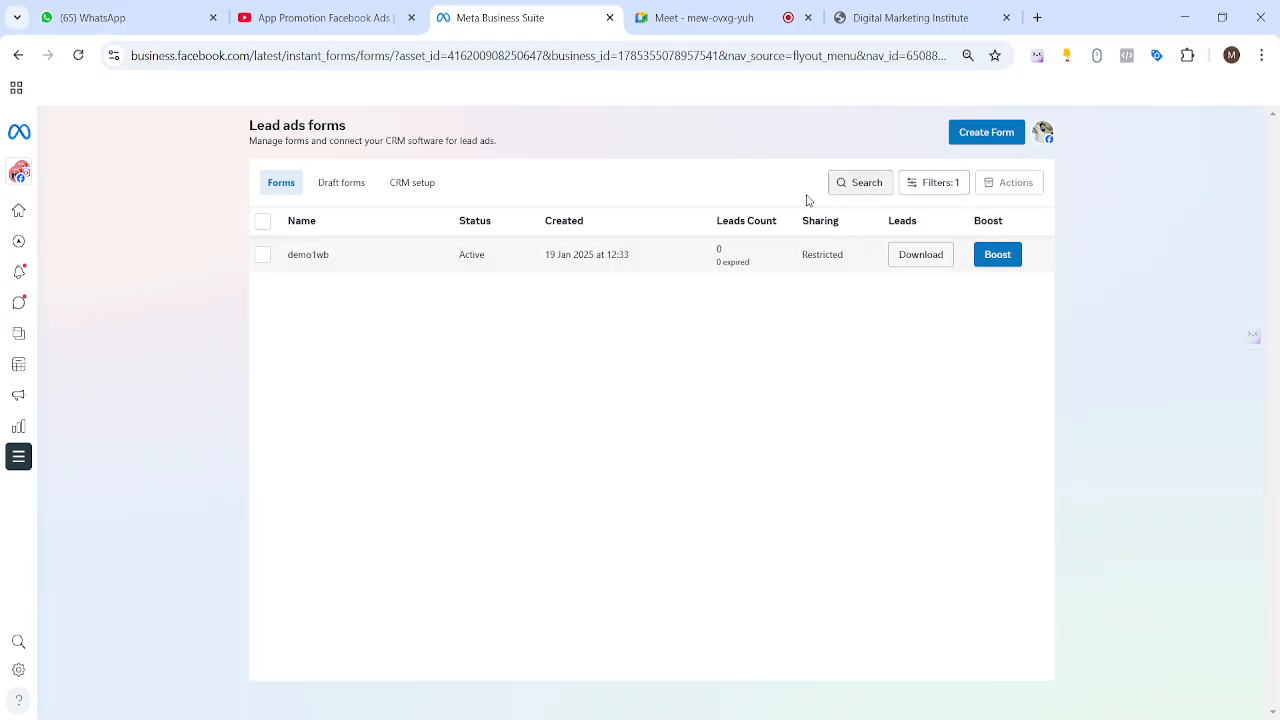
# Step: Check the Draft forms and Forms lists, try the search, and inspect demo1wb's name and creation date
pyautogui.click(341, 188)
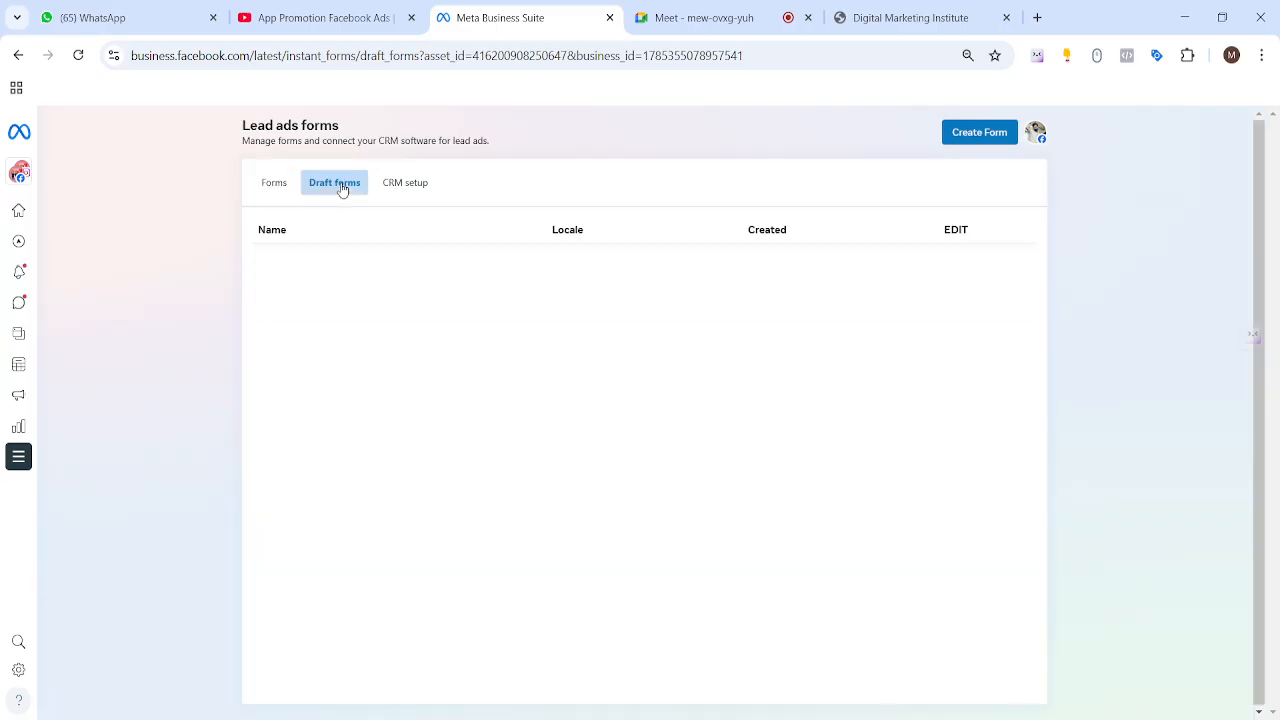
pyautogui.click(274, 188)
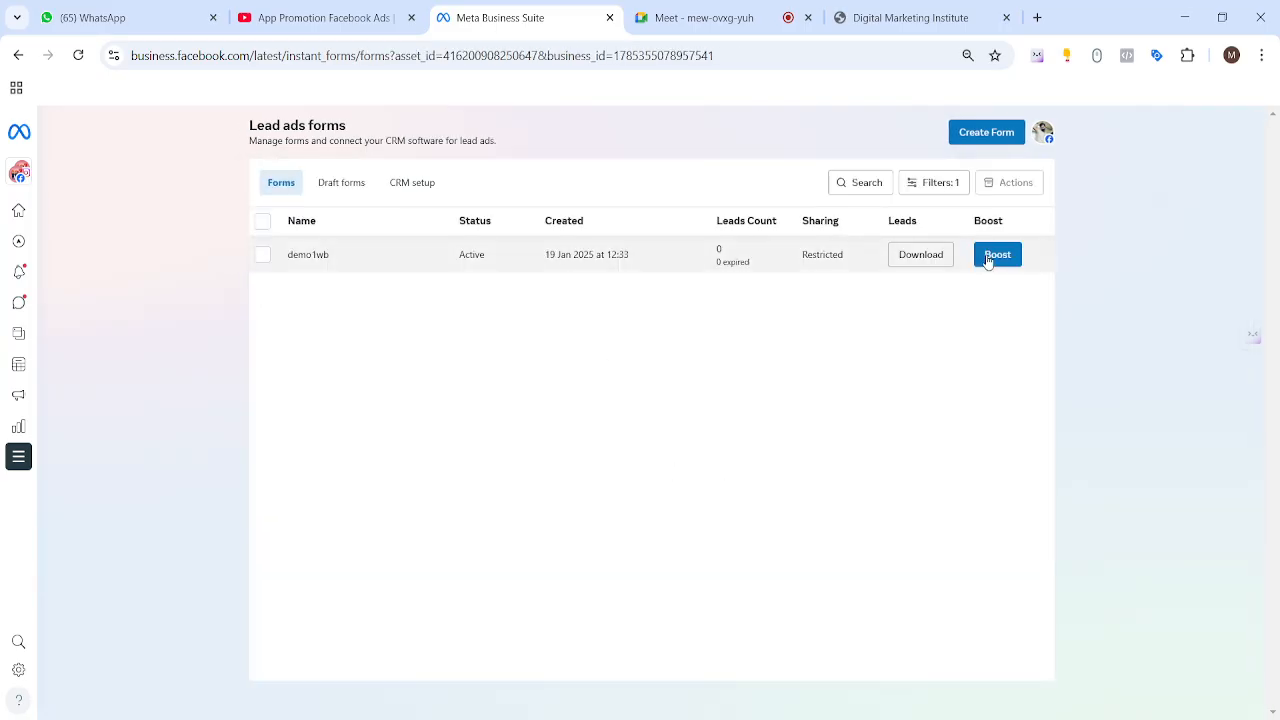
pyautogui.moveTo(331, 255); pyautogui.dragTo(286, 266)
pyautogui.click(845, 187)
pyautogui.click(757, 190)
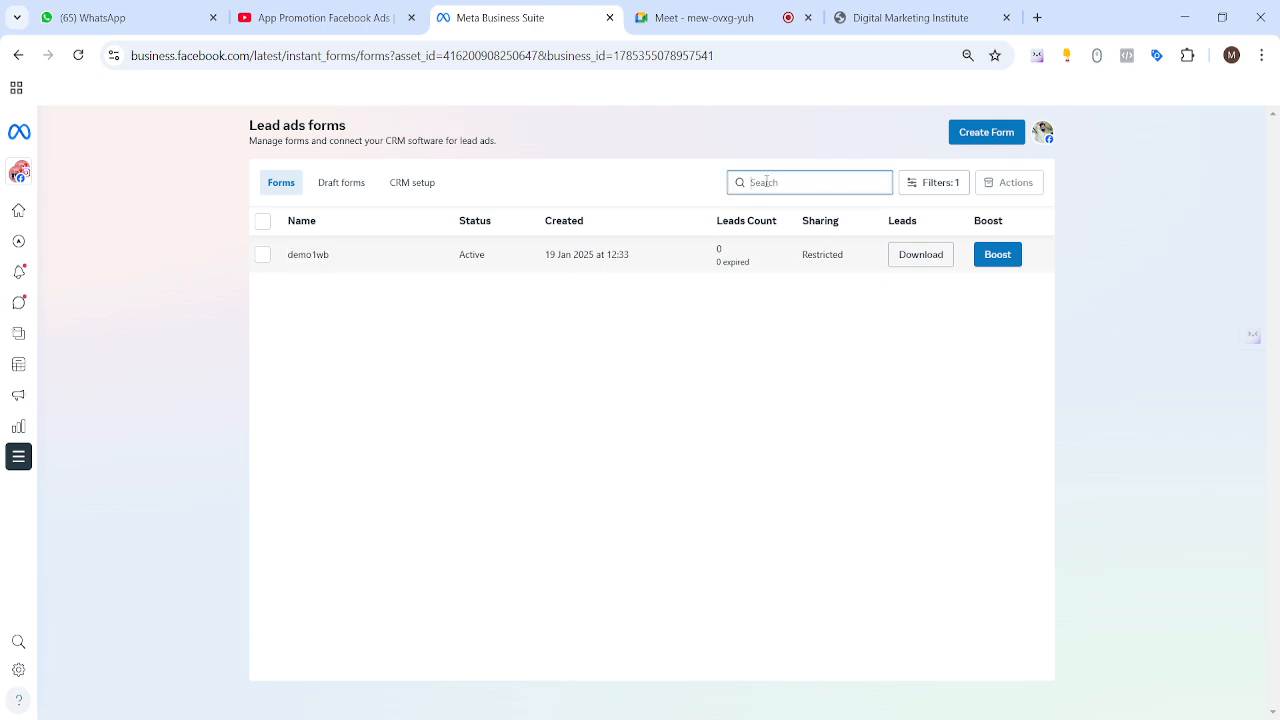
pyautogui.click(770, 382)
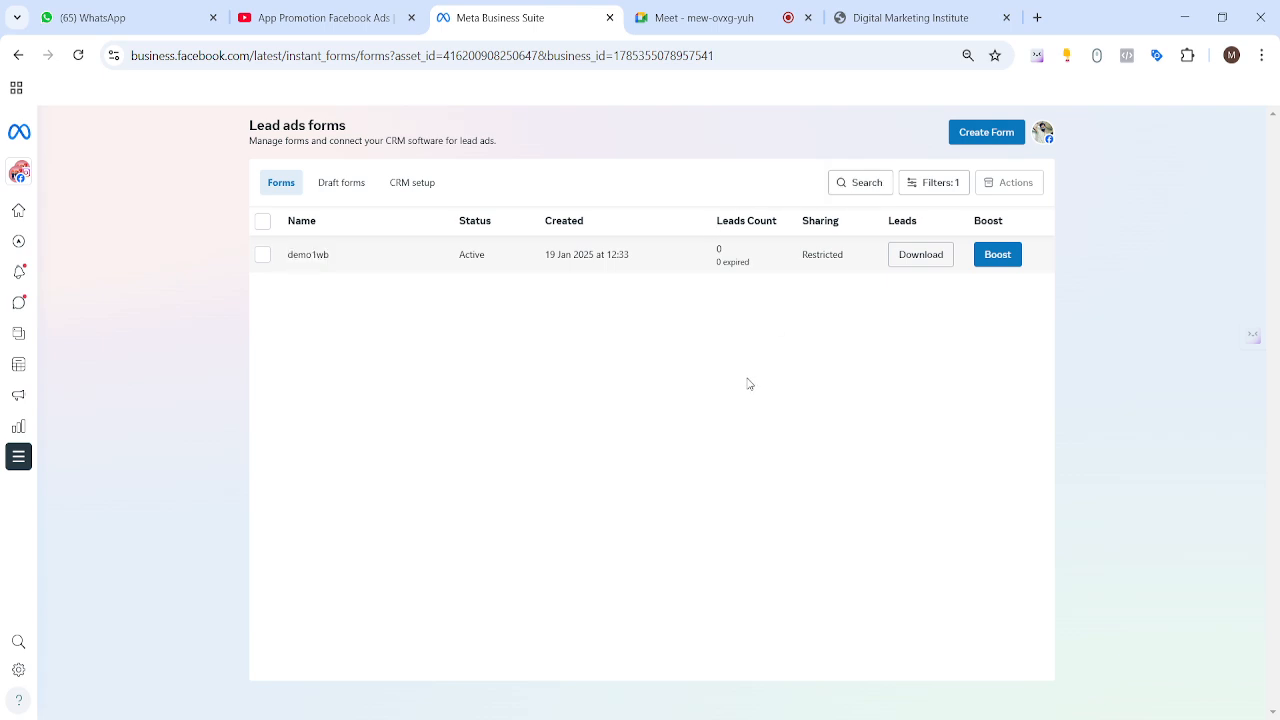
pyautogui.moveTo(543, 255); pyautogui.dragTo(629, 260)
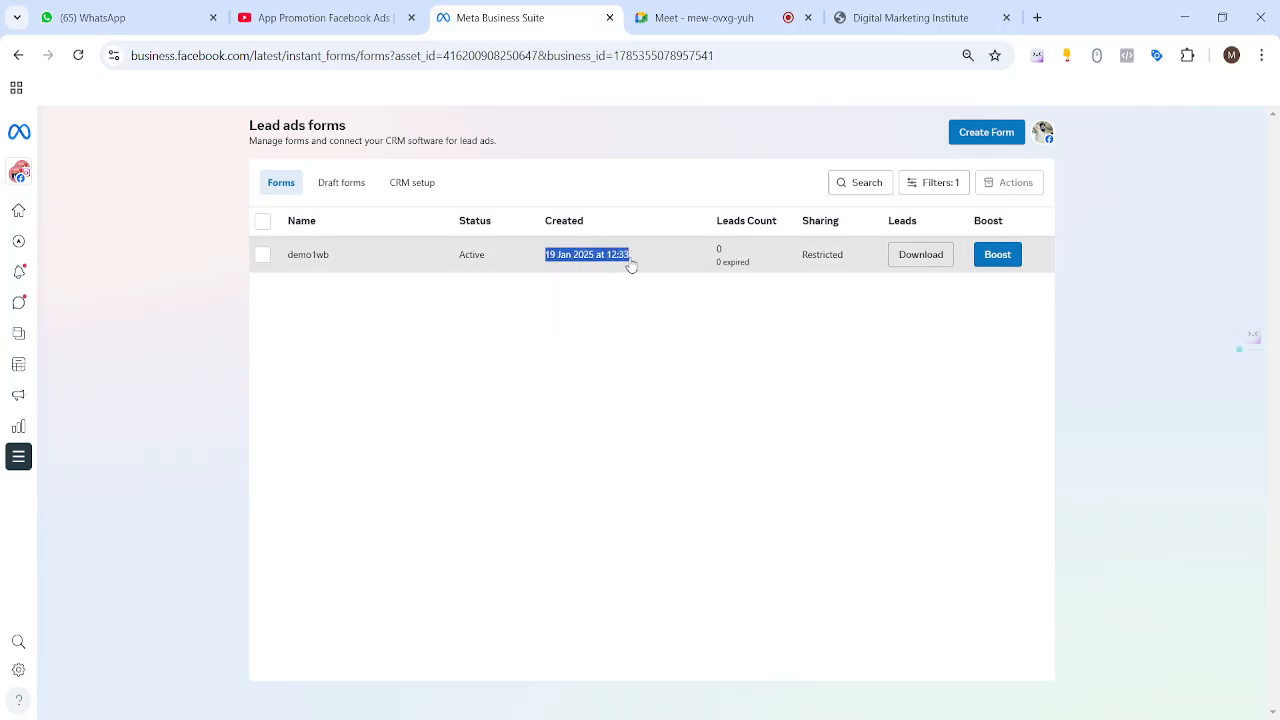
pyautogui.click(633, 351)
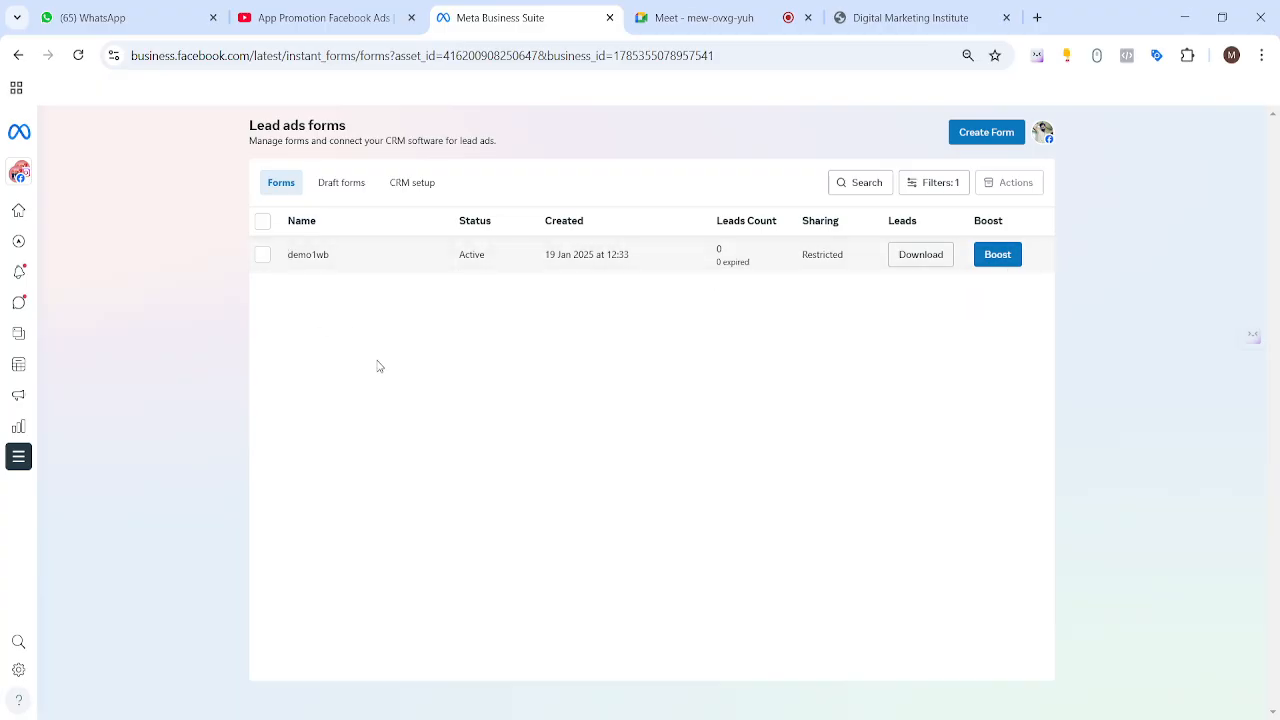
pyautogui.moveTo(334, 260); pyautogui.dragTo(289, 260)
# Step: Open the Adverts Manager Campaigns list in a new tab
pyautogui.moveTo(16, 188)
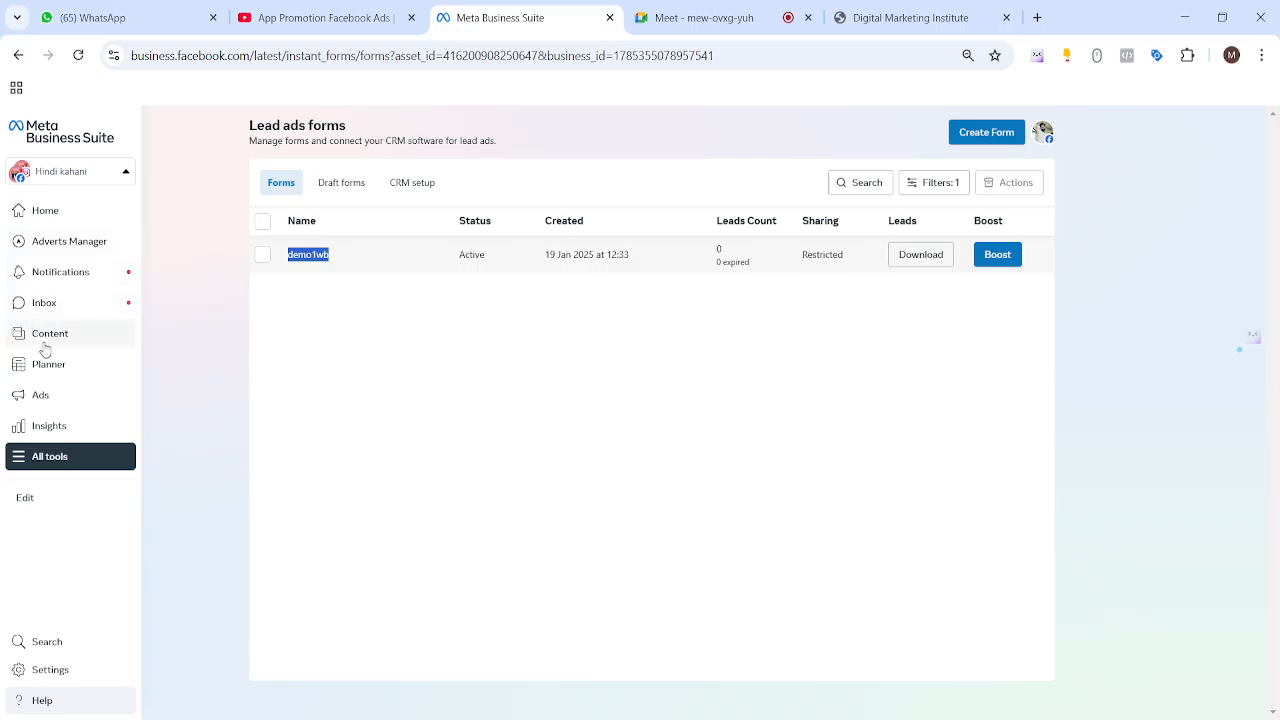
pyautogui.moveTo(62, 246)
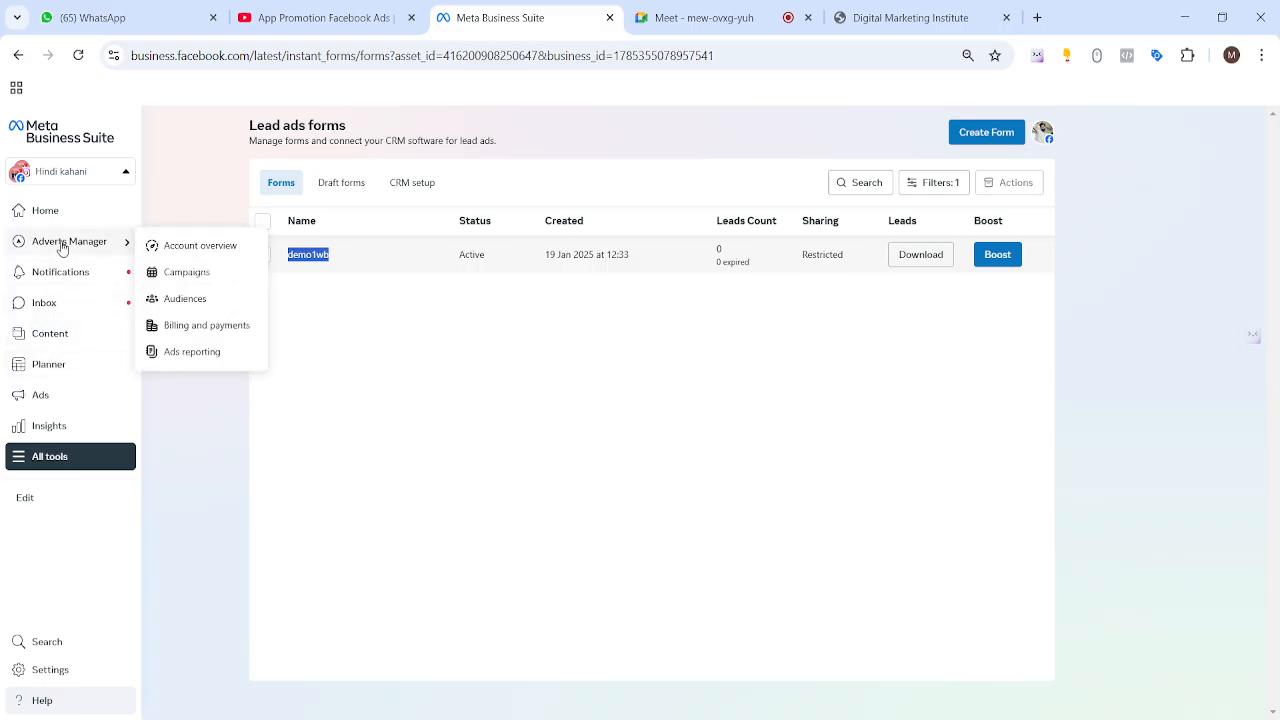
pyautogui.click(196, 274)
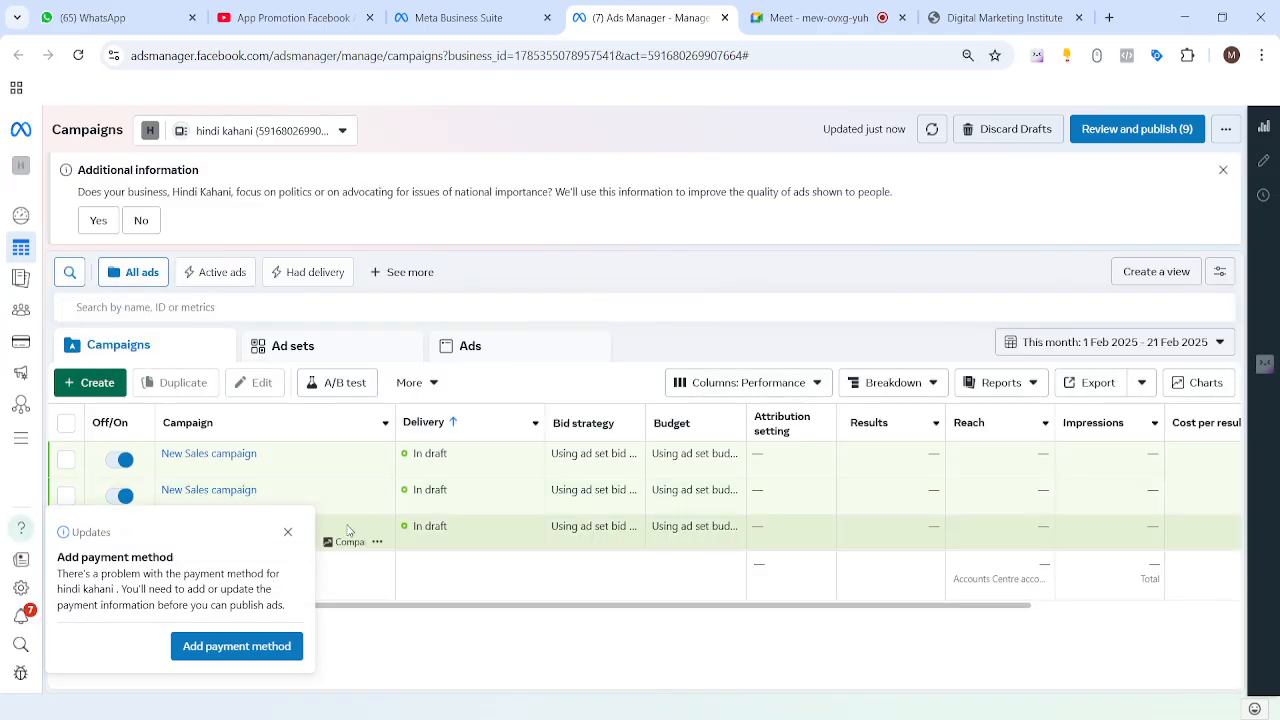
# Step: Dismiss the payment notice, inspect the New Sales campaign, and close it without publishing
pyautogui.click(287, 531)
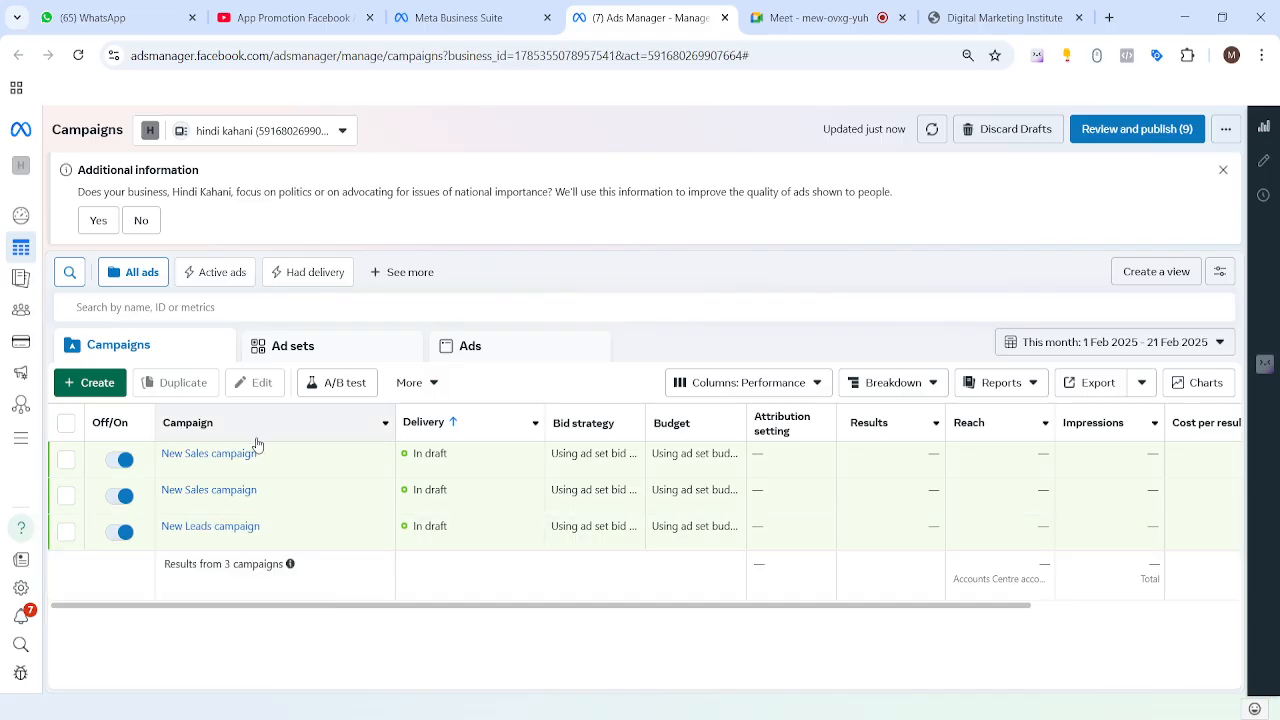
pyautogui.moveTo(212, 462)
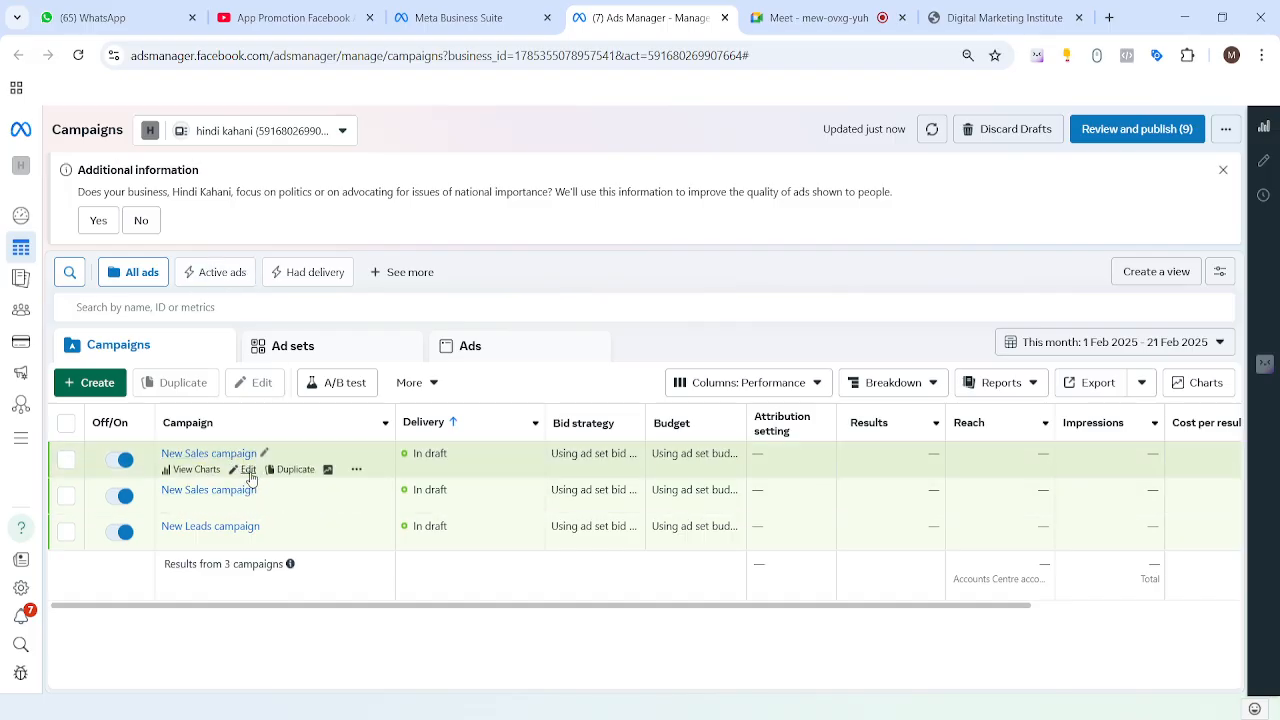
pyautogui.click(249, 472)
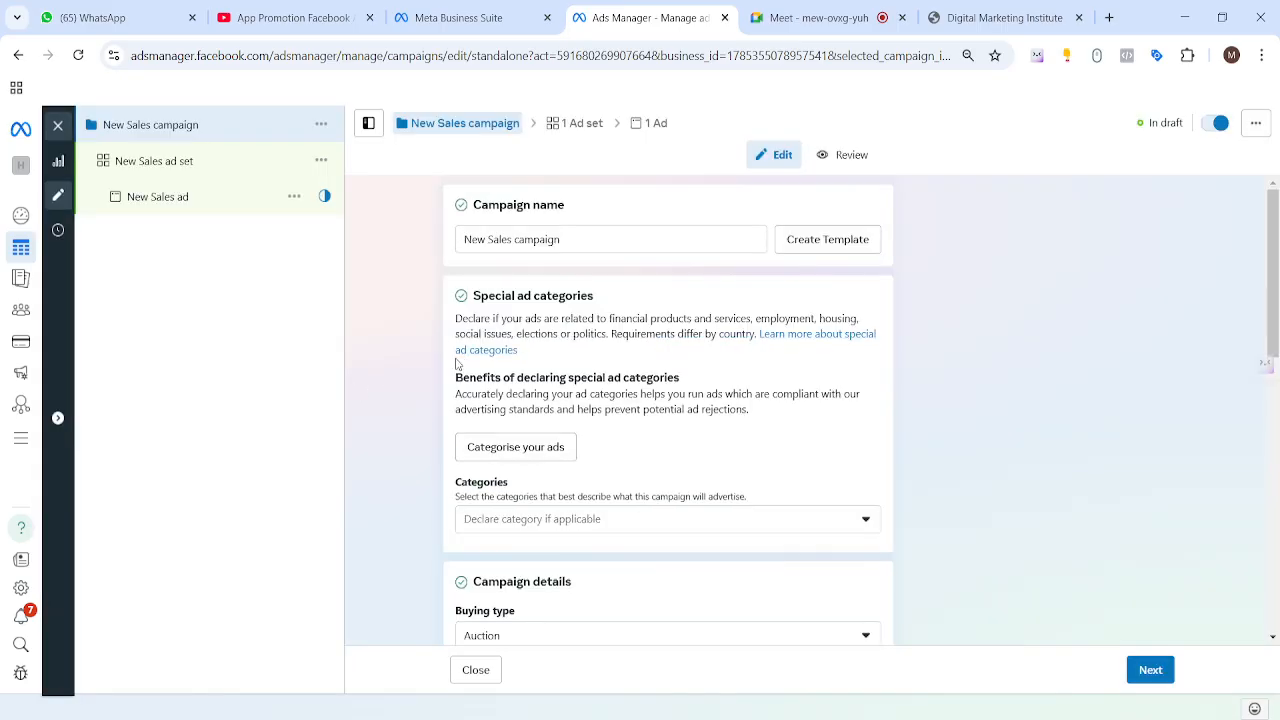
pyautogui.scroll(-4, 458, 362)
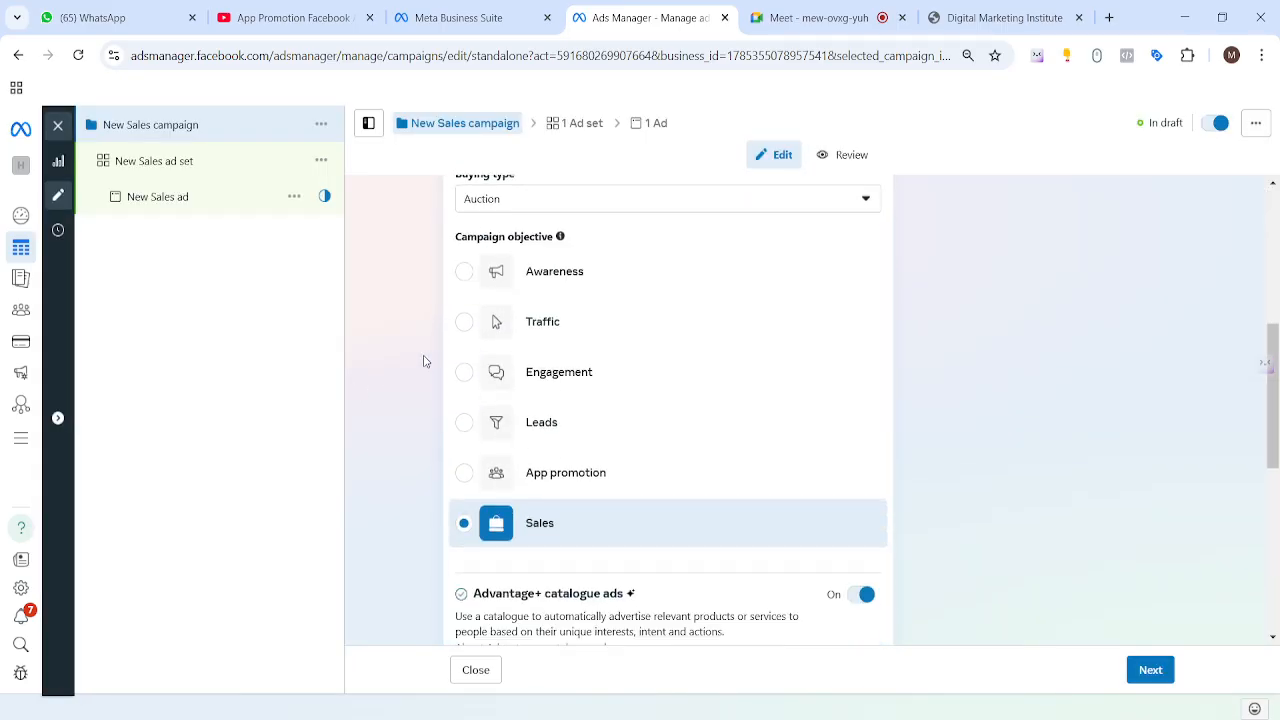
pyautogui.scroll(4, 424, 361)
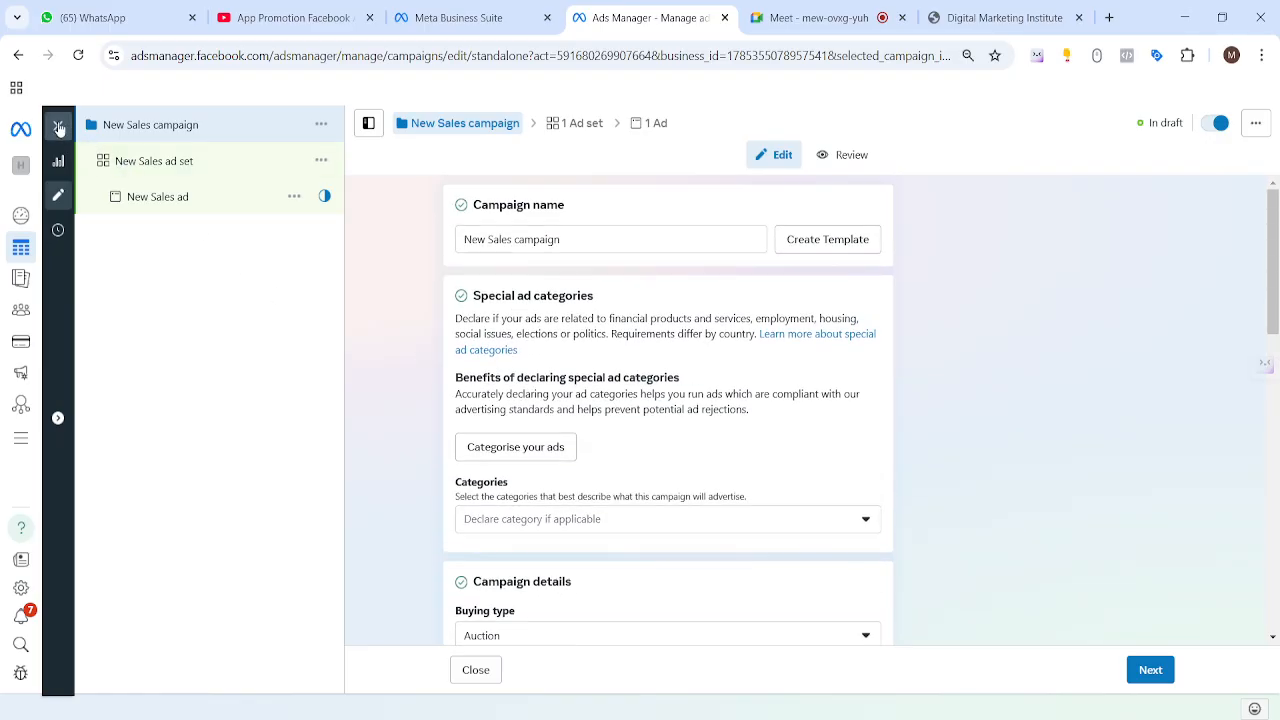
pyautogui.click(58, 125)
pyautogui.click(719, 402)
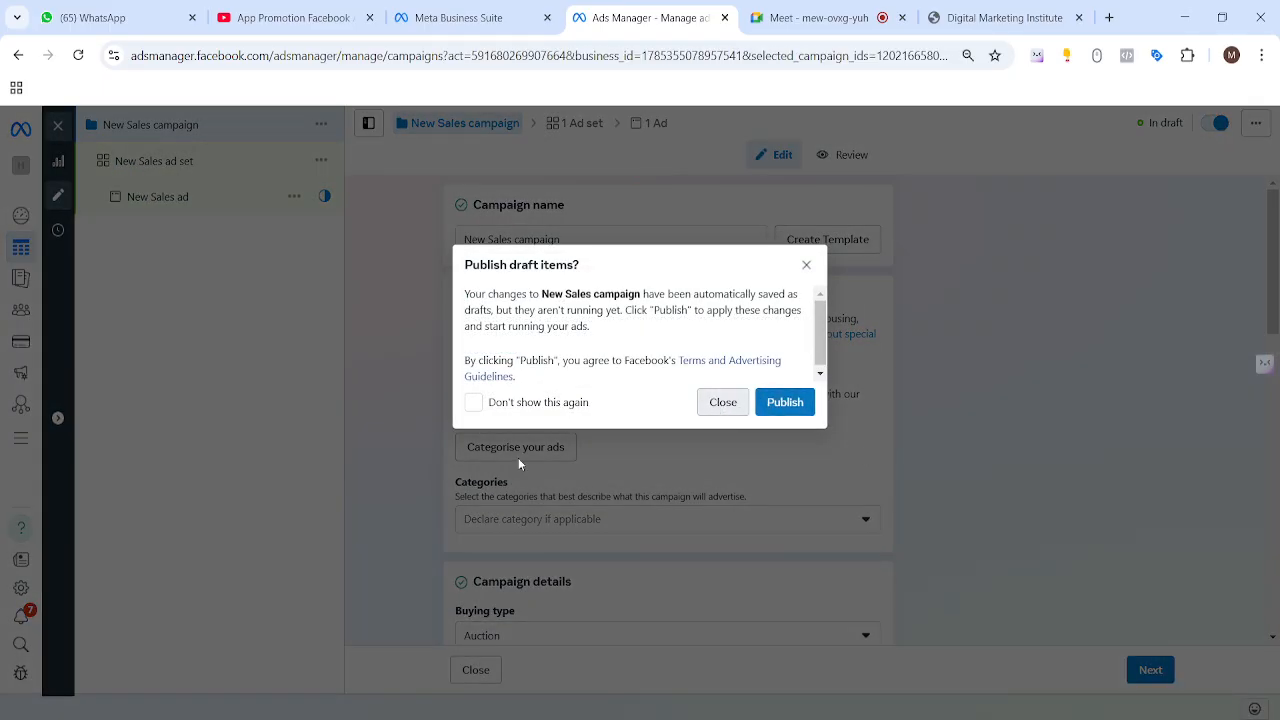
pyautogui.moveTo(229, 527)
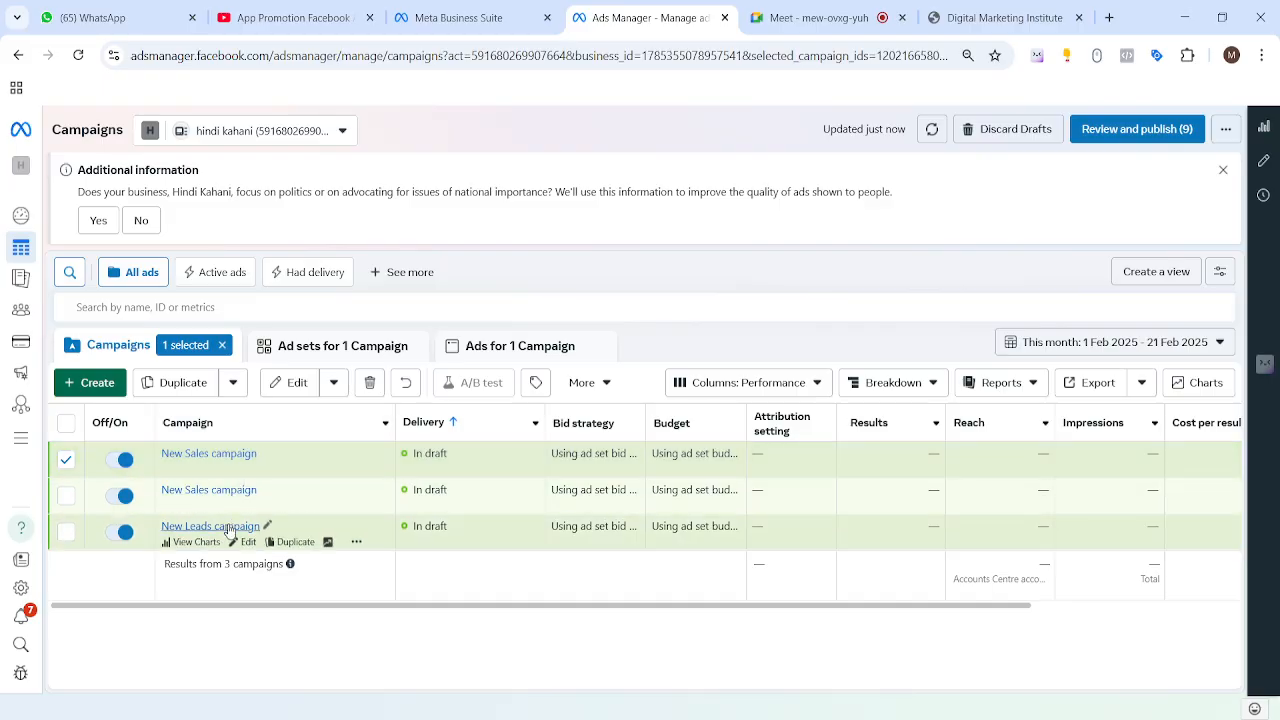
# Step: Open the New Leads ad and scroll to its Destination instant form section
pyautogui.click(246, 545)
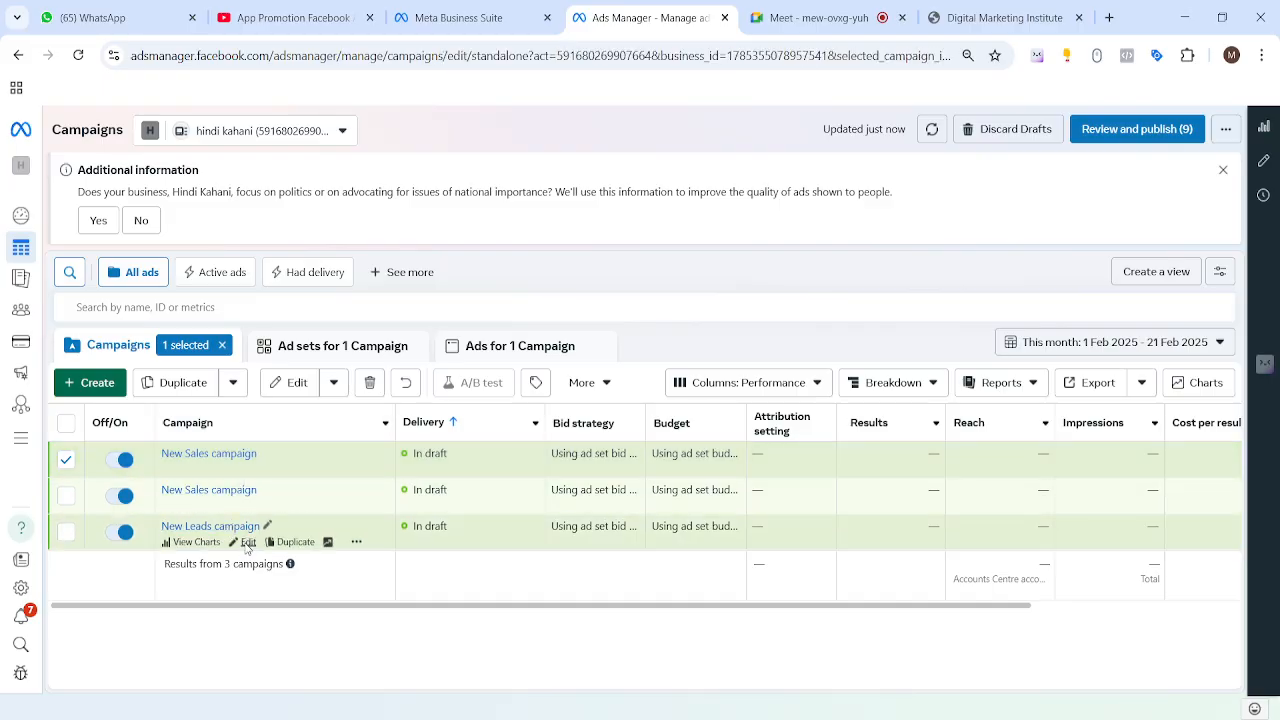
pyautogui.scroll(-6, 403, 297)
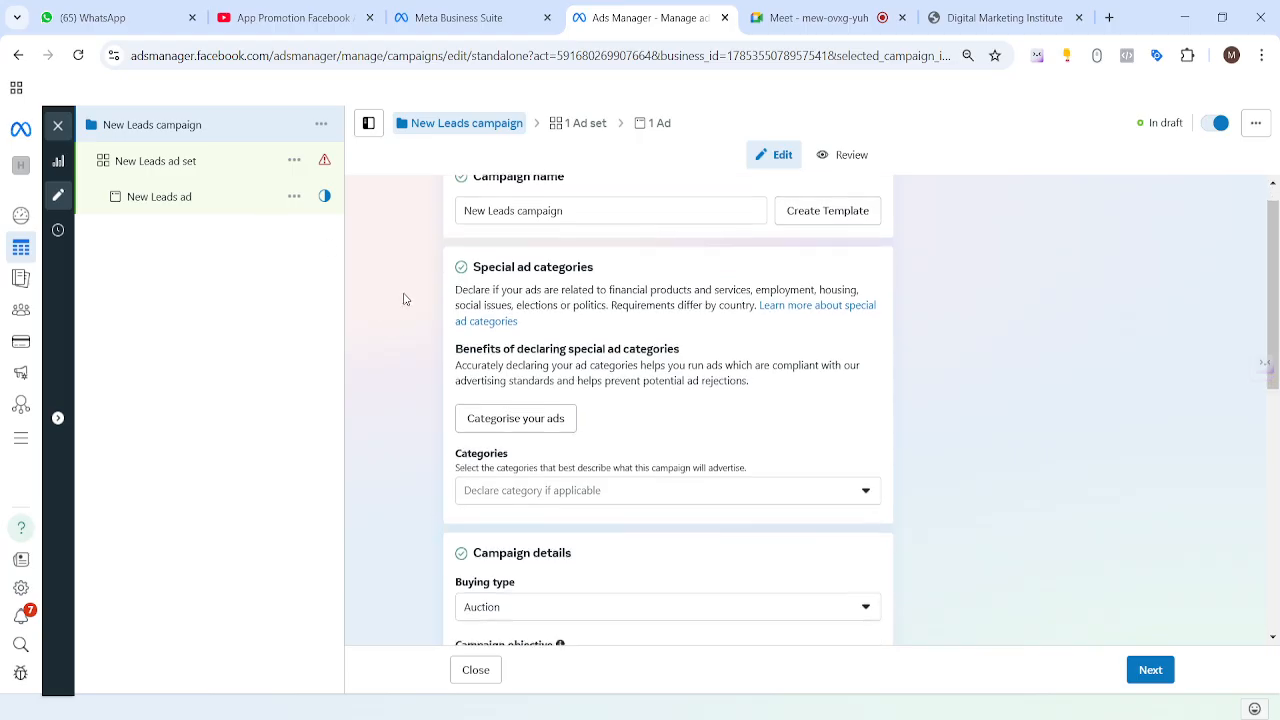
pyautogui.click(138, 198)
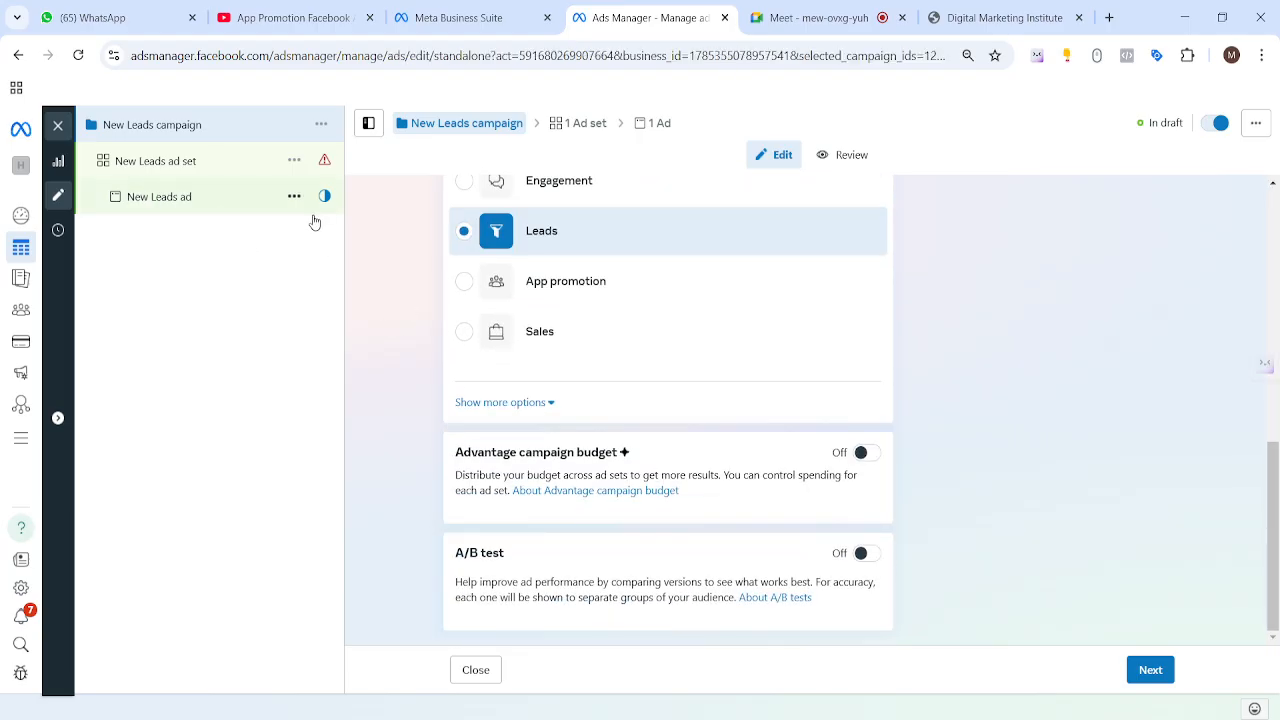
pyautogui.scroll(-2, 412, 295)
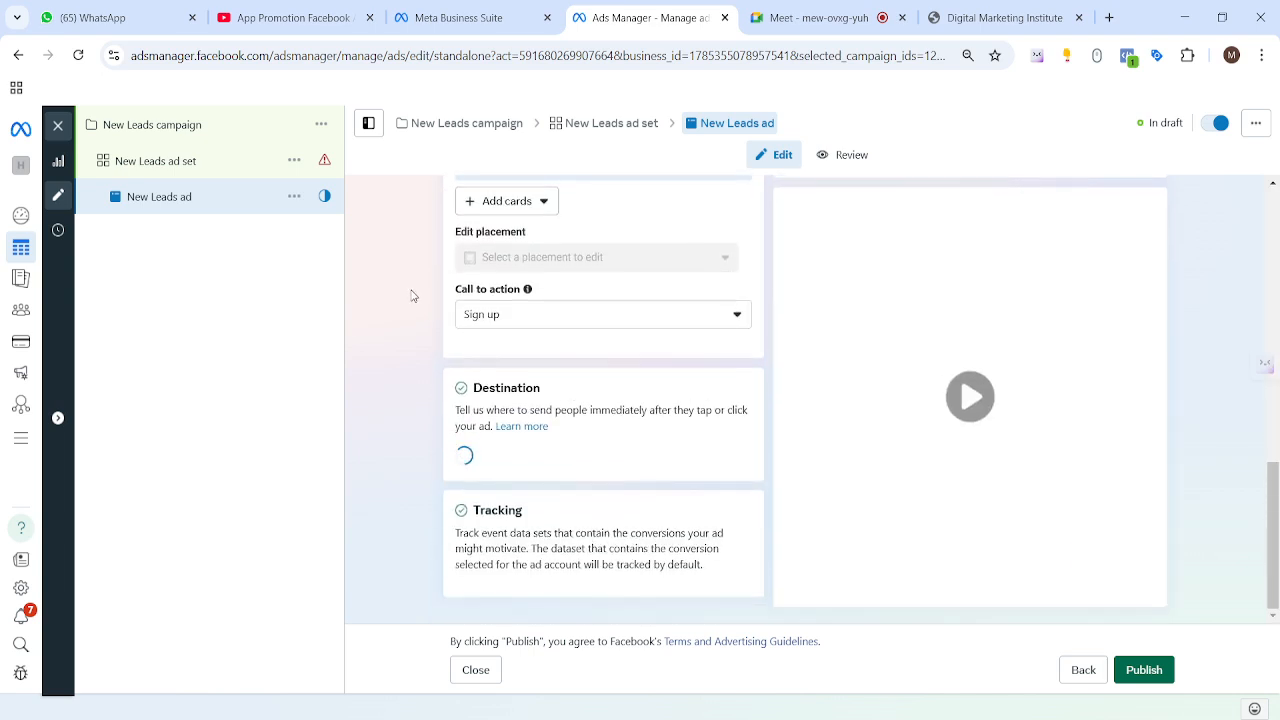
pyautogui.scroll(-8, 755, 377)
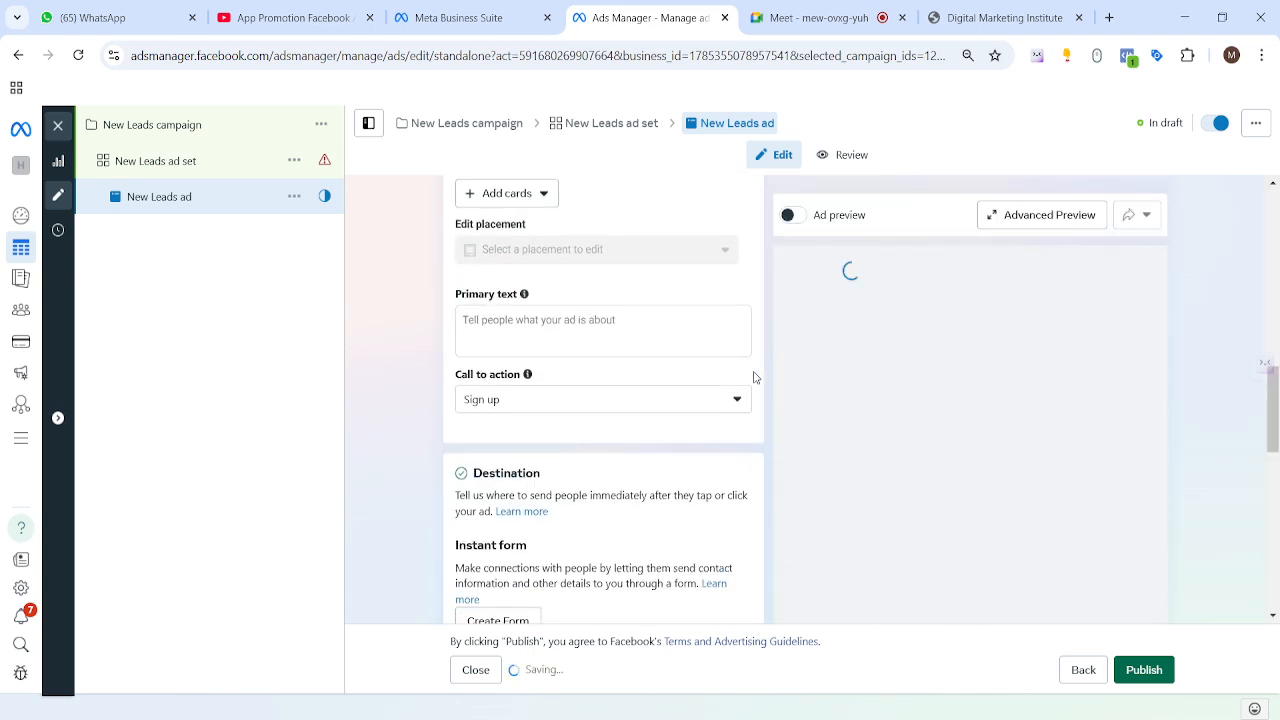
pyautogui.scroll(4, 756, 377)
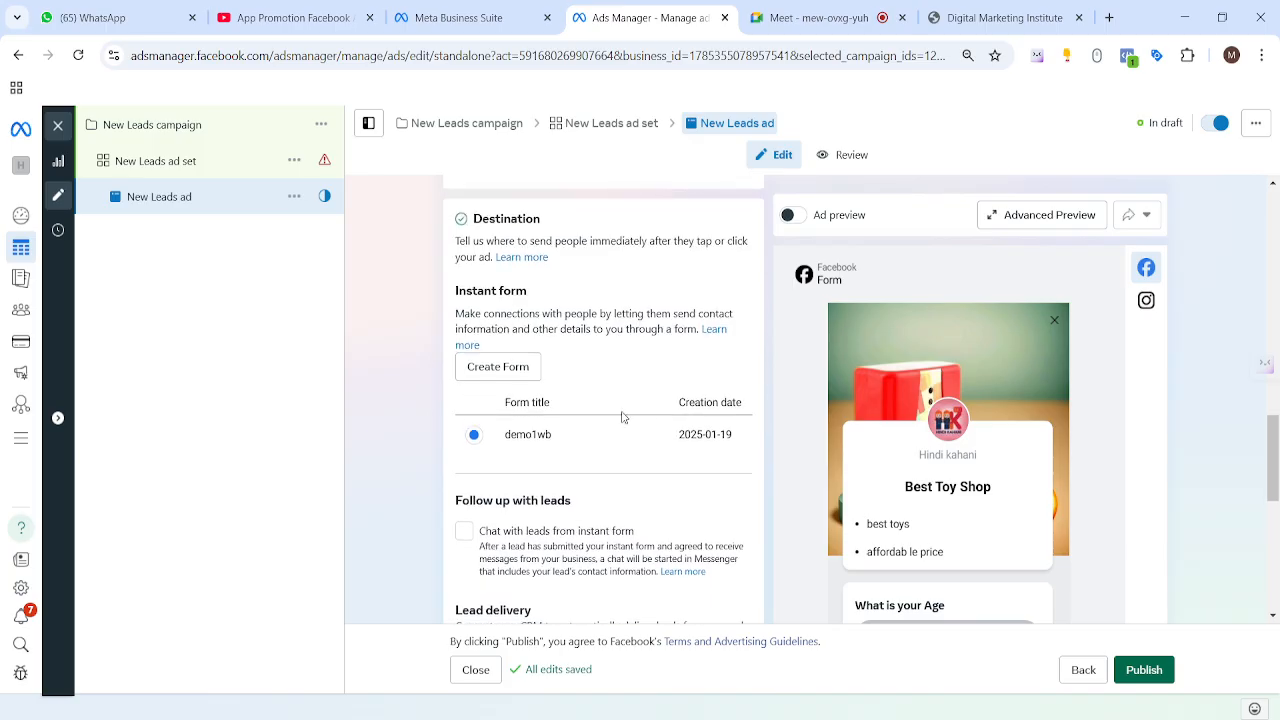
pyautogui.scroll(3, 404, 386)
pyautogui.scroll(1, 407, 380)
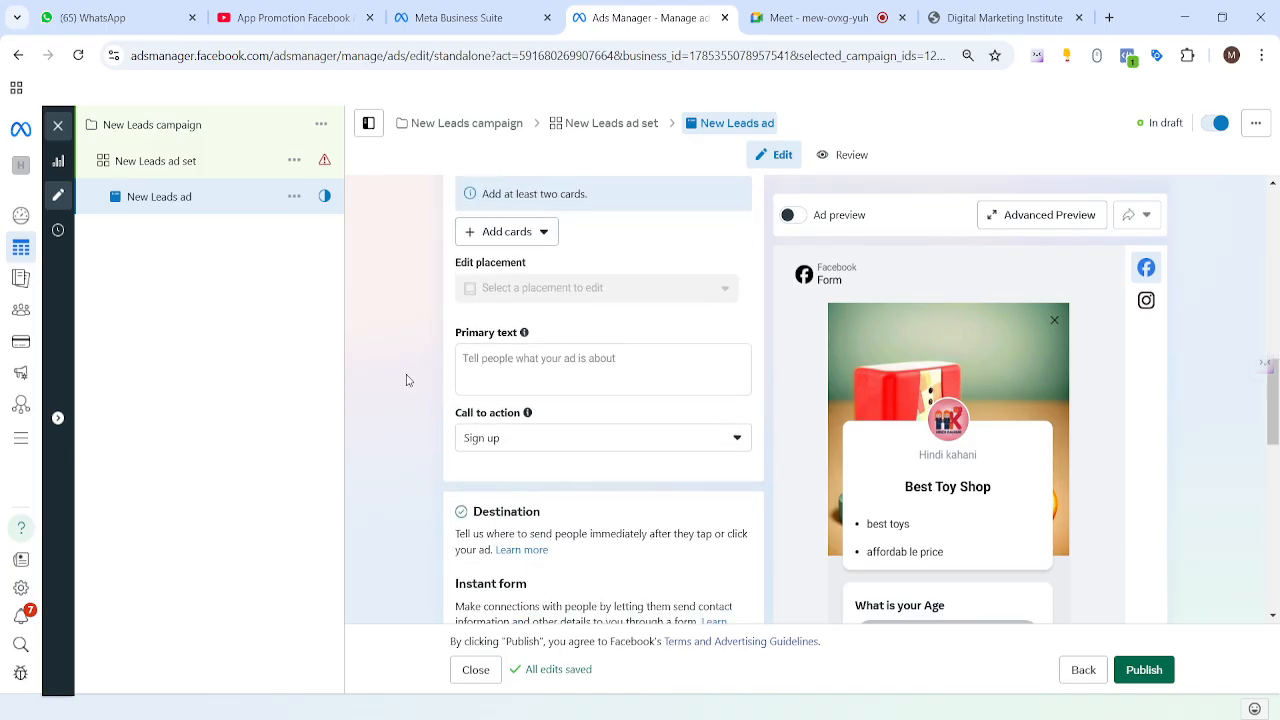
pyautogui.scroll(-4, 407, 379)
pyautogui.scroll(12, 407, 365)
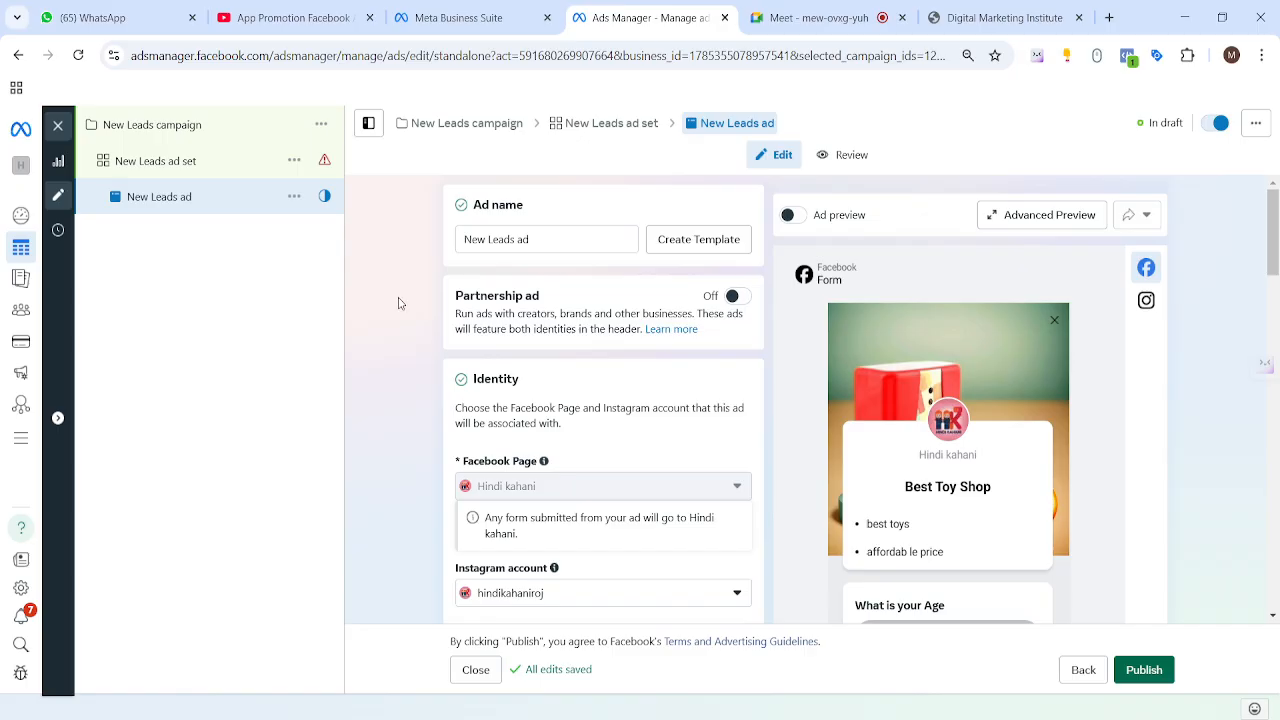
pyautogui.scroll(-2, 423, 306)
pyautogui.scroll(-1, 960, 420)
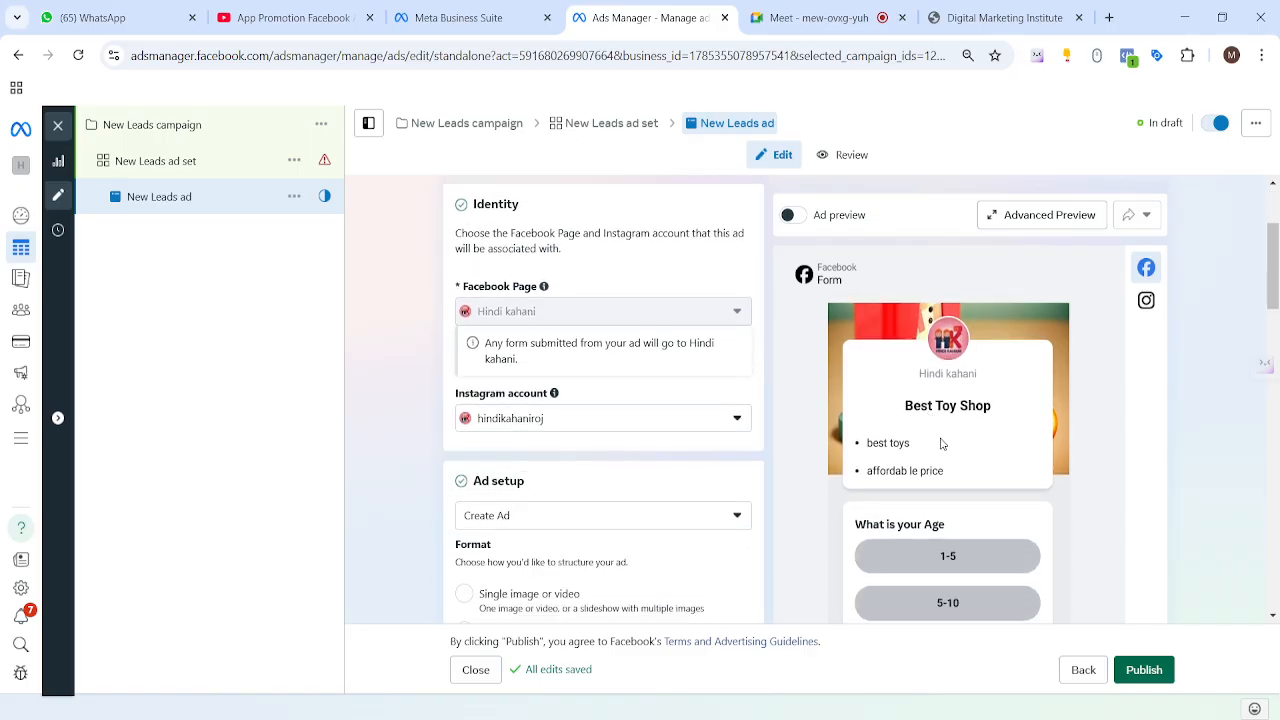
pyautogui.scroll(-2, 928, 503)
pyautogui.scroll(4, 823, 414)
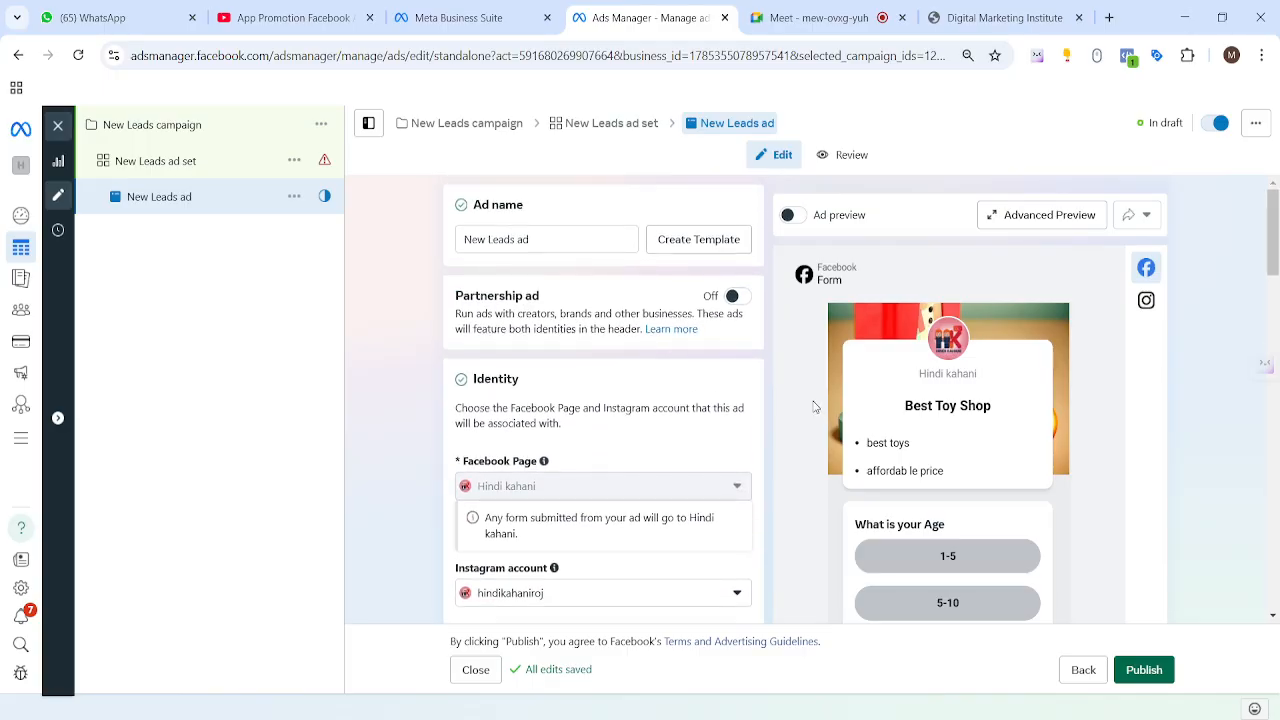
pyautogui.scroll(-8, 700, 408)
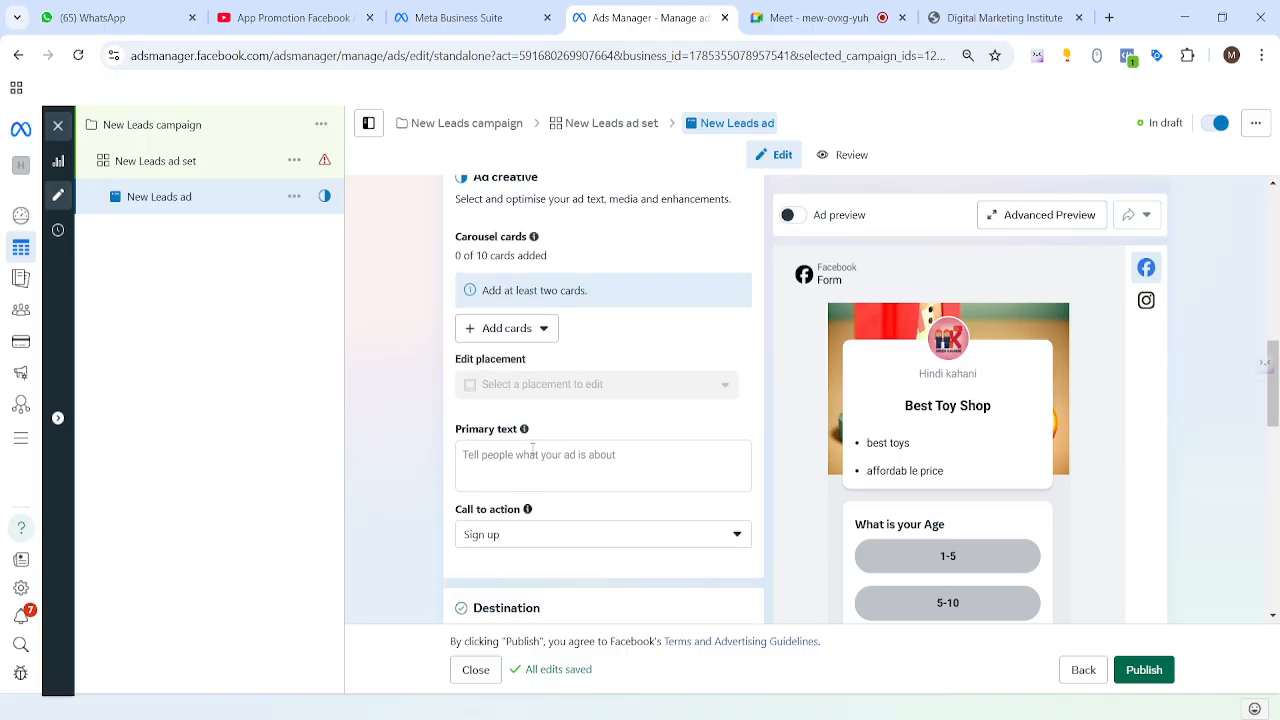
pyautogui.scroll(-3, 525, 455)
pyautogui.scroll(2, 519, 457)
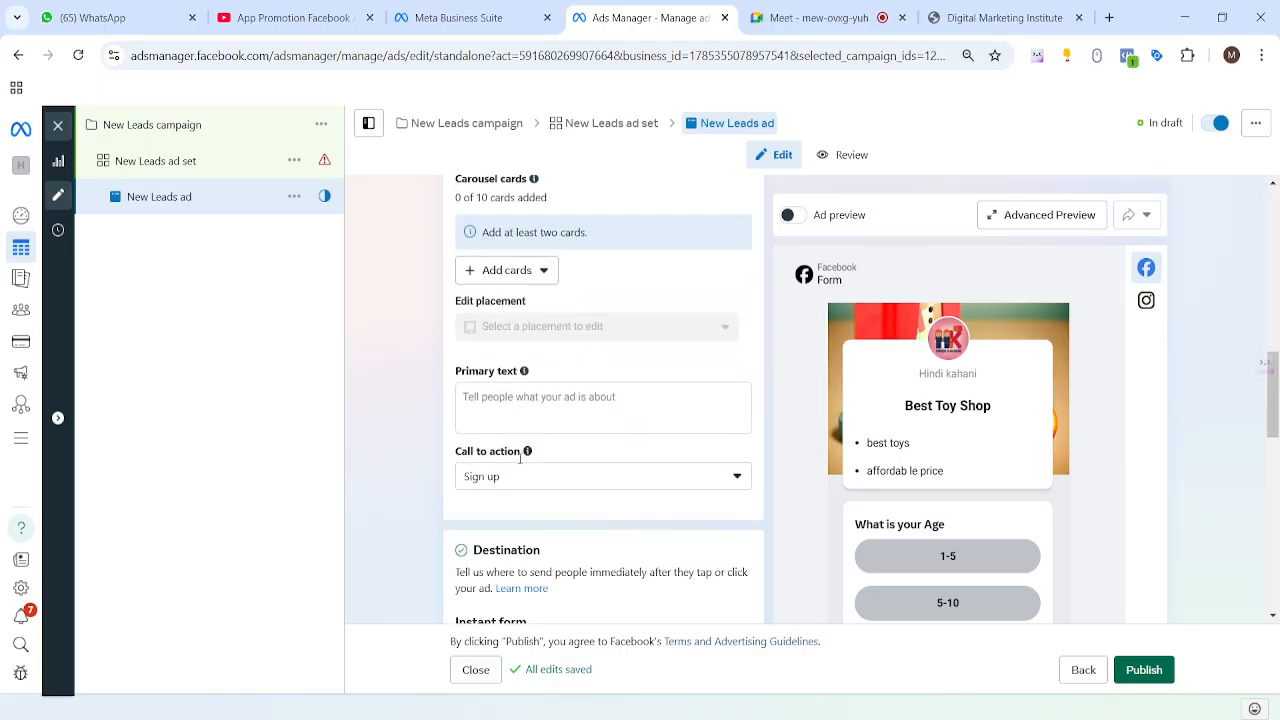
pyautogui.scroll(-4, 519, 457)
# Step: Confirm the demo1wb instant form is the one selected for the ad
pyautogui.moveTo(496, 390); pyautogui.dragTo(783, 396)
pyautogui.click(770, 398)
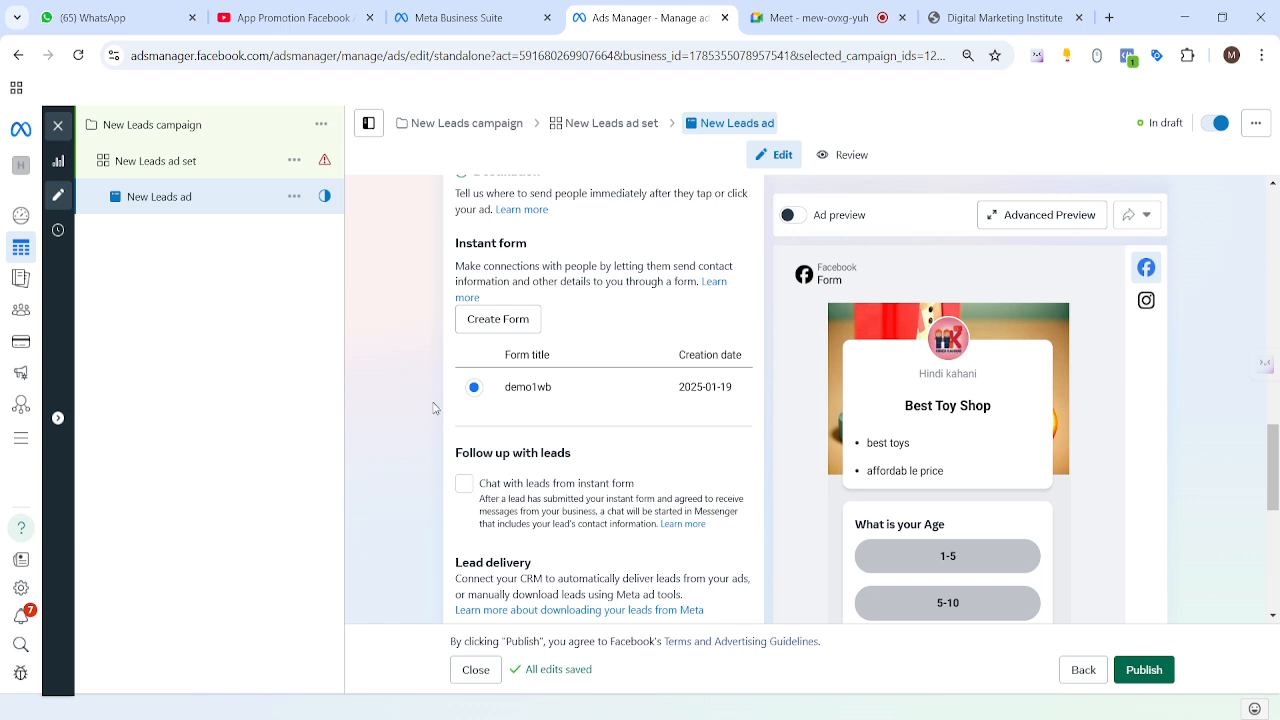
pyautogui.moveTo(500, 390); pyautogui.dragTo(749, 397)
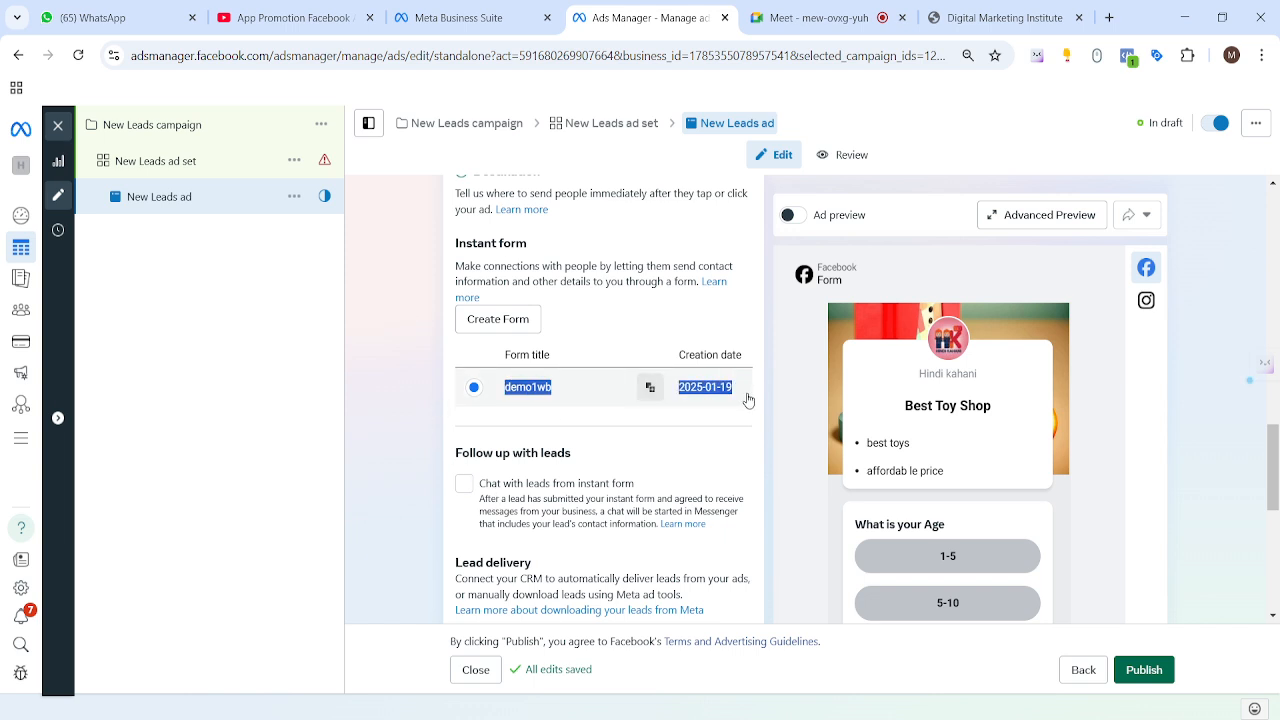
pyautogui.click(434, 397)
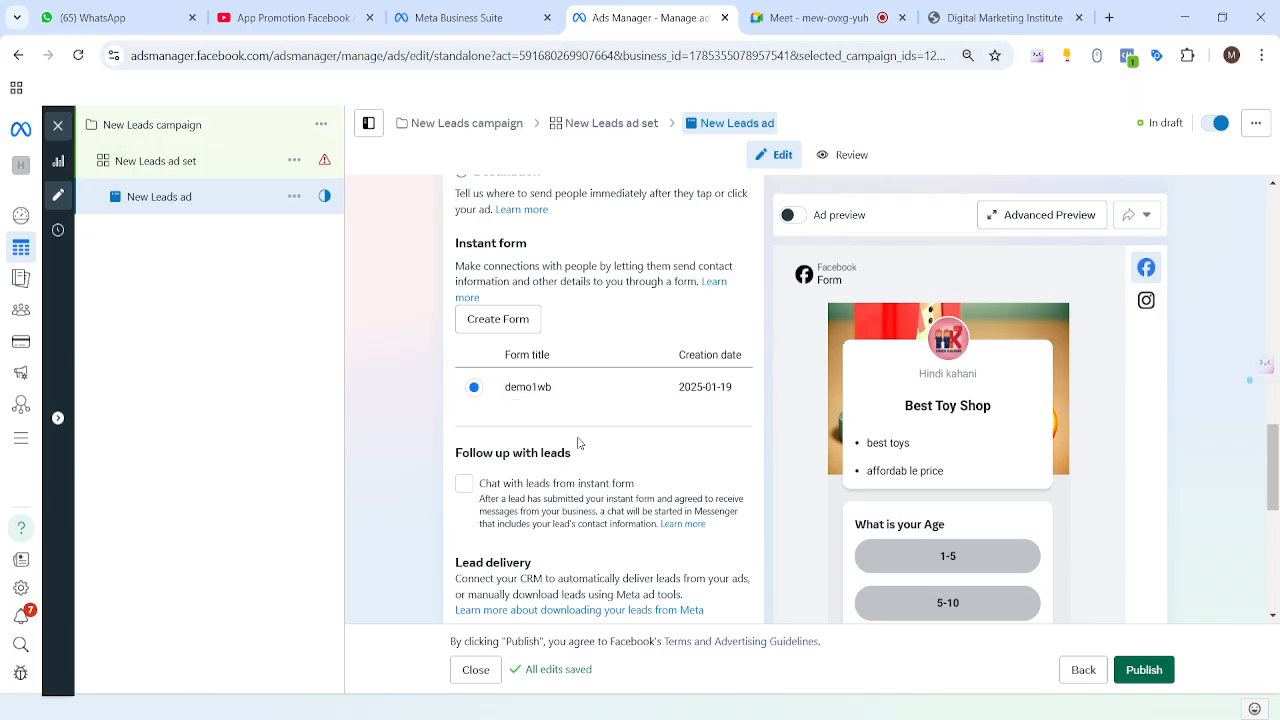
pyautogui.moveTo(452, 396); pyautogui.dragTo(584, 401)
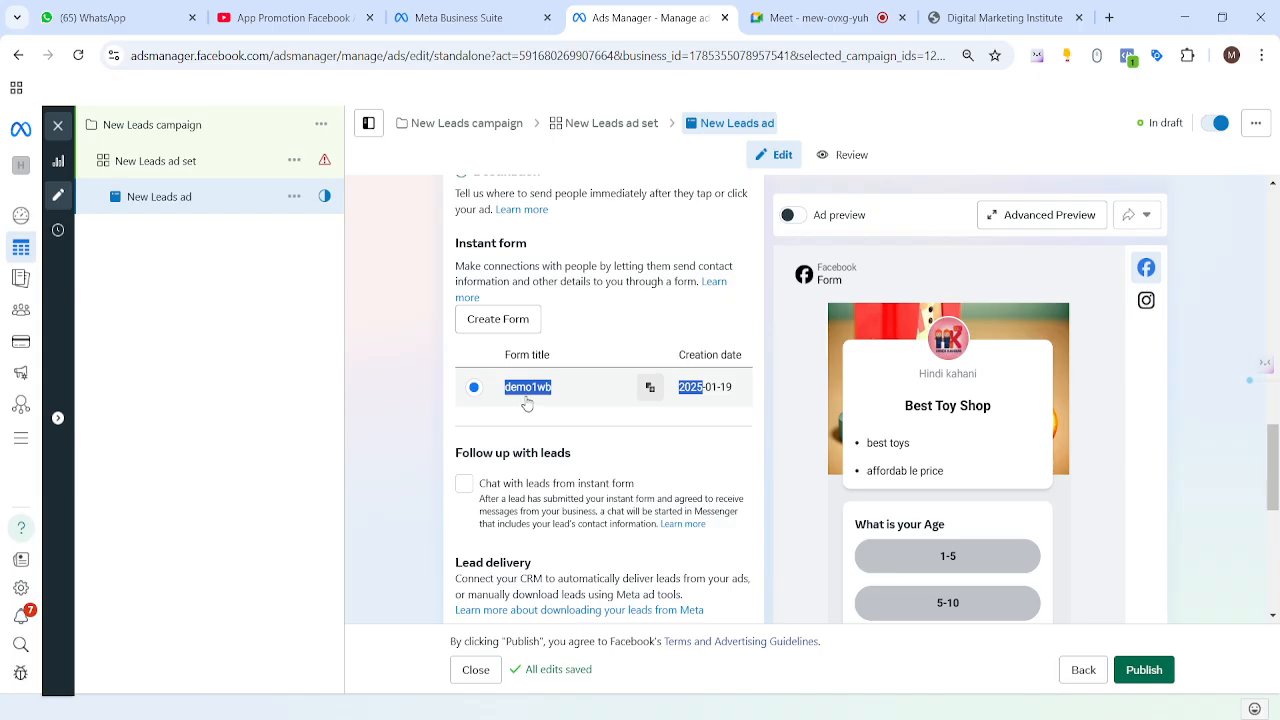
# Step: Open Instant Forms from All tools to show the Lead ads forms list
pyautogui.click(25, 443)
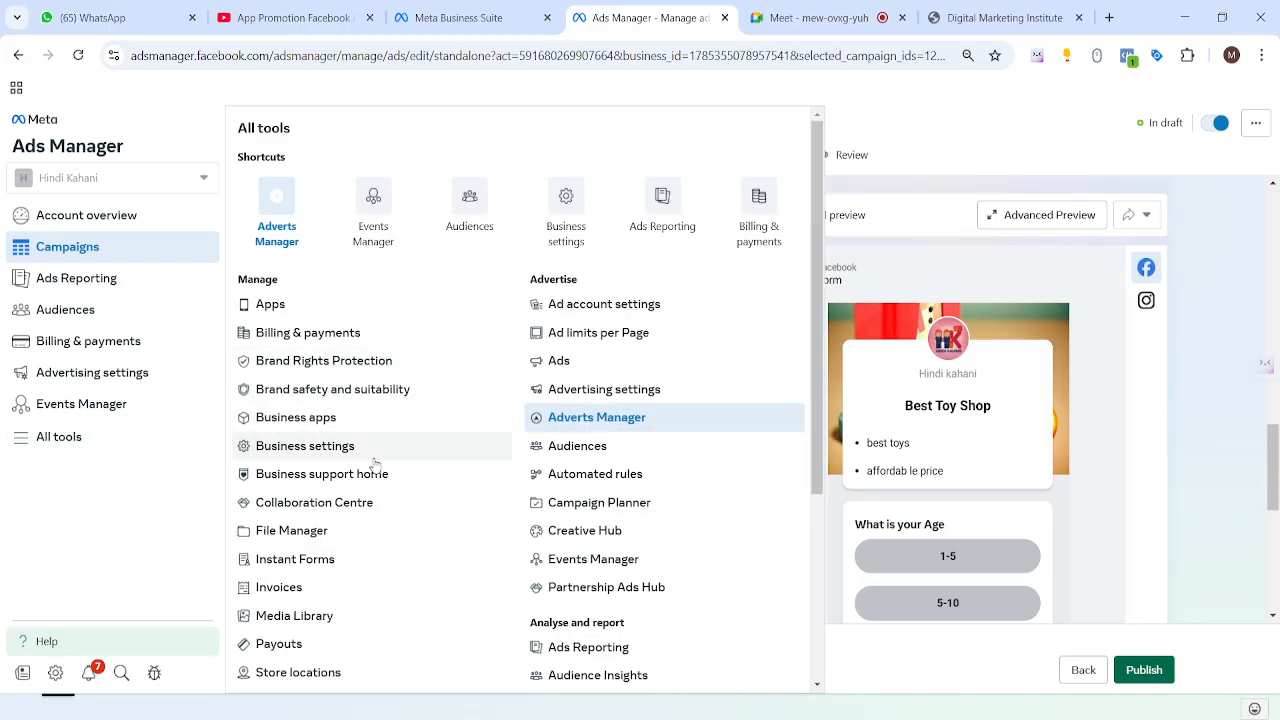
pyautogui.scroll(-1, 293, 463)
pyautogui.click(297, 474)
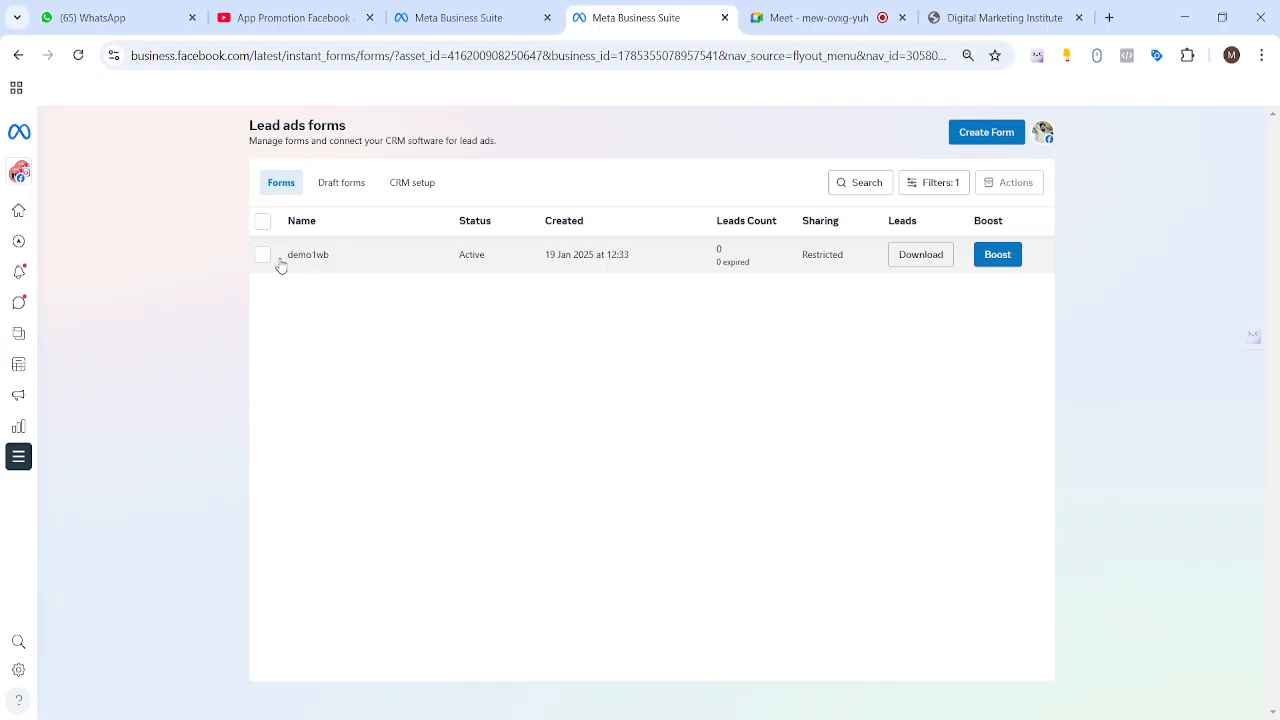
# Step: Highlight the active demo1wb form name, then open the business portfolio list
pyautogui.moveTo(277, 262); pyautogui.dragTo(324, 259)
pyautogui.click(109, 174)
pyautogui.click(122, 173)
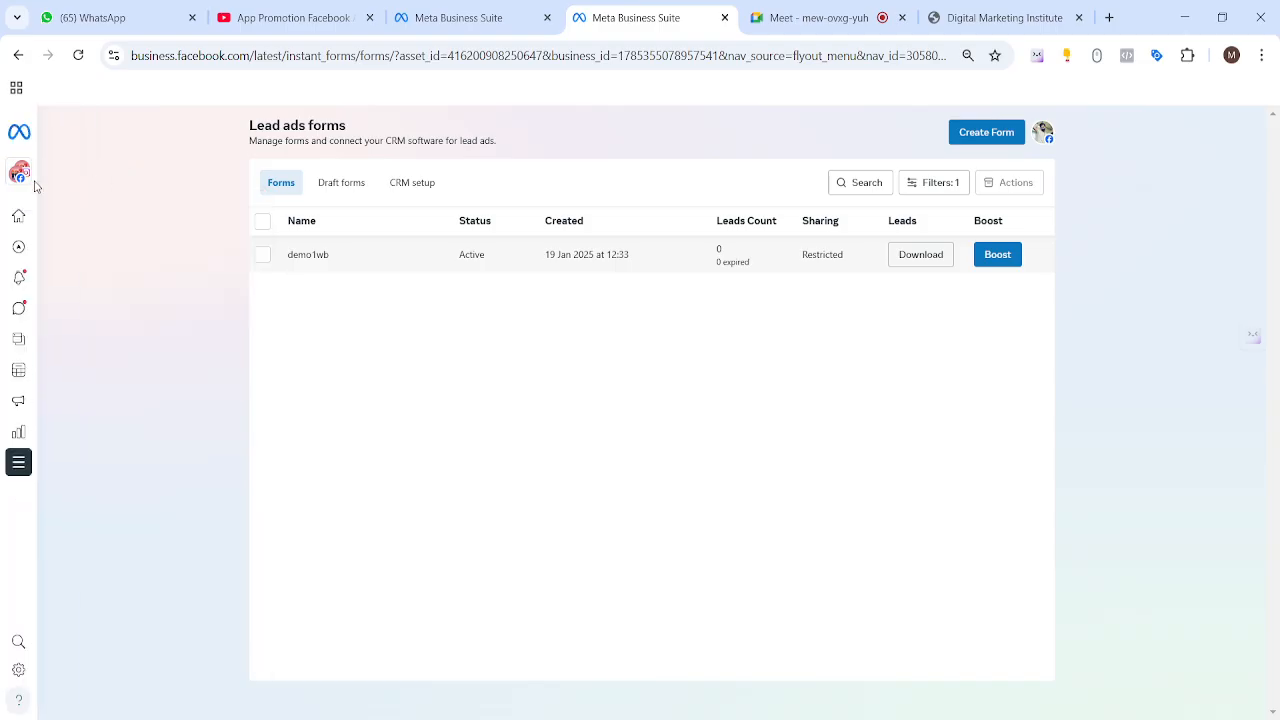
# Step: Switch the Business Suite account from Hindi kahani to the Adiwasi Hair Oil Original page
pyautogui.moveTo(24, 177)
pyautogui.click(100, 175)
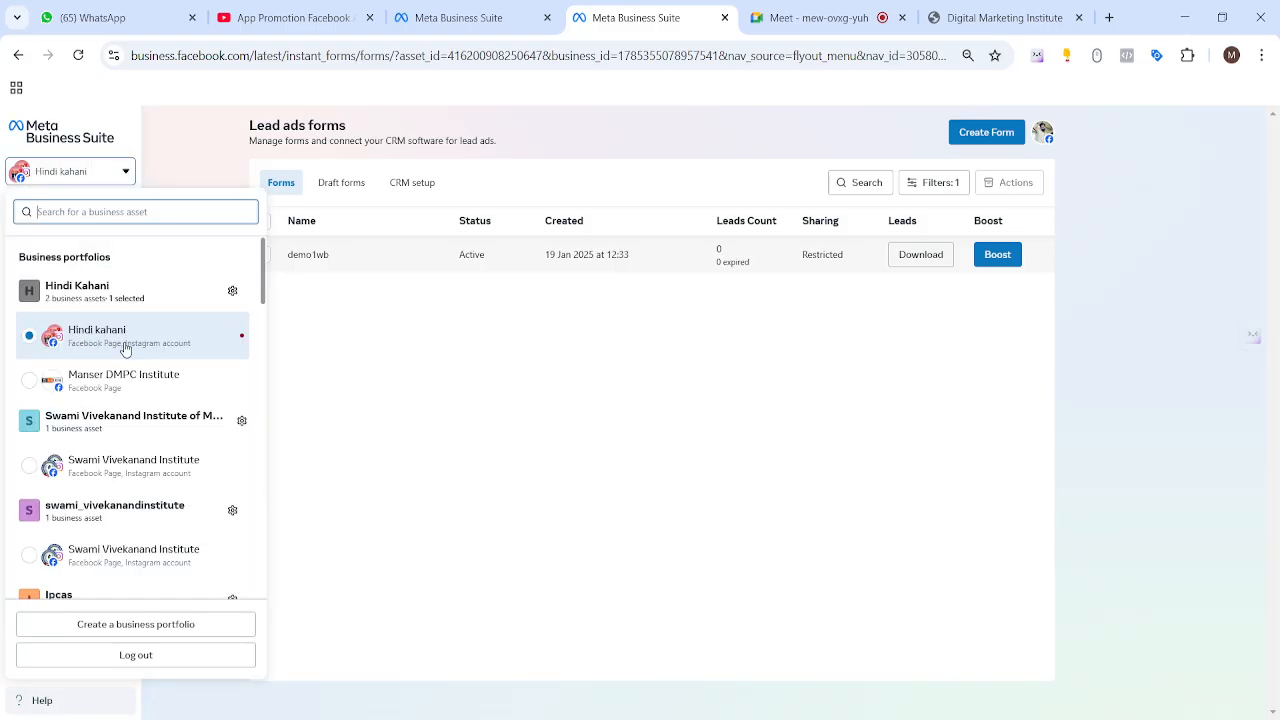
pyautogui.scroll(-5, 135, 430)
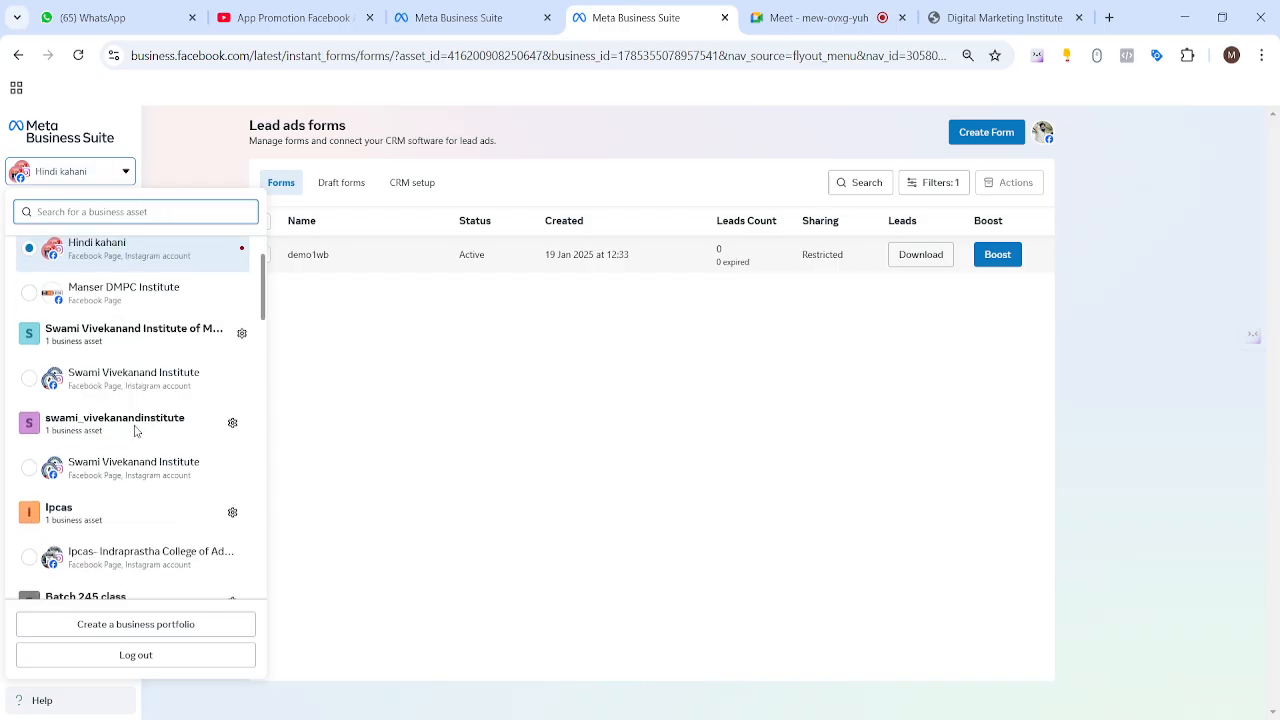
pyautogui.scroll(-1, 139, 432)
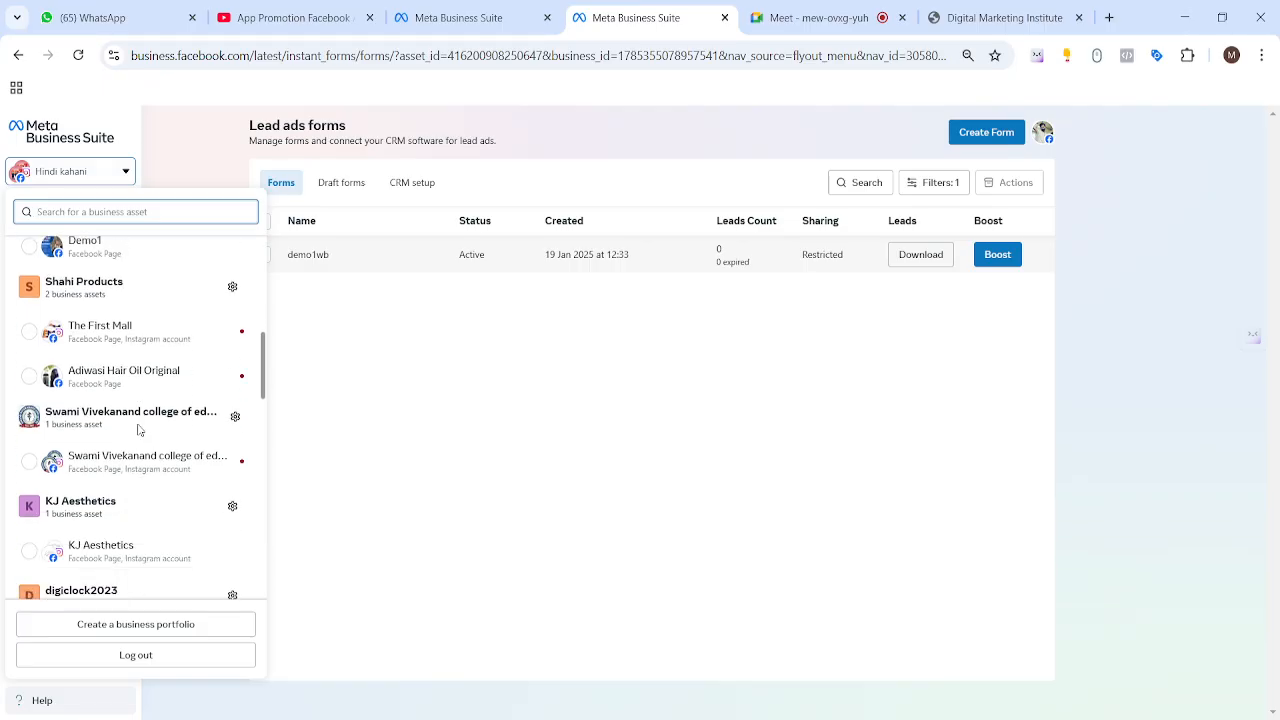
pyautogui.click(28, 380)
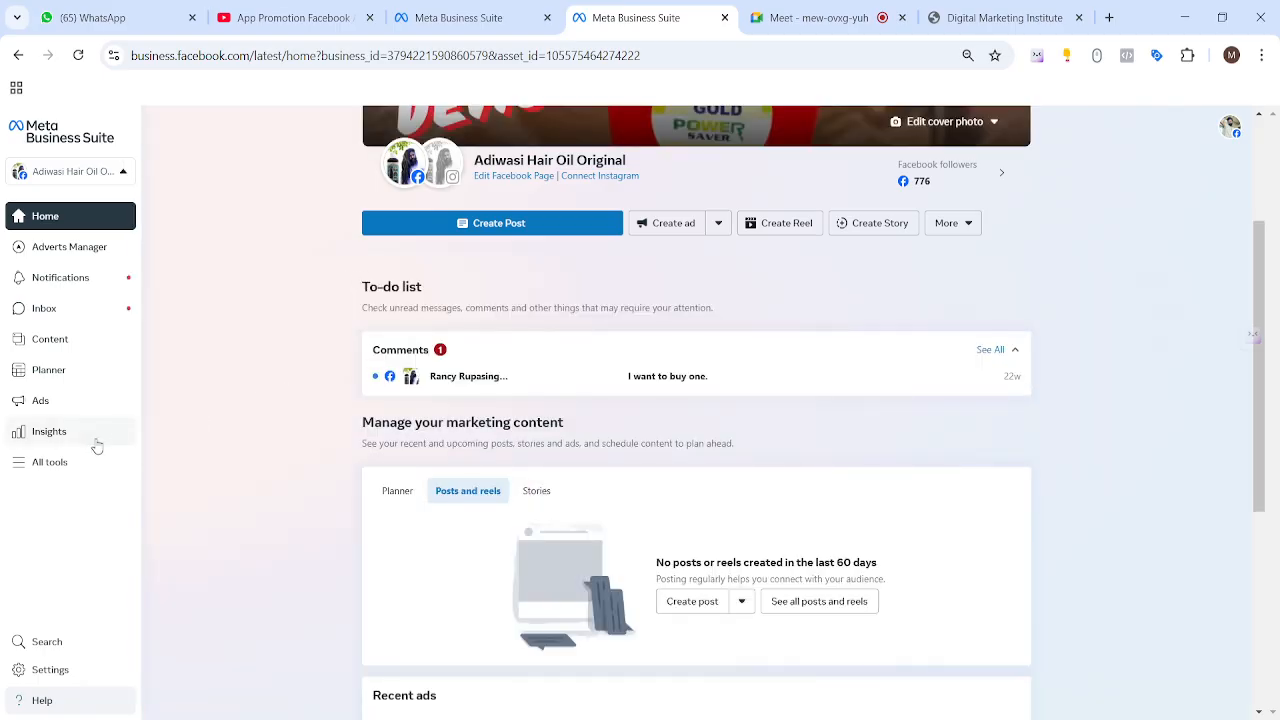
# Step: Find Instant Forms in All tools by searching 'instant' with Ctrl+F, and open it
pyautogui.click(51, 463)
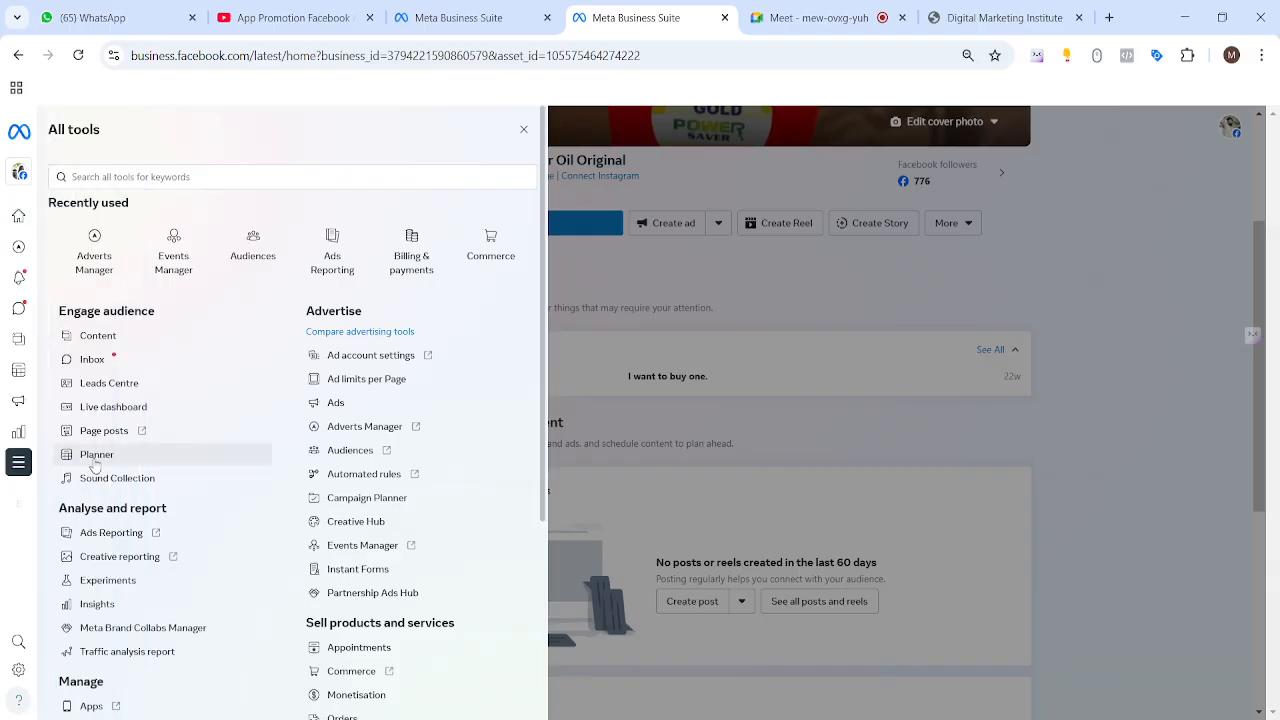
pyautogui.scroll(-2, 218, 308)
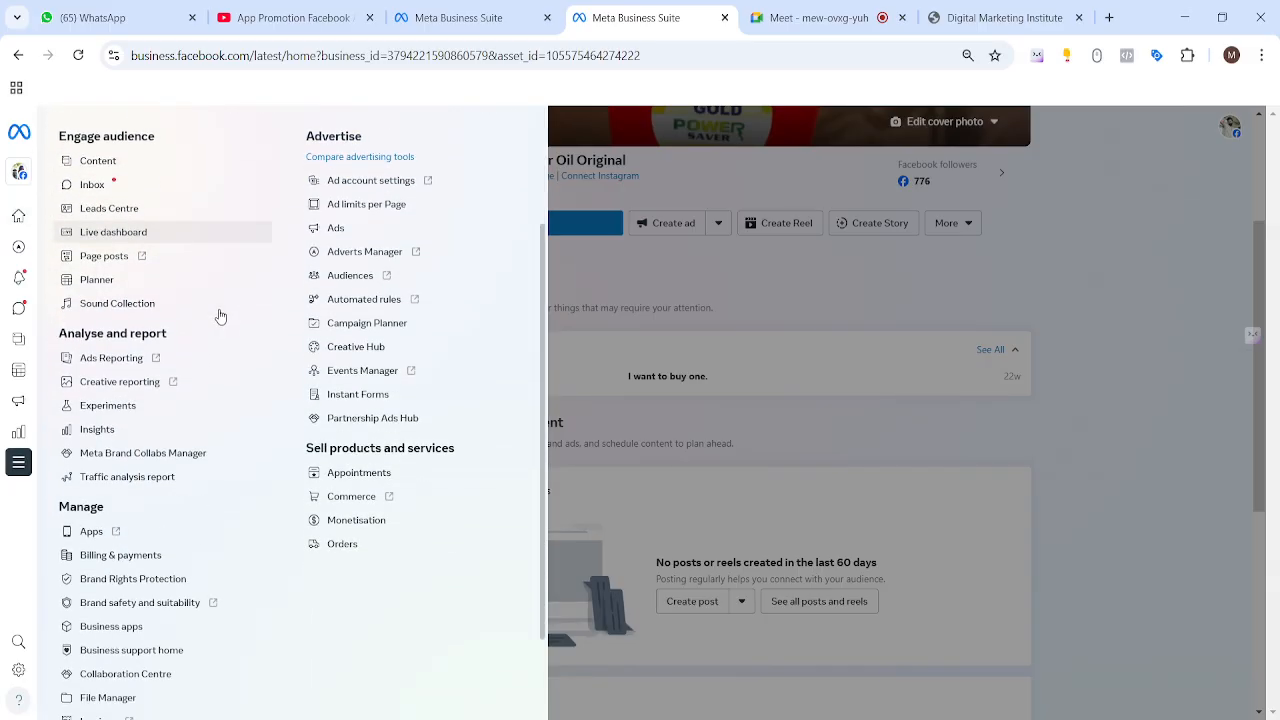
pyautogui.scroll(1, 217, 314)
pyautogui.scroll(-2, 323, 289)
pyautogui.scroll(-1, 171, 446)
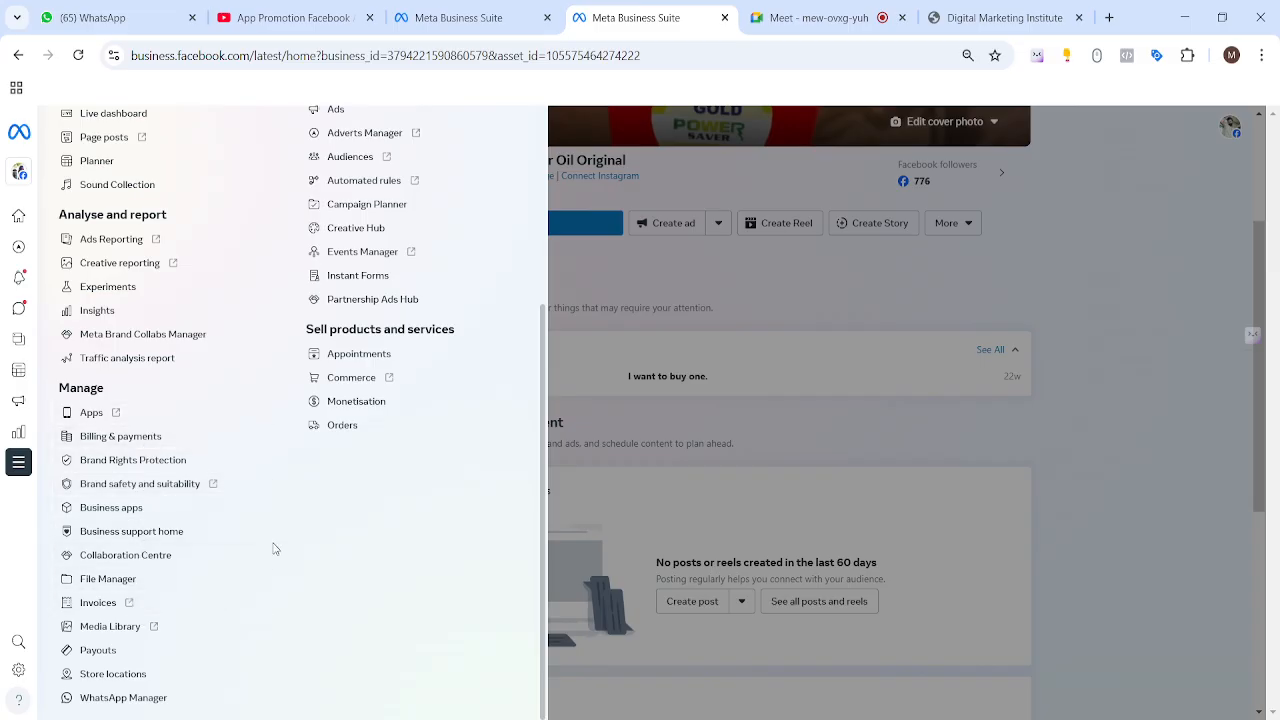
pyautogui.hotkey('ctrl', 'f')
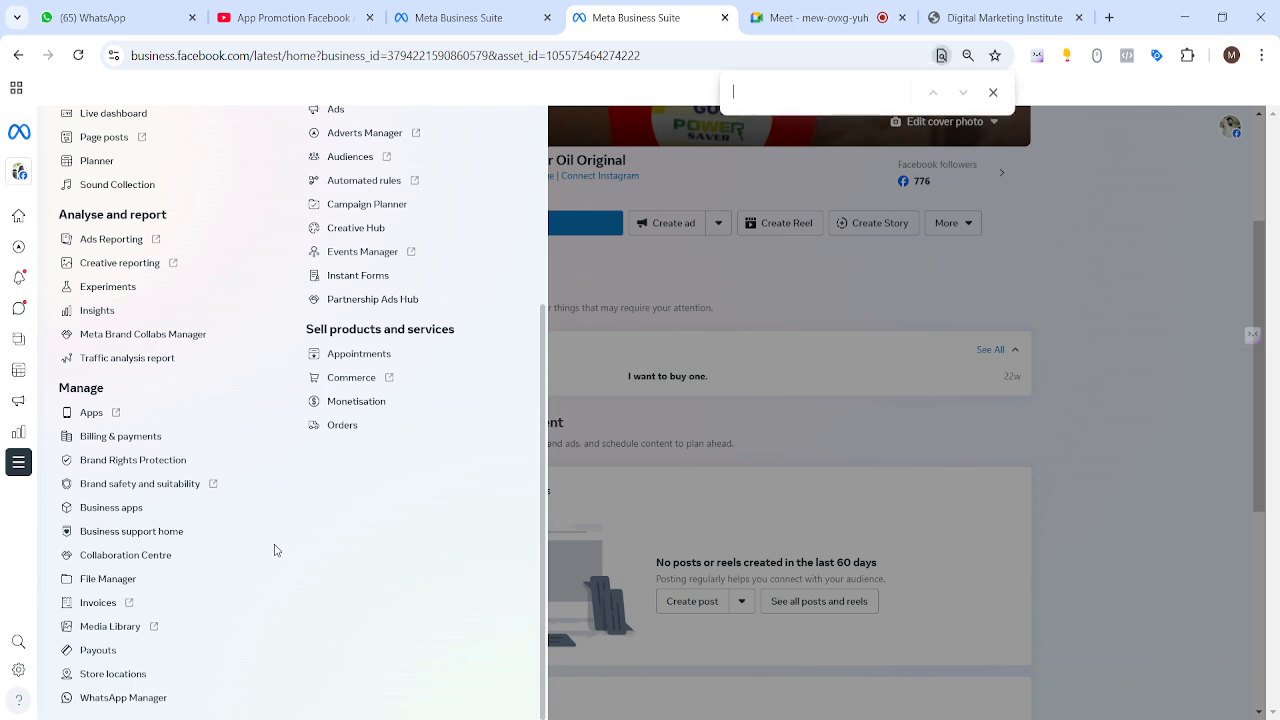
pyautogui.write('instant')
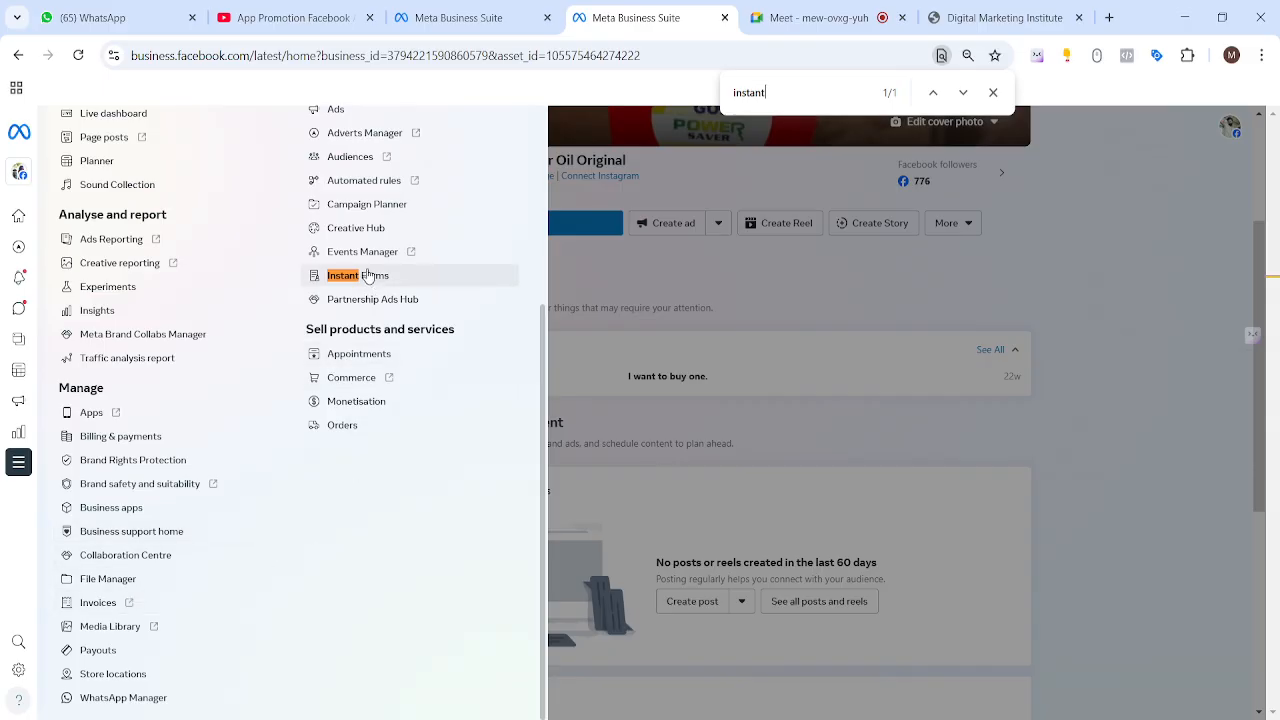
pyautogui.click(360, 276)
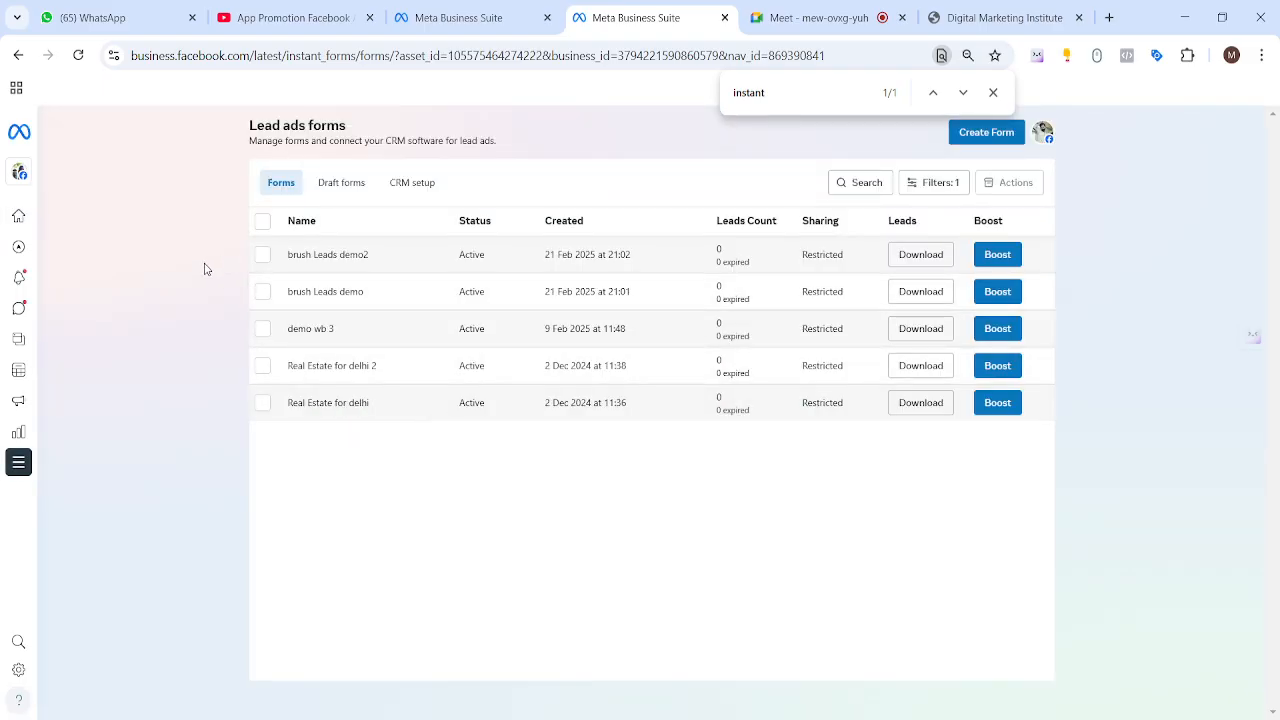
# Step: Highlight the brush Leads demo2 and brush Leads demo form names in the list
pyautogui.moveTo(285, 262); pyautogui.dragTo(376, 267)
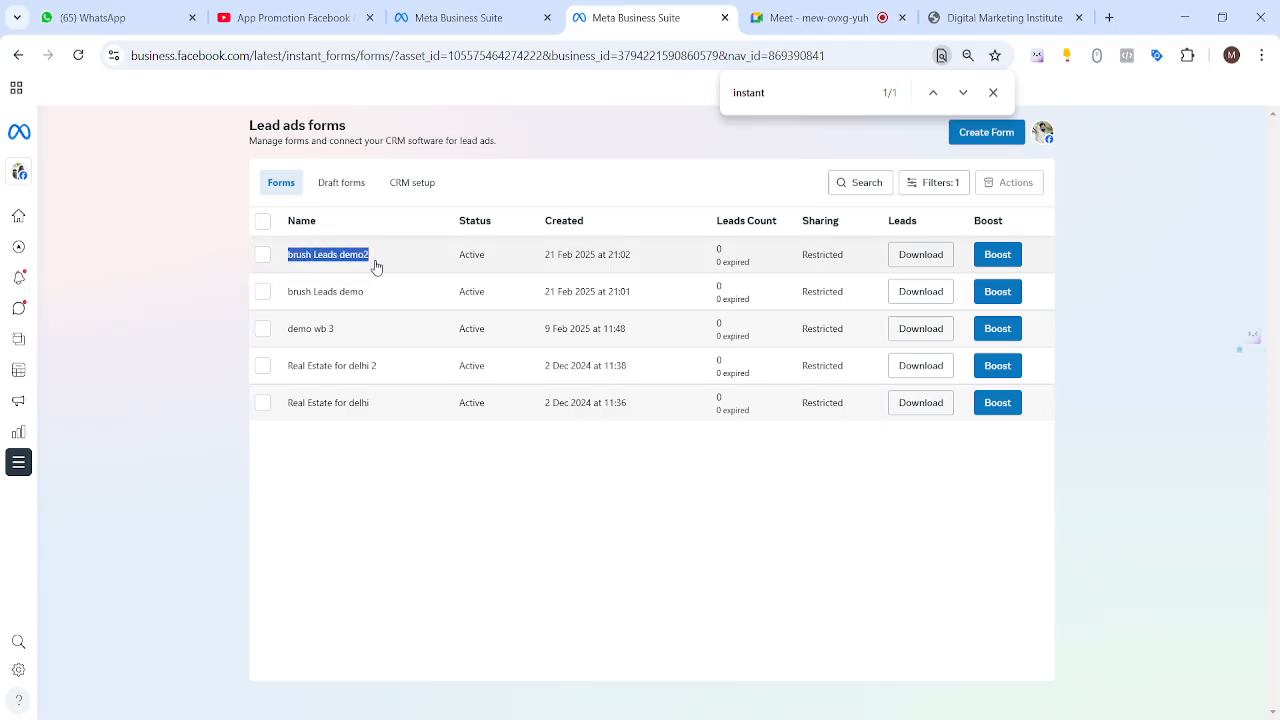
pyautogui.moveTo(286, 297); pyautogui.dragTo(380, 305)
pyautogui.click(206, 310)
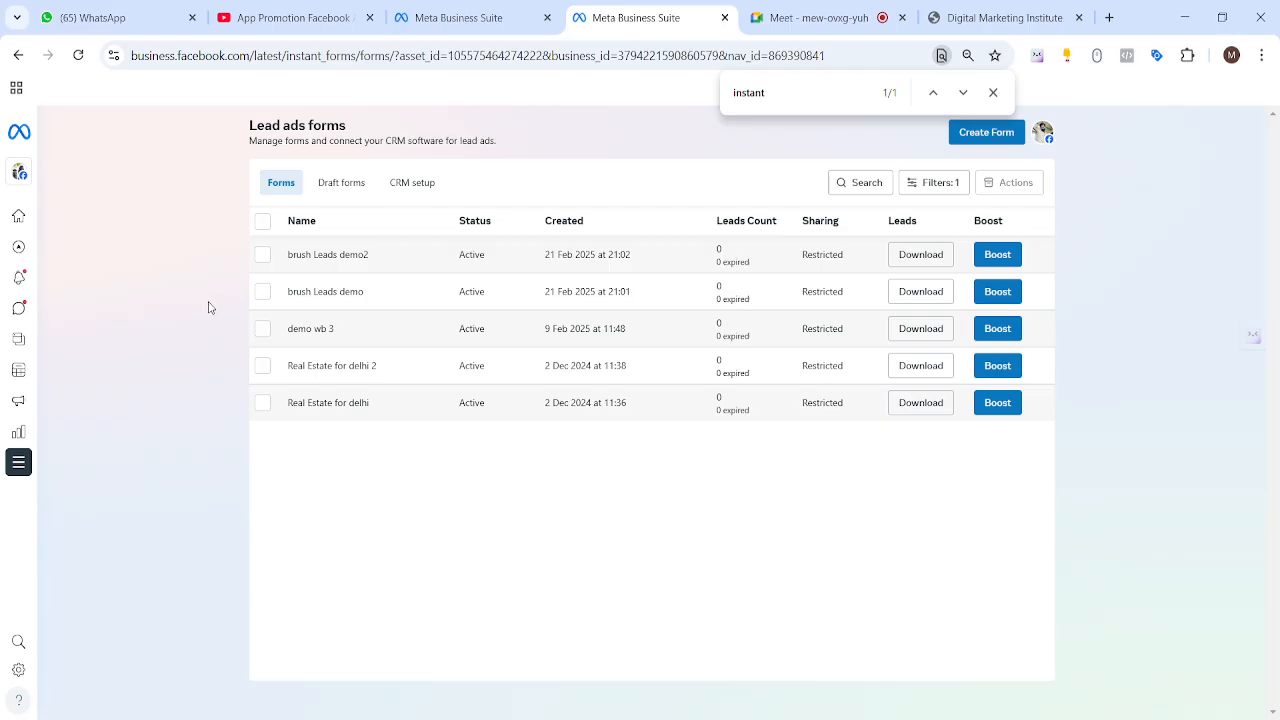